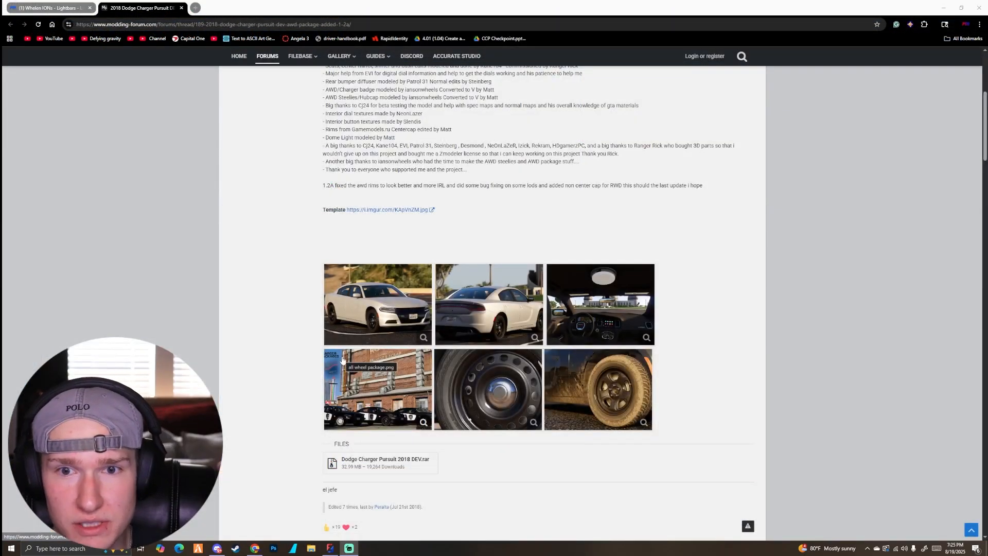
- Review the forum page for the 2018 Dodge Charger Pursuit model and the LCPDFR page with the Whelen IONs terms of use
scroll(422, 423, down, 1)
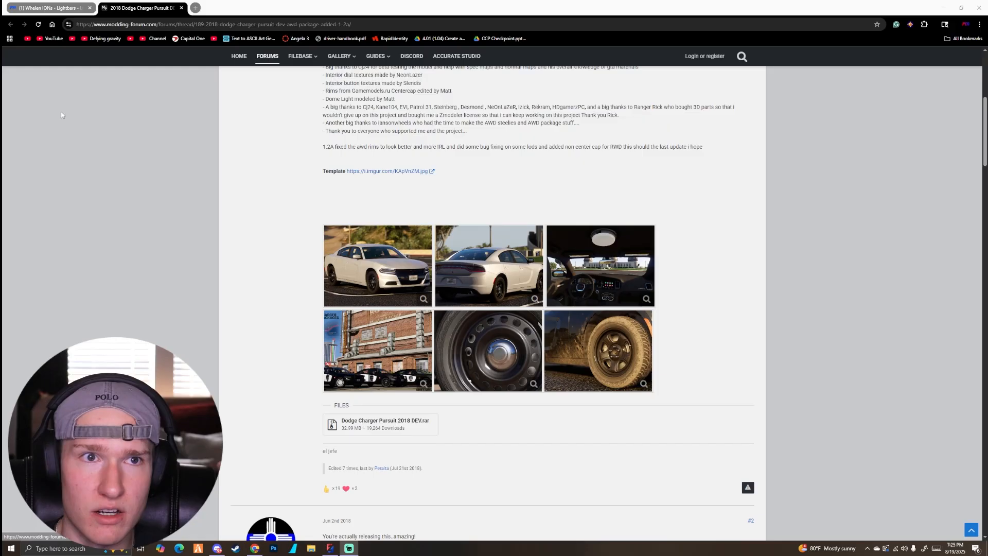
click(49, 9)
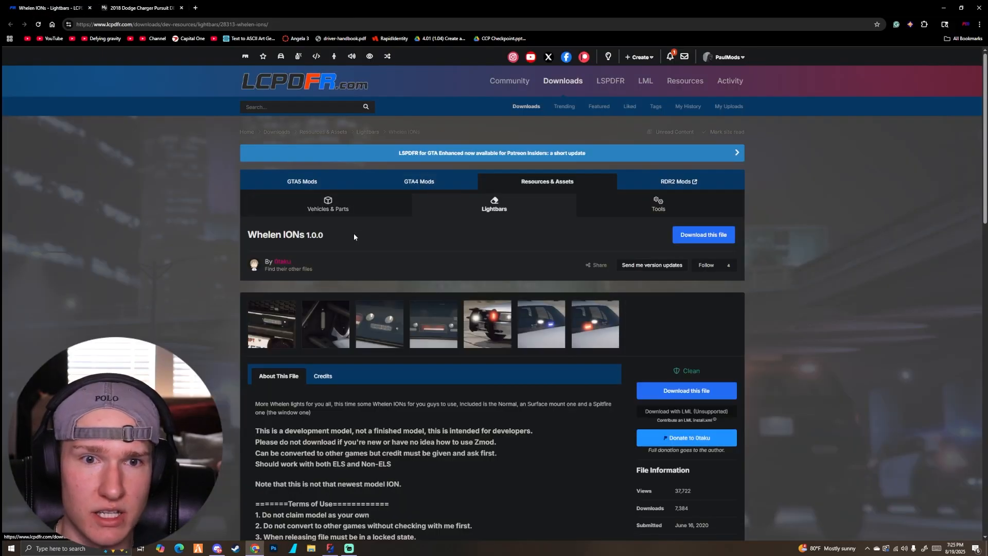
scroll(402, 264, down, 2)
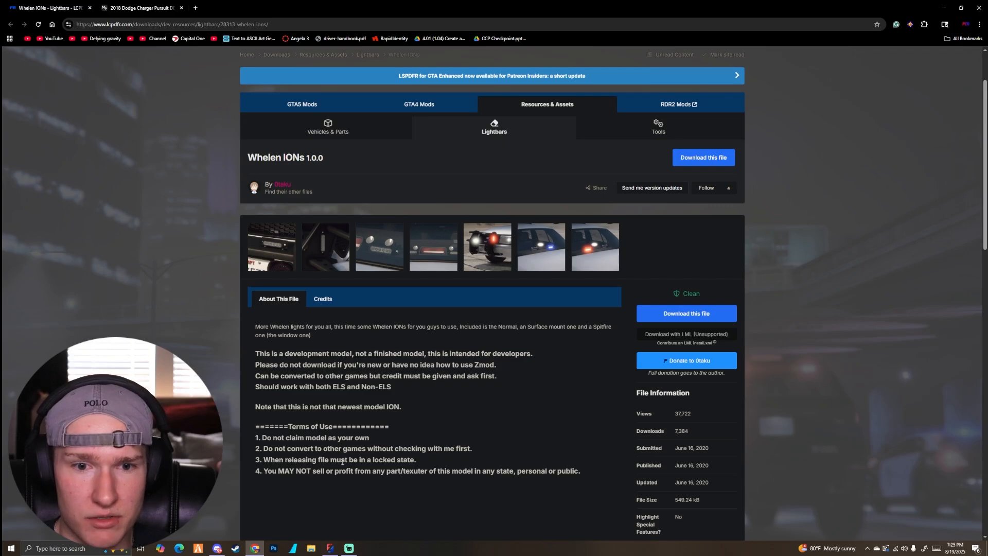
scroll(282, 441, down, 1)
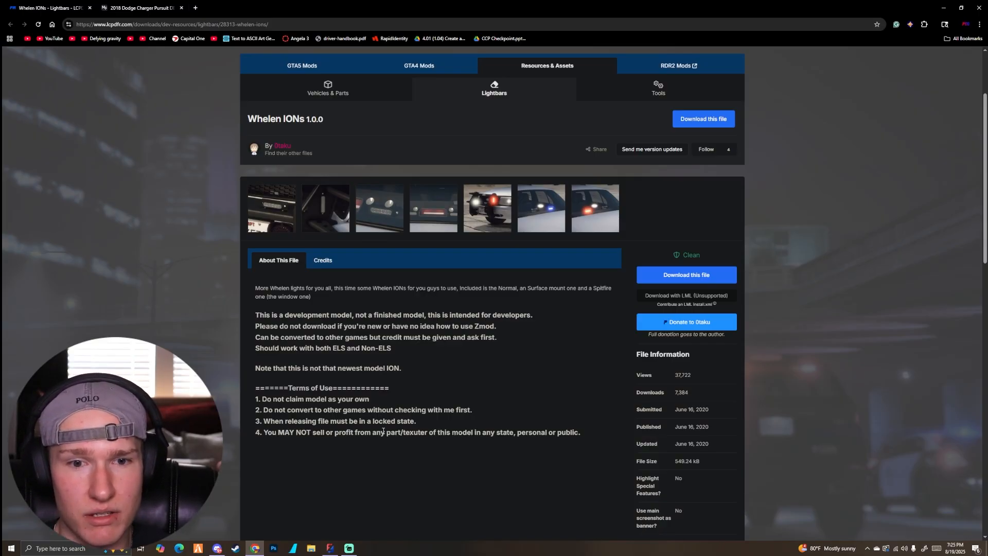
click(155, 8)
- Switch to ZModeler and open the Dodge Charger Pursuit AWD 2018 Spec scene from the Dodge Charger download folder in Downloads
click(330, 547)
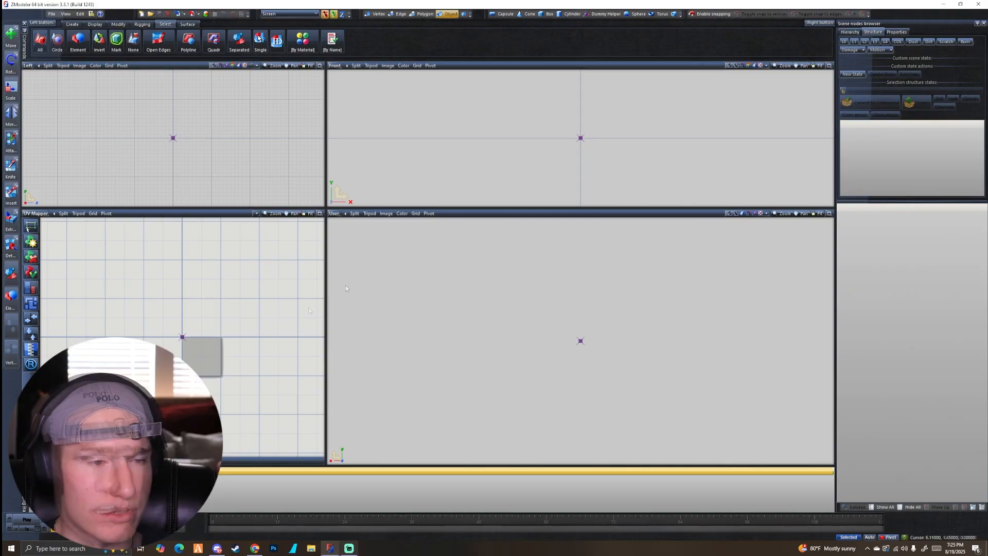
click(52, 14)
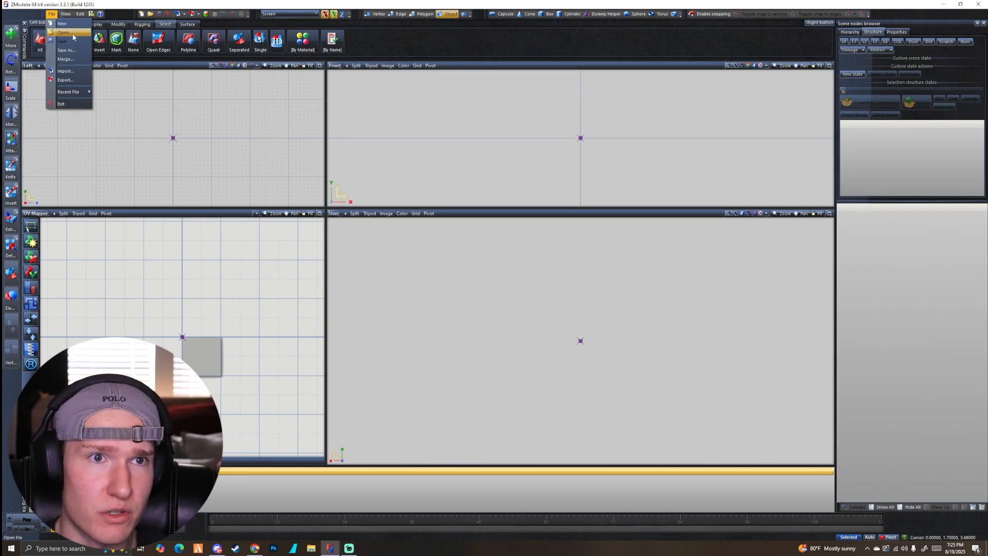
click(73, 33)
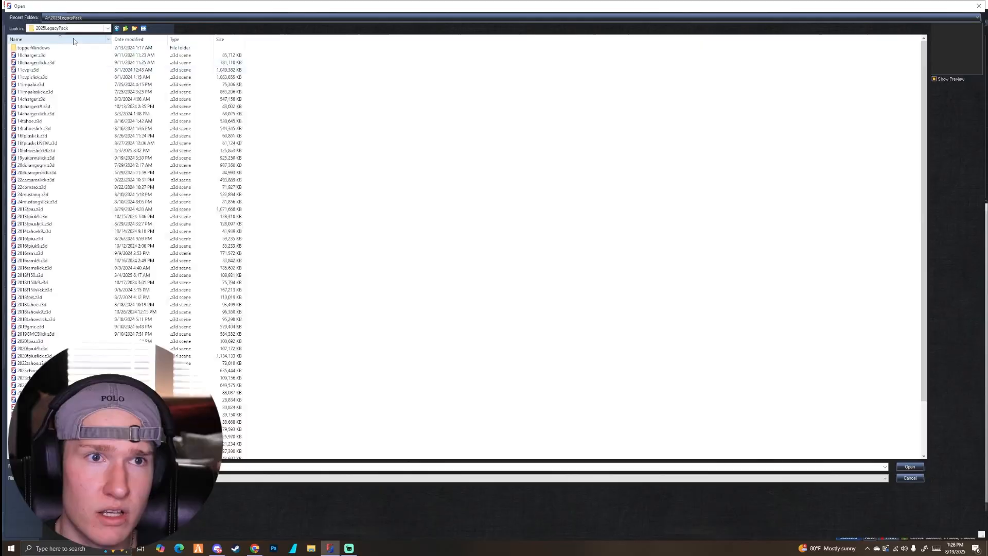
click(77, 75)
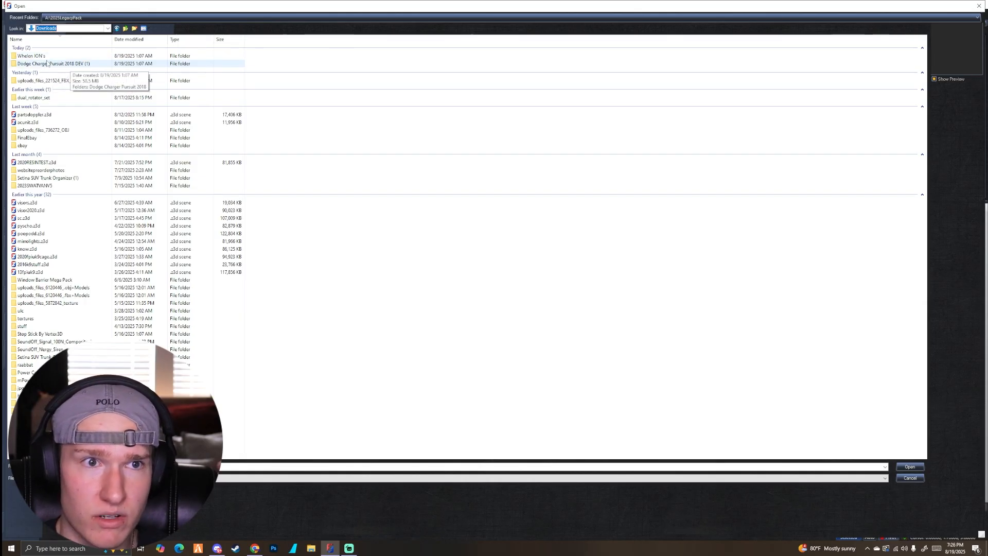
double_click(54, 64)
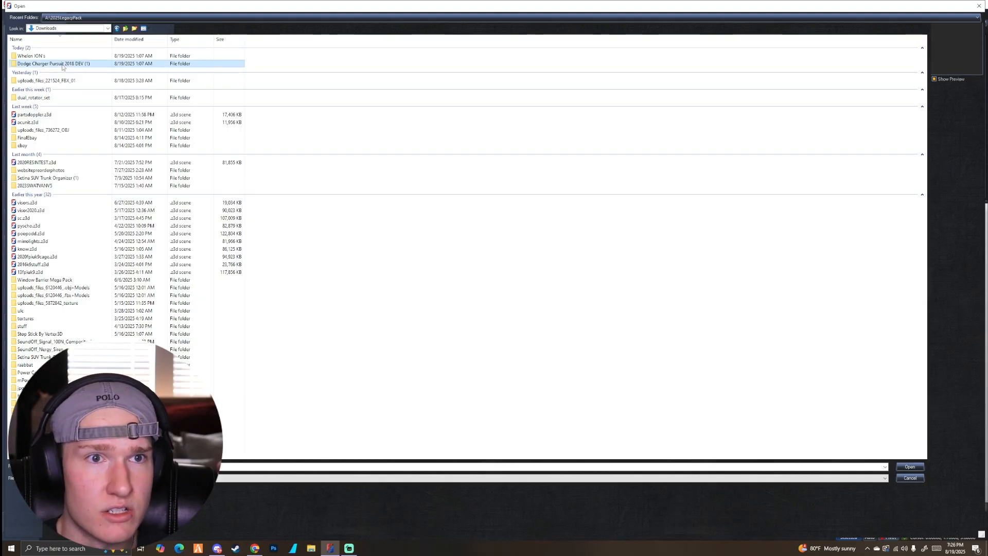
double_click(54, 48)
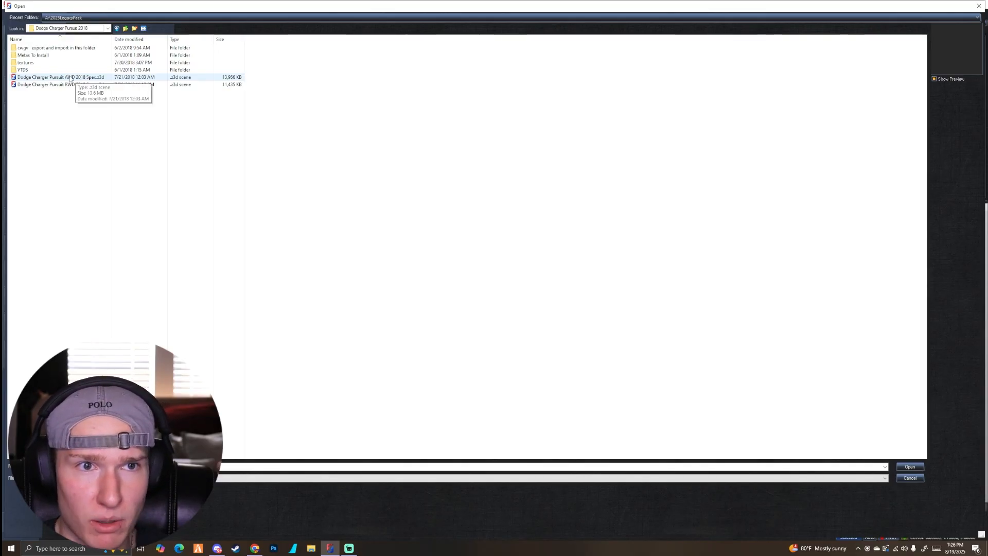
double_click(70, 77)
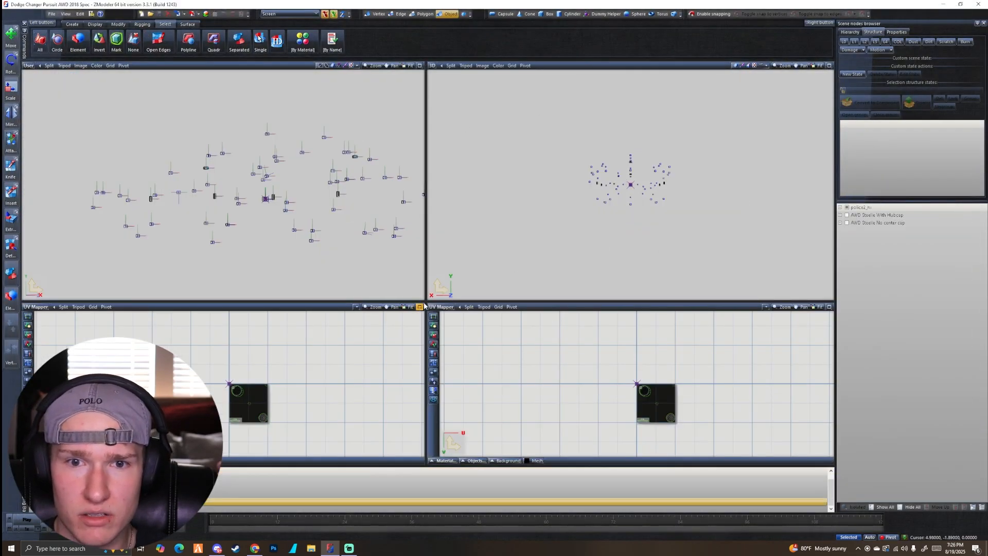
- Resize the viewports and change the second UV Mapper view to 3D, the original 3D view to Top and the User view to Left
drag(427, 300, 387, 214)
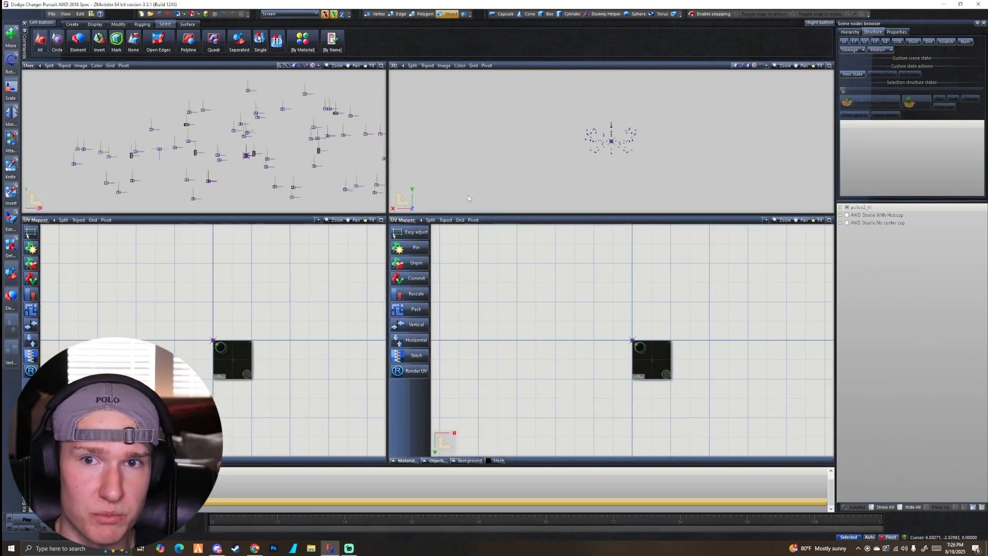
click(404, 220)
click(405, 229)
click(394, 65)
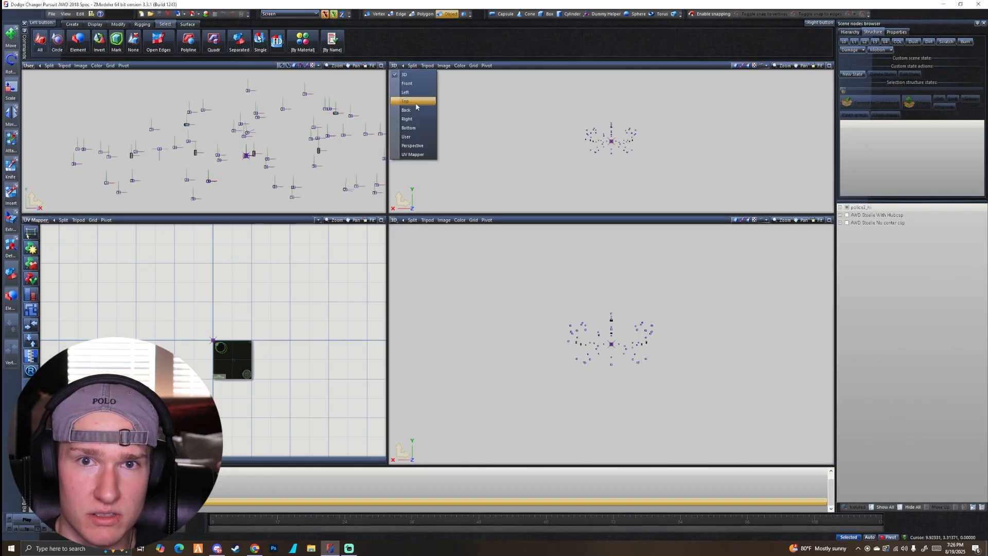
click(405, 101)
click(29, 66)
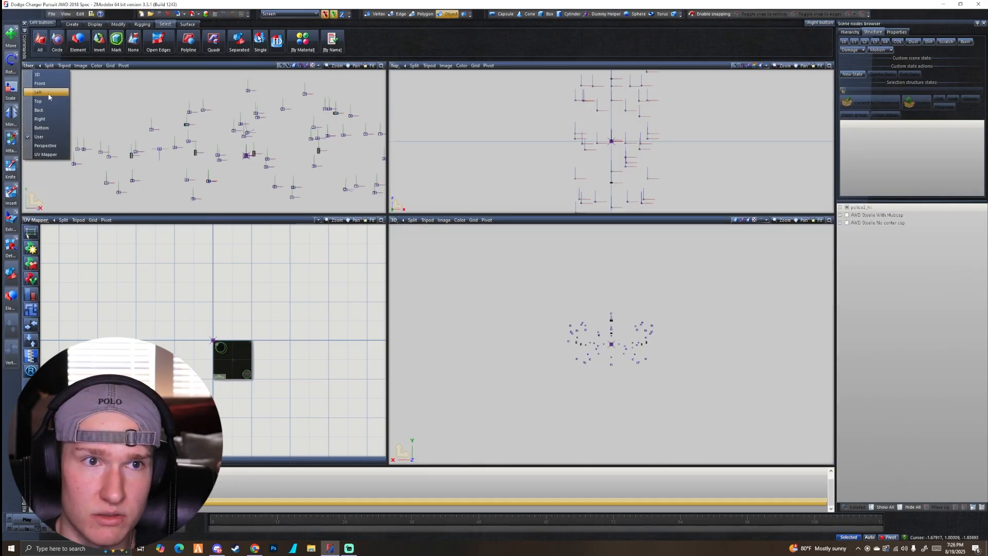
click(35, 98)
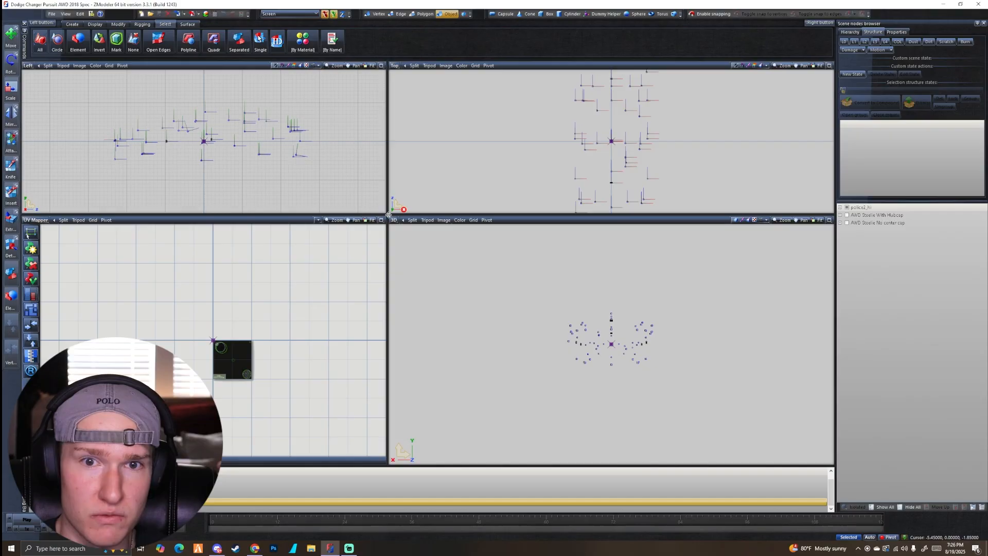
drag(388, 216, 394, 255)
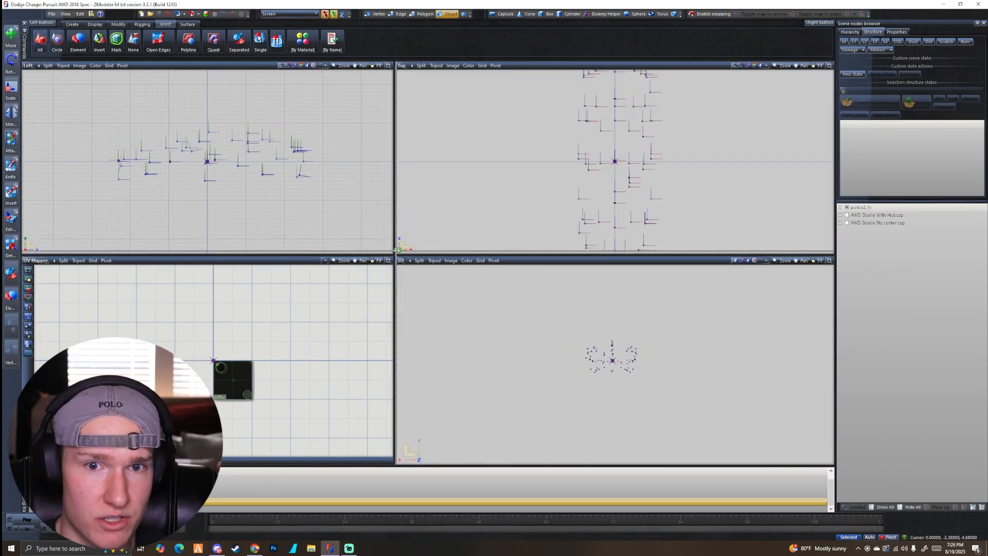
drag(394, 256, 401, 238)
- Display the car's L0 geometry in the viewports
mouse_move(617, 340)
middle_down()
mouse_move(646, 352)
mouse_move(624, 348)
middle_up()
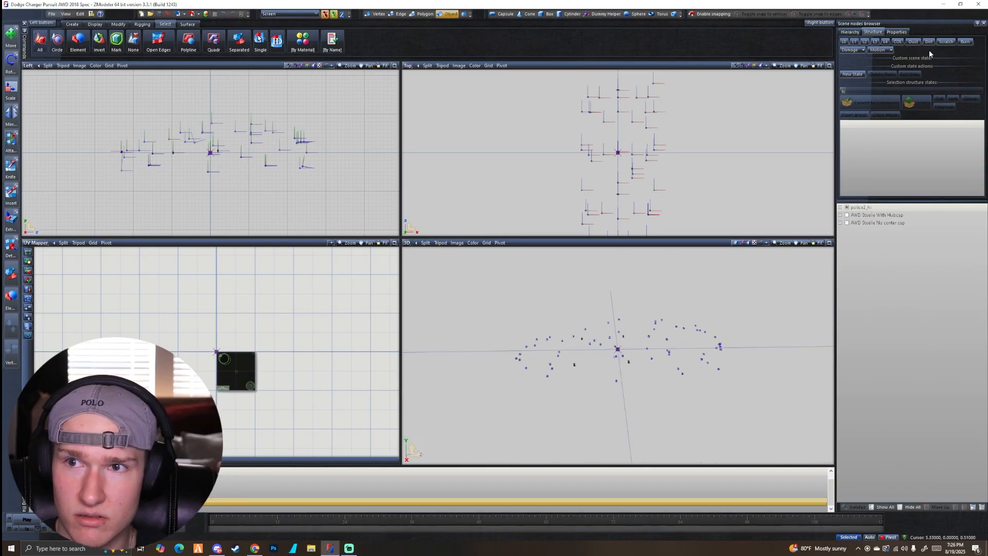
click(852, 43)
click(844, 43)
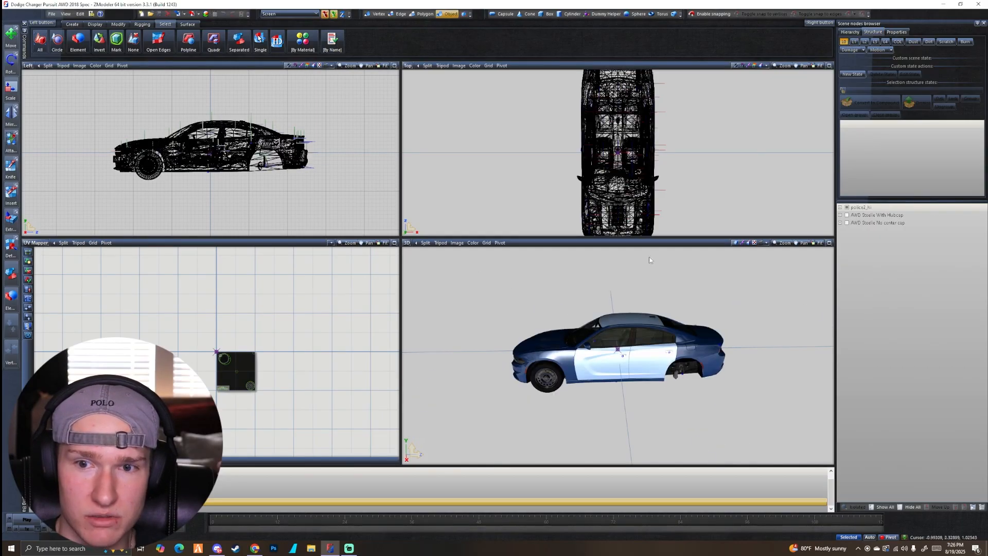
- Examine the whole Charger body from the front, side and rear in the 3D view
middle_drag(573, 320, 606, 334)
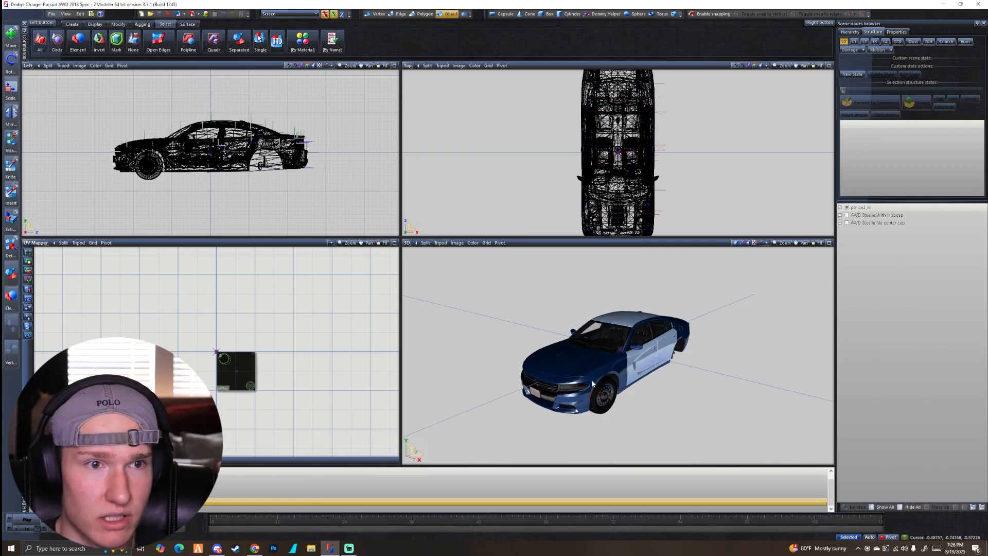
middle_drag(591, 378, 643, 345)
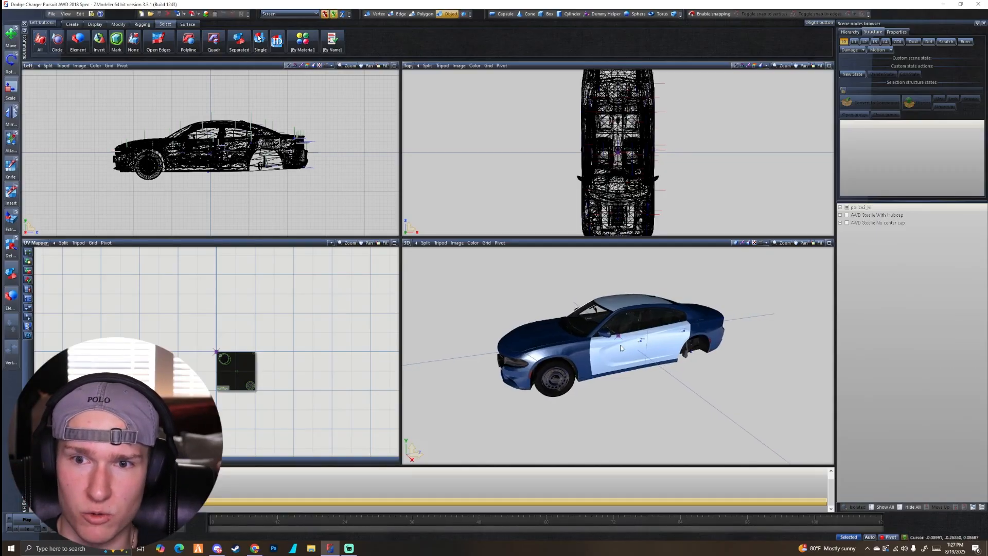
middle_drag(620, 348, 586, 337)
middle_drag(613, 342, 613, 298)
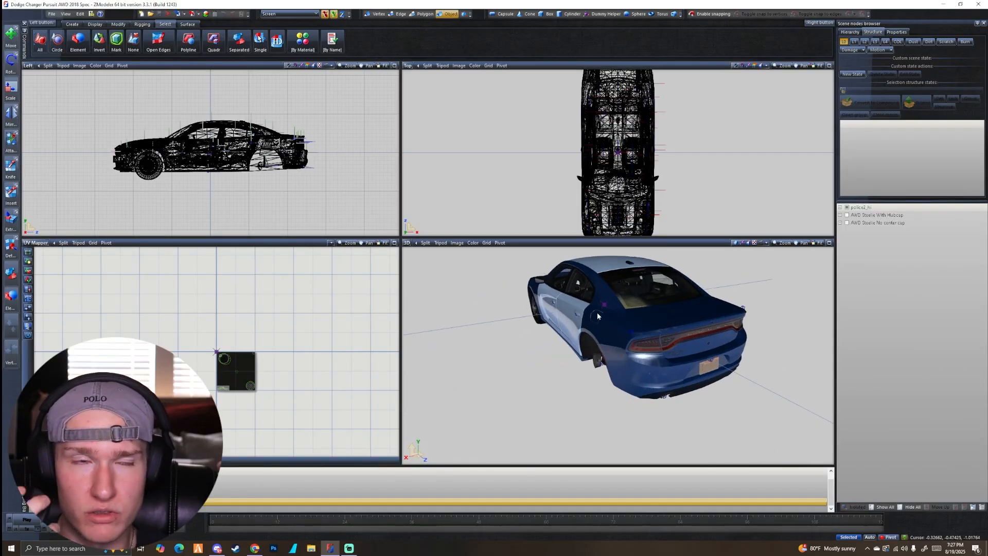
middle_drag(630, 283, 632, 330)
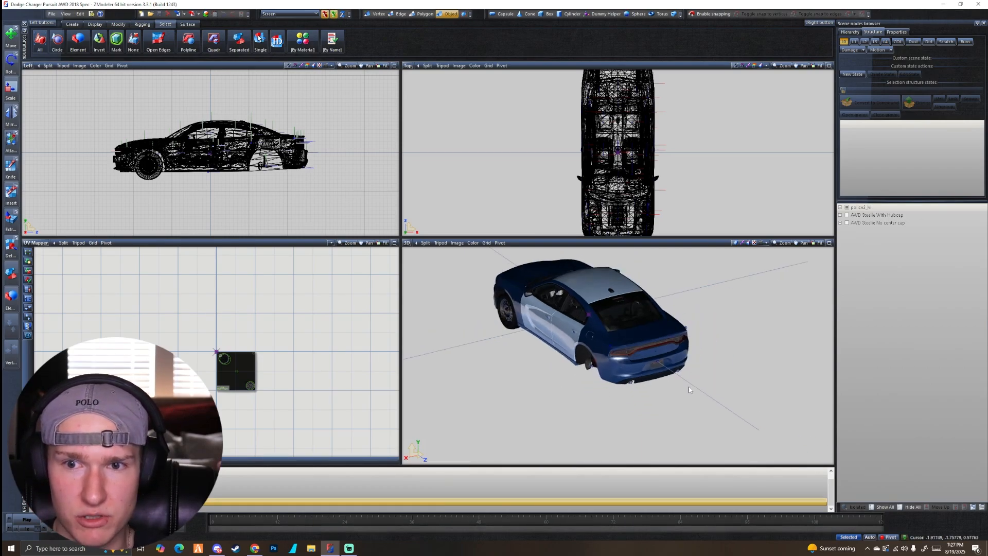
scroll(606, 298, up, 5)
scroll(607, 291, down, 5)
scroll(683, 286, up, 5)
scroll(683, 286, down, 5)
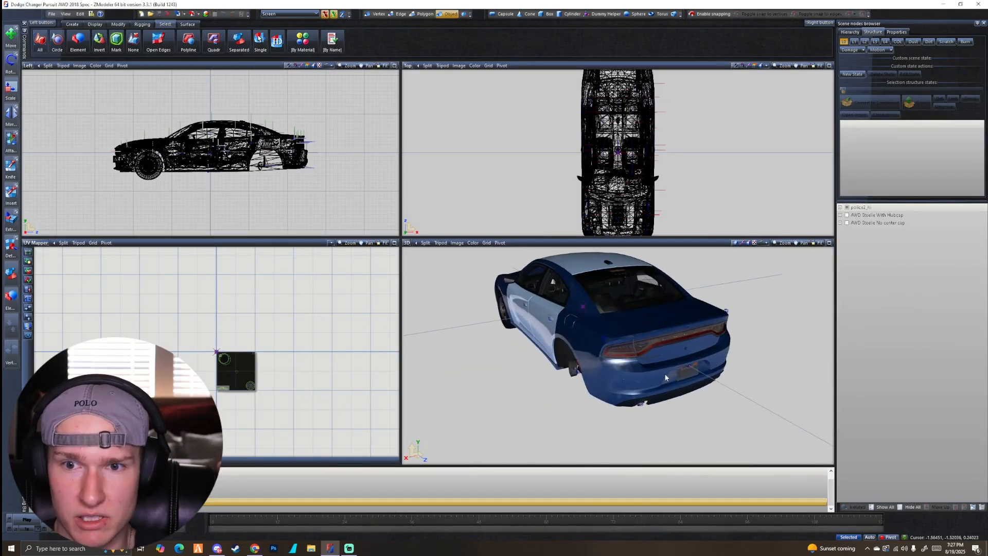
scroll(626, 322, down, 1)
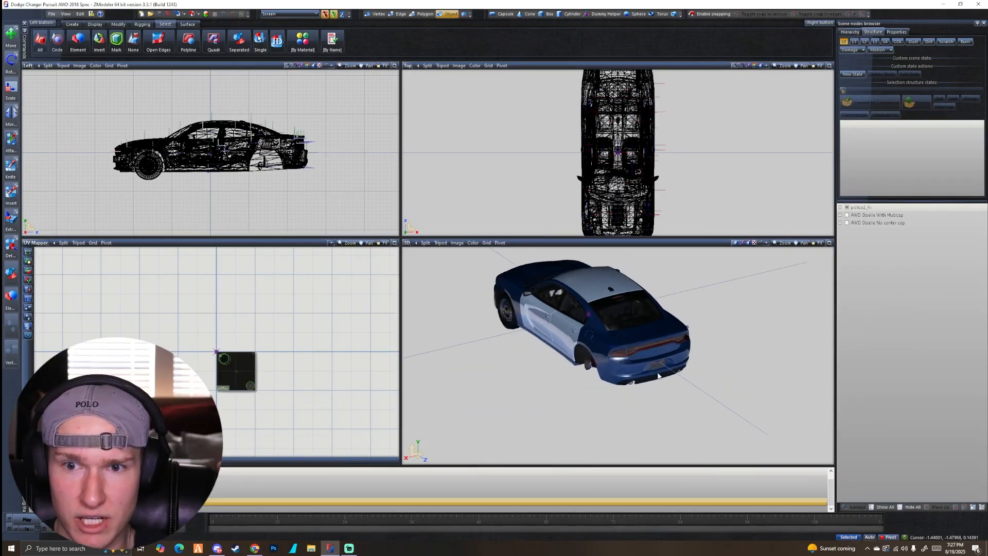
scroll(623, 310, up, 5)
scroll(607, 284, down, 5)
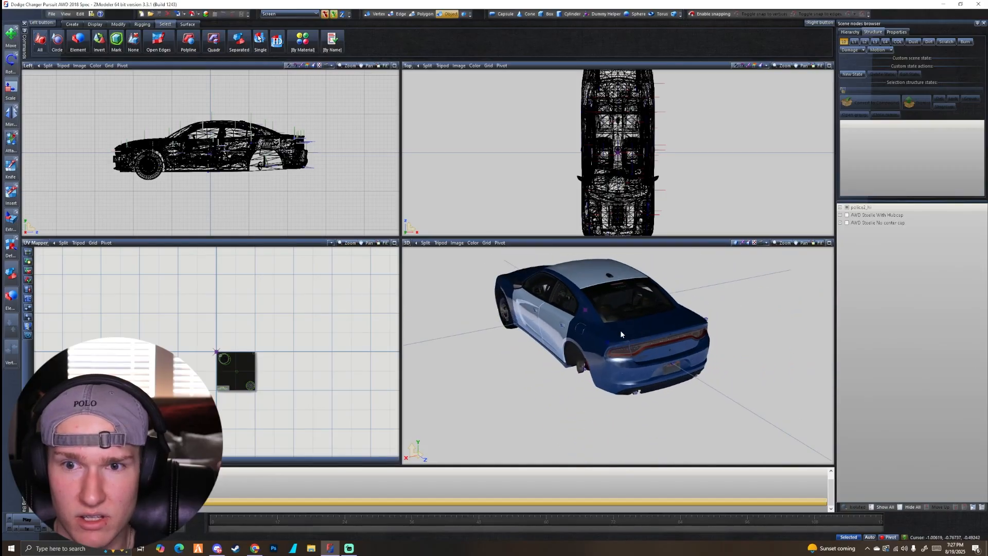
- Inspect the Charger's rear quarter, headlight area and front end up close in the 3D view
scroll(643, 320, up, 5)
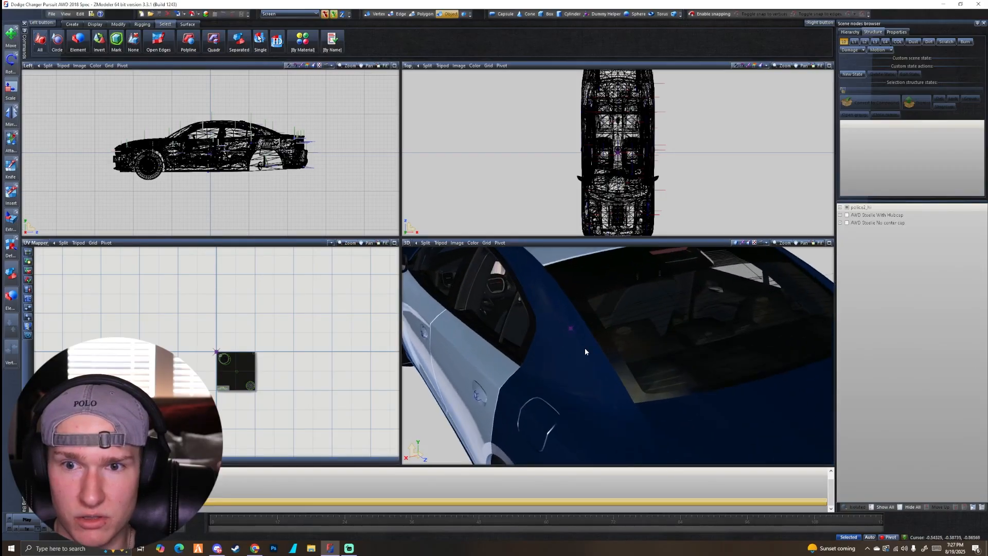
middle_drag(584, 347, 624, 348)
scroll(664, 330, down, 2)
middle_drag(702, 314, 678, 386)
scroll(708, 386, up, 2)
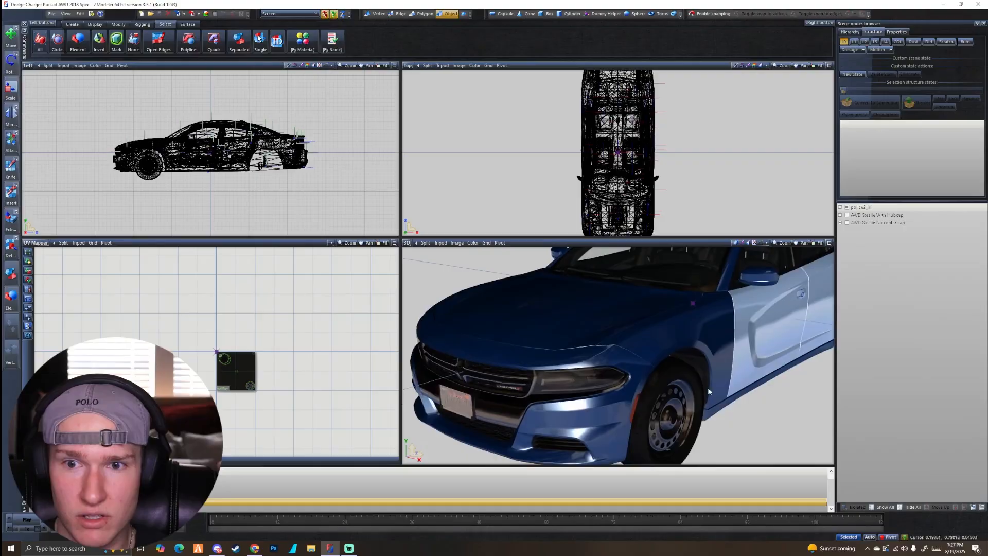
scroll(592, 334, up, 7)
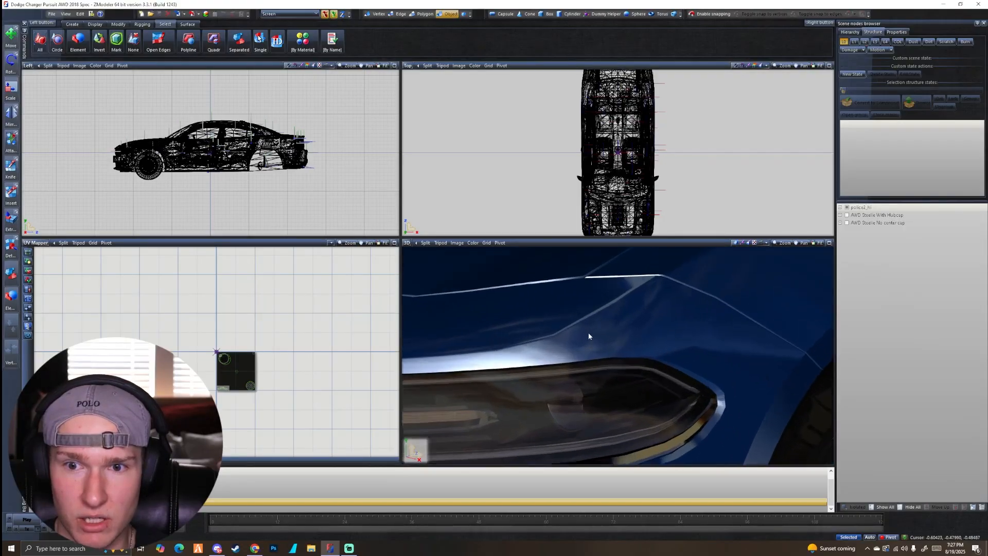
scroll(594, 335, down, 5)
middle_drag(604, 338, 678, 334)
scroll(658, 347, up, 3)
scroll(667, 350, down, 3)
scroll(678, 333, up, 4)
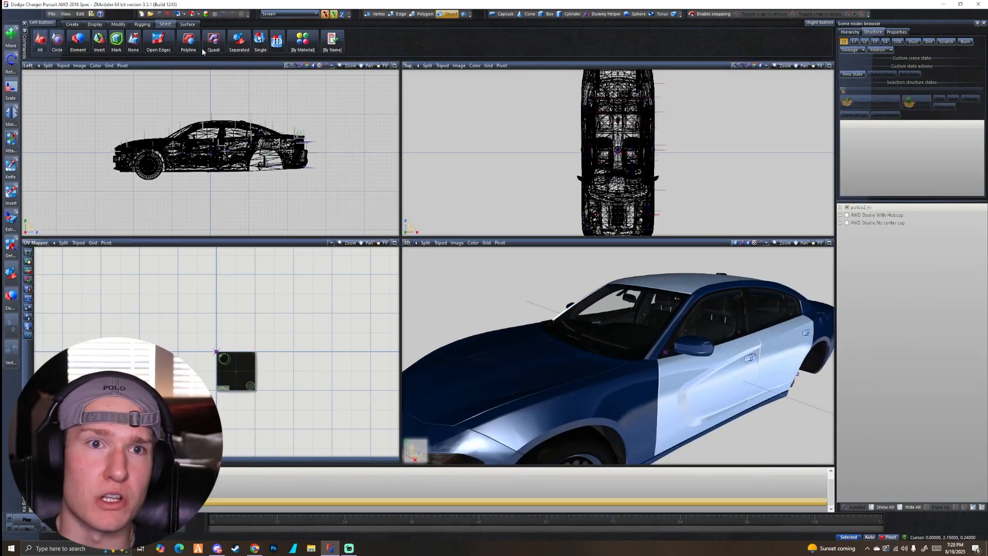
- Review the options of the Move, Rotate and Mirror modify tools
click(118, 25)
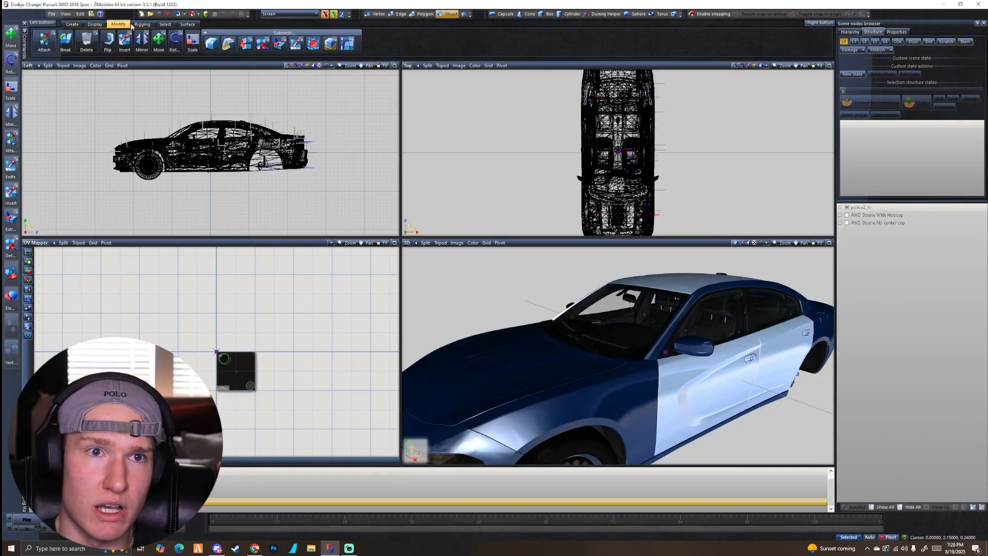
click(163, 35)
click(174, 38)
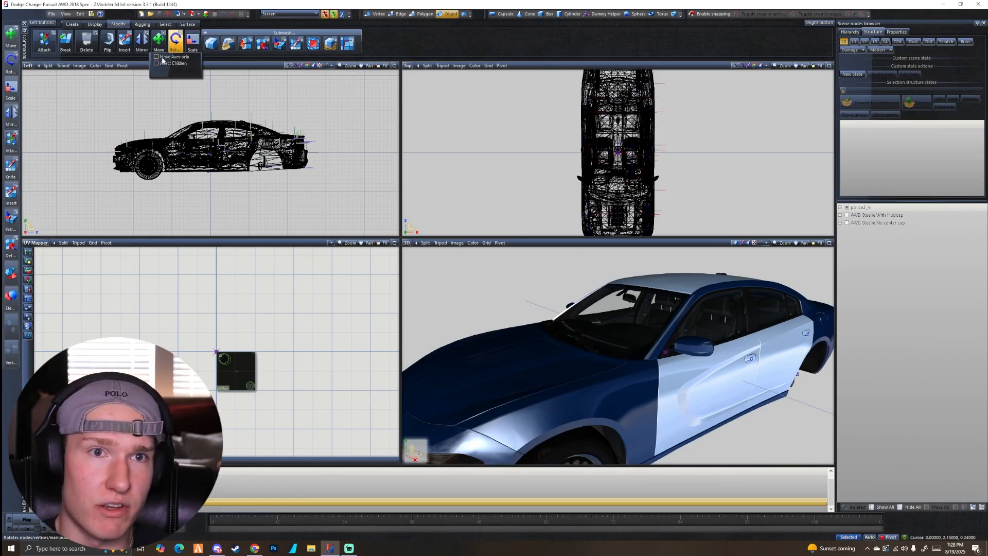
click(179, 36)
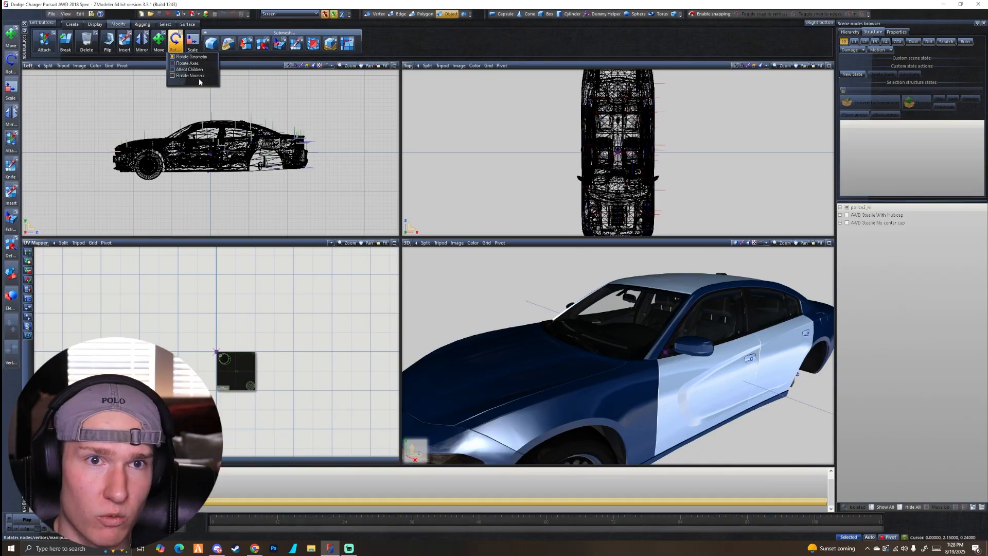
click(160, 44)
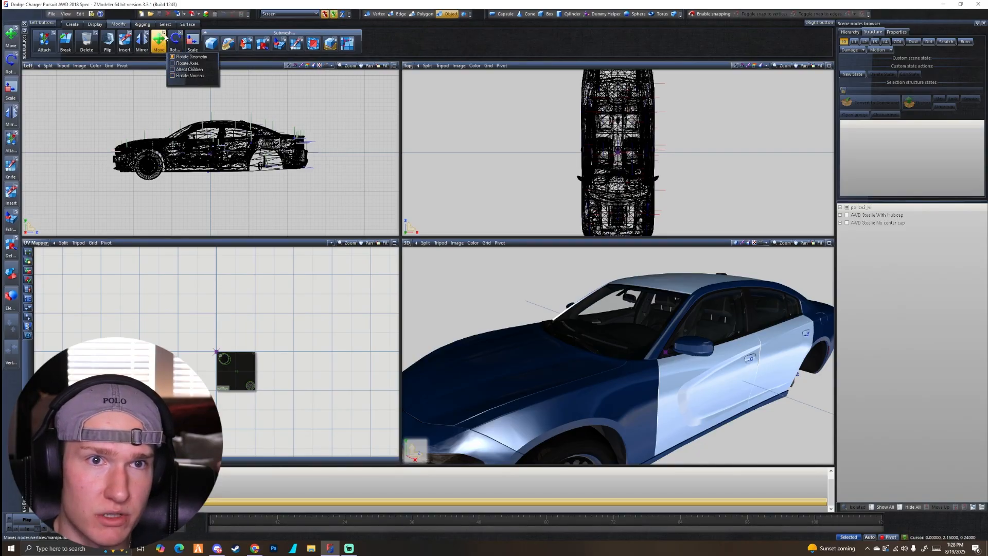
click(175, 40)
click(158, 41)
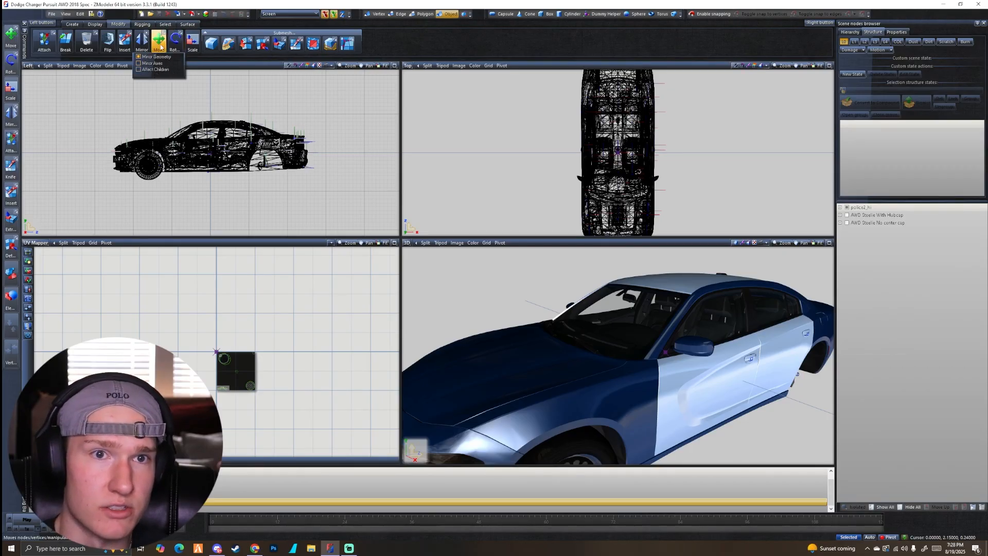
click(141, 42)
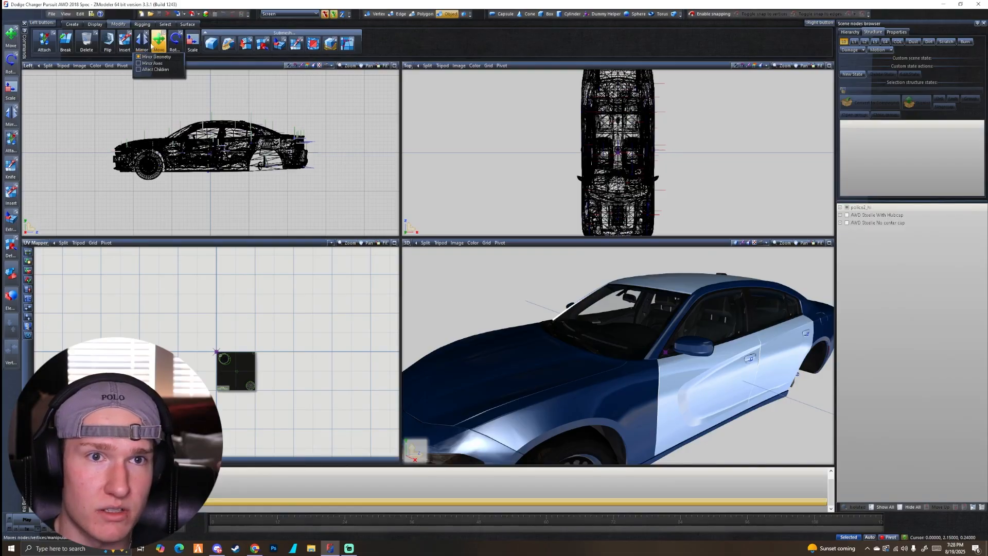
- Activate the Move tool, then select all of the car's geometry and clear the selection
click(162, 46)
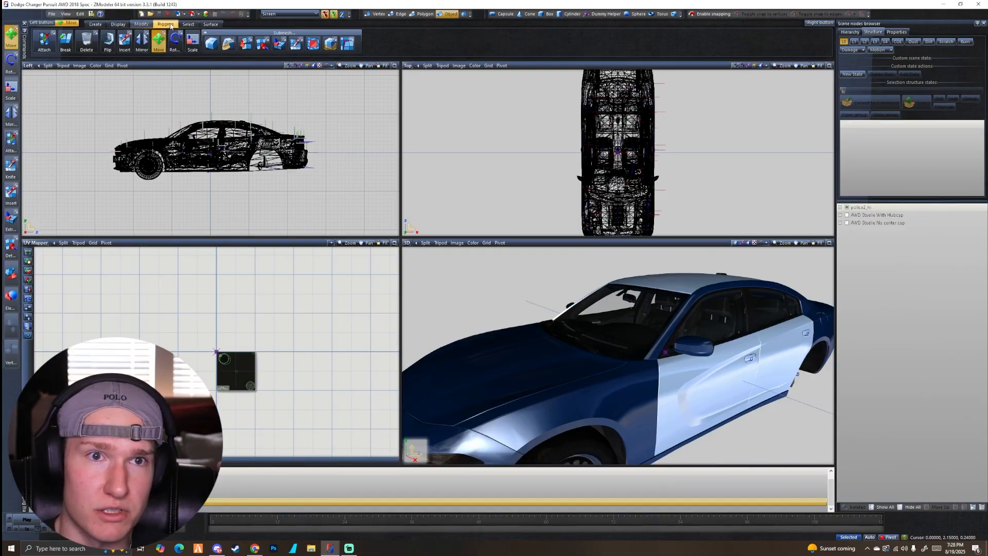
click(188, 24)
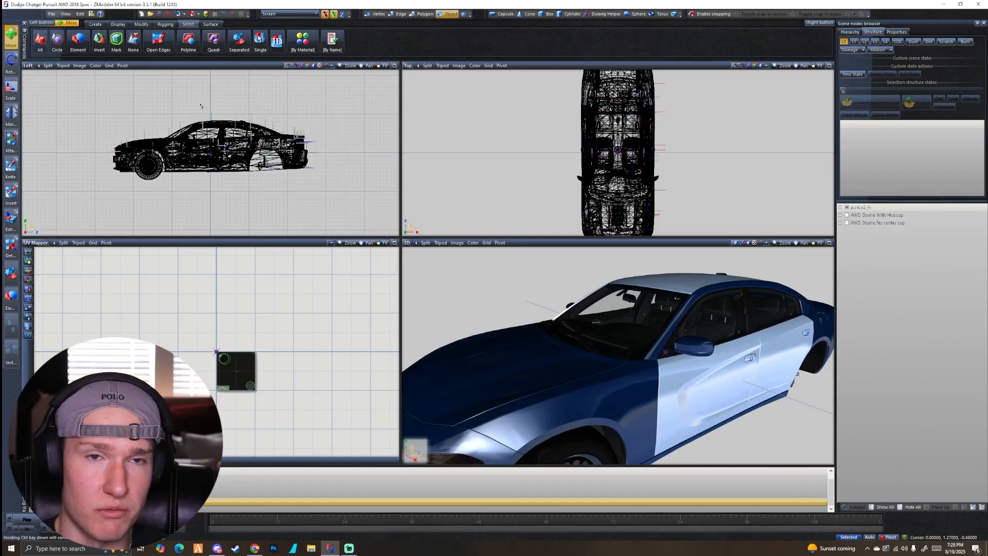
key(ctrl+a)
scroll(674, 313, down, 3)
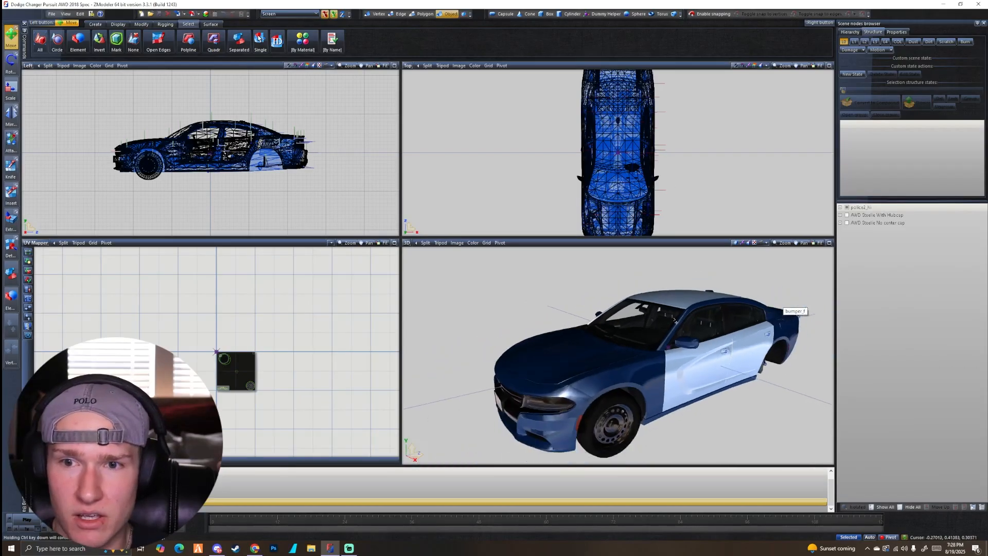
middle_drag(675, 314, 765, 284)
click(765, 284)
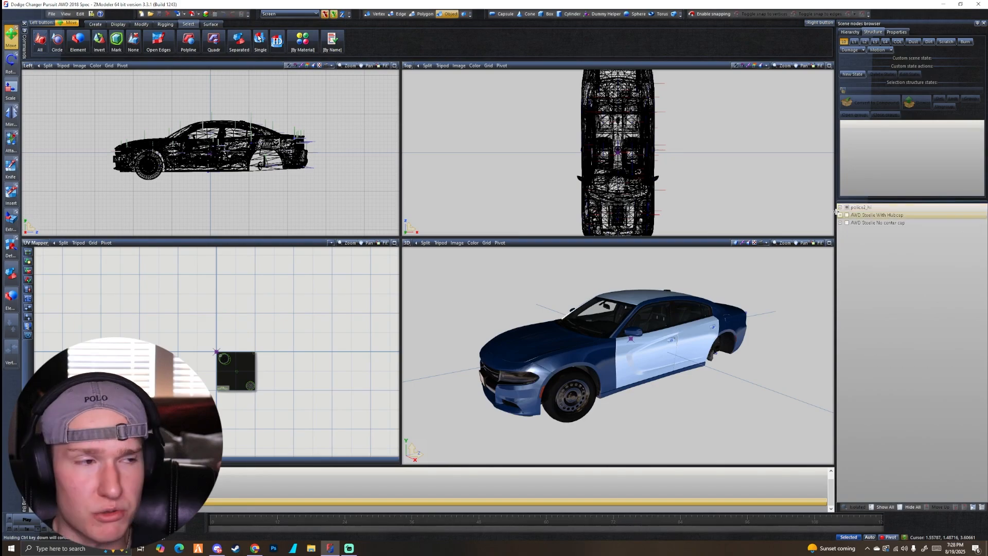
- Hide police2_hi, display AWD Steelie No center cap alone to inspect the wheel, and hide it again
click(846, 207)
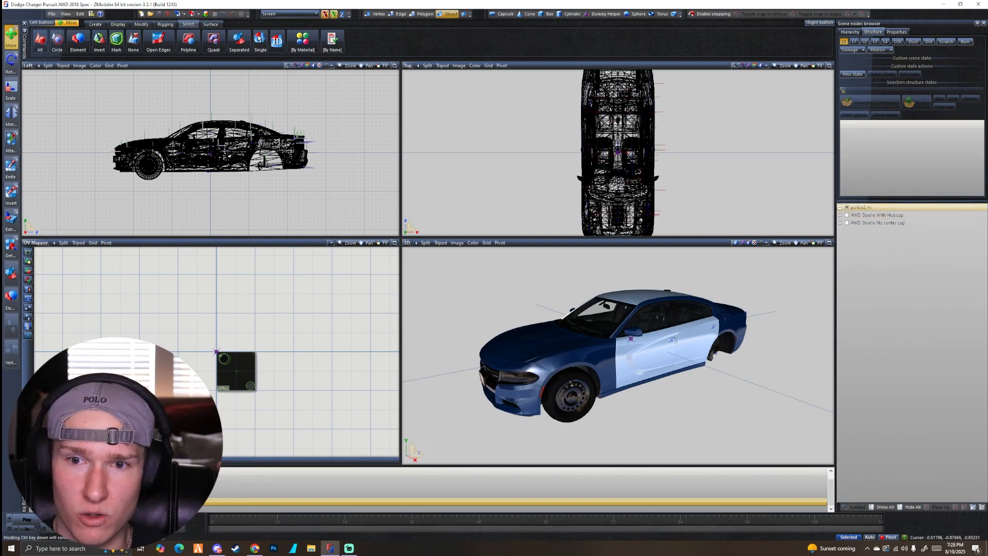
click(841, 207)
click(846, 207)
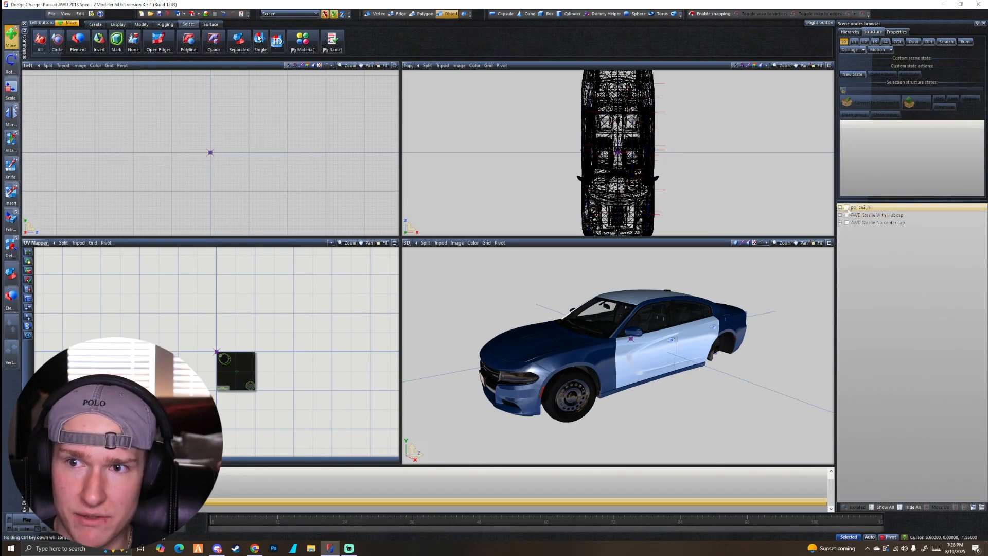
click(846, 222)
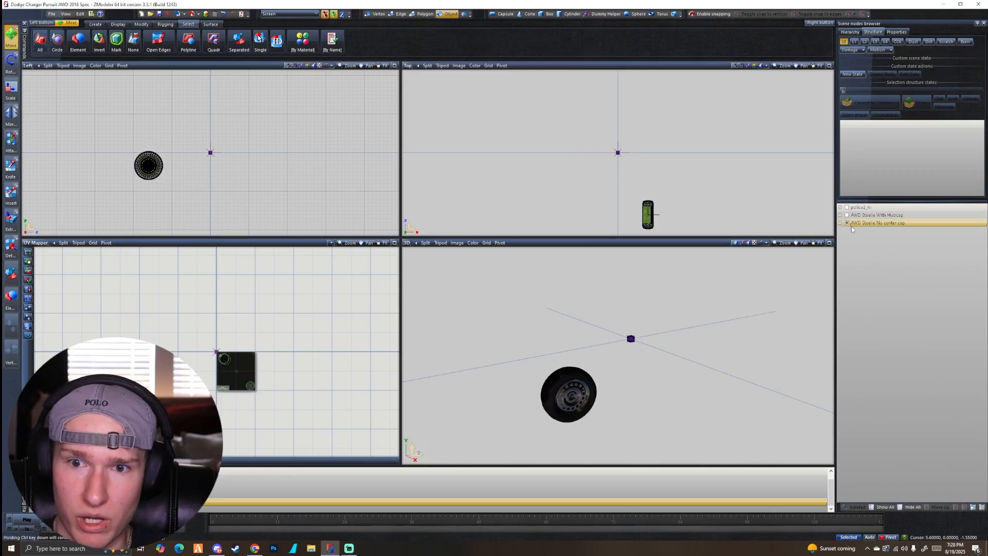
middle_drag(710, 335, 654, 351)
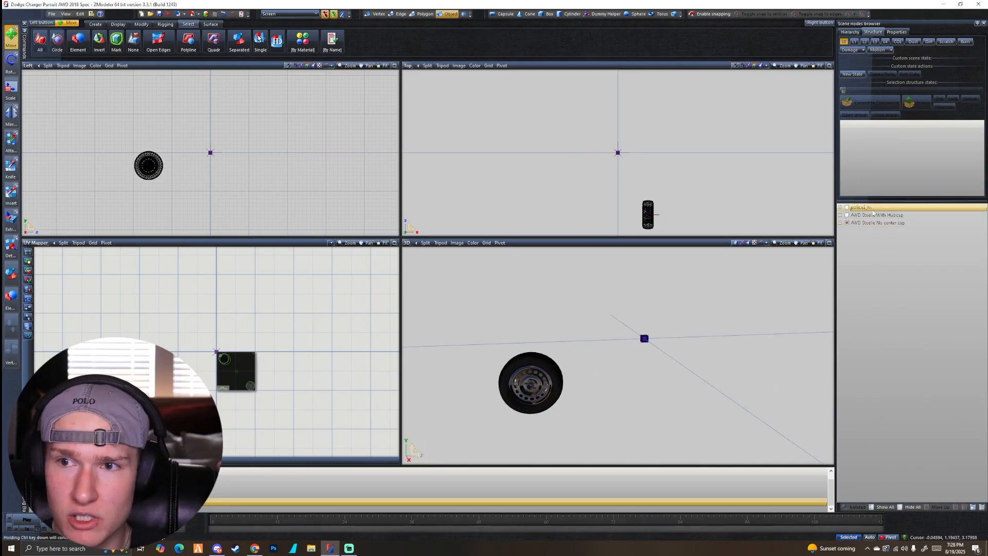
click(846, 222)
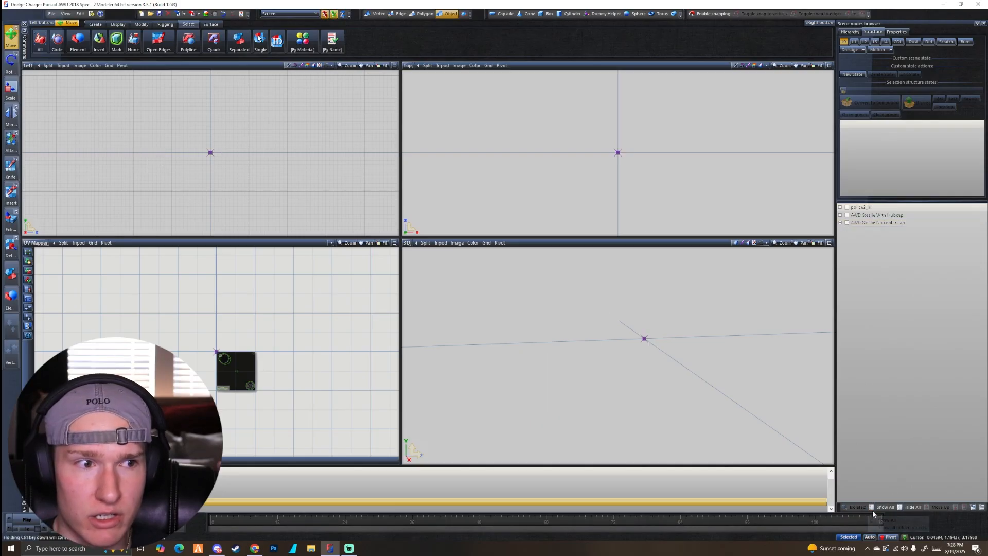
- Show all nodes, hide both AWD Steelie wheels so only police2_hi remains, and inspect the car's front wheel
click(883, 507)
click(846, 215)
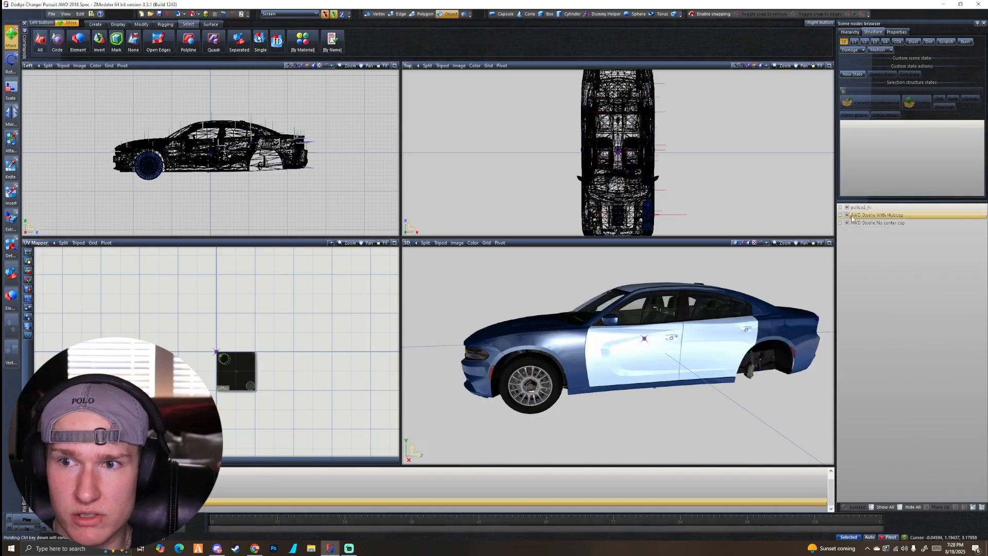
scroll(631, 335, up, 2)
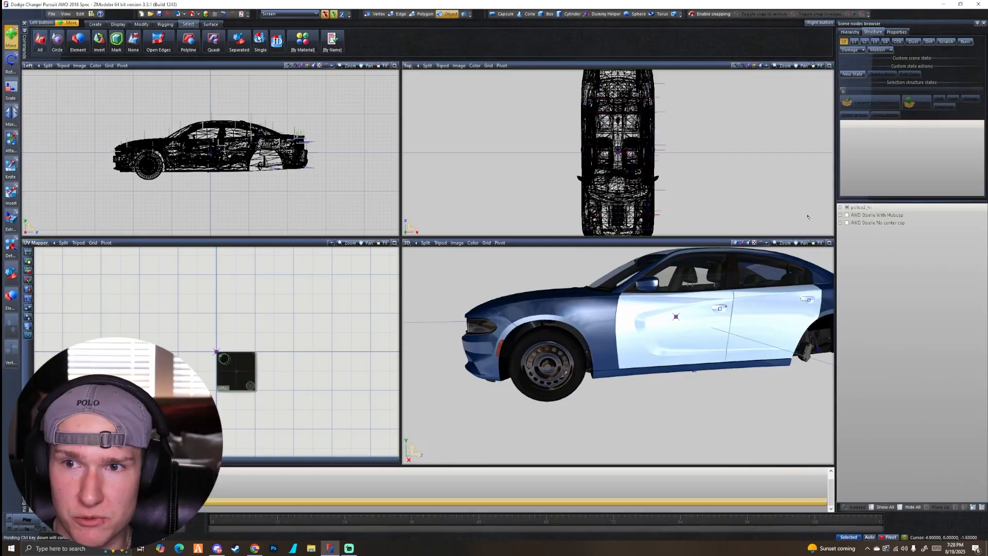
middle_drag(631, 335, 594, 364)
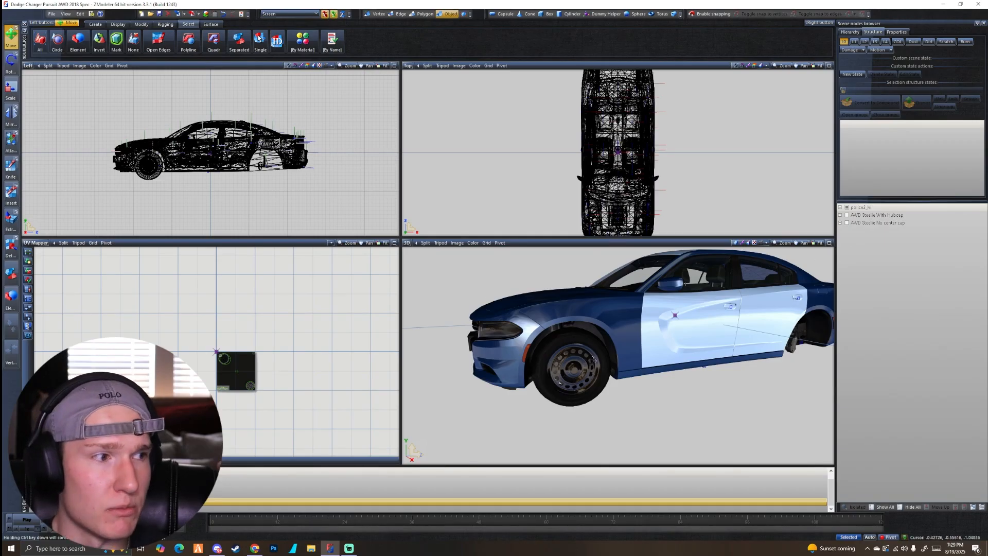
middle_drag(594, 360, 602, 355)
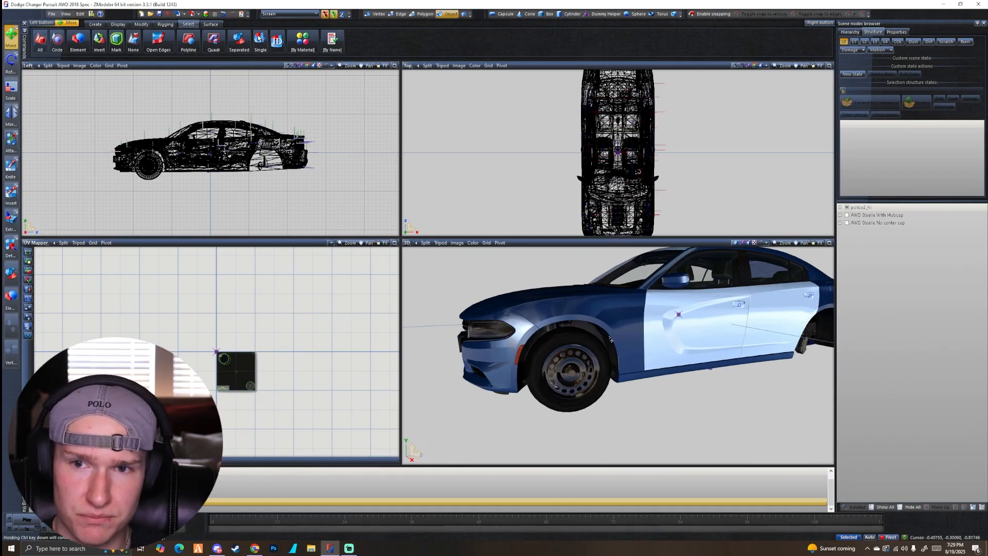
- Expand AWD Steelie With Hubcap, display only its wheel with police2_hi hidden, and inspect the hubcap in the 3D view
click(840, 215)
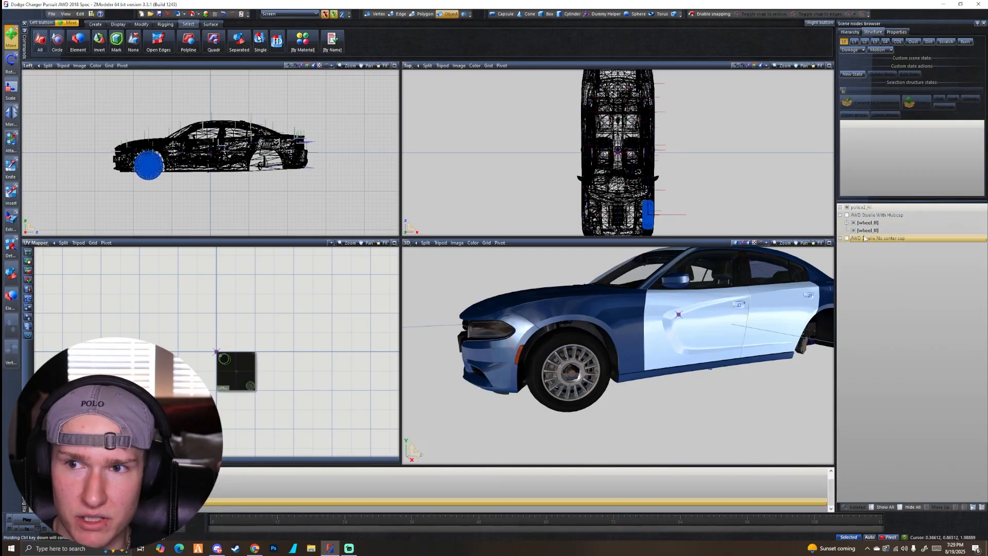
click(840, 239)
click(840, 239)
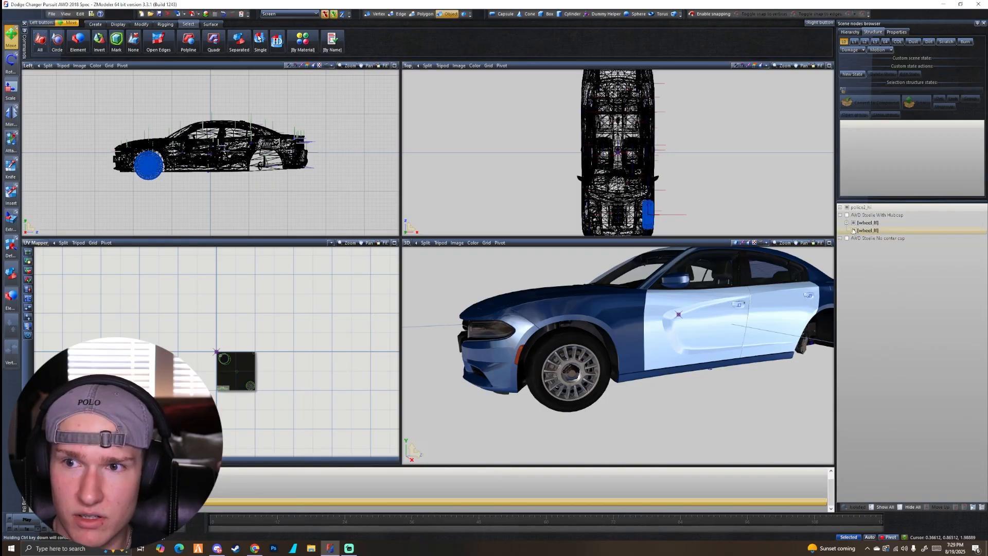
click(875, 215)
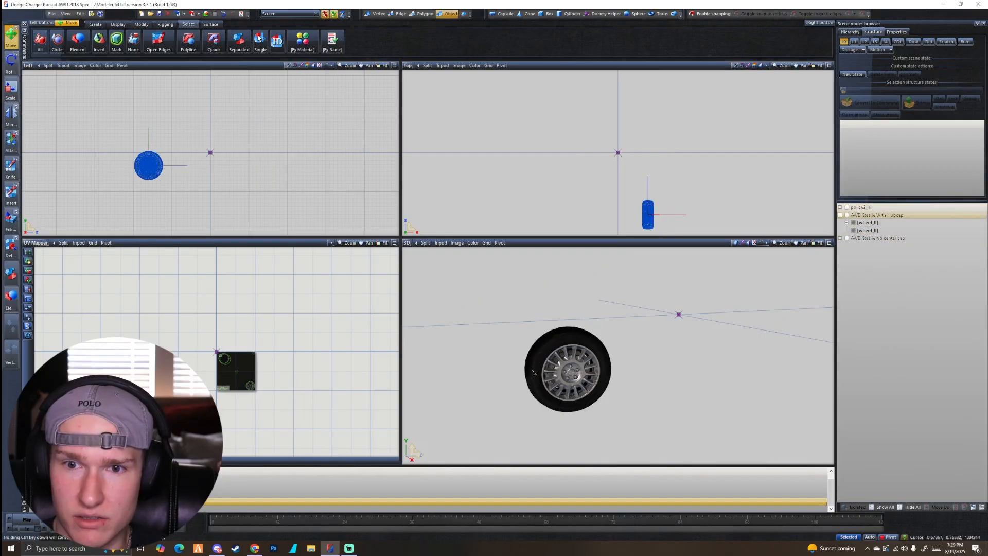
scroll(556, 372, up, 2)
middle_drag(554, 374, 575, 367)
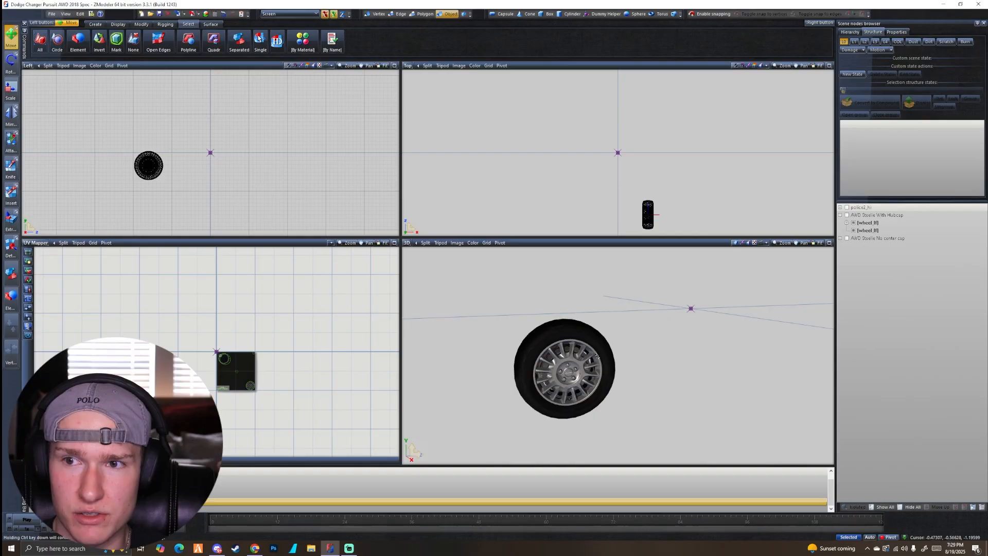
- Remove the second [wheel_lf] node under AWD Steelie With Hubcap
click(878, 231)
right_click(886, 235)
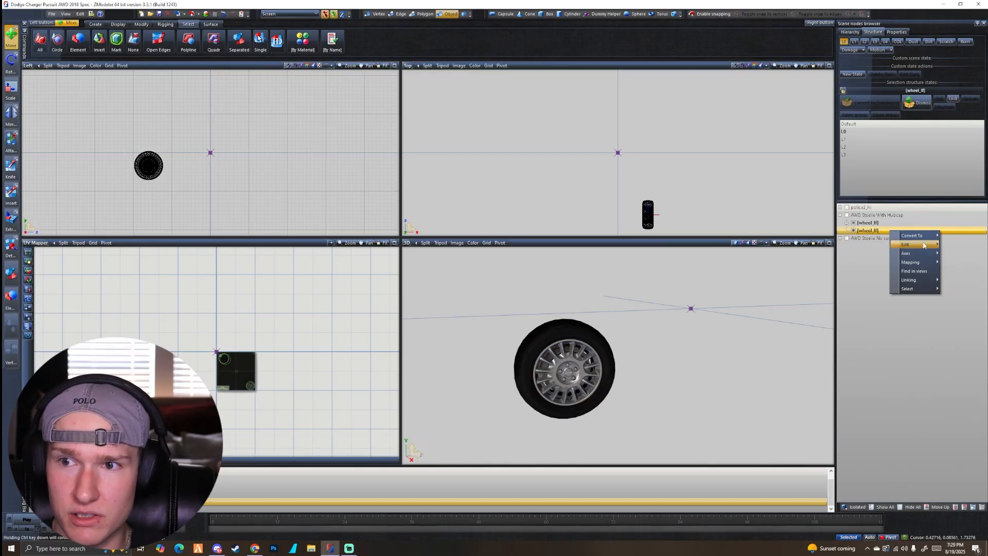
click(908, 241)
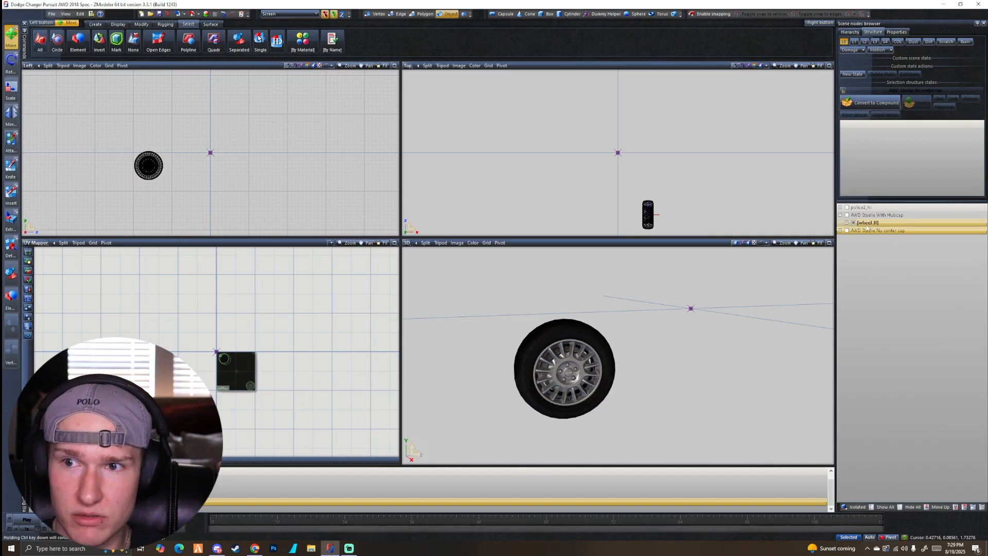
- Move police2_hi to the end of the scene node list, expand it and make its chassis visible
click(861, 208)
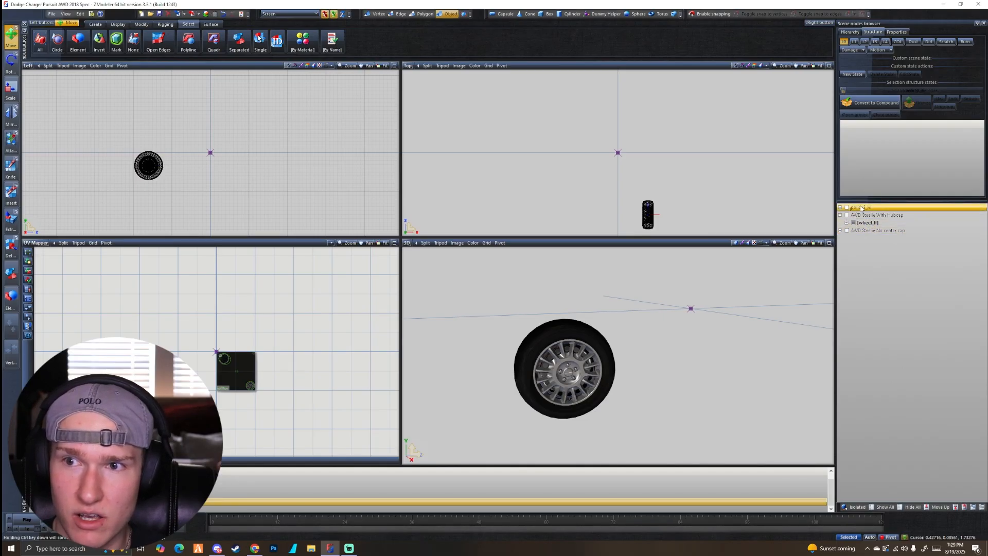
drag(857, 211, 881, 285)
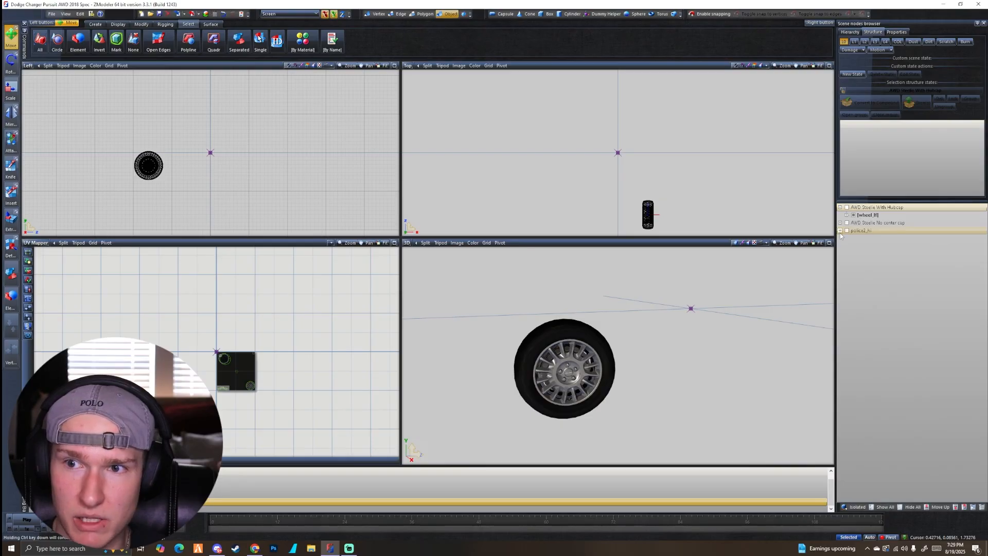
click(840, 233)
click(854, 240)
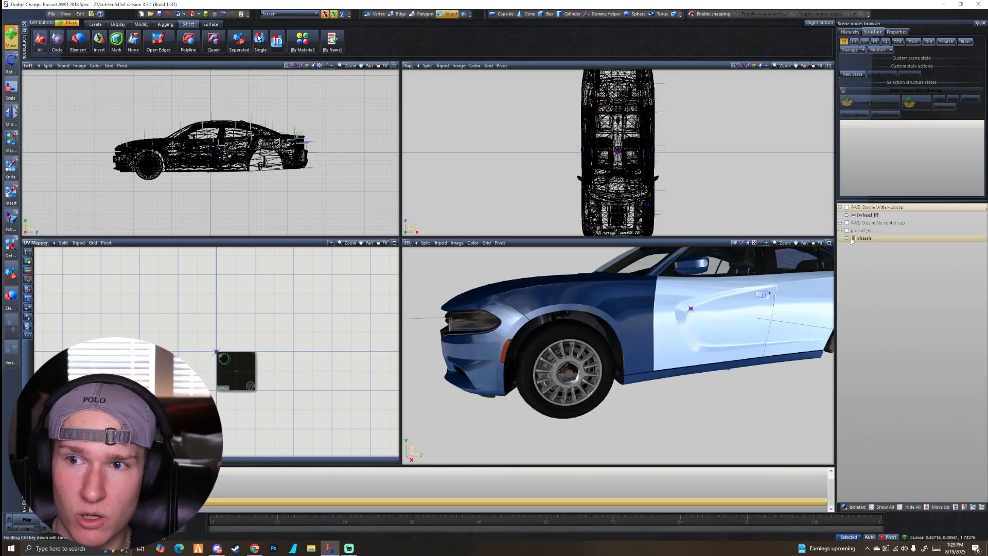
- Expand the chassis node and look through the list of car parts it contains
click(846, 238)
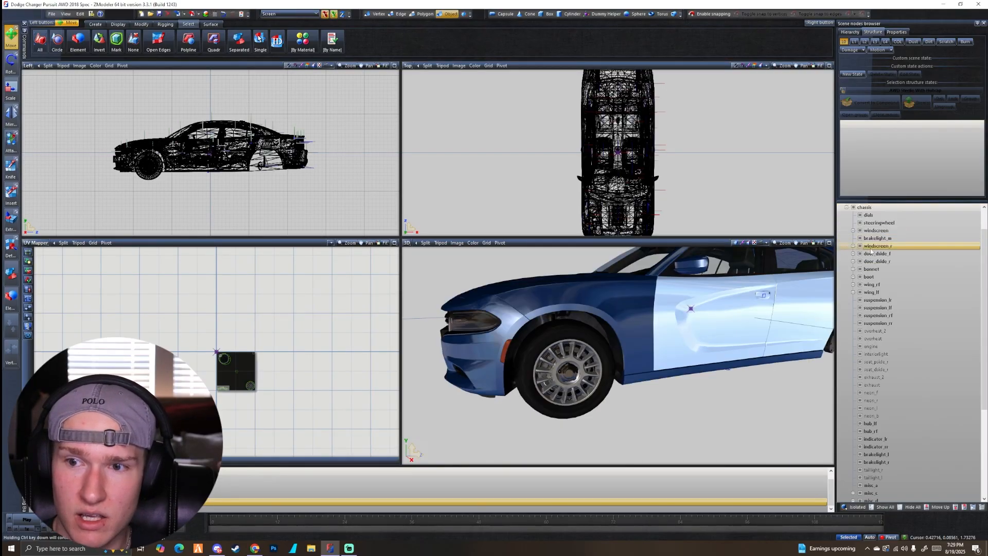
scroll(881, 257, down, 5)
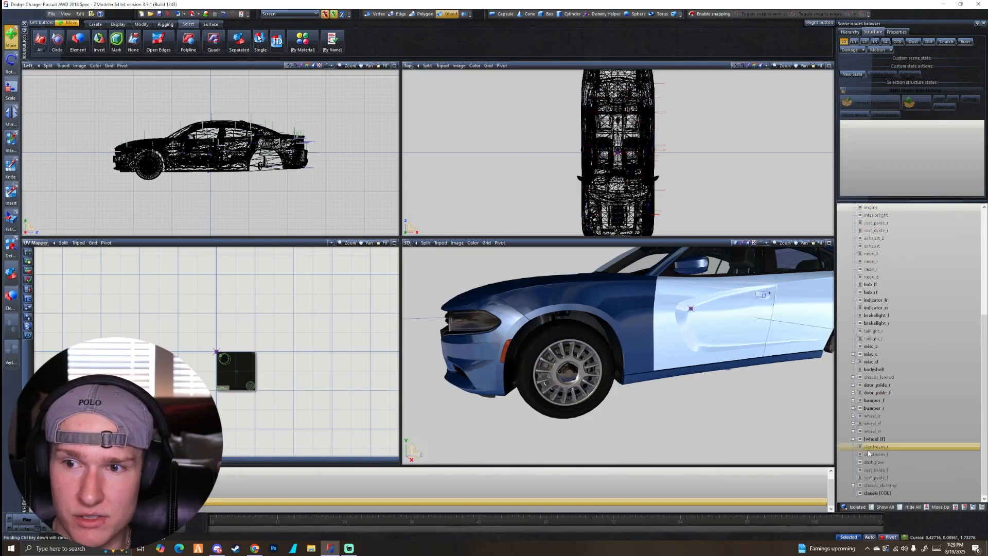
scroll(874, 354, up, 4)
scroll(873, 340, up, 3)
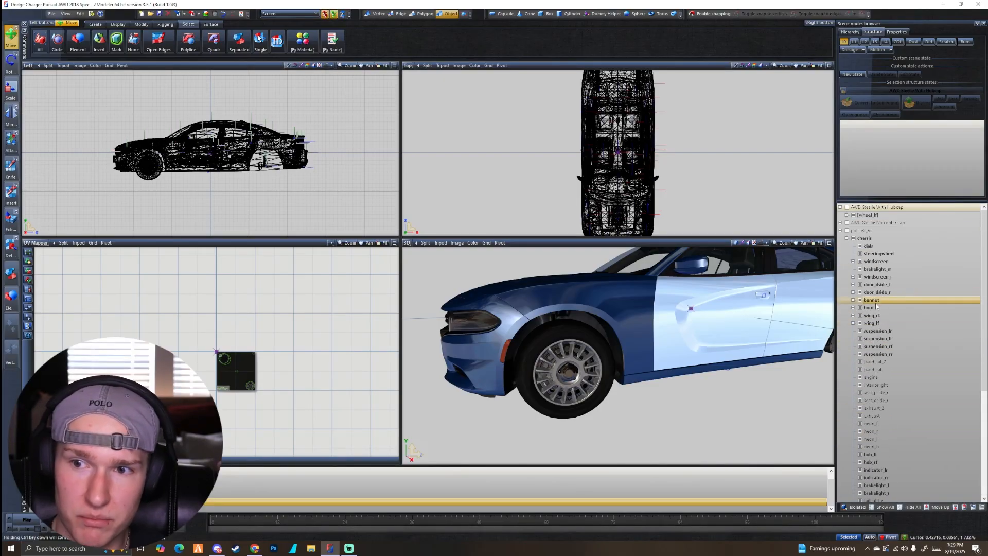
- Hide and redisplay the boot and then the bonnet to see which body parts the nodes control
middle_drag(617, 313, 530, 334)
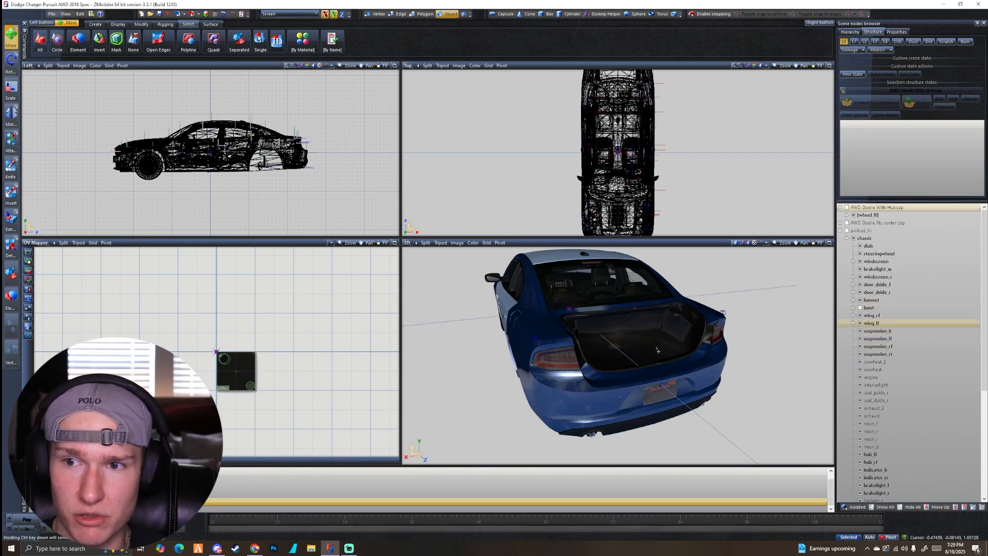
click(859, 307)
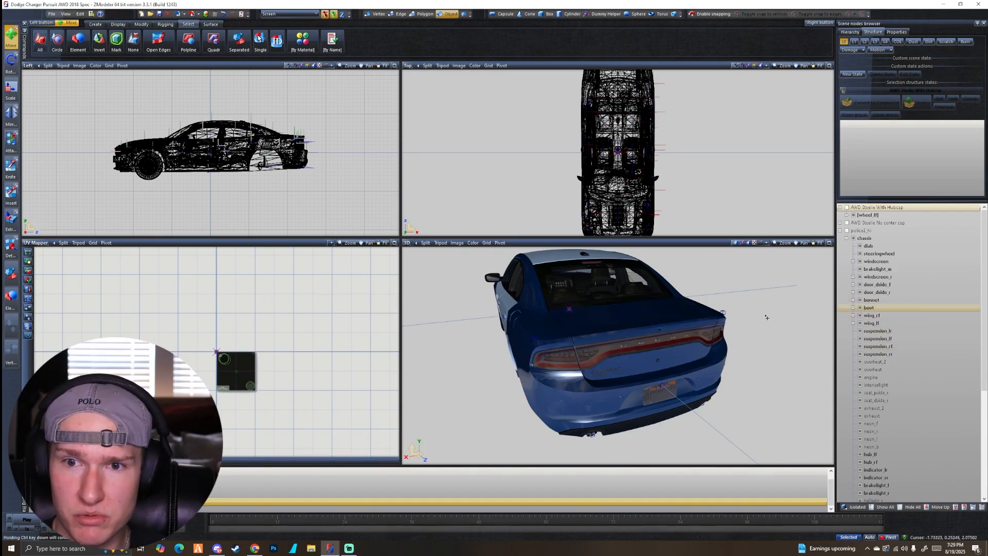
middle_drag(767, 317, 627, 330)
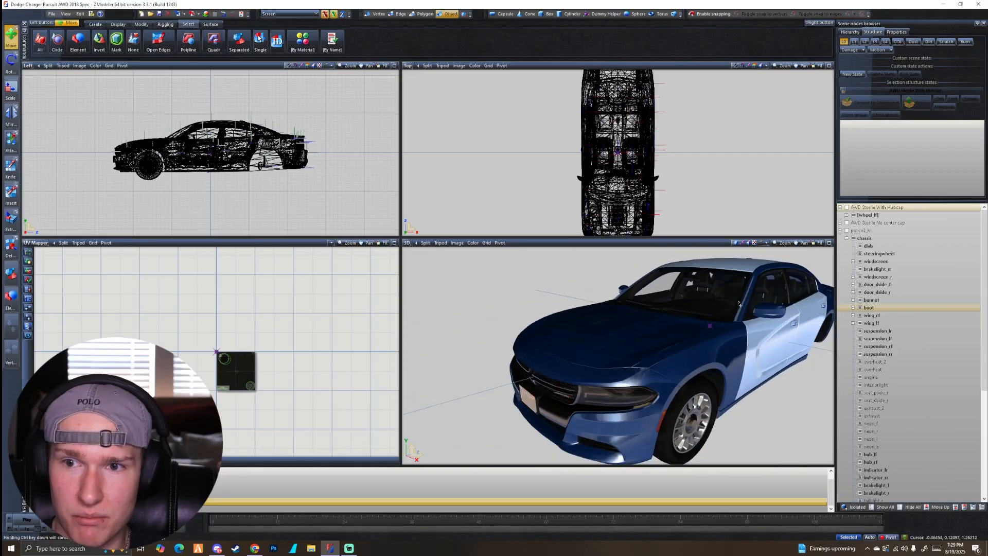
click(859, 300)
click(860, 301)
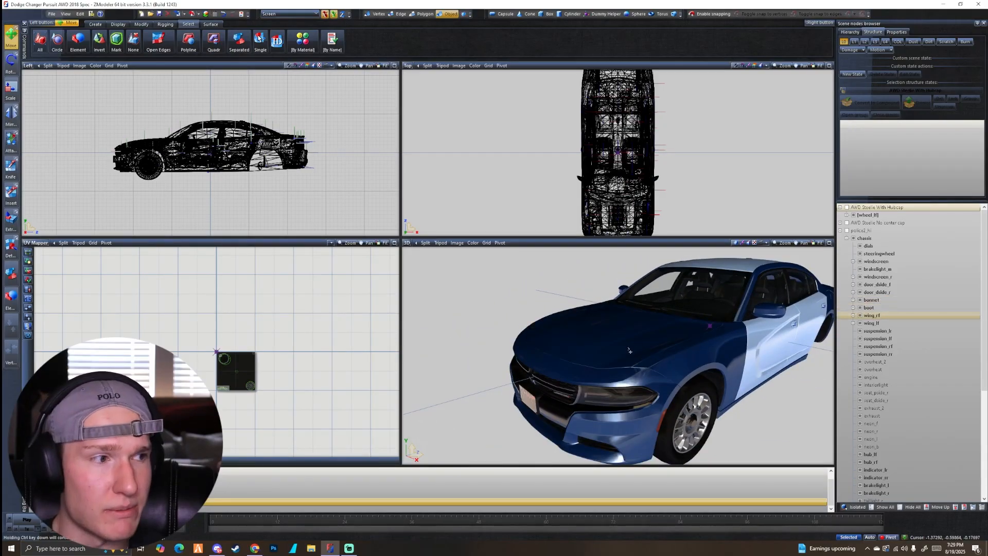
- Examine the car body from the front, side and rear, and review the complete list of chassis nodes
middle_drag(629, 350, 578, 379)
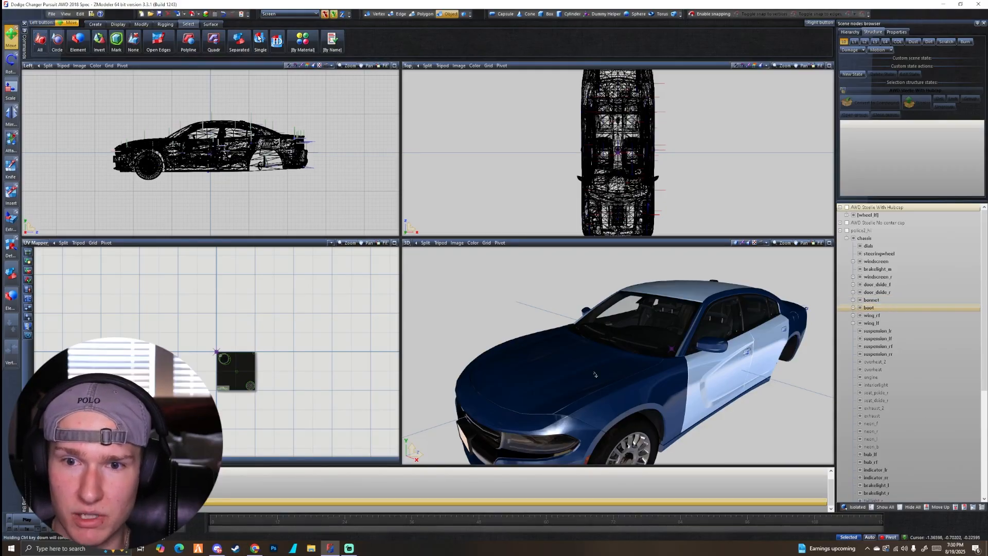
middle_drag(617, 362, 579, 354)
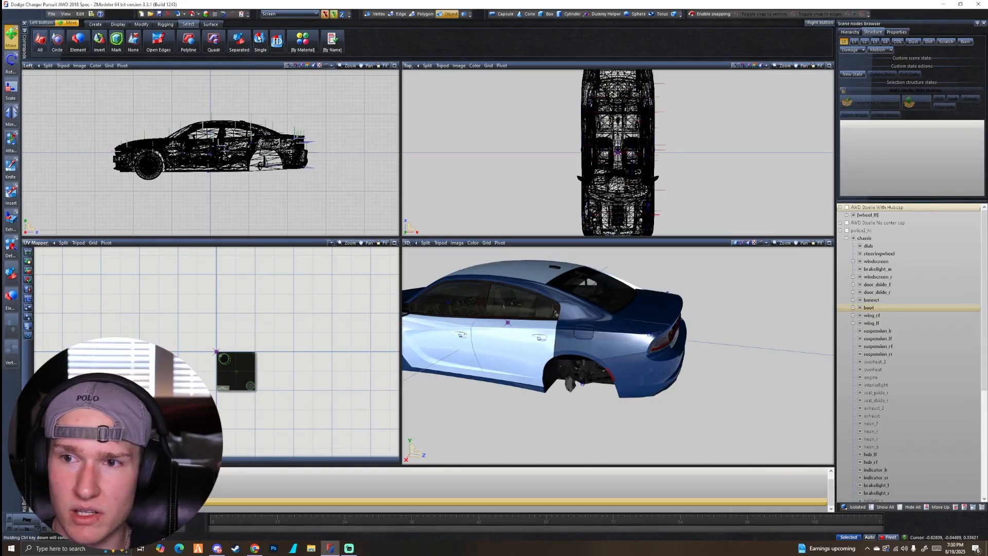
middle_drag(556, 313, 612, 315)
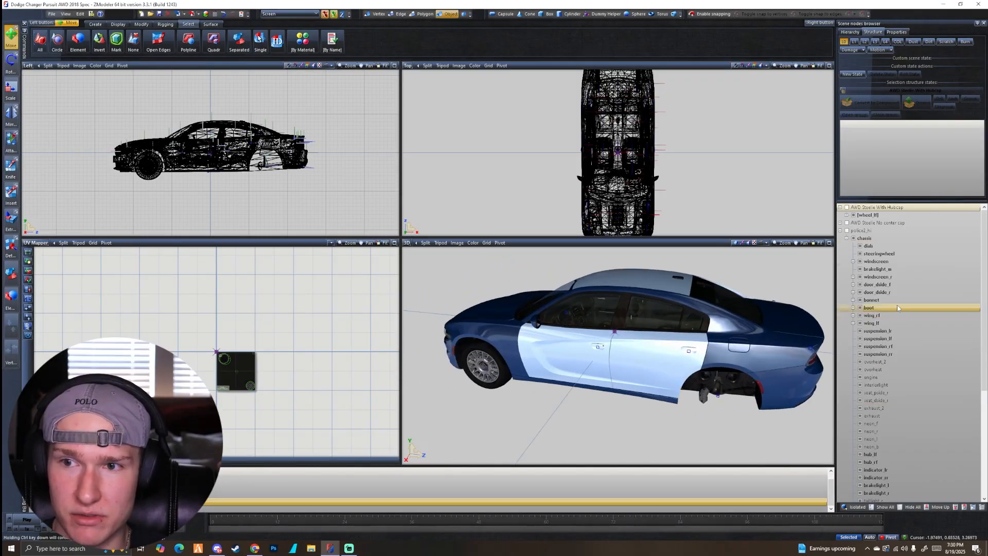
scroll(885, 335, down, 7)
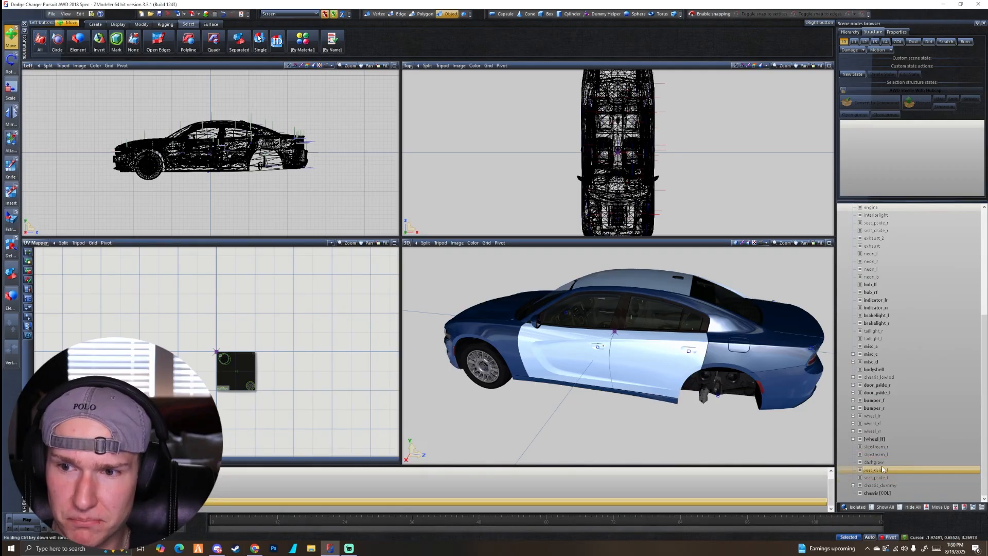
scroll(888, 357, up, 7)
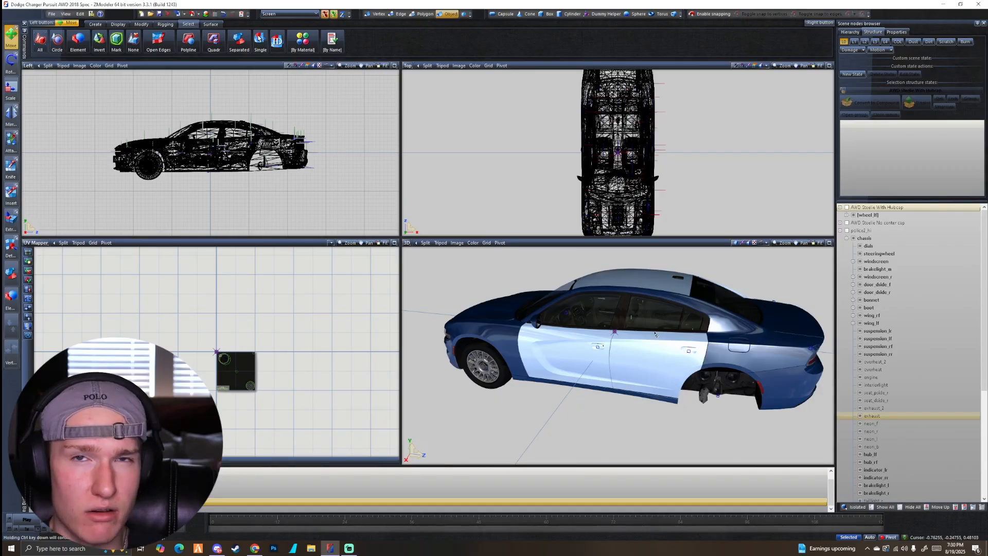
middle_drag(633, 339, 710, 319)
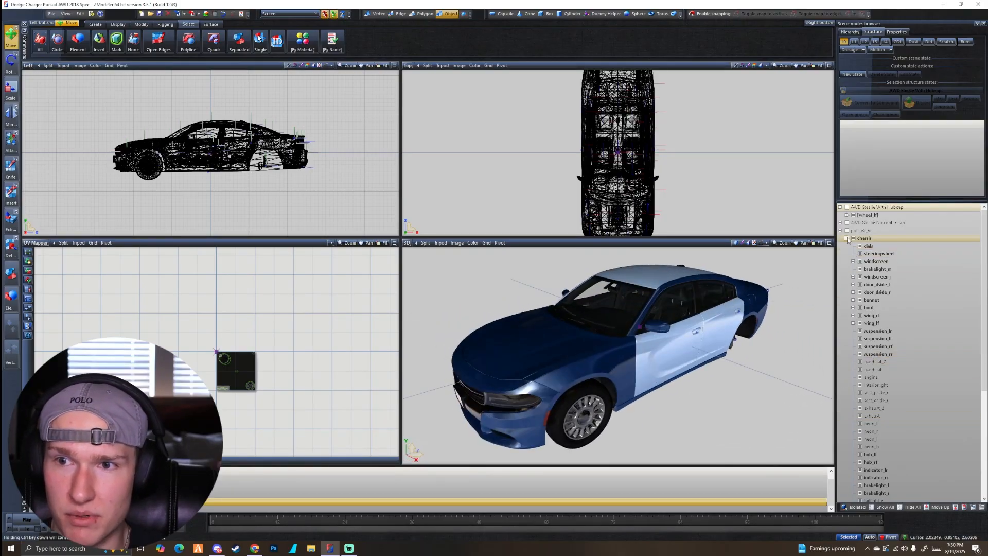
- Expand the chassis's wheel_lf compound, look through its meshes, and hide the wheel from AWD Steele With Hubcap to tell the two apart
scroll(880, 314, down, 7)
middle_drag(569, 379, 617, 360)
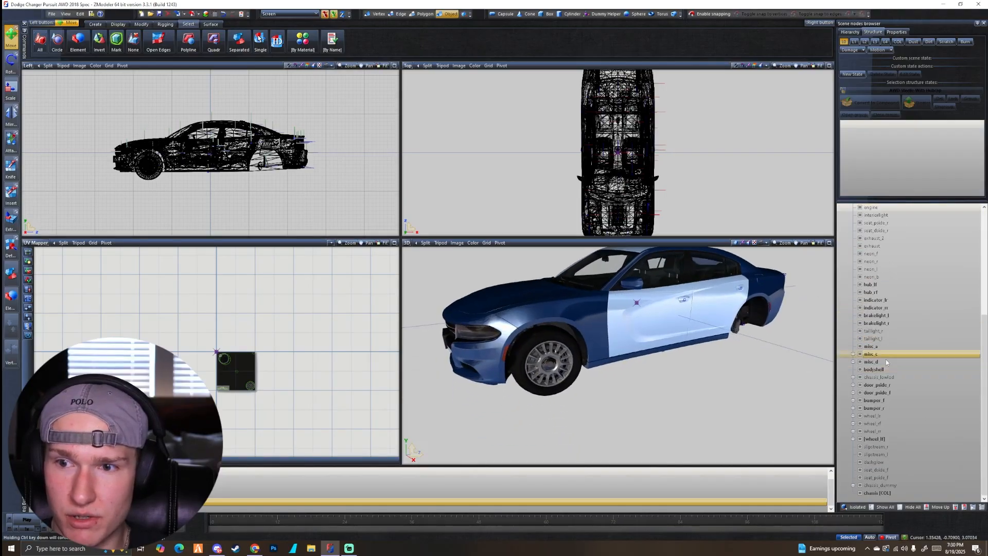
click(853, 438)
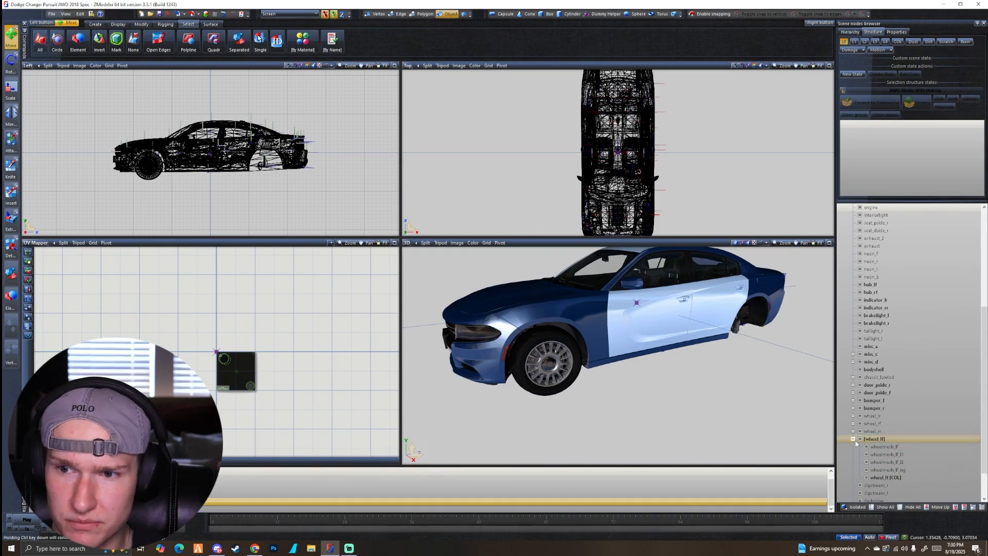
scroll(859, 440, down, 2)
click(873, 400)
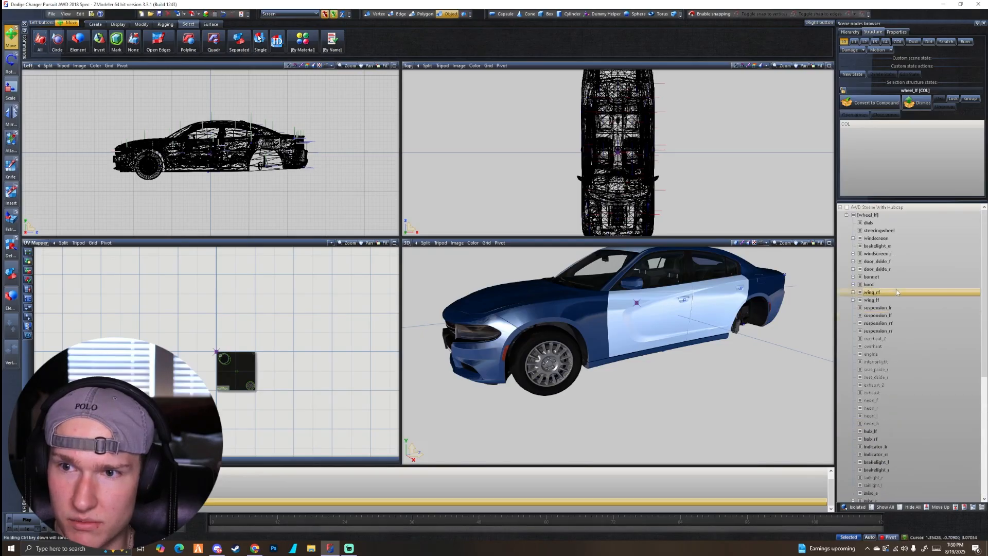
scroll(897, 289, up, 3)
key(h)
scroll(878, 316, down, 3)
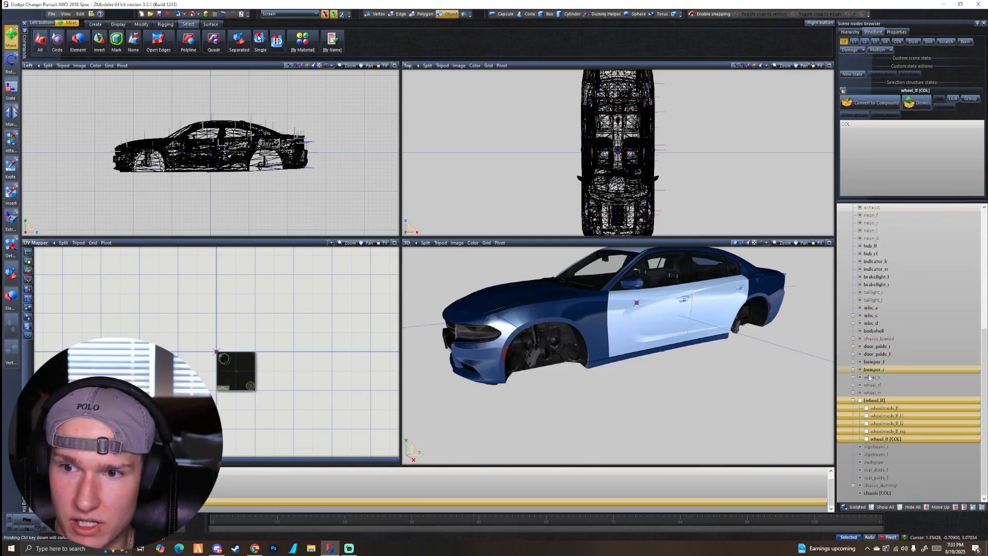
- Delete the chassis's own wheel_lf and move the wheel_lf from AWD Steele With Hubcap into the chassis
click(853, 399)
click(860, 440)
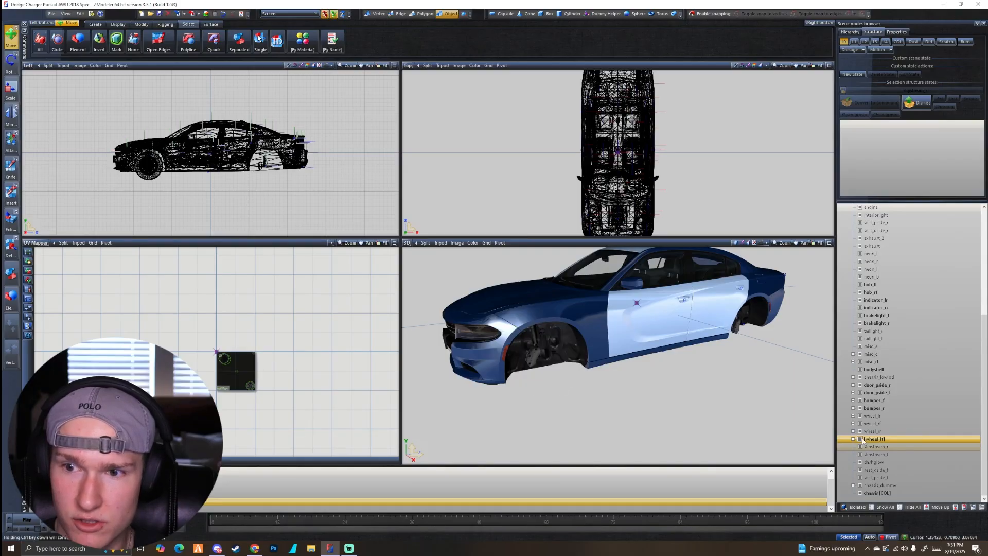
ctrl+click(865, 432)
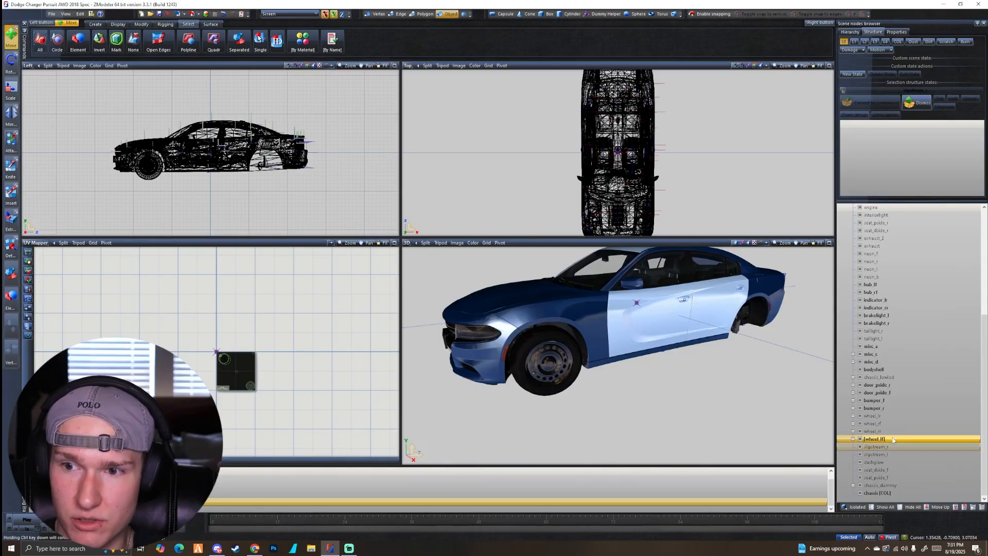
right_click(895, 438)
mouse_move(901, 443)
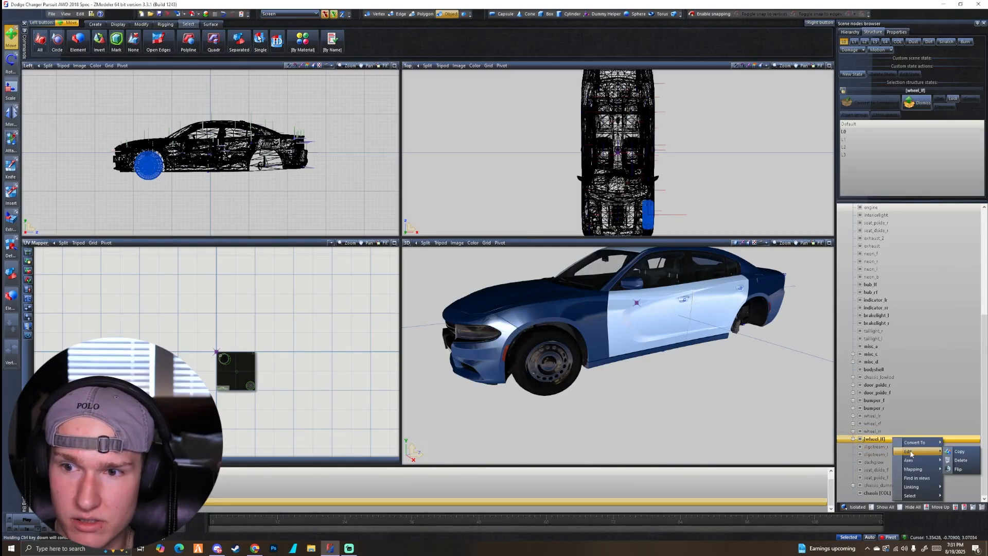
click(960, 462)
scroll(905, 416, up, 7)
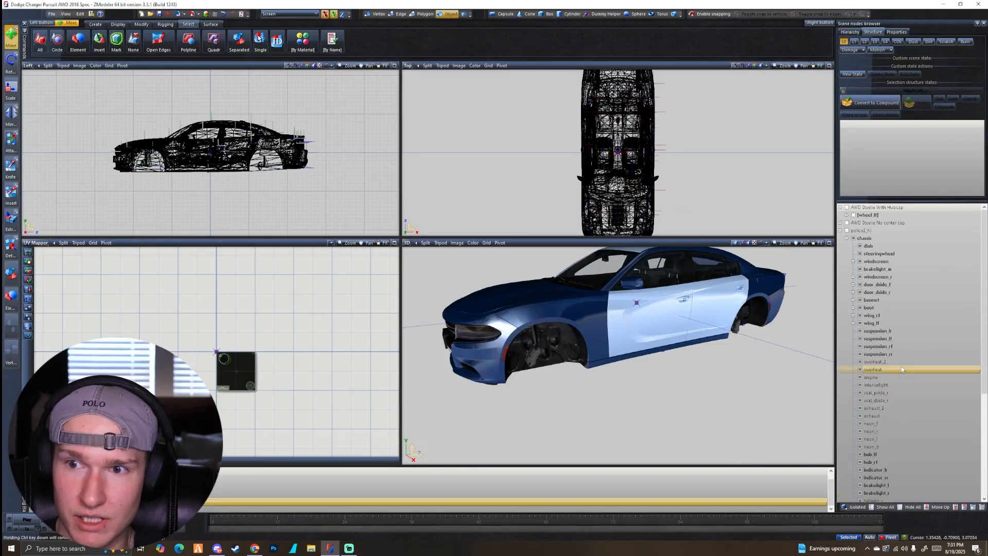
drag(867, 215, 900, 442)
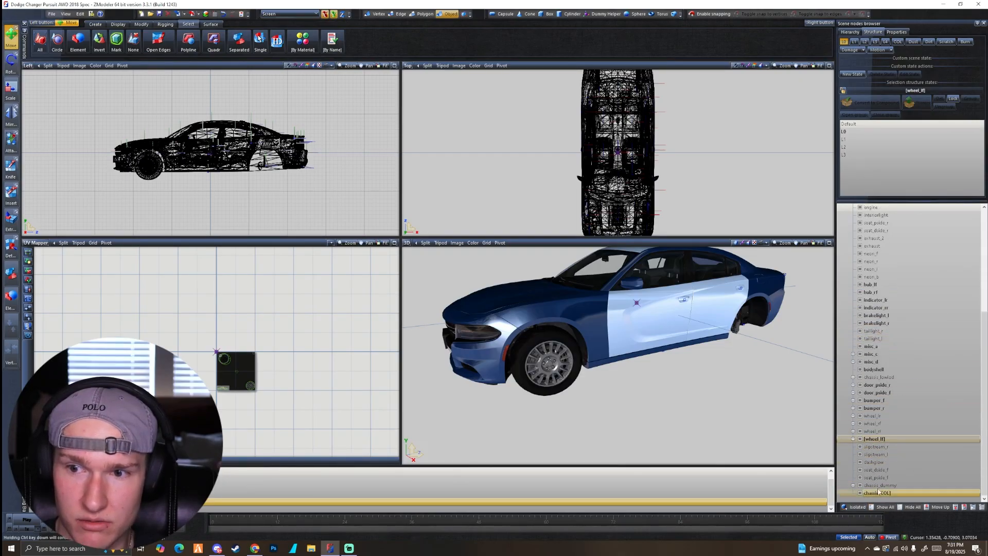
- Delete the emptied AWD Steele With Hubcap node and the AWD Steele No center cap node, and collapse police2_hi
scroll(875, 350, up, 7)
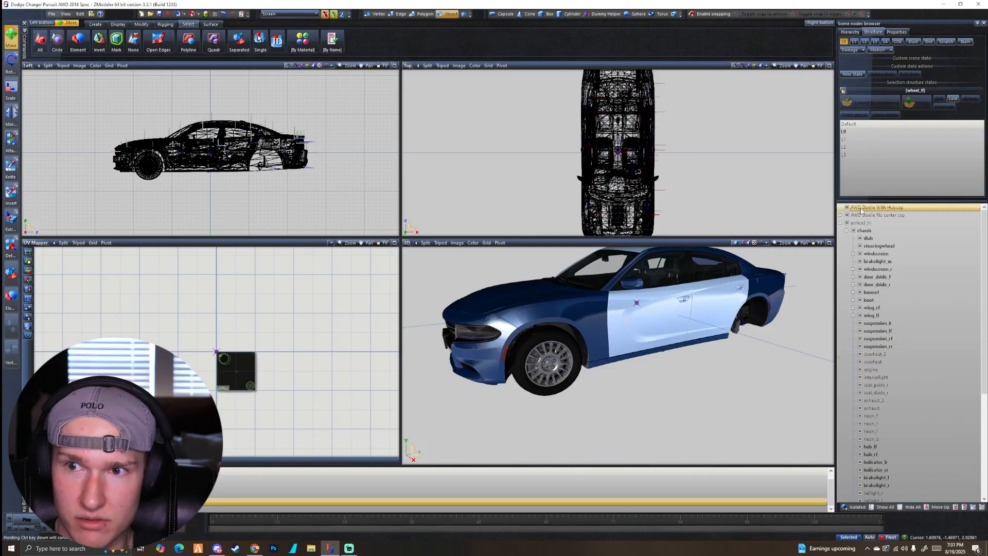
click(862, 208)
right_click(863, 207)
mouse_move(897, 211)
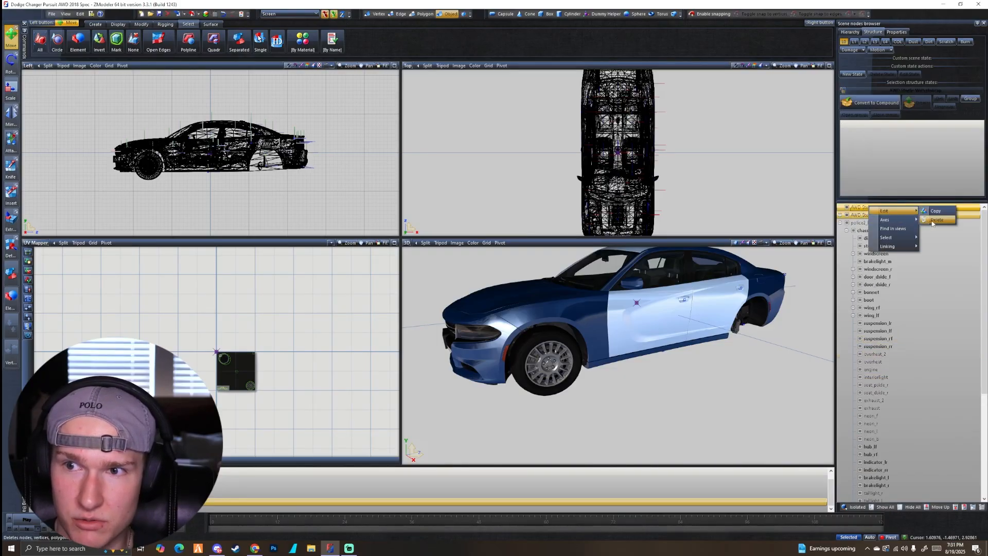
click(934, 221)
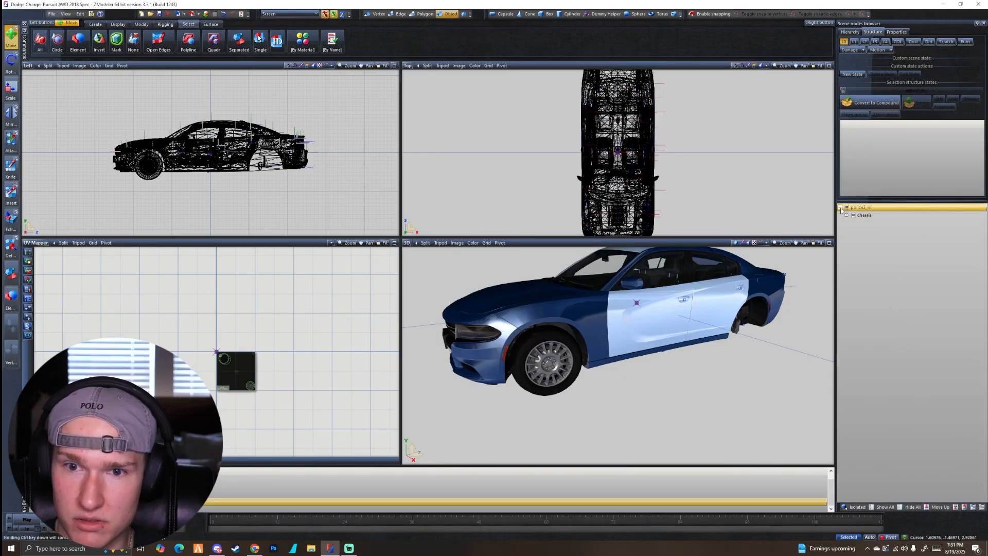
middle_drag(678, 335, 588, 307)
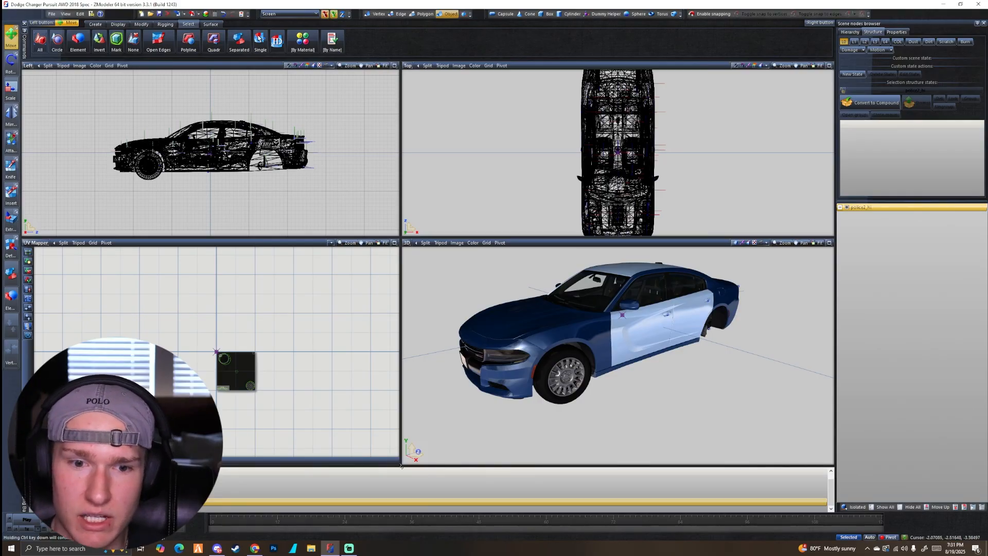
- Switch to File Explorer, browse Downloads to the YTDS folder inside Dodge Charger Pursuit 2018, and review its police2.ytd and police2+hi.ytd files
key(super+e)
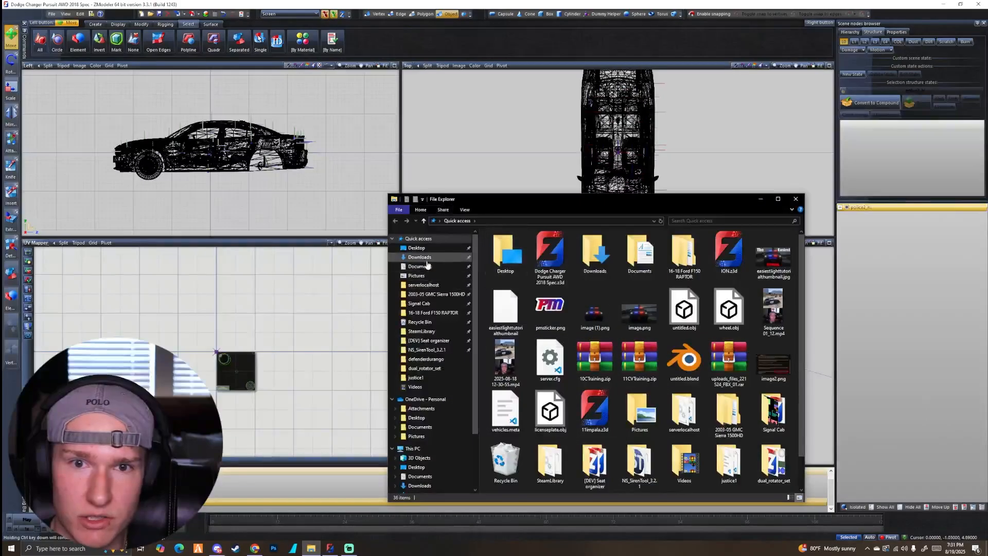
click(419, 256)
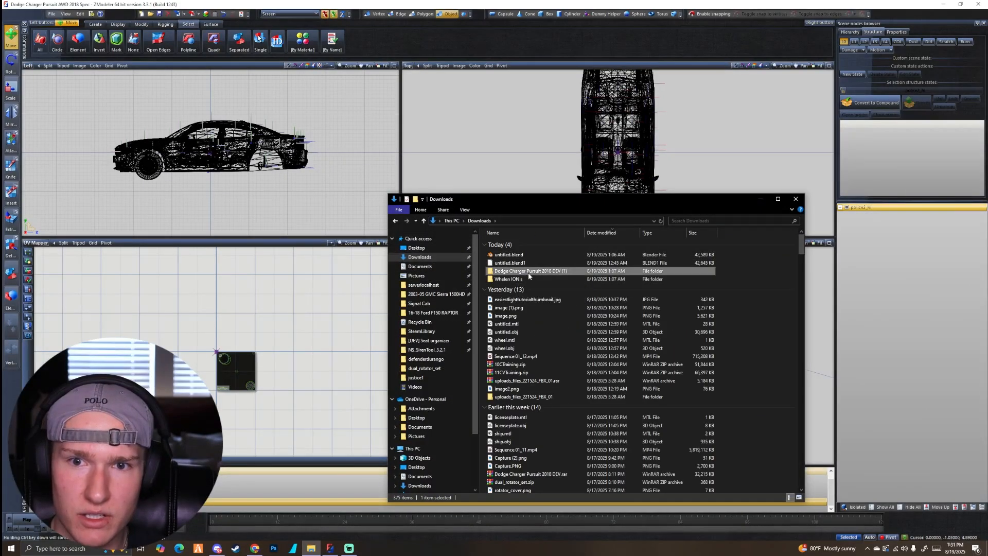
double_click(515, 271)
click(517, 245)
double_click(517, 244)
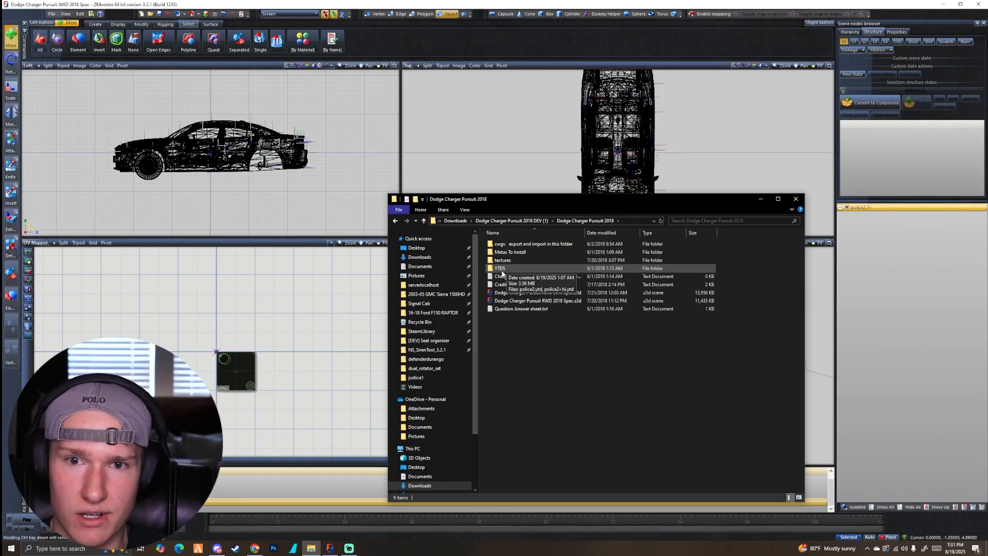
double_click(500, 269)
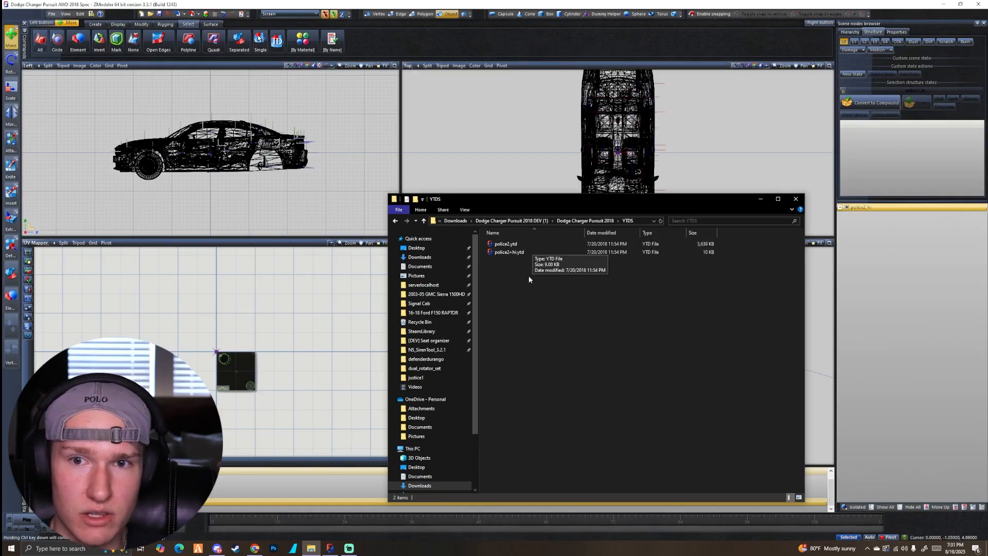
drag(551, 203, 319, 169)
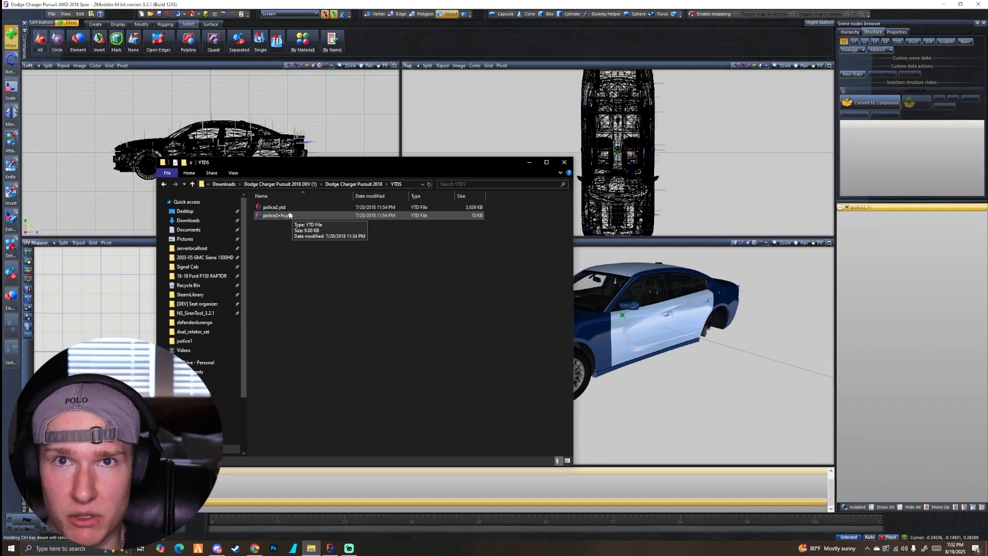
double_click(289, 215)
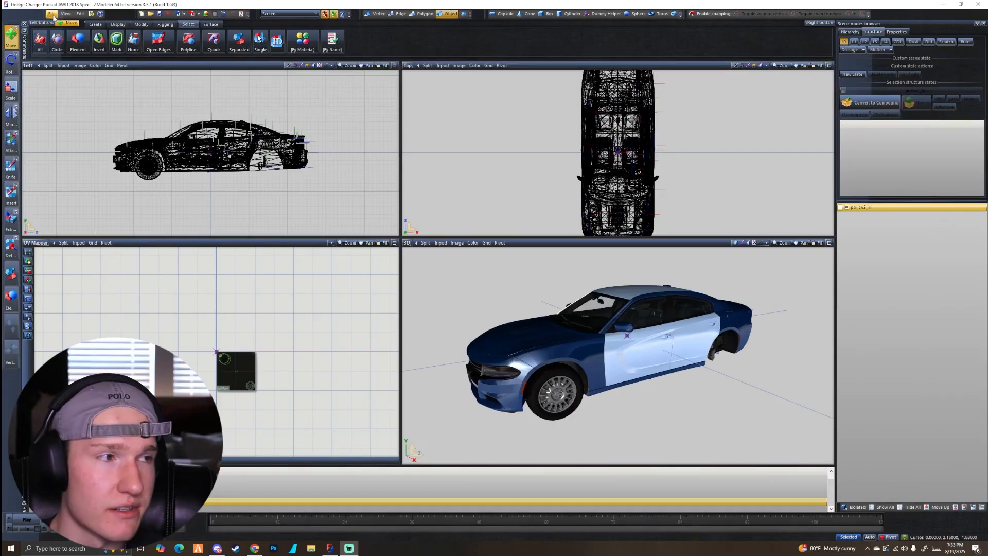
- Merge all objects from the Z3D file in the Whelen ION's download folder into the Charger scene
click(52, 14)
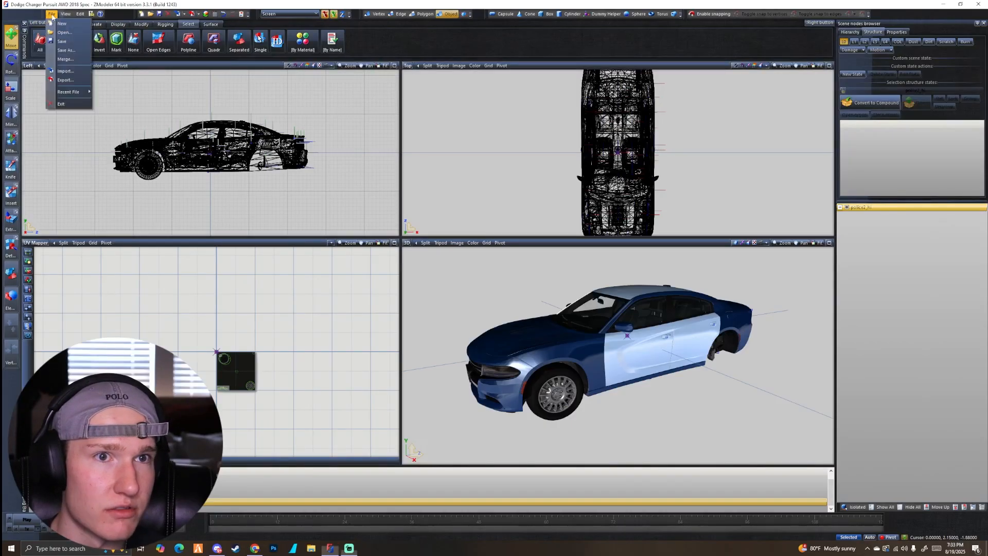
click(79, 60)
click(66, 29)
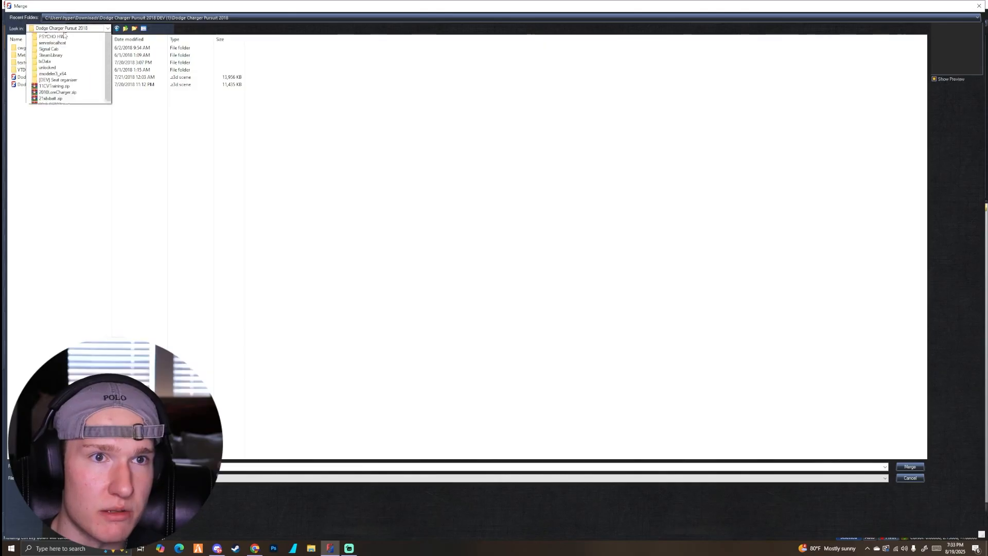
click(54, 80)
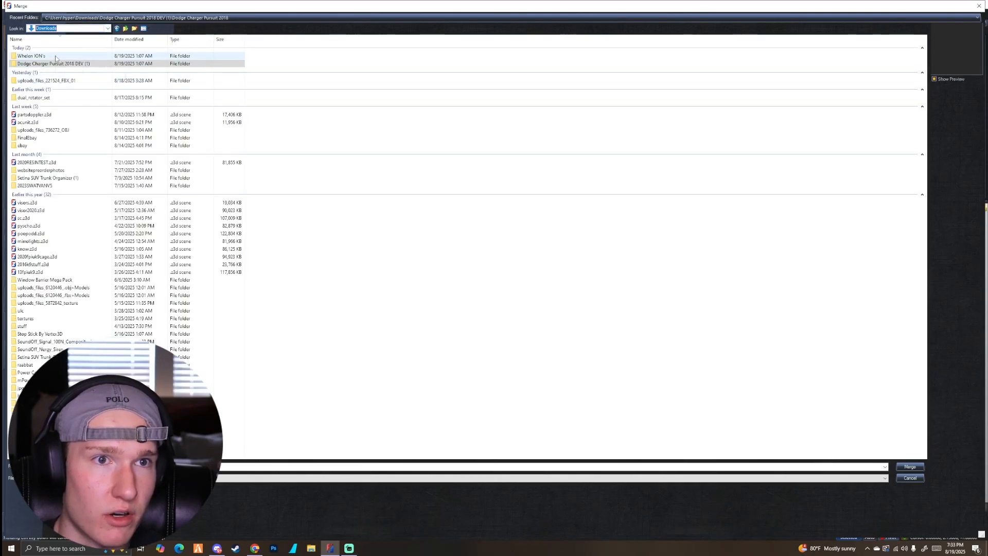
double_click(55, 58)
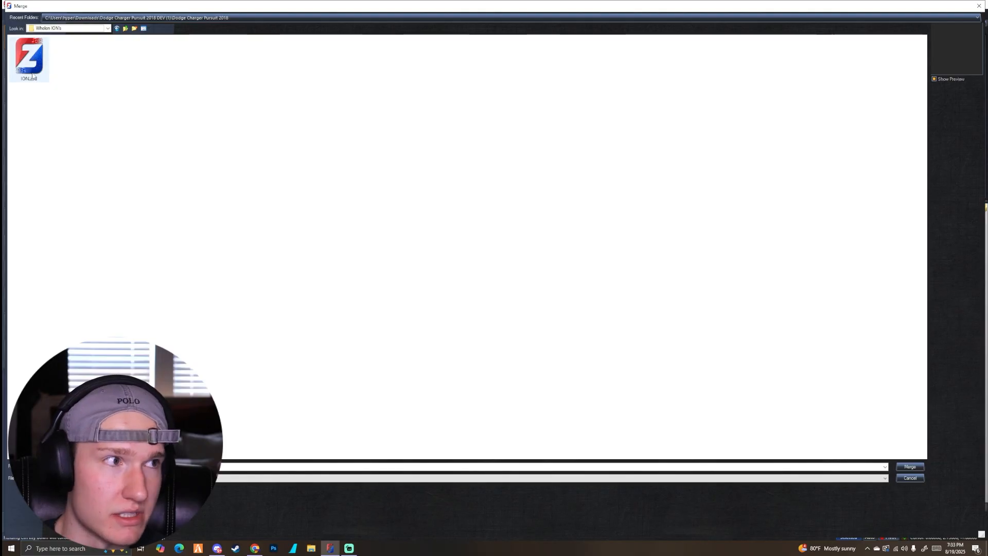
double_click(37, 64)
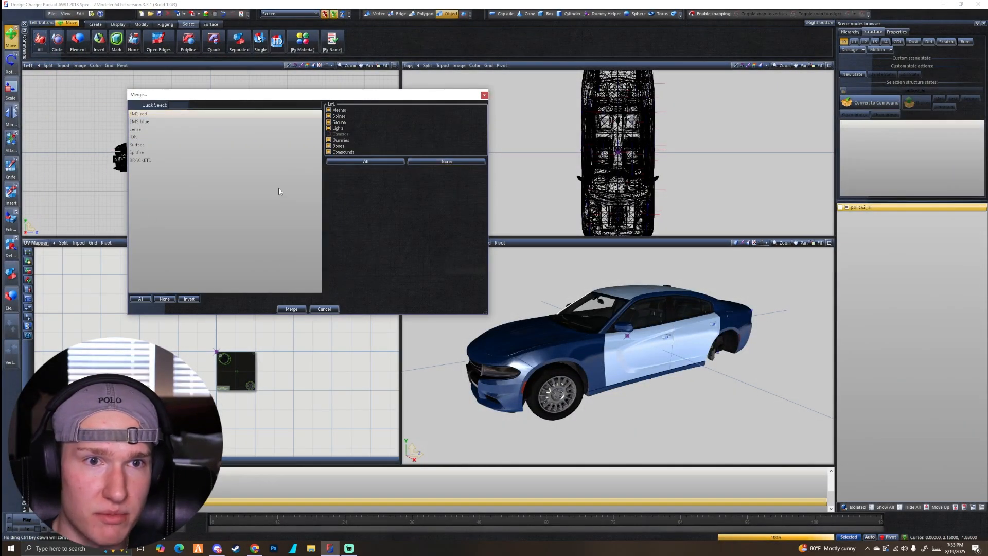
click(188, 298)
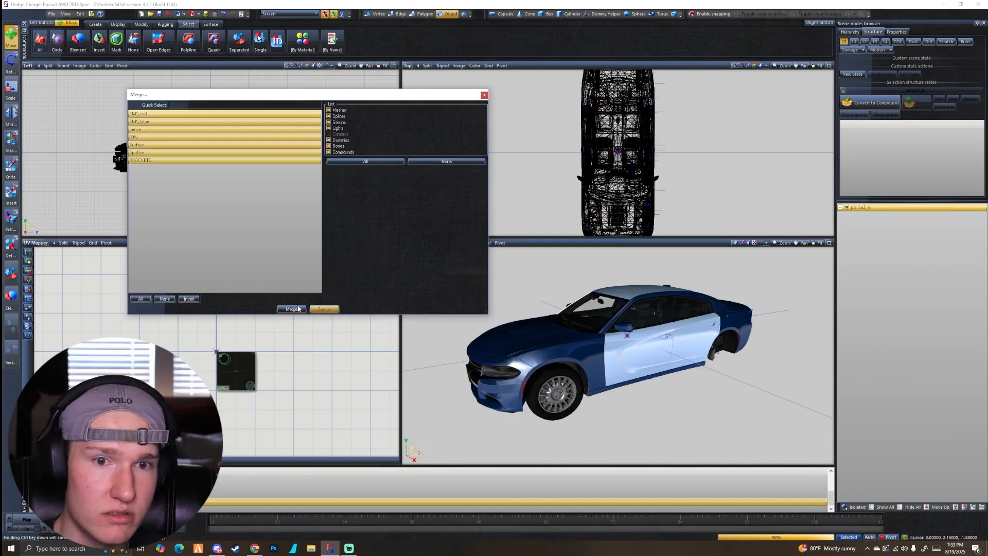
click(291, 308)
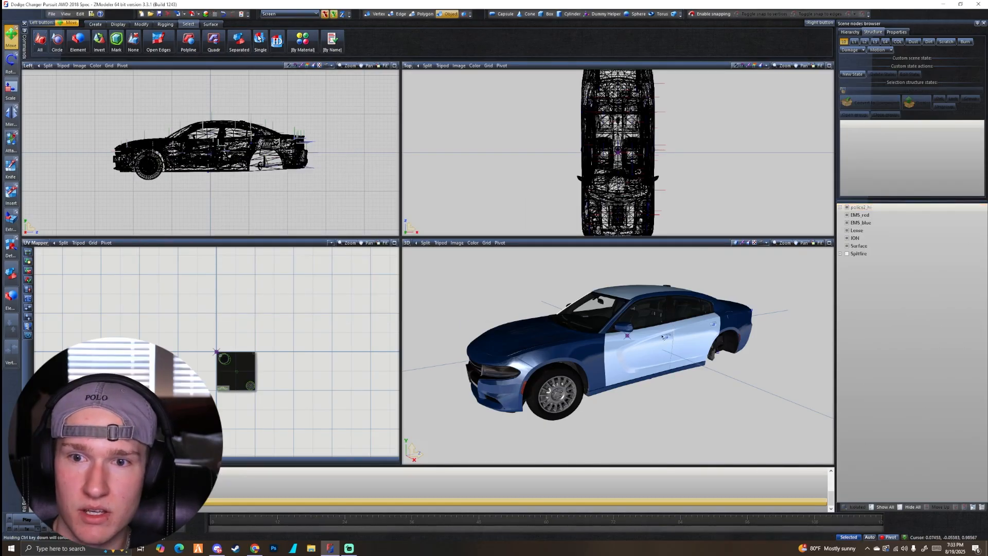
- Show the merged light parts at detail level L0 with police2_hi hidden, expand Spitfire, and examine the light from the front
click(847, 208)
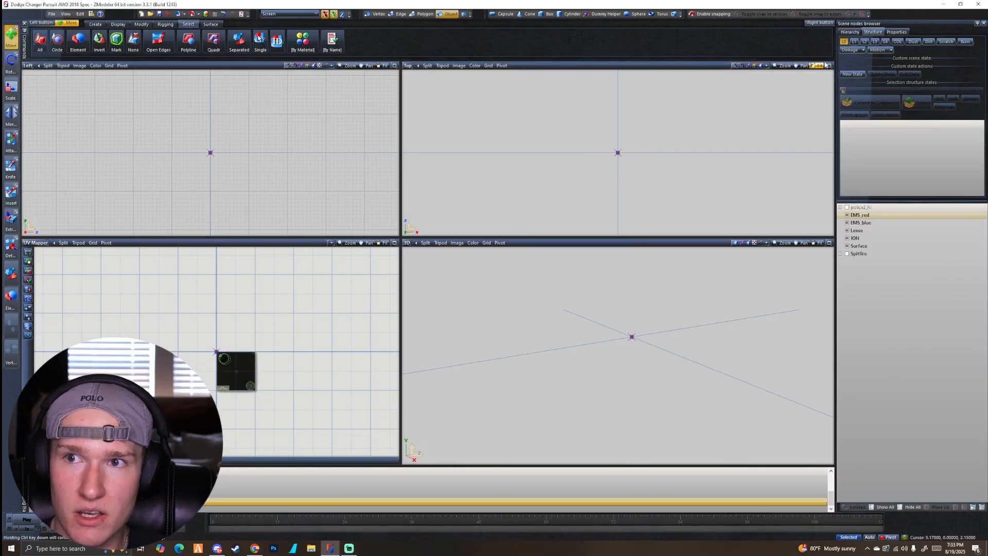
click(844, 42)
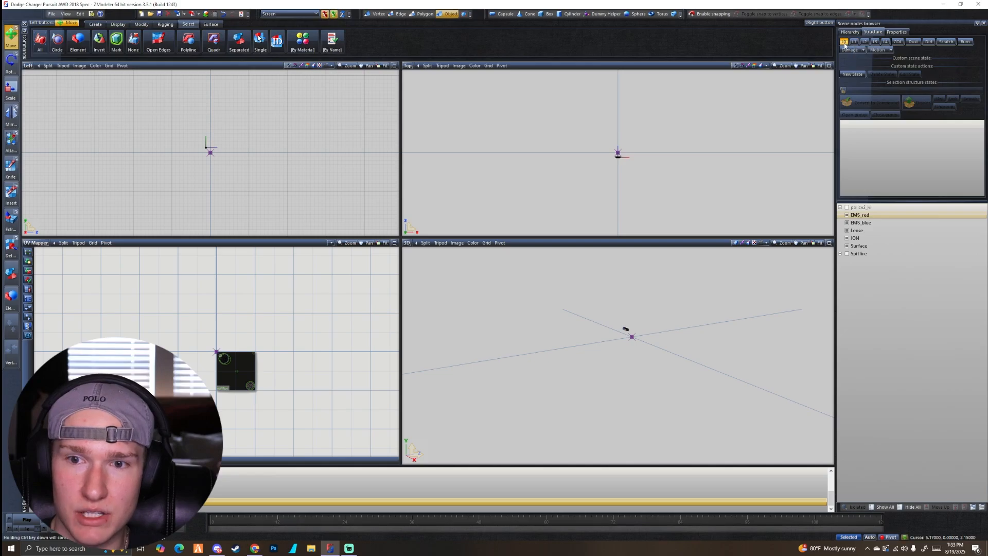
click(882, 506)
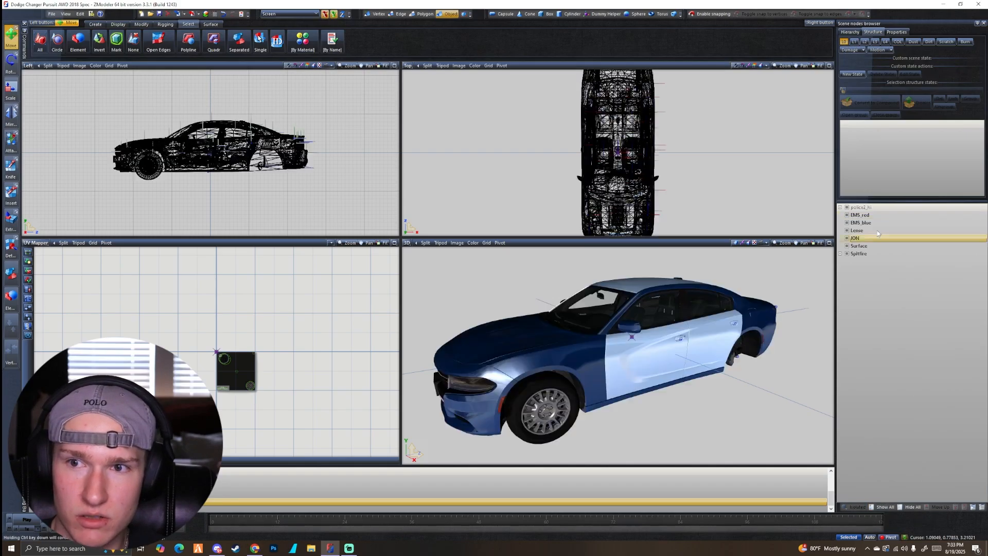
click(847, 207)
click(840, 254)
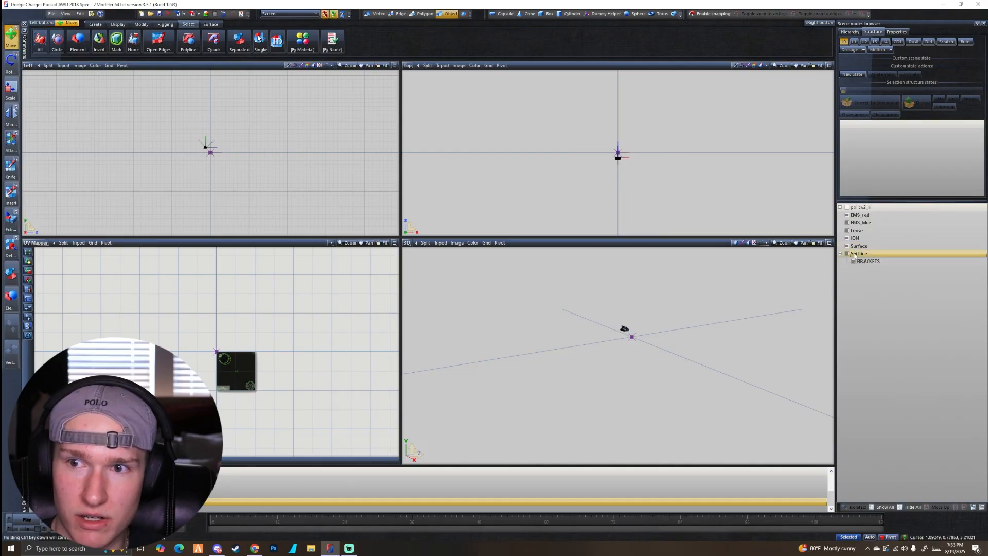
middle_drag(717, 364, 566, 323)
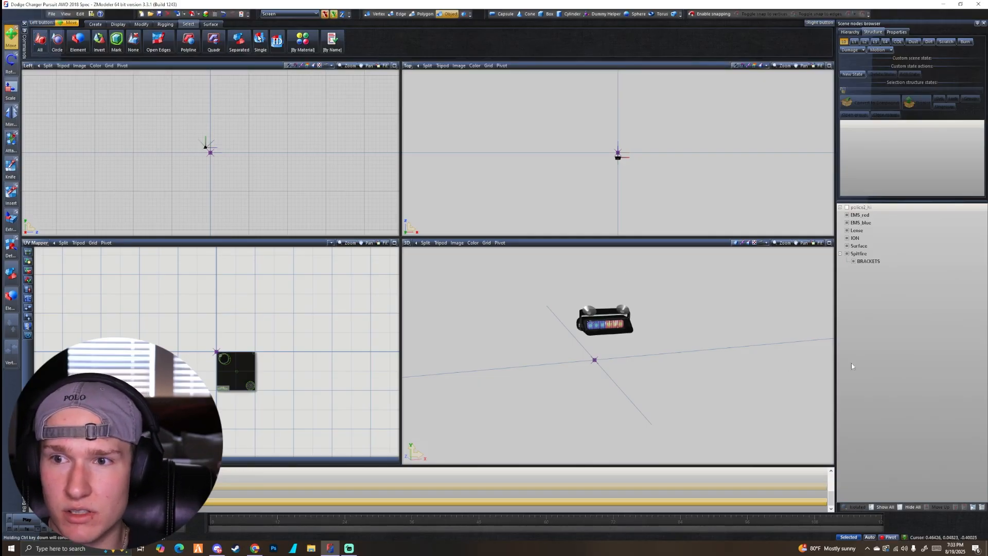
- Hide all nodes, then toggle Spitfire and BRACKETS to examine the bracketed light housing, leaving only Spitfire shown
click(908, 507)
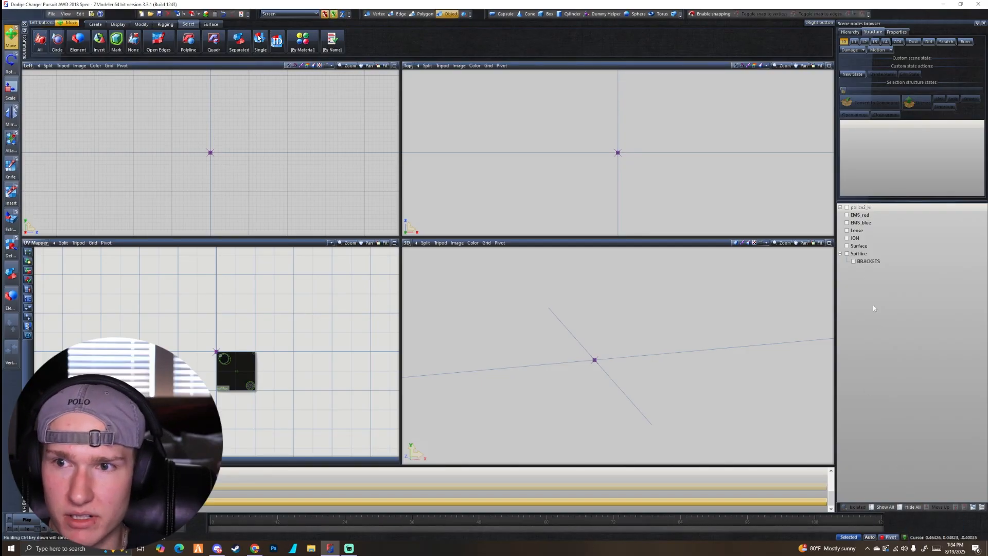
click(847, 254)
click(853, 261)
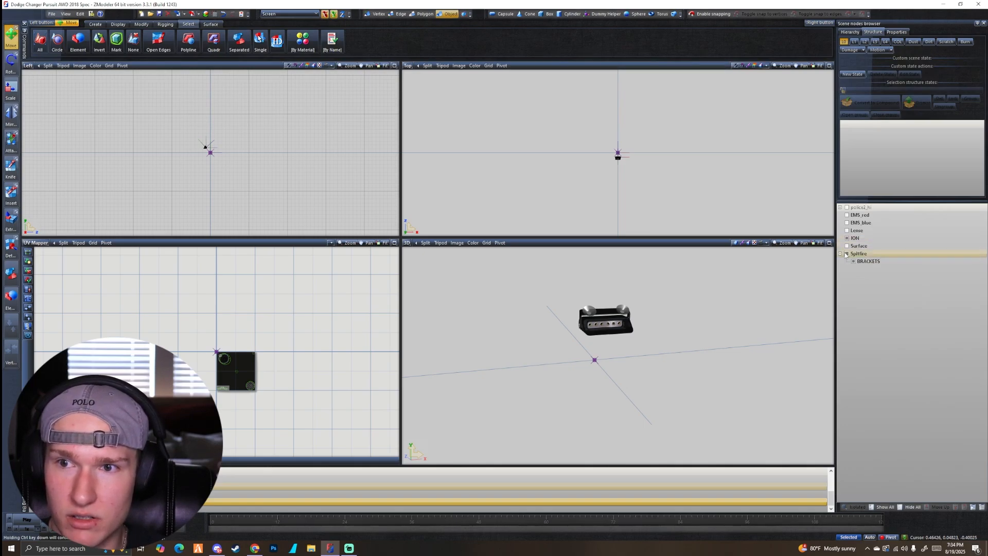
click(846, 254)
click(853, 261)
click(846, 253)
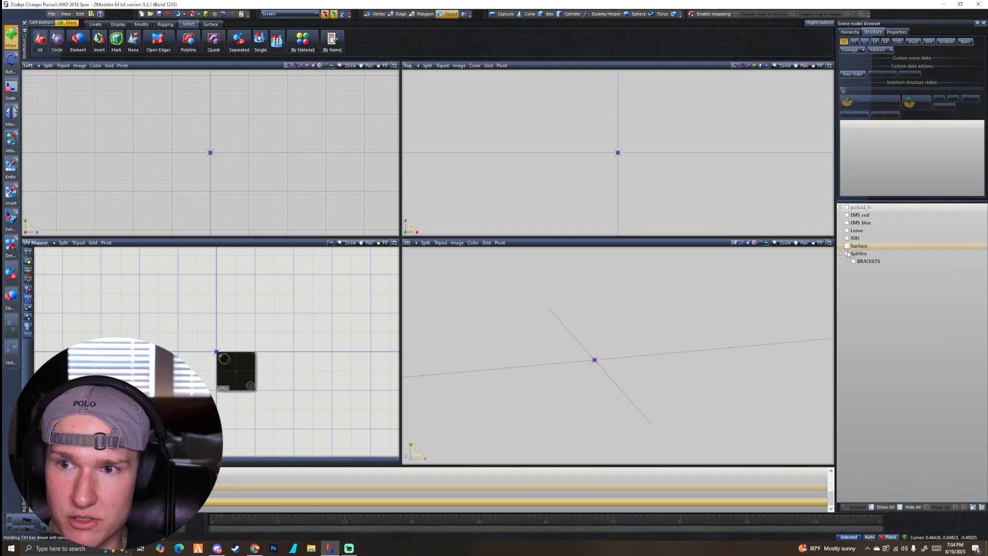
click(846, 253)
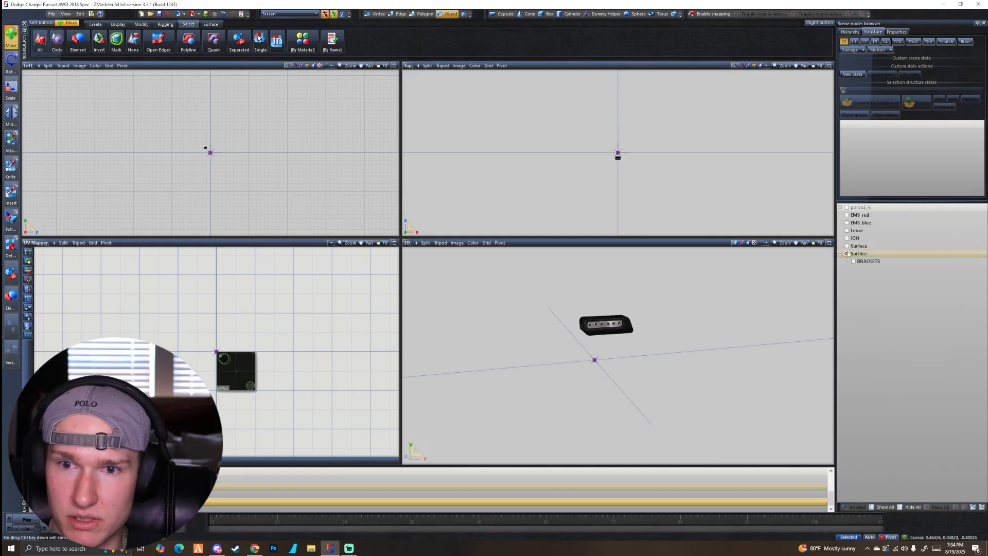
- Show EMS_blue and EMS_red on the Spitfire housing and examine the lit modules from another angle
click(847, 222)
click(847, 215)
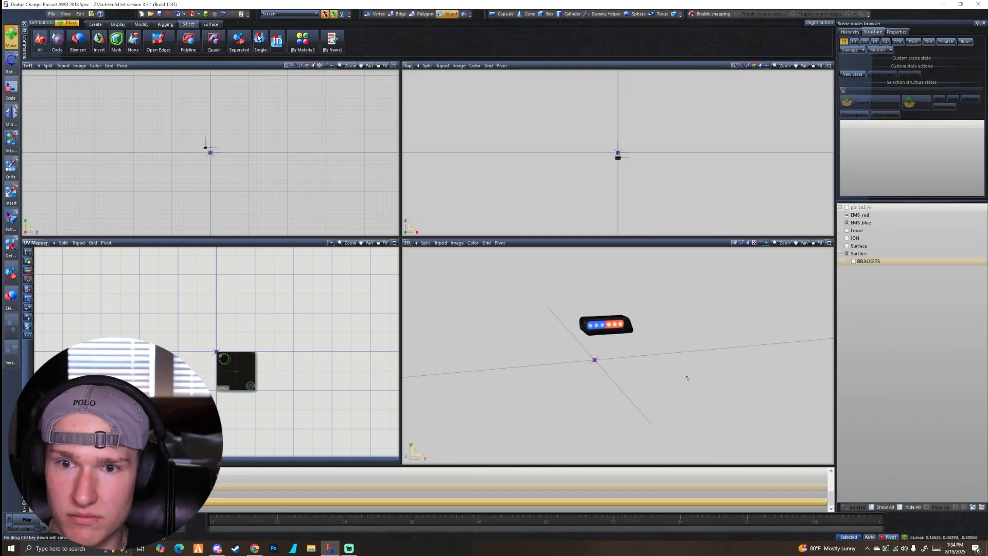
middle_drag(685, 377, 661, 353)
scroll(661, 352, up, 1)
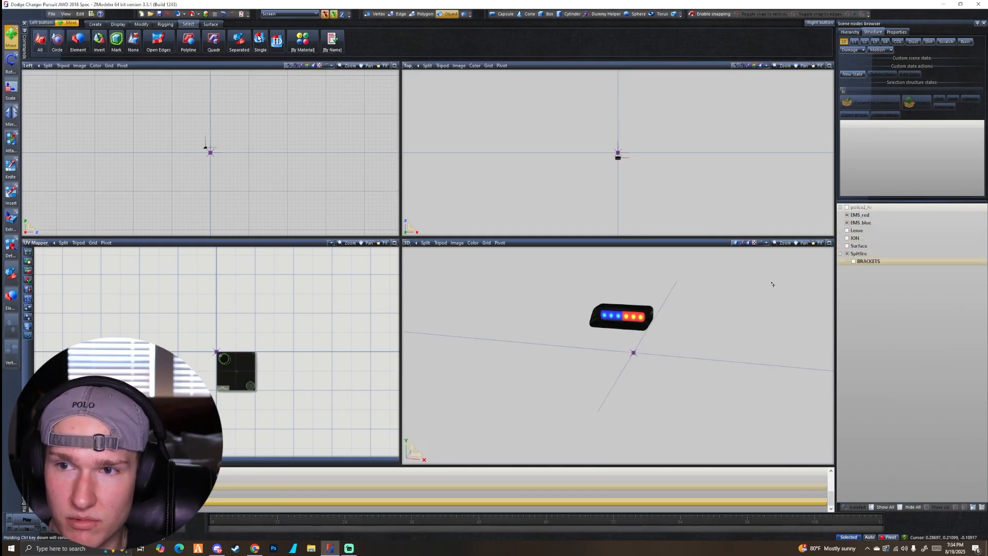
- Hide the EMS lights and Spitfire, toggle Lense, and examine the ION housing together with Surface
click(846, 222)
click(847, 215)
click(846, 231)
click(847, 230)
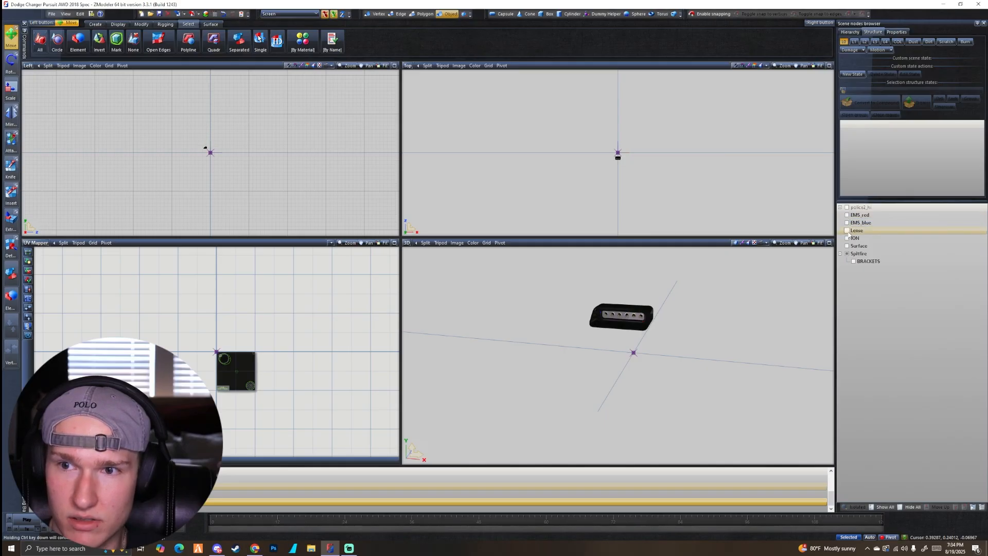
click(846, 253)
click(847, 245)
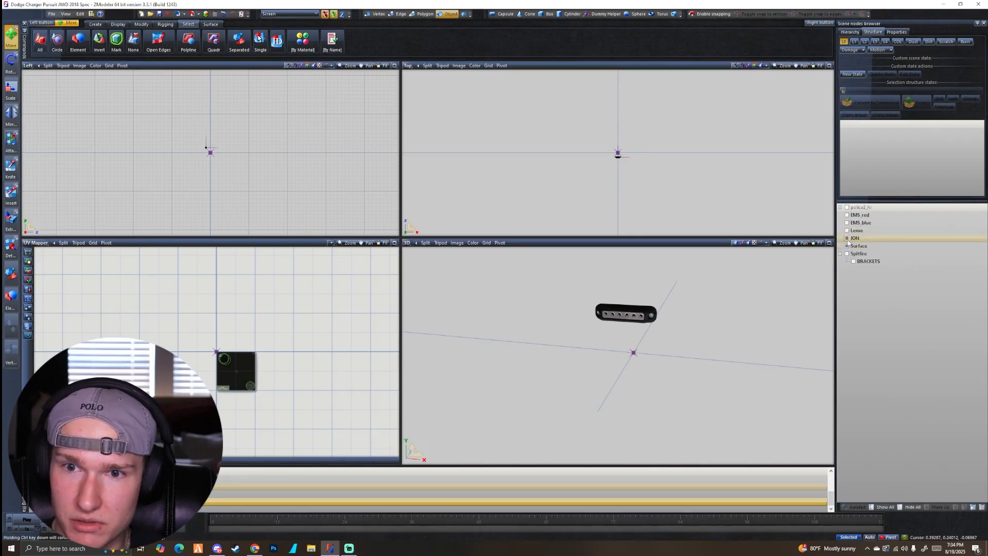
click(847, 238)
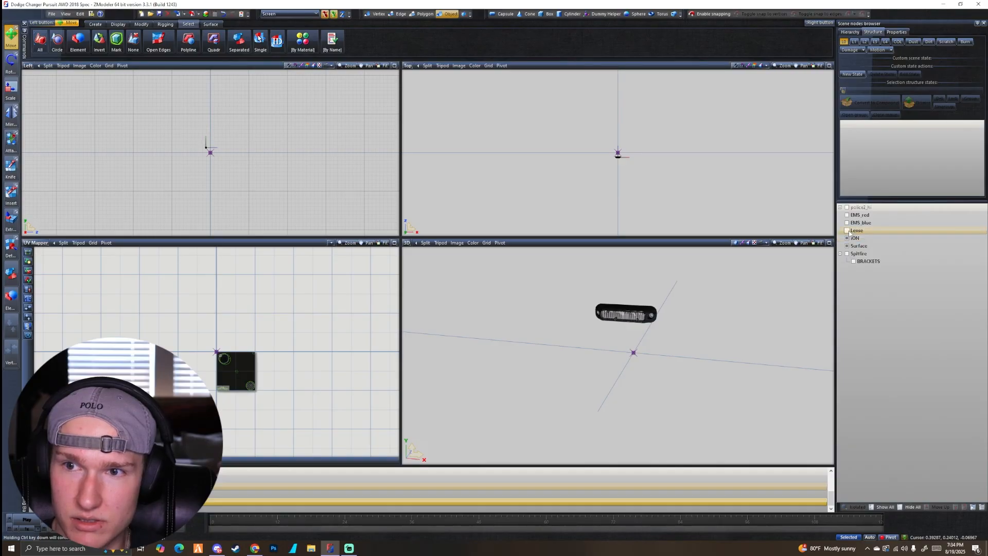
- Delete the ION and Surface nodes from the scene
click(855, 238)
ctrl+click(858, 246)
right_click(862, 239)
click(910, 260)
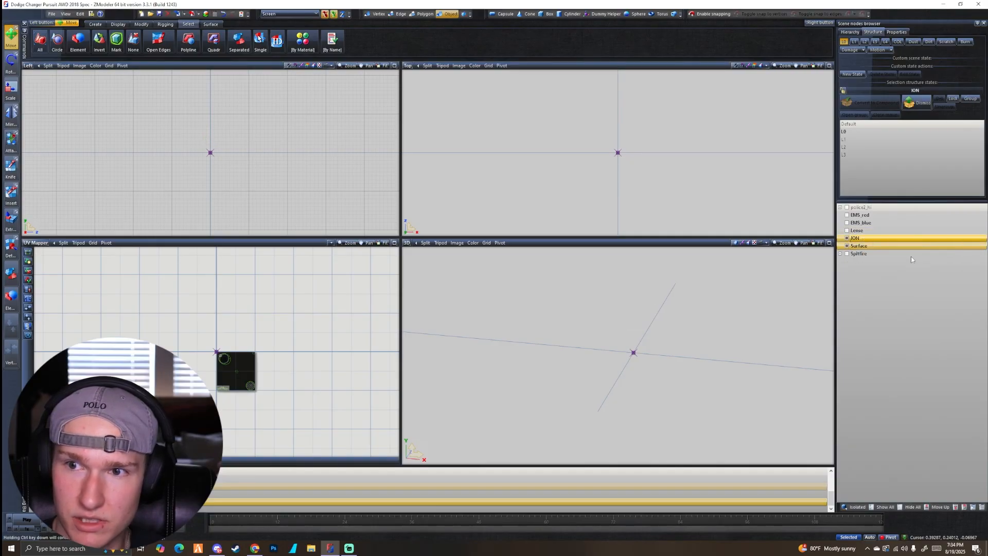
- Show Spitfire with BRACKETS, Lense, EMS_blue and EMS_red together, and activate the Quadr selection tool
click(846, 238)
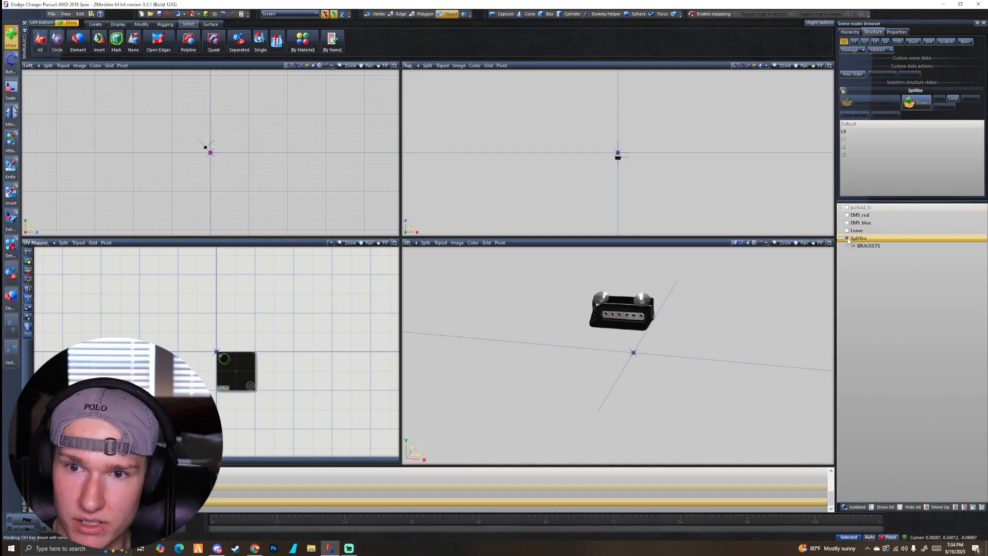
click(846, 230)
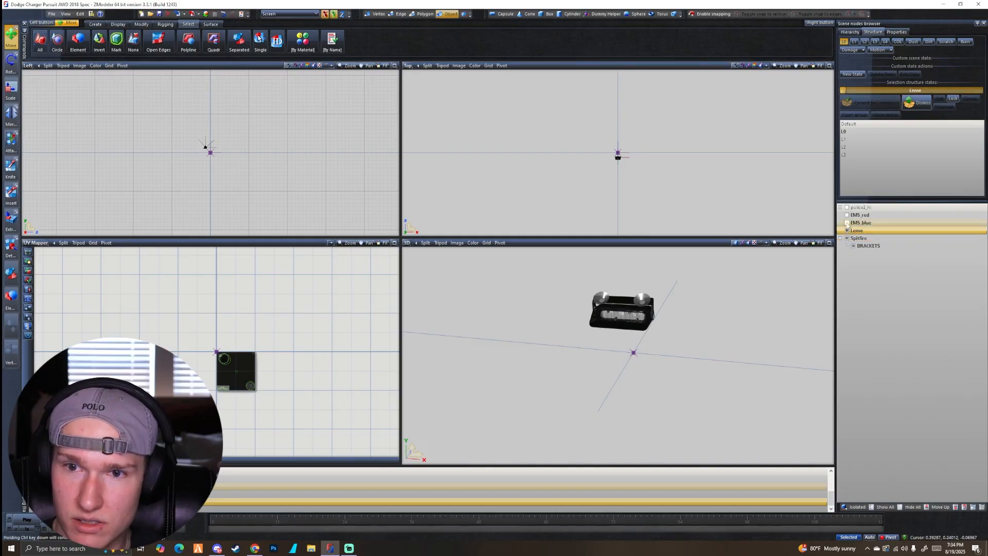
click(846, 223)
click(846, 216)
middle_drag(643, 334, 612, 324)
click(843, 92)
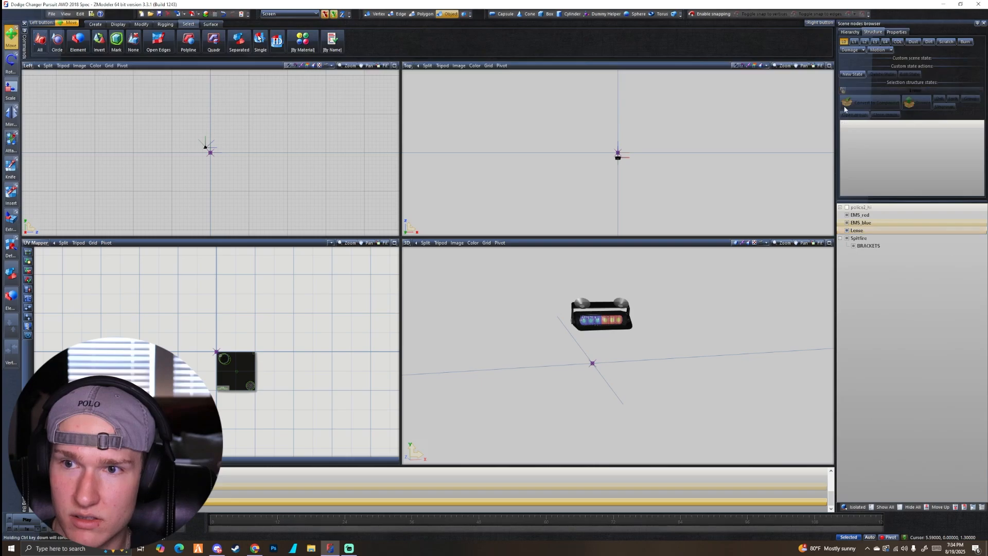
scroll(666, 189, down, 2)
right_click(214, 41)
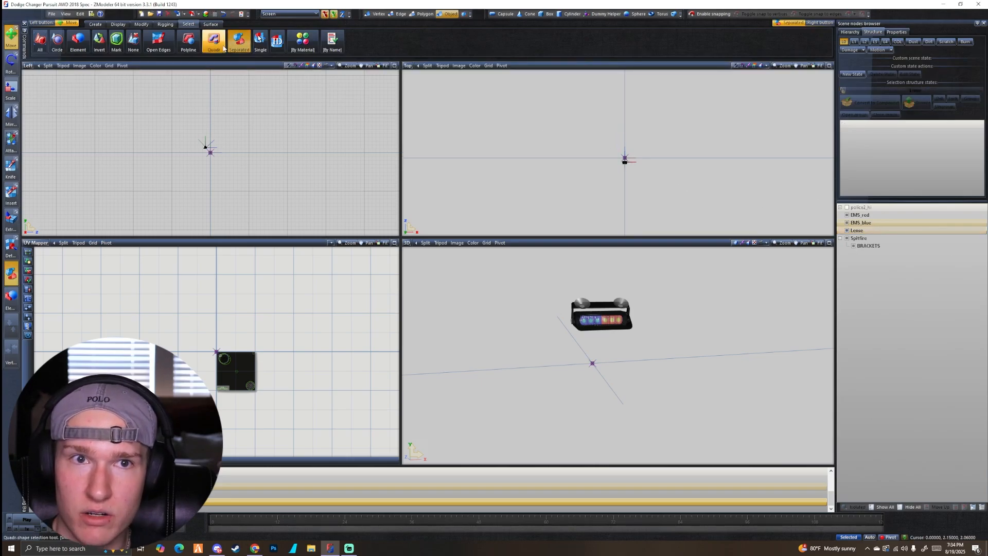
scroll(638, 155, up, 3)
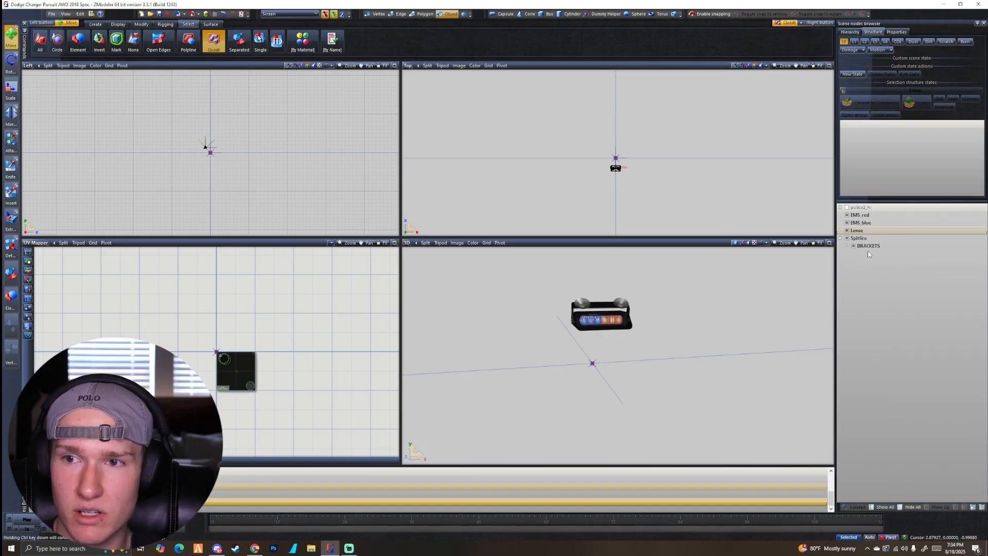
- Dismiss the compound structure of EMS_red, EMS_blue, Lense, Spitfire and BRACKETS so their detail levels become separate nodes
click(864, 247)
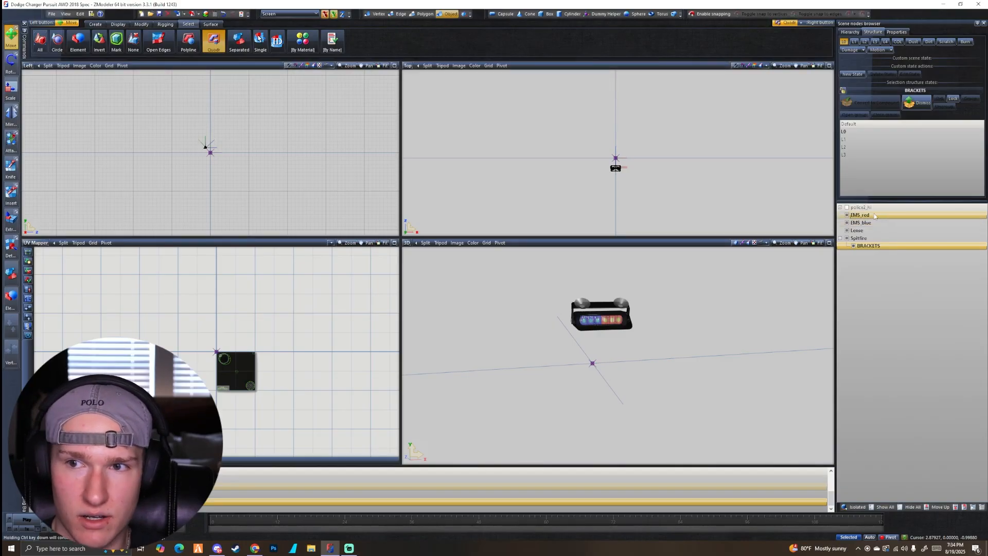
click(874, 216)
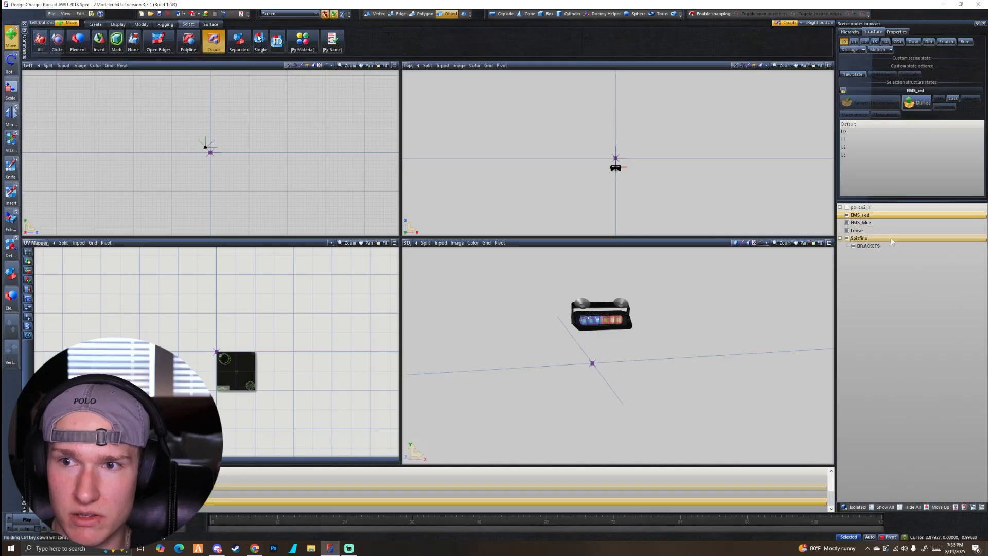
click(881, 246)
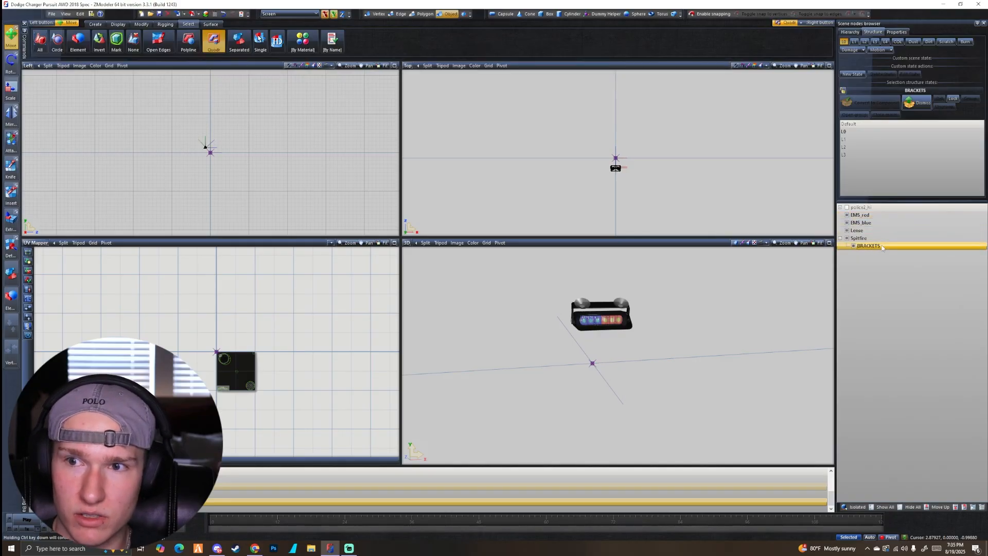
shift+click(872, 215)
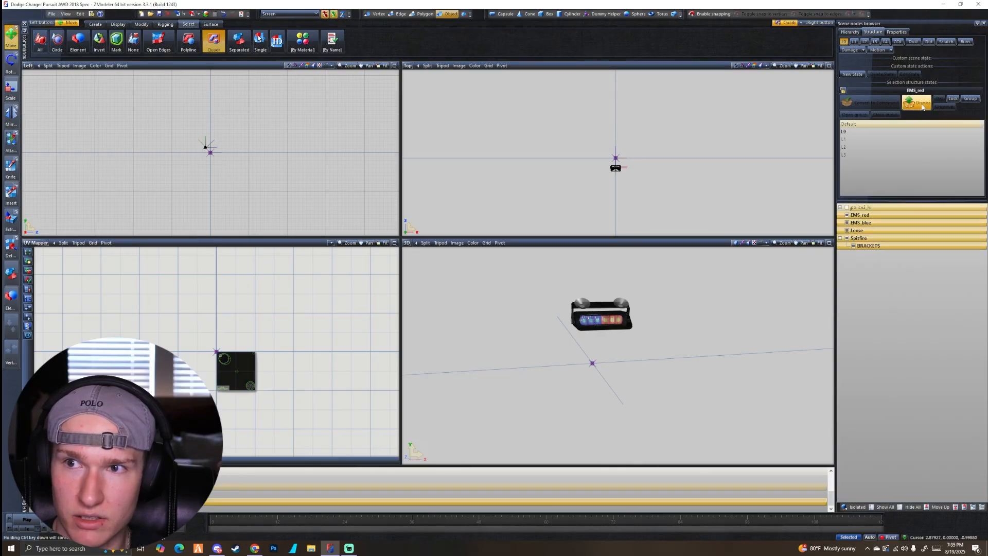
click(922, 105)
- Move the L0 meshes of Spitfire, BRACKETS, Lense, EMS_blue and EMS_red out of their parents to the scene root
click(864, 255)
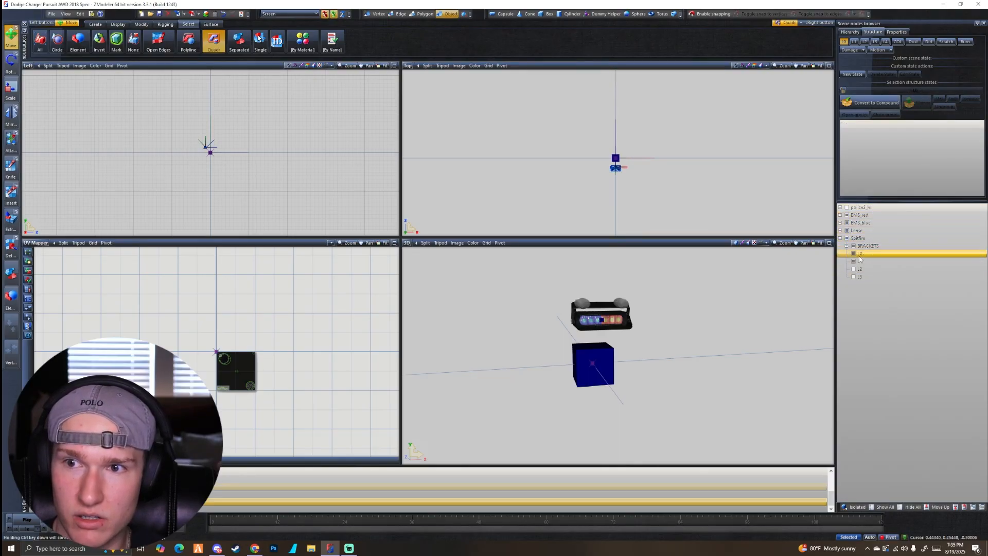
drag(858, 259, 870, 338)
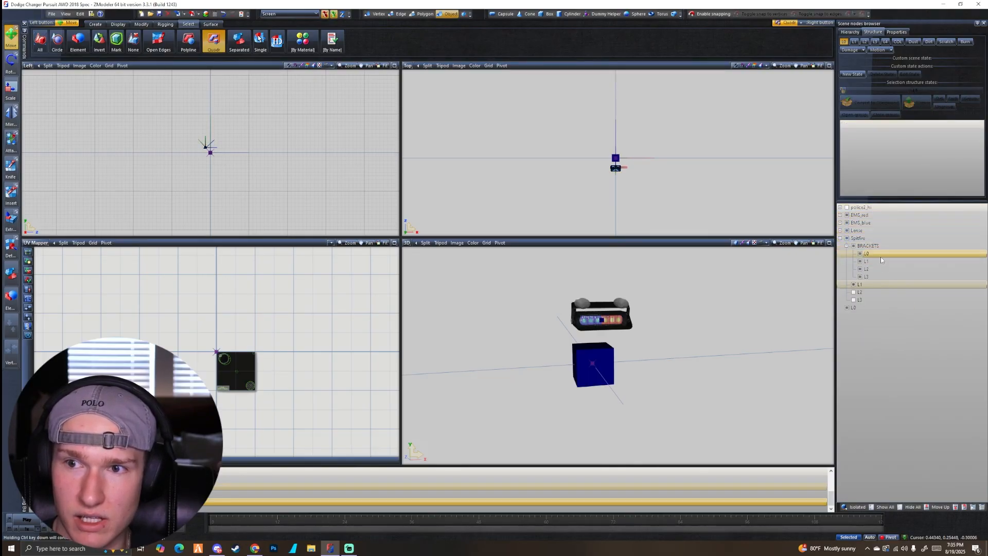
drag(881, 257, 904, 375)
click(840, 230)
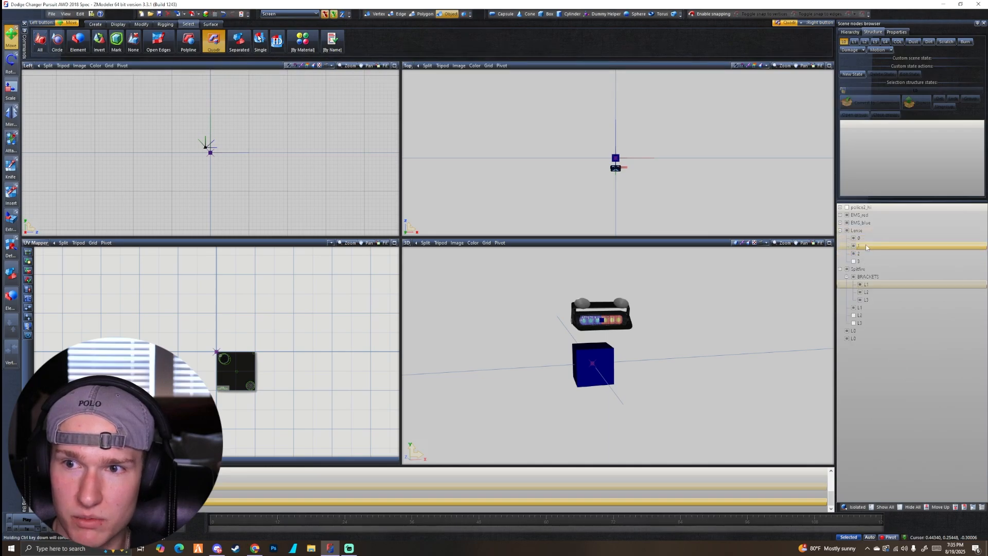
drag(858, 239, 885, 374)
click(840, 223)
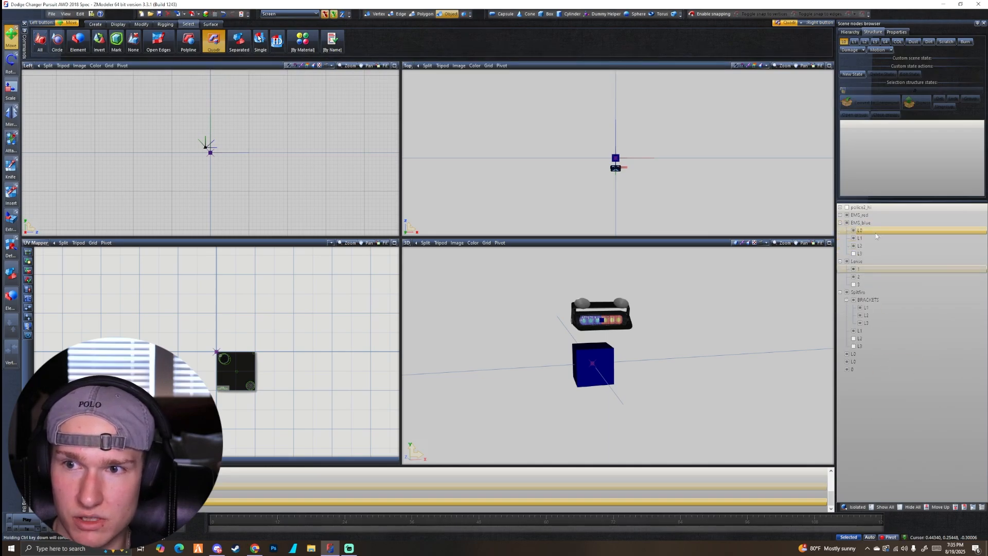
drag(876, 237, 895, 376)
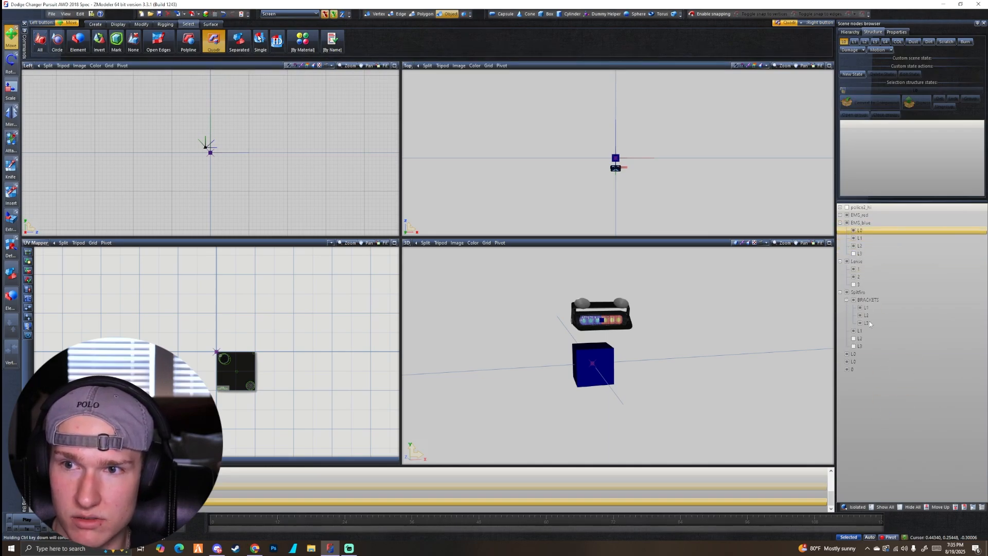
click(840, 214)
drag(858, 223, 882, 414)
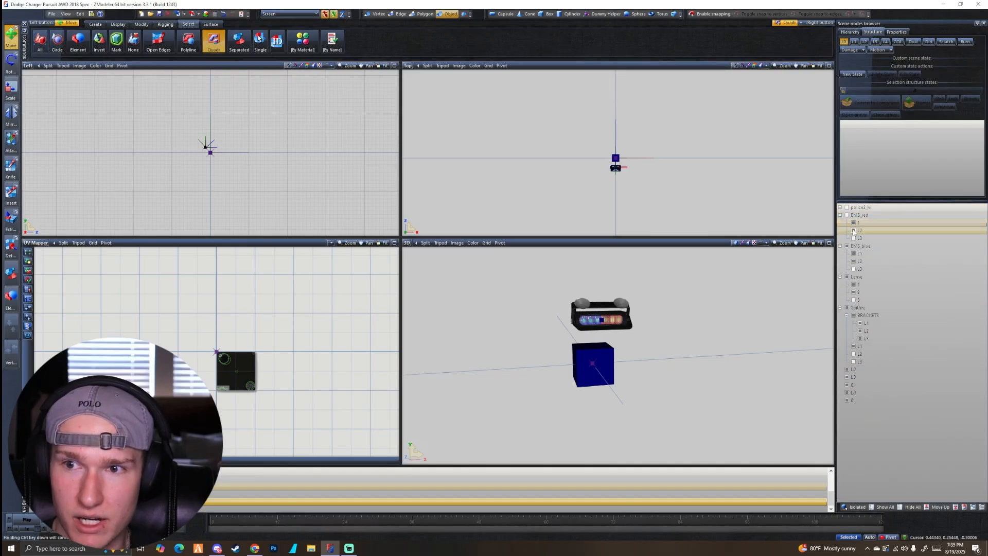
- Delete the EMS_red, EMS_blue, Lense and Spitfire hierarchies with their remaining lower detail levels
click(866, 362)
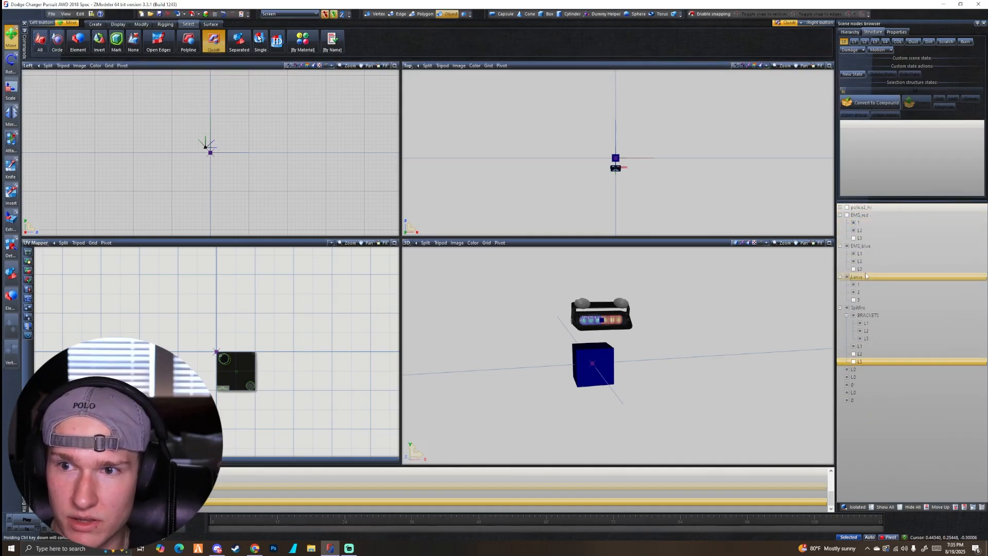
shift+click(869, 216)
right_click(870, 216)
mouse_move(897, 221)
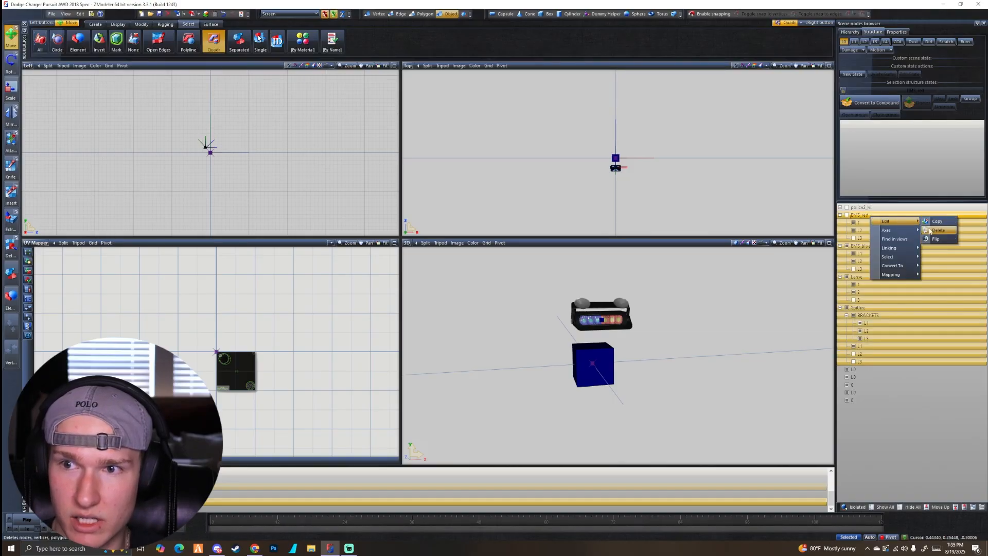
click(933, 230)
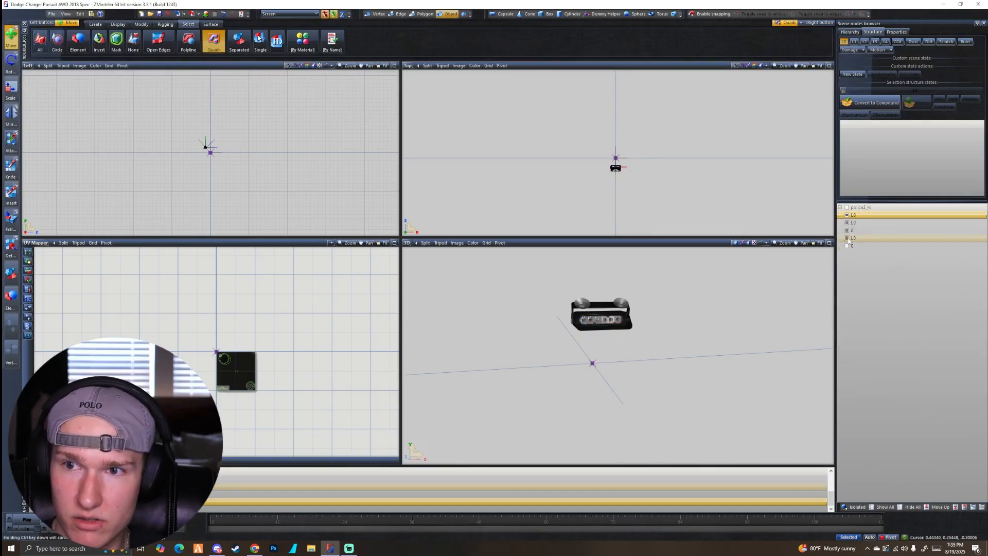
- Show only the Spitfire housing and bracket meshes, and attach them into one object
click(846, 238)
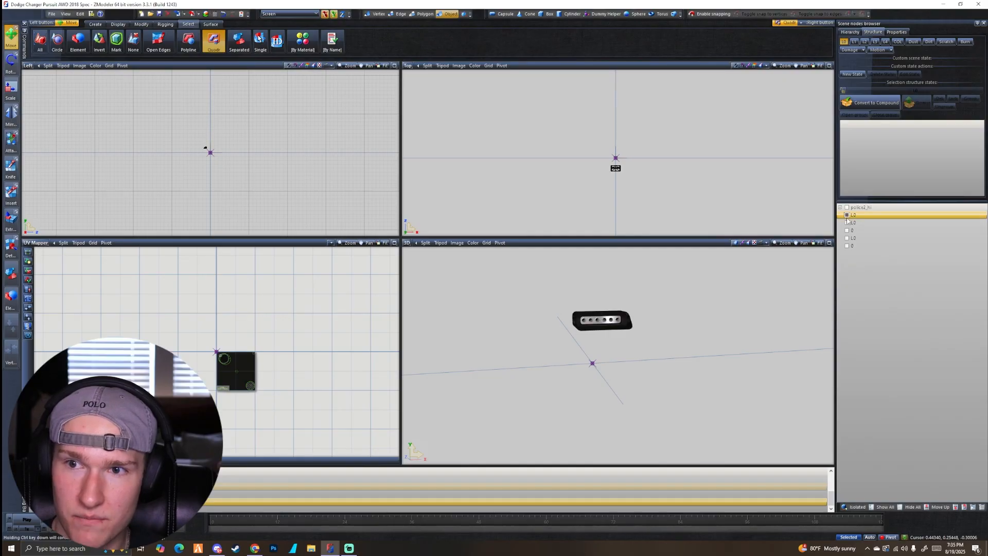
click(846, 222)
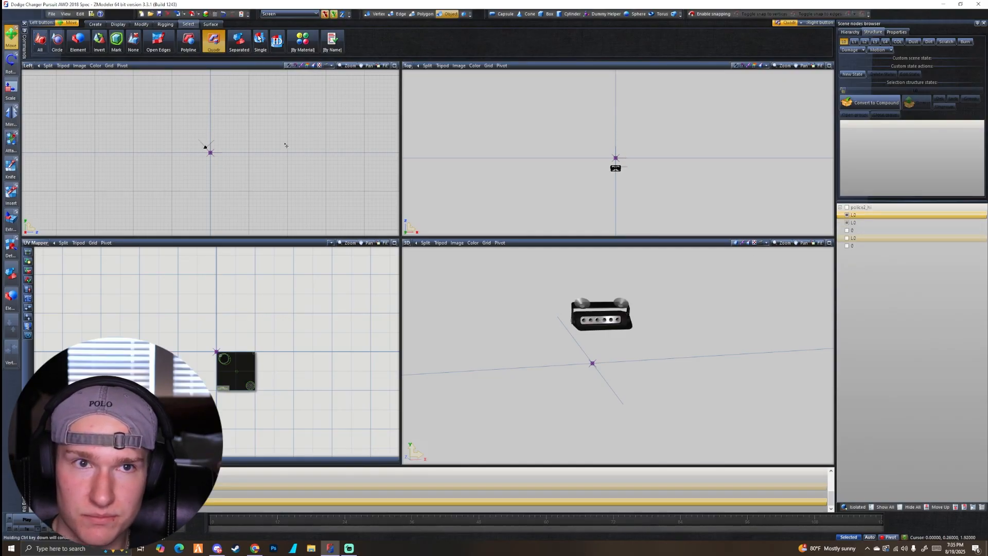
click(141, 24)
click(46, 49)
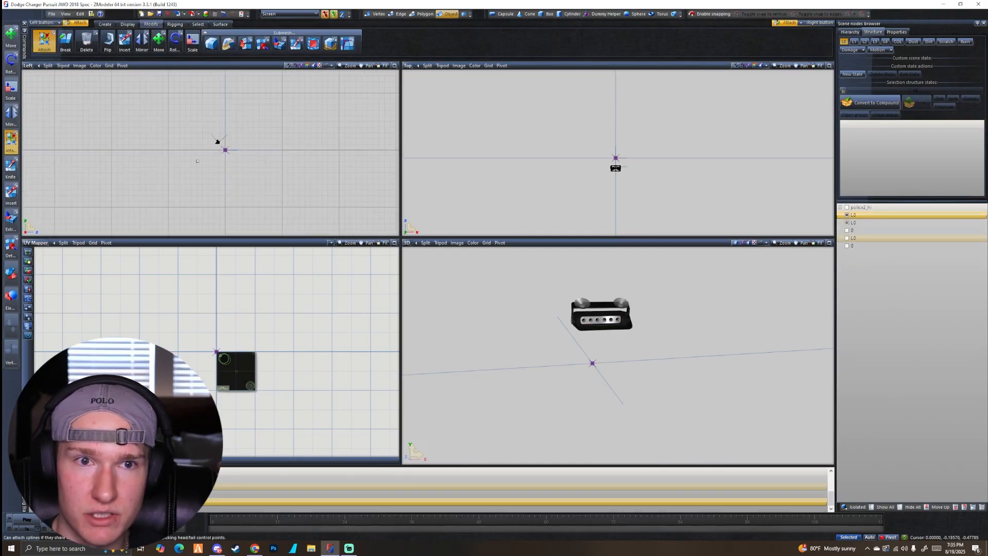
scroll(219, 129, up, 5)
scroll(217, 109, up, 2)
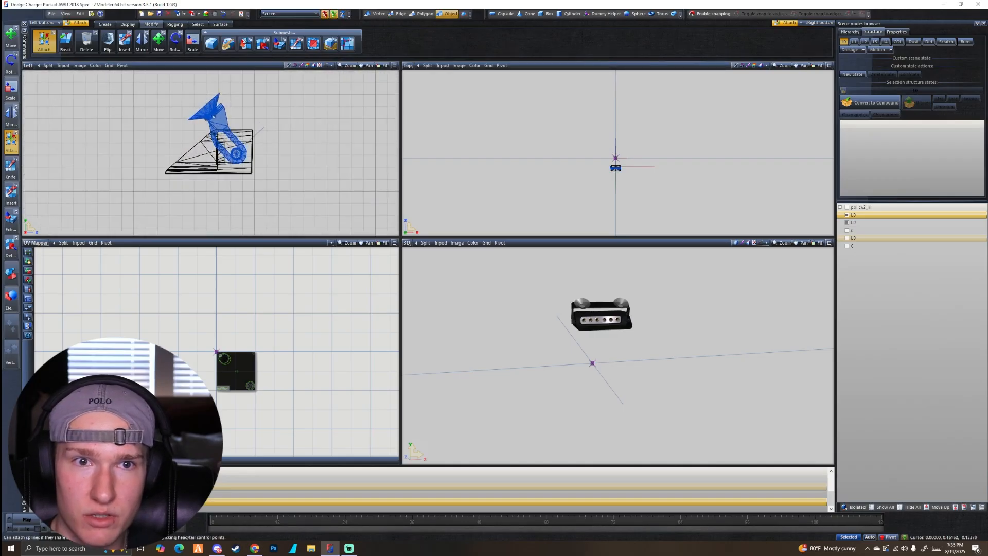
click(240, 133)
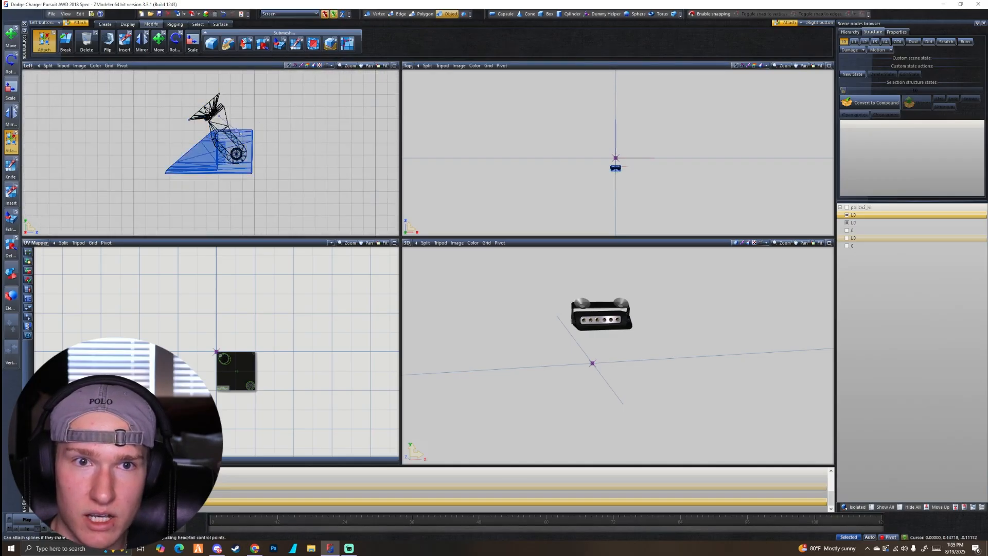
click(219, 110)
- Identify the lens mesh by toggling visibility, and attach it to the combined housing and bracket object
click(846, 215)
click(848, 222)
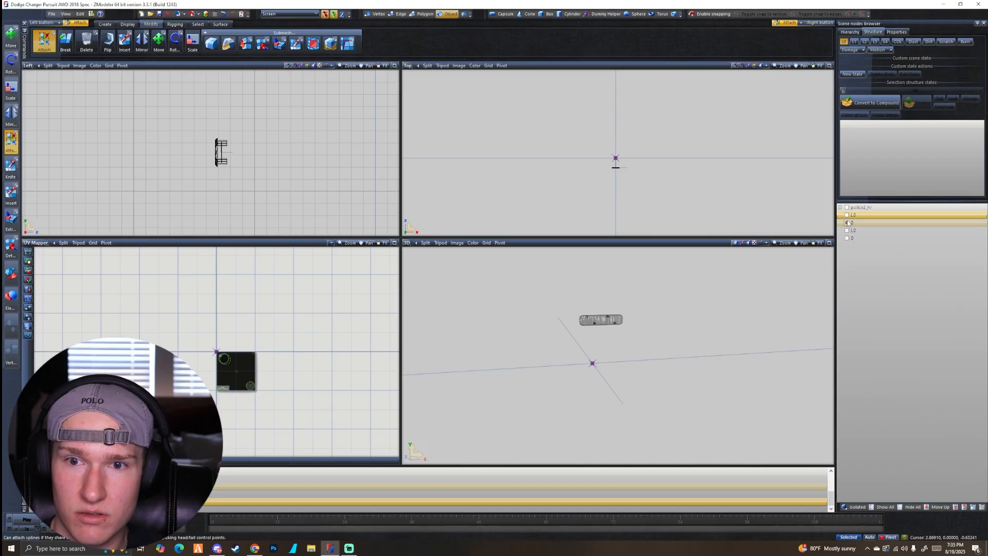
click(847, 222)
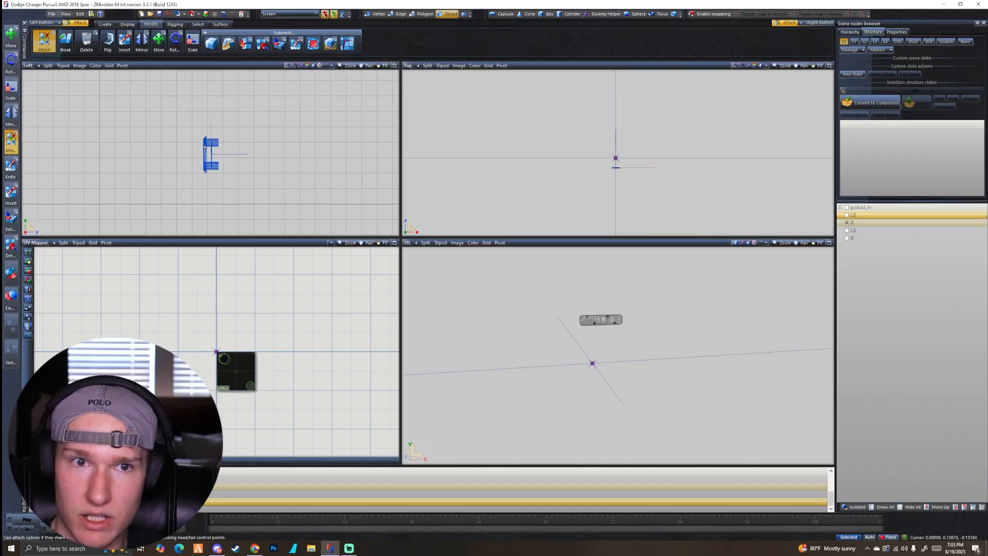
click(846, 215)
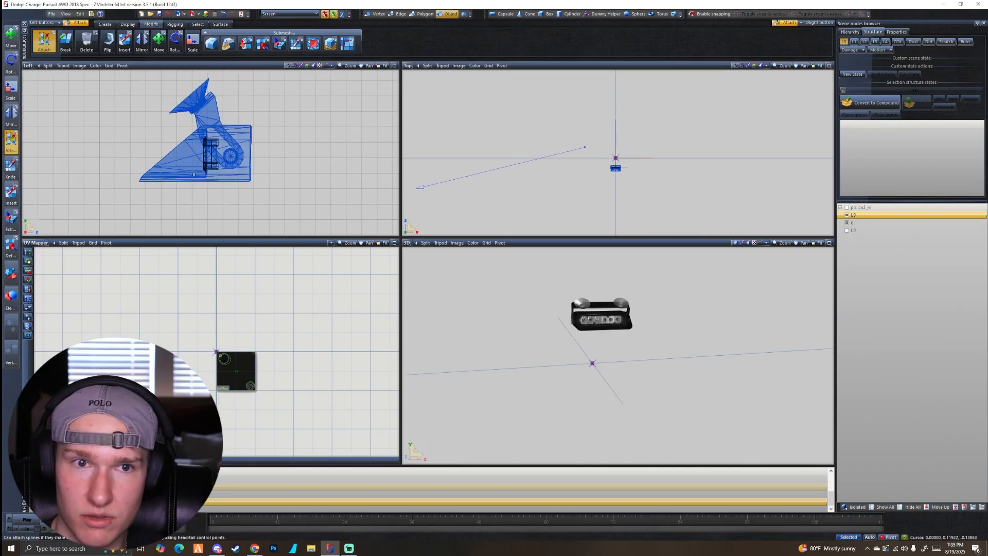
click(651, 197)
- Hide the combined housing, show only the blue and red light meshes, and switch from Attach to the Quadr selection tool
click(847, 215)
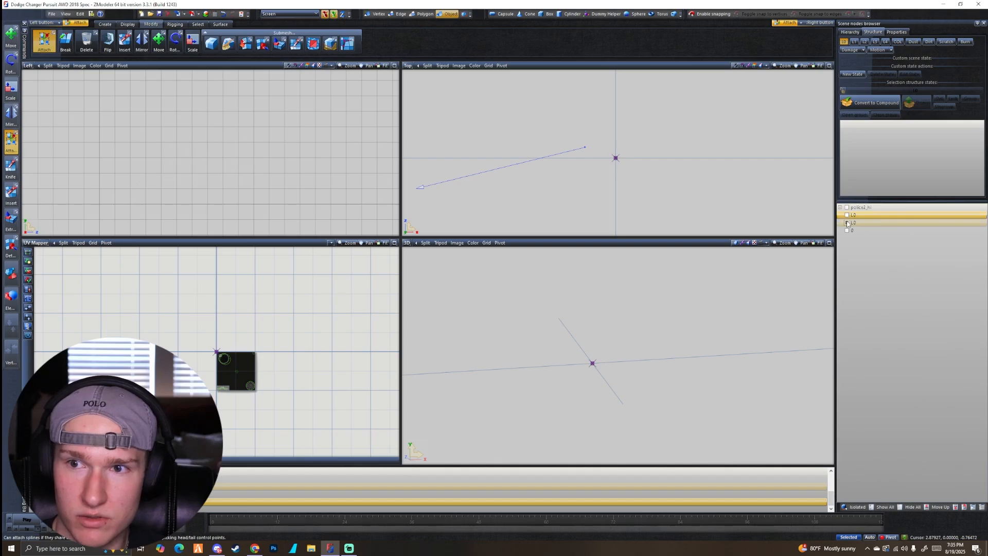
click(847, 222)
click(847, 231)
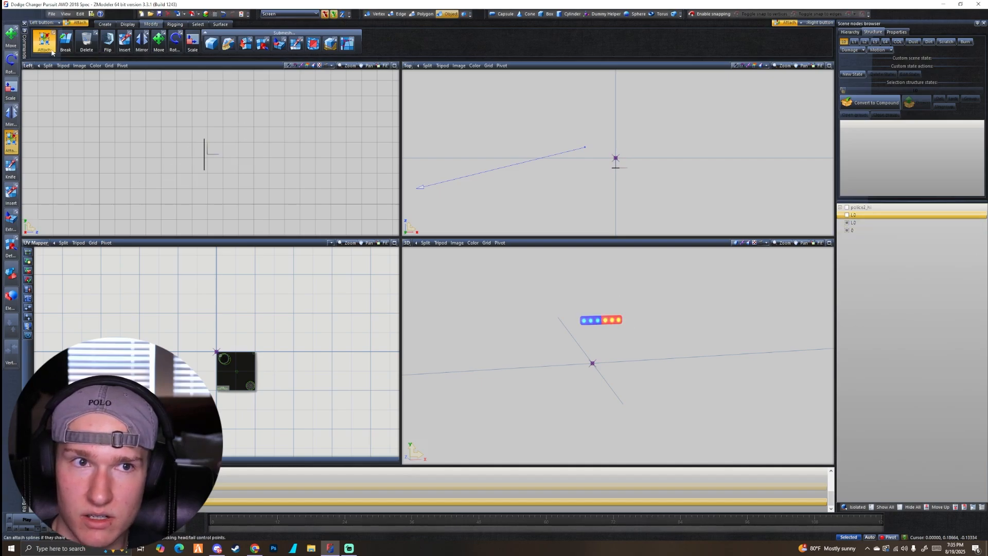
key(Escape)
click(176, 25)
click(214, 41)
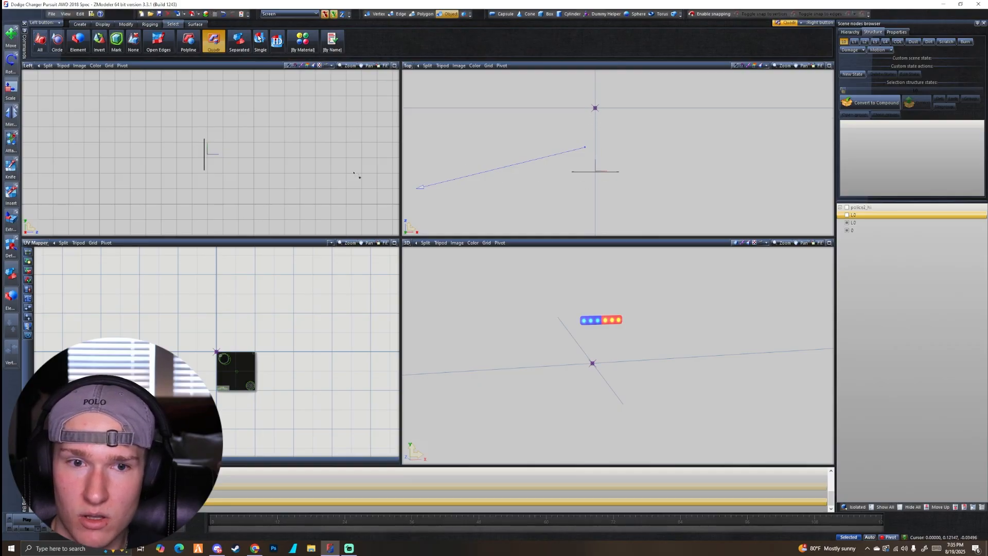
- Compare the combined housing with the two light meshes by toggling their visibility, leaving only the lights shown
click(847, 223)
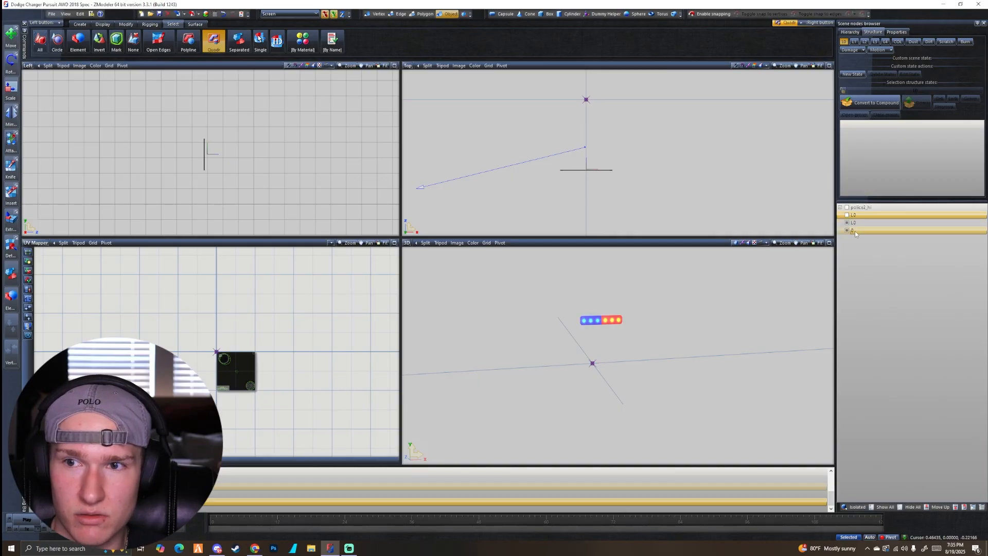
click(848, 222)
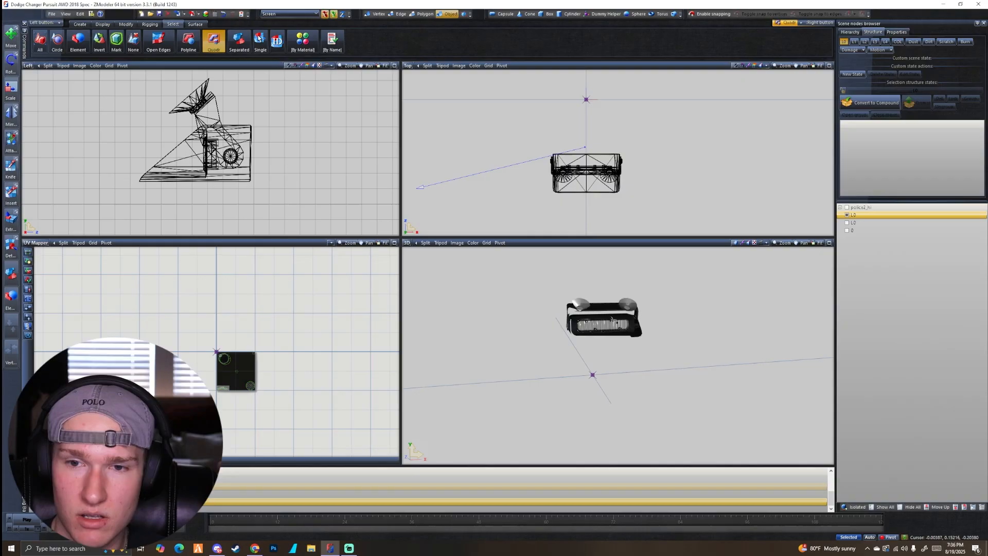
click(846, 214)
click(847, 222)
click(847, 230)
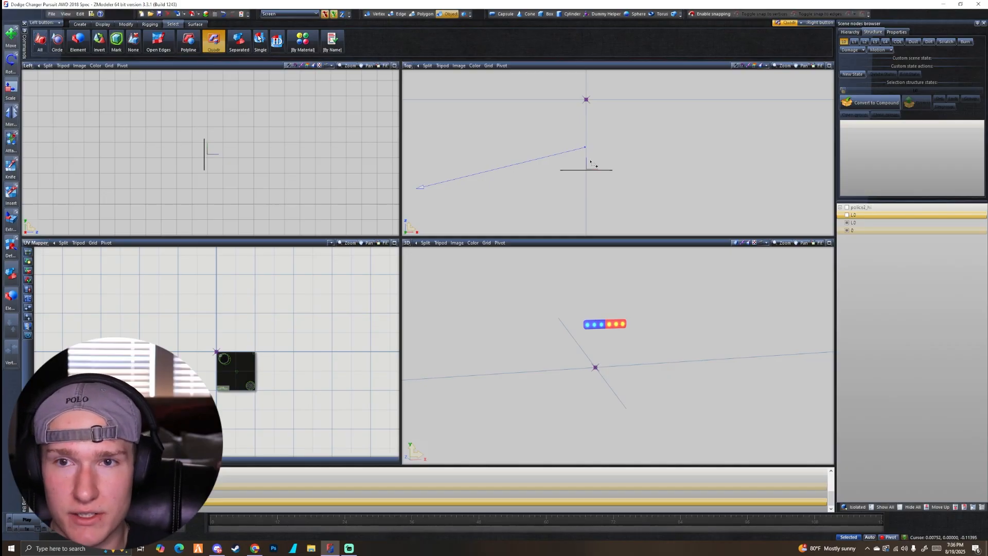
- Isolate the red light mesh by hiding the blue one, and select it in the Top view with the Quadr tool
scroll(590, 162, up, 1)
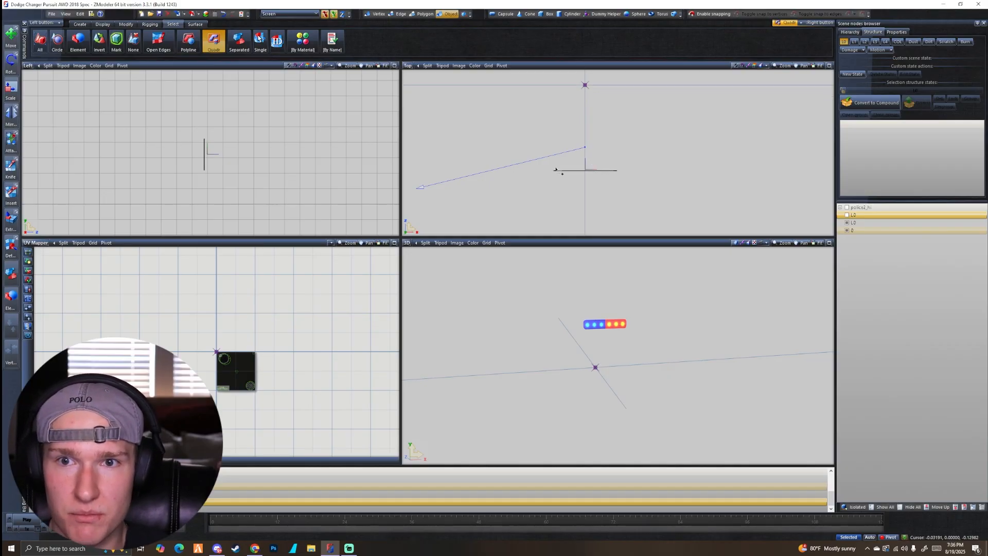
click(846, 230)
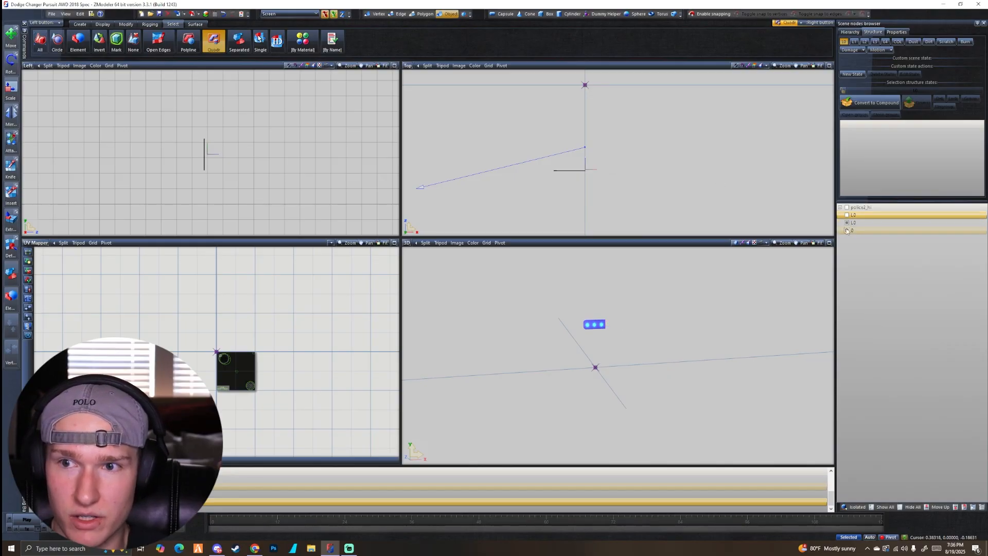
click(847, 230)
click(846, 222)
drag(580, 159, 635, 178)
right_drag(636, 179, 653, 185)
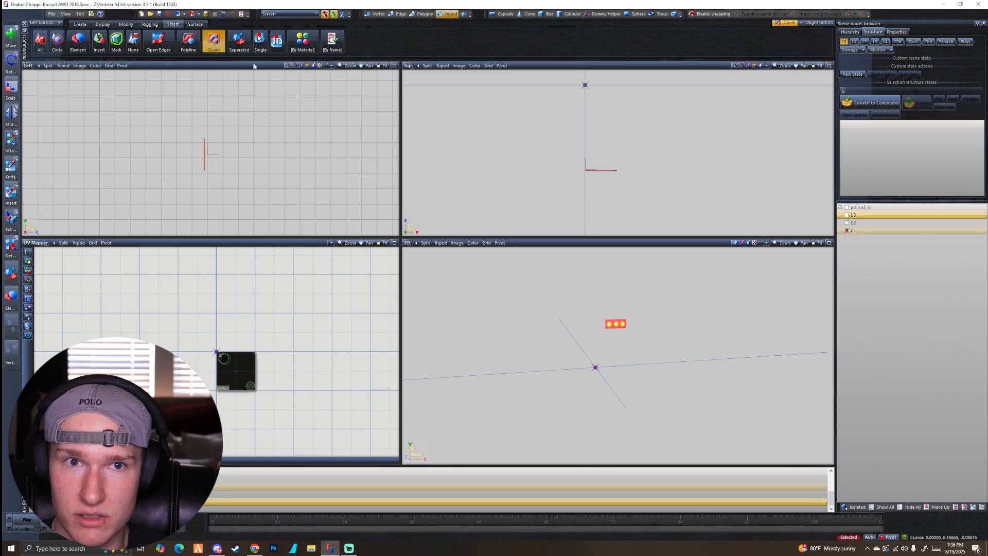
click(211, 42)
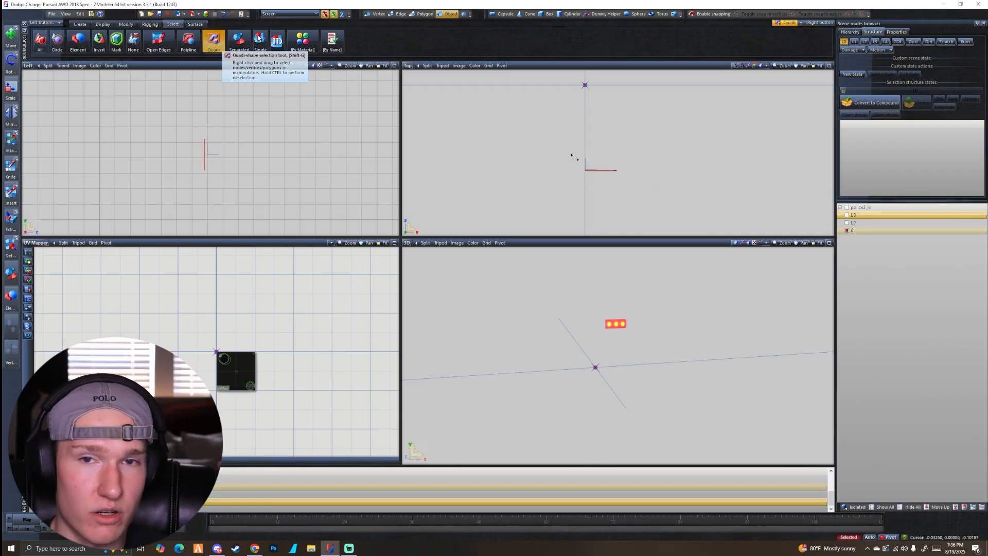
right_drag(561, 150, 660, 203)
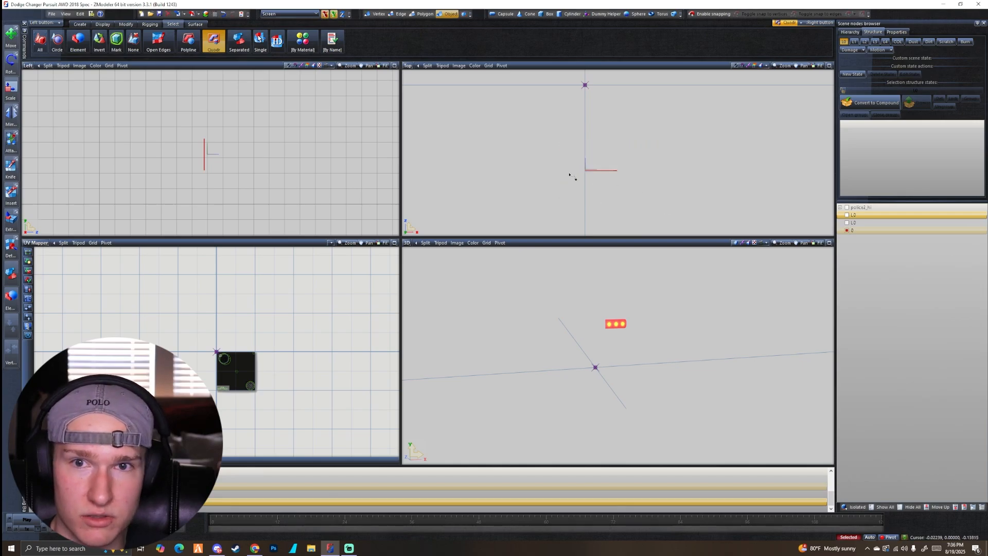
scroll(623, 144, down, 1)
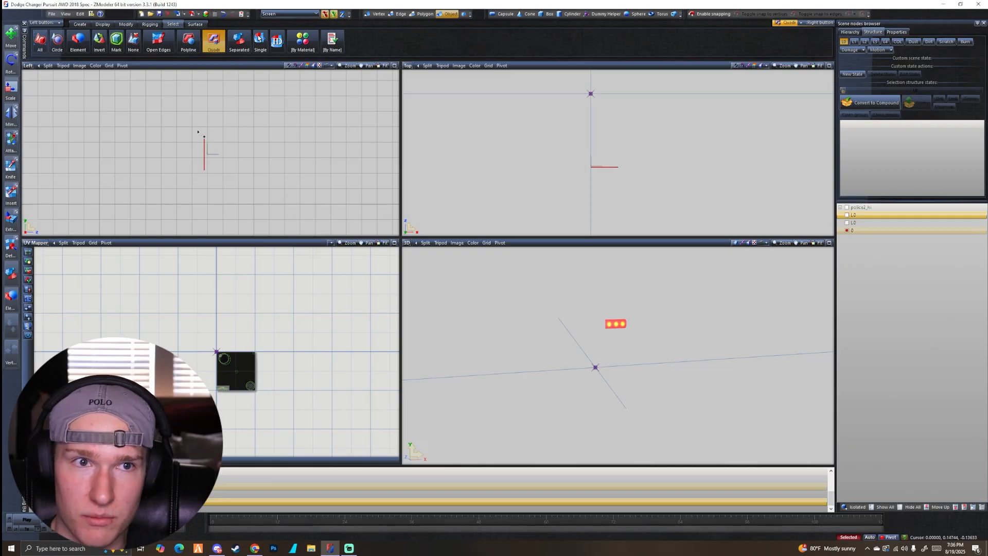
click(408, 65)
click(421, 85)
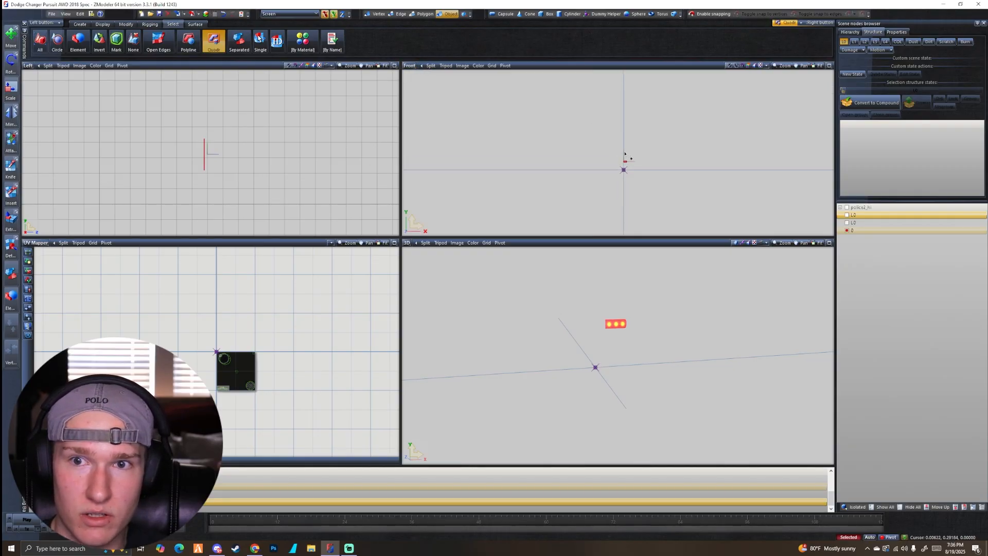
scroll(624, 154, up, 2)
click(409, 65)
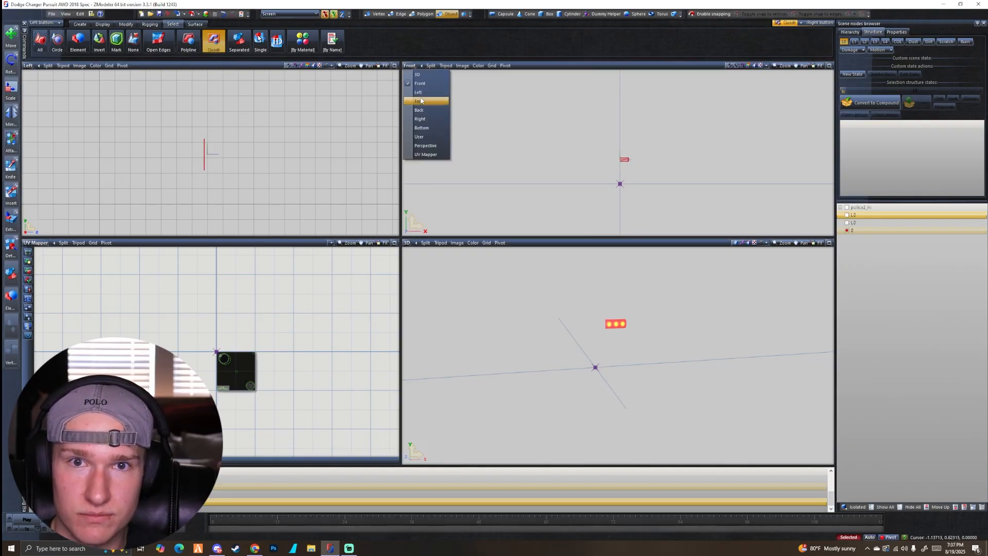
click(421, 100)
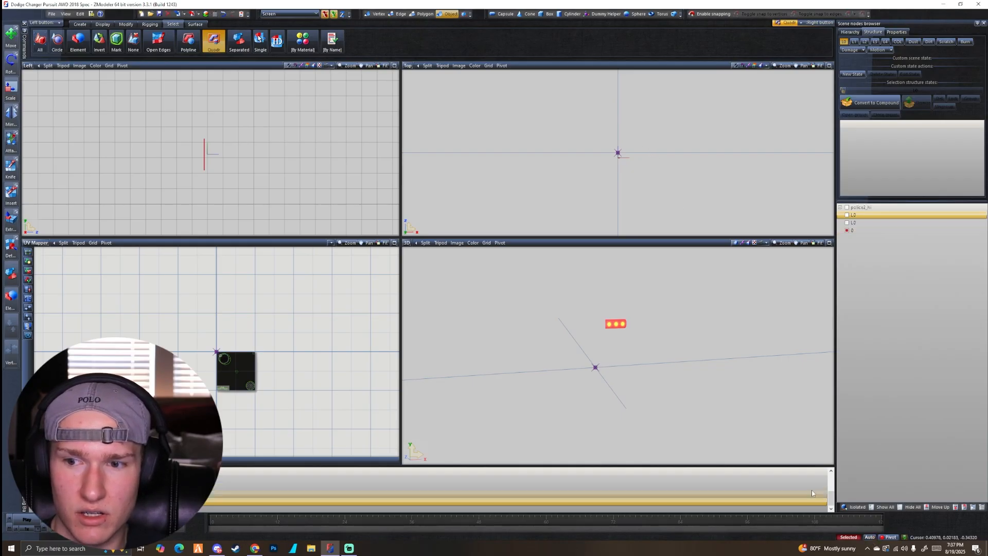
scroll(588, 168, up, 9)
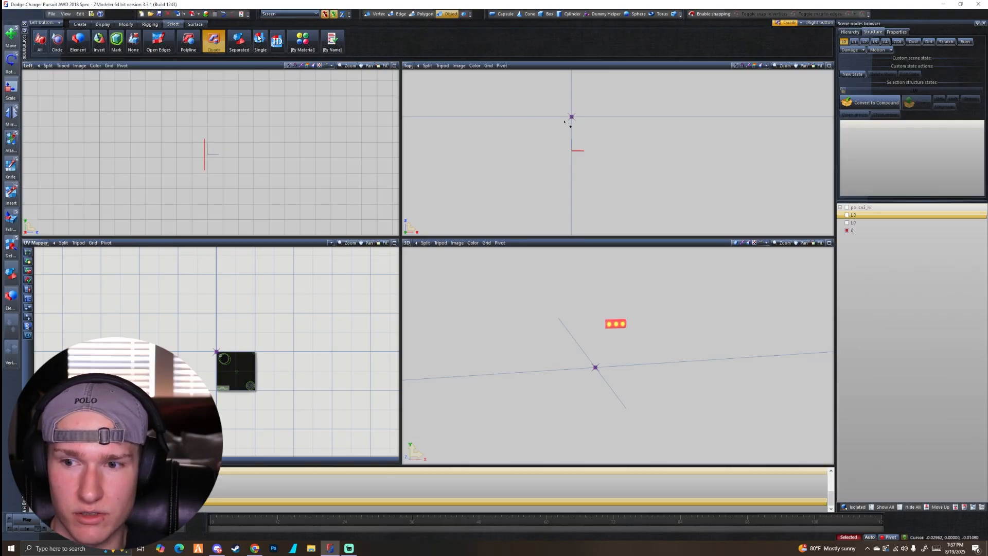
scroll(565, 121, up, 4)
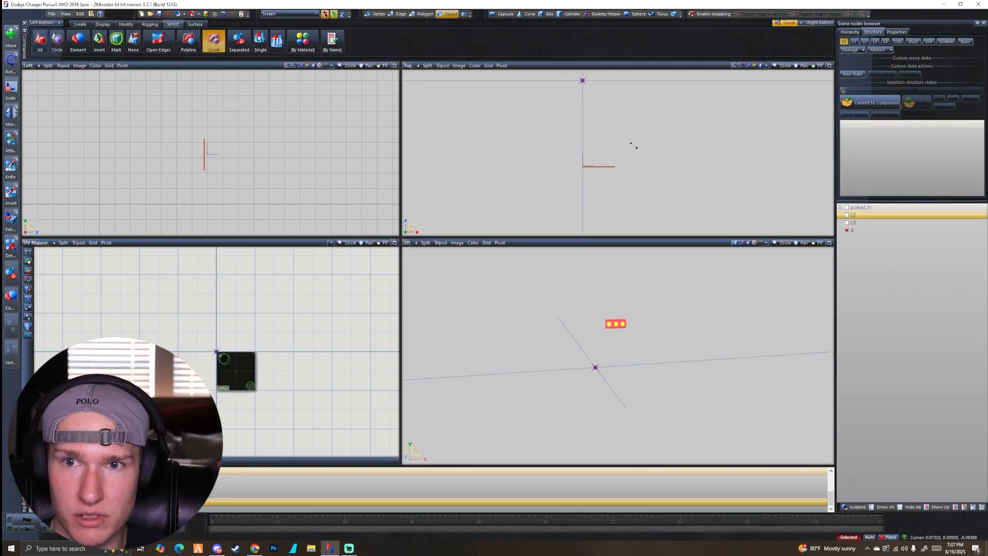
- Edit the red light mesh's UV mapping, keeping the old mapping and forcing it onto the Emissive material
right_click(630, 121)
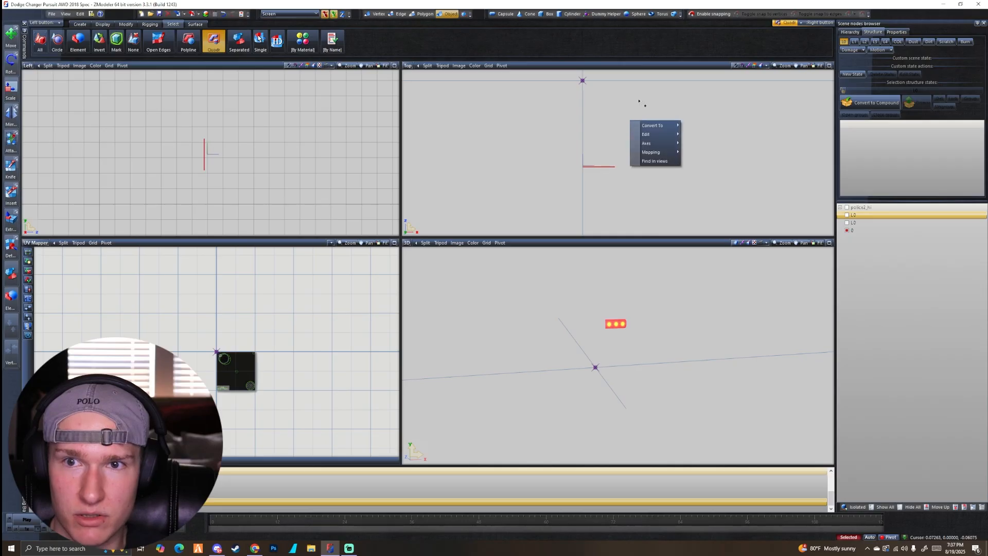
mouse_move(669, 152)
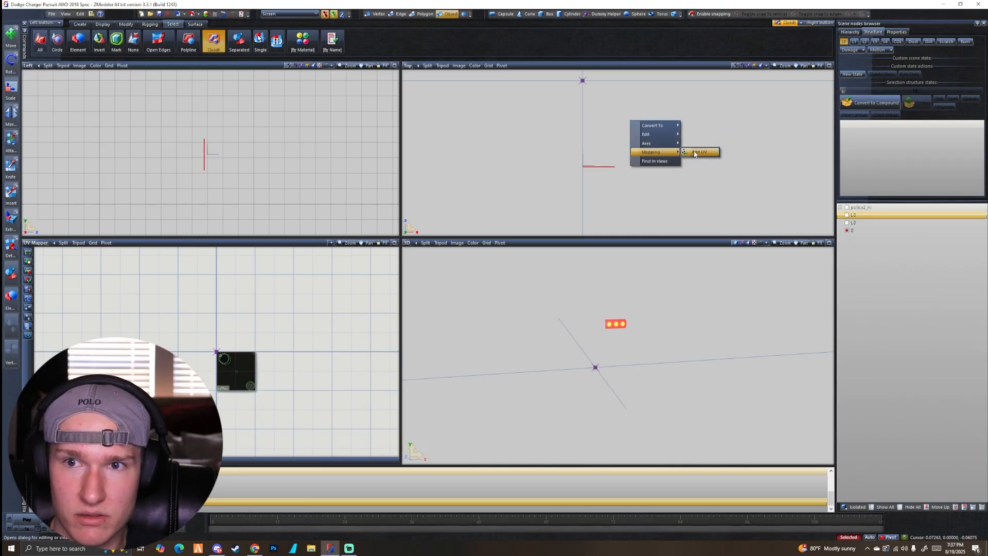
click(698, 152)
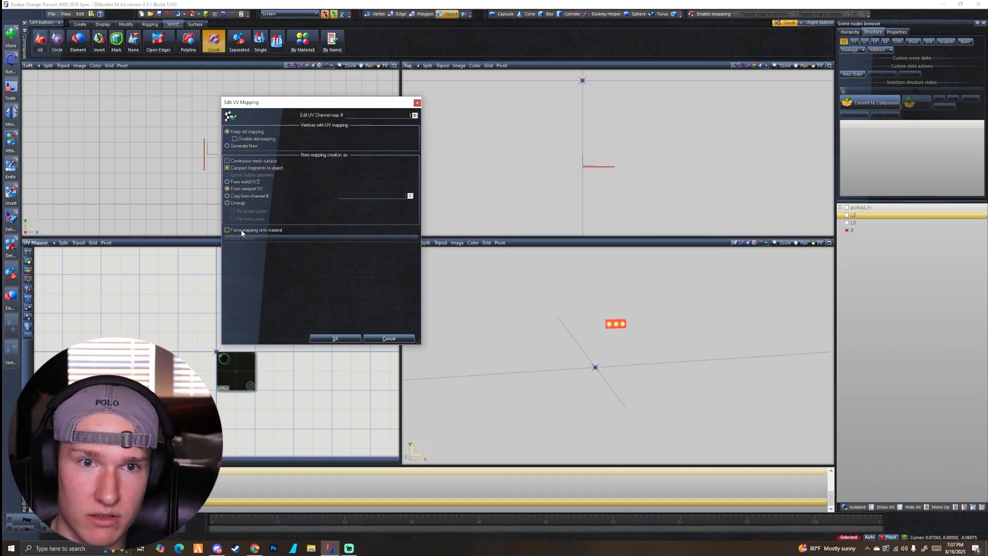
click(227, 230)
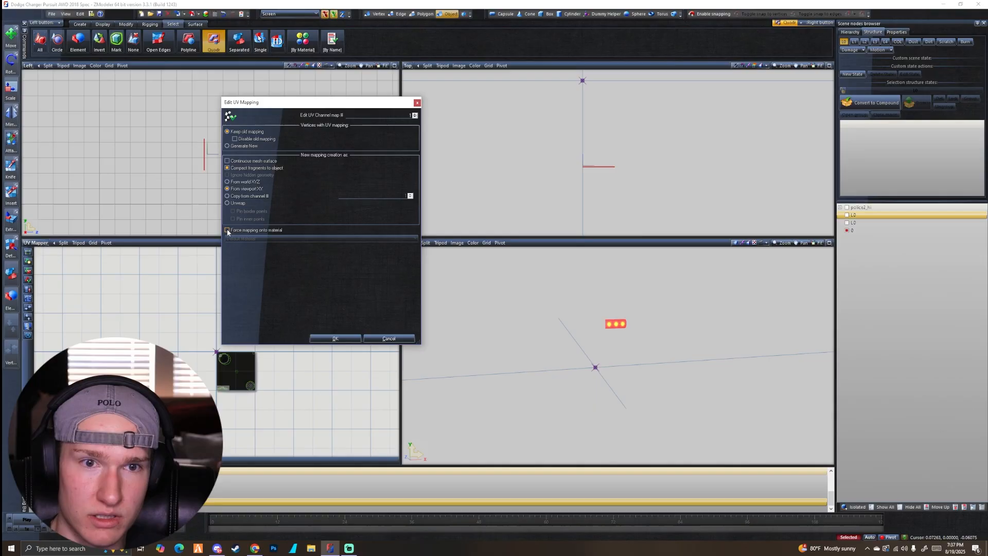
click(244, 239)
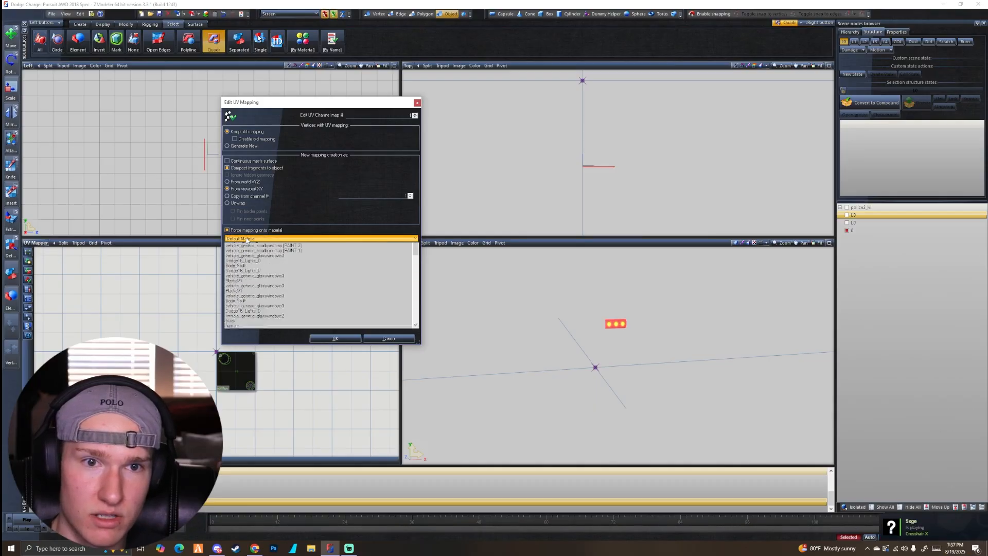
drag(417, 268, 423, 357)
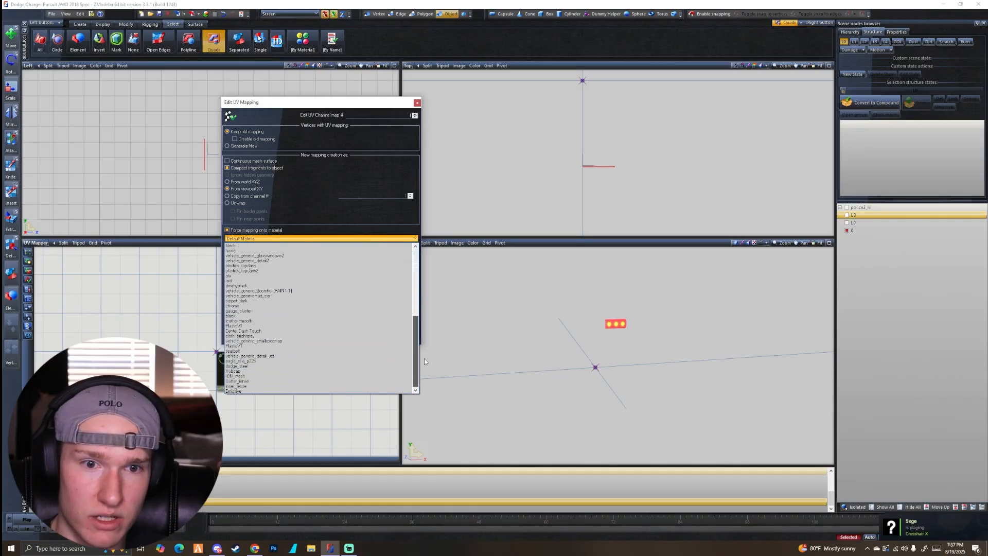
click(233, 391)
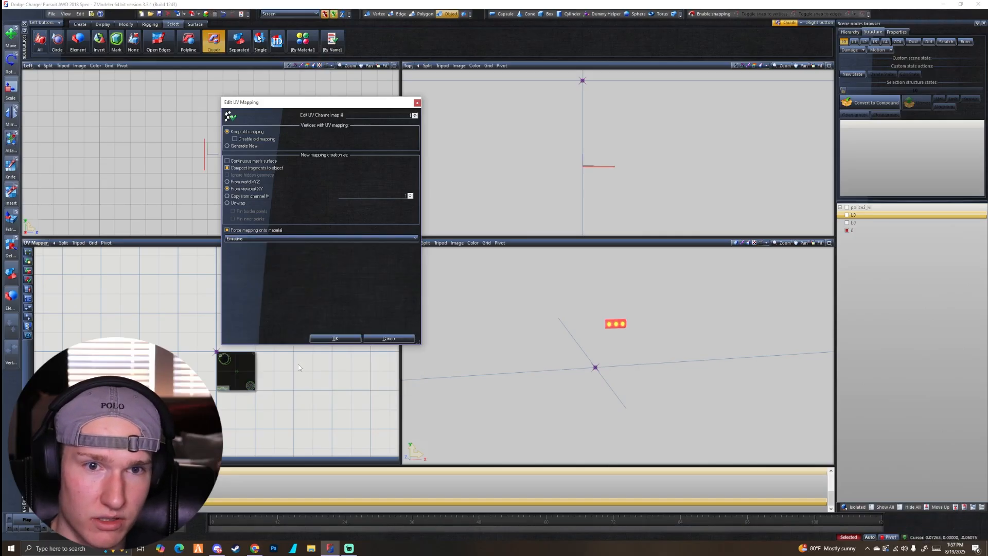
click(335, 338)
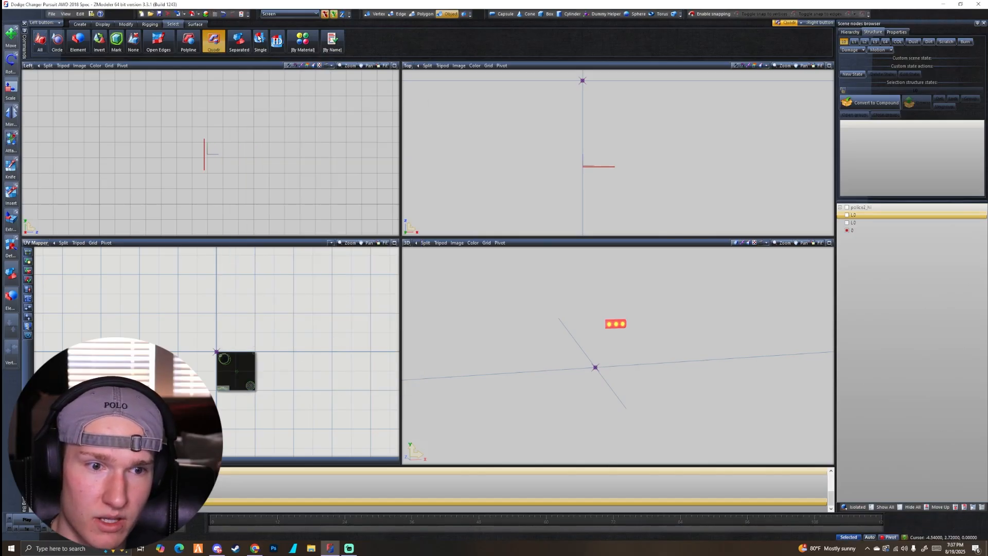
- Reset the UV Mapper viewport by switching it to Top and back to UV Mapper
click(34, 242)
click(44, 282)
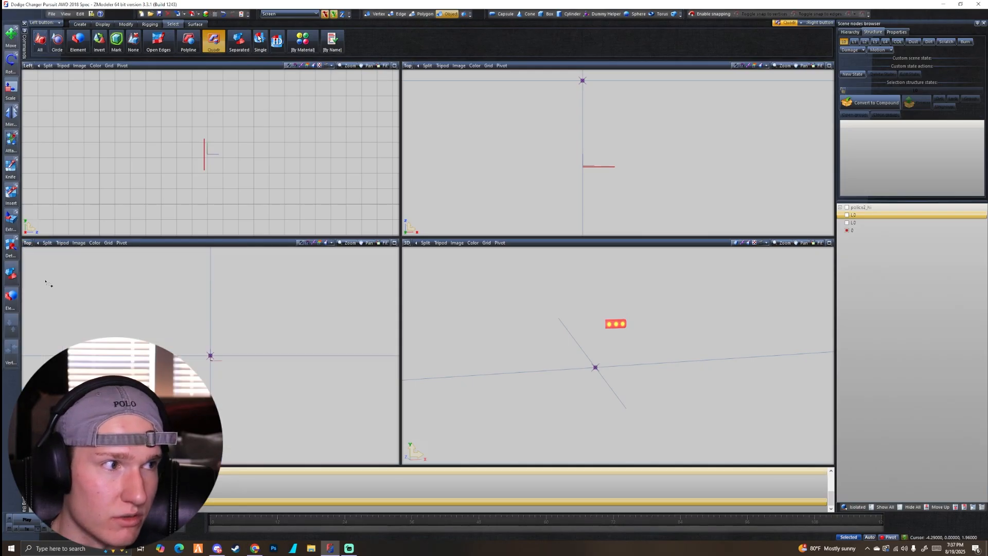
click(28, 242)
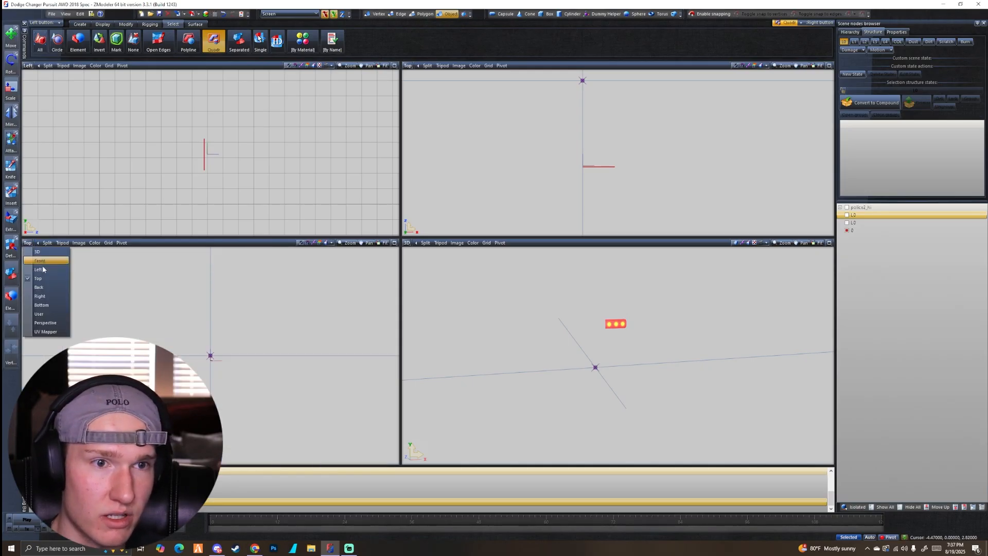
click(46, 331)
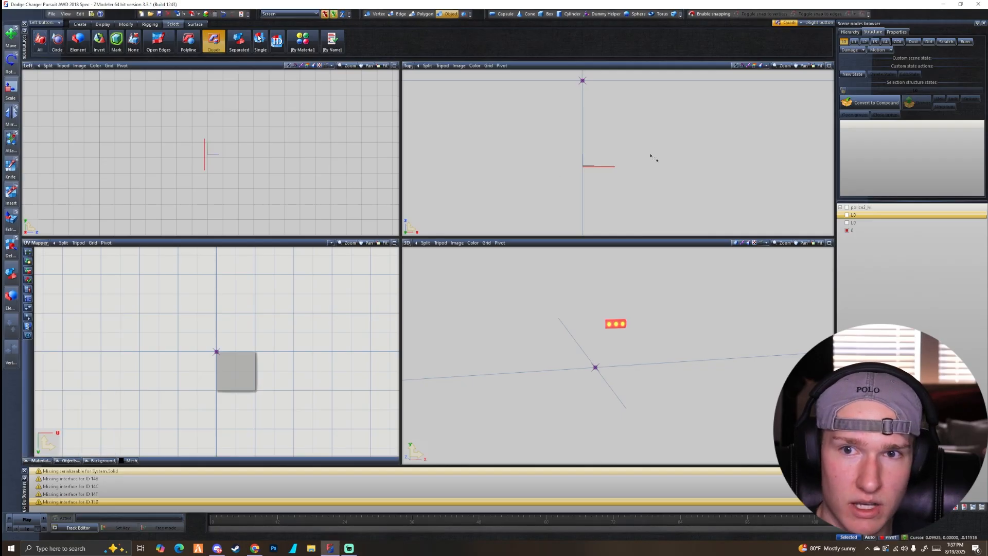
- Reapply the UV mapping edit to the red light mesh, forced onto the Emissive material
right_click(638, 139)
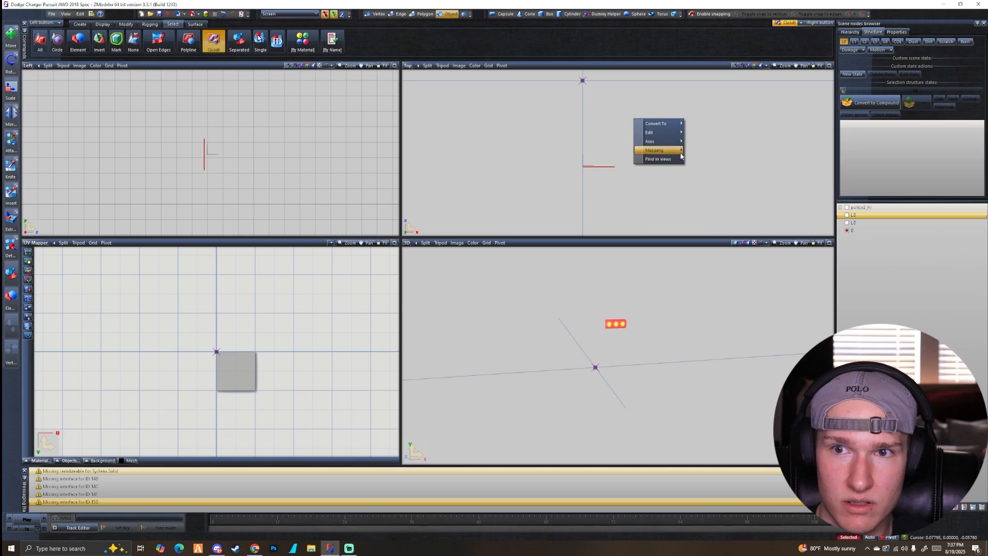
mouse_move(658, 150)
click(703, 150)
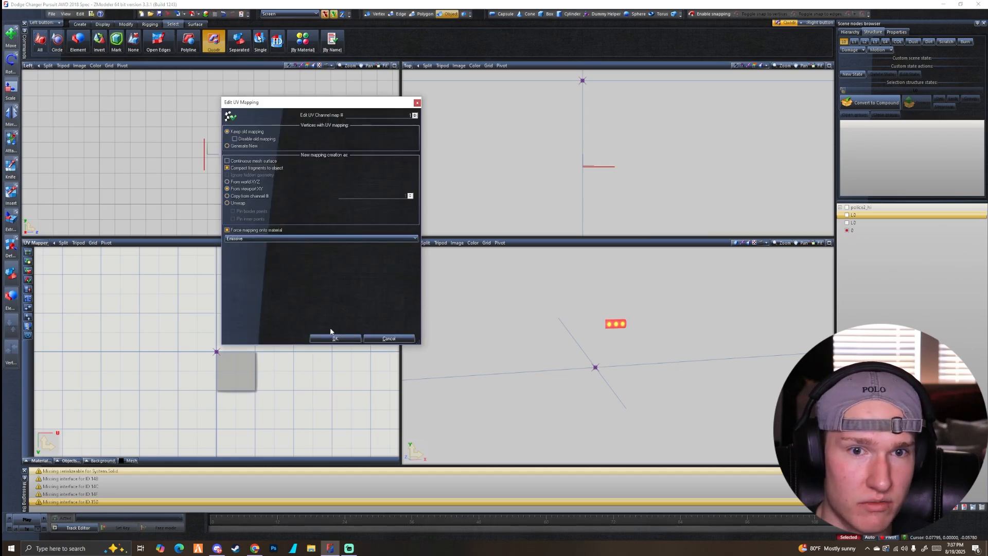
click(333, 338)
- Display the Emissive material's texture in the UV Mapper and examine the red light's mapping on it
mouse_move(40, 461)
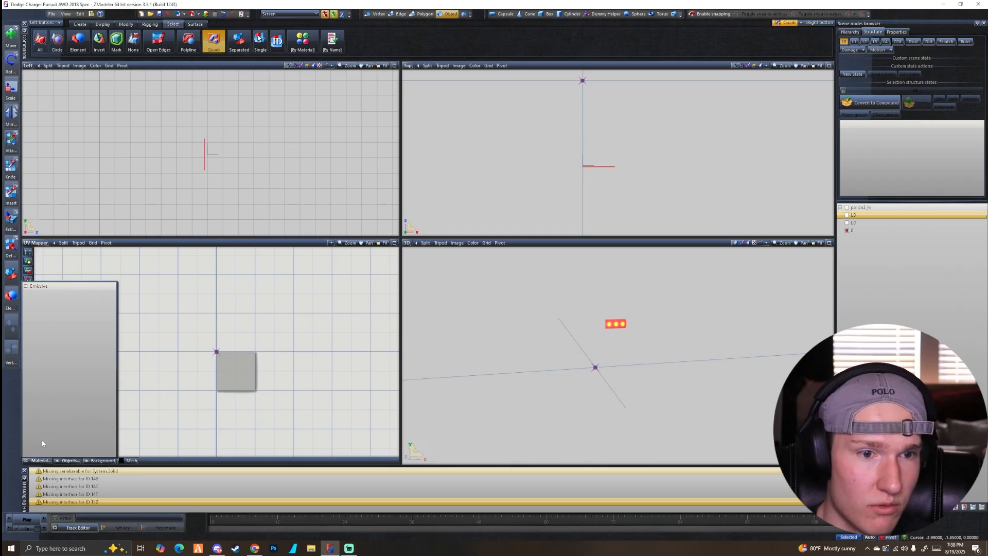
click(48, 286)
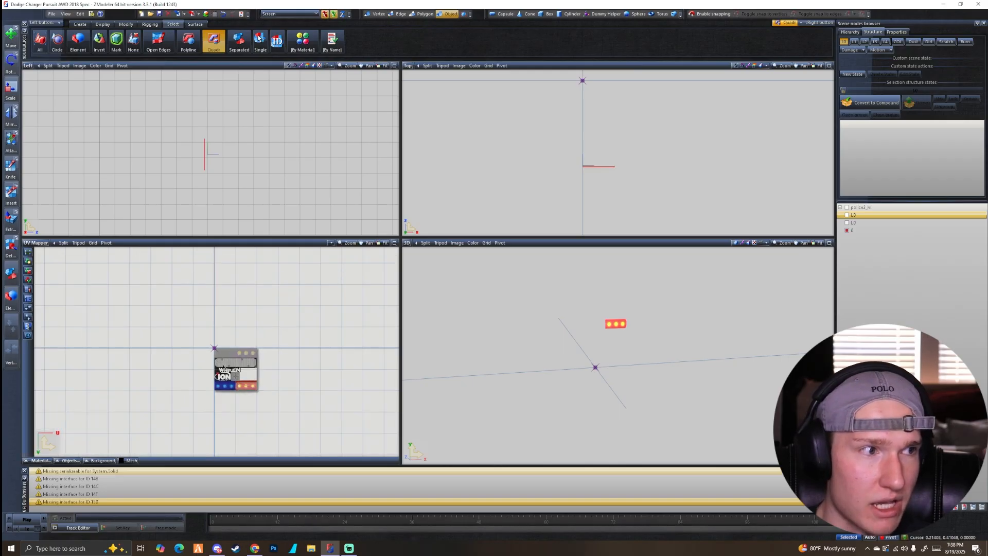
scroll(226, 367, up, 5)
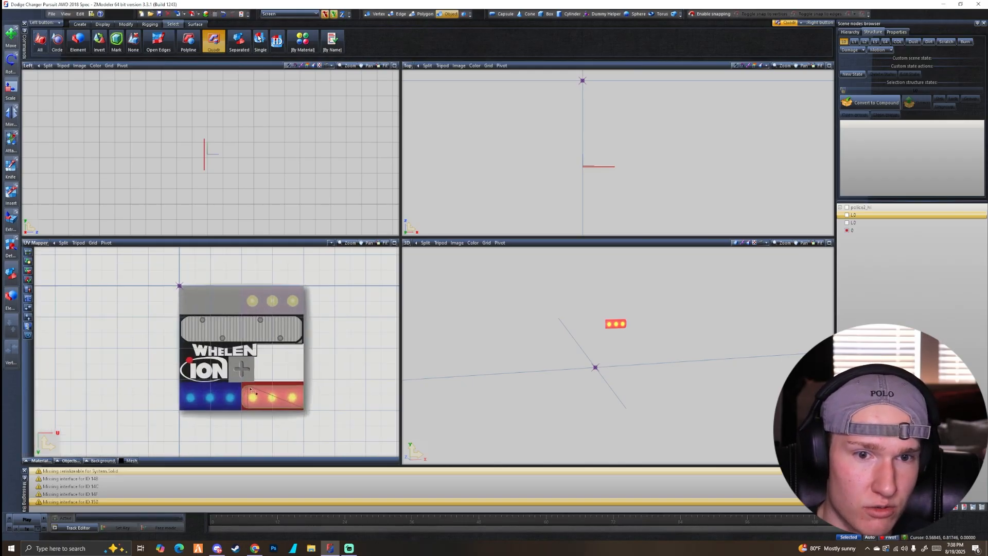
scroll(251, 390, up, 3)
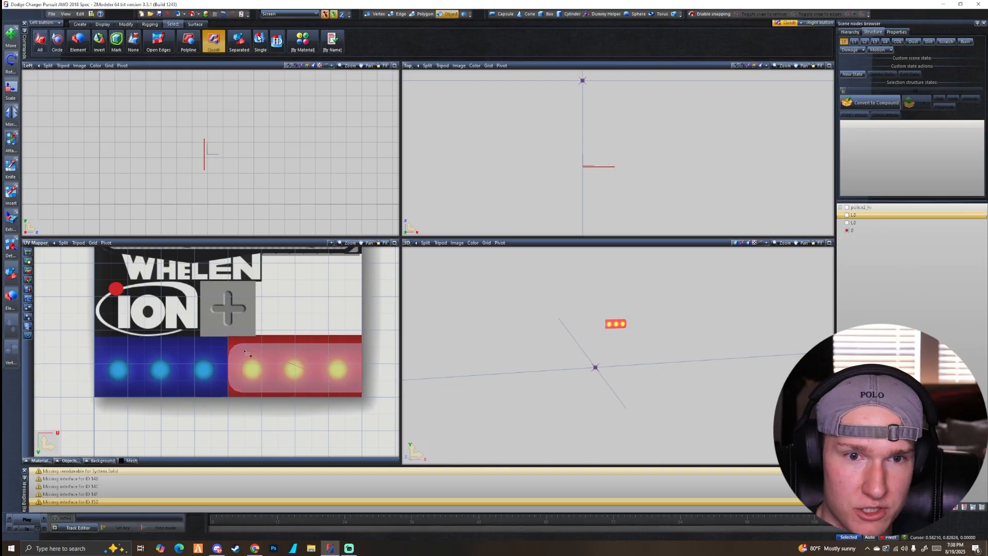
scroll(329, 367, down, 2)
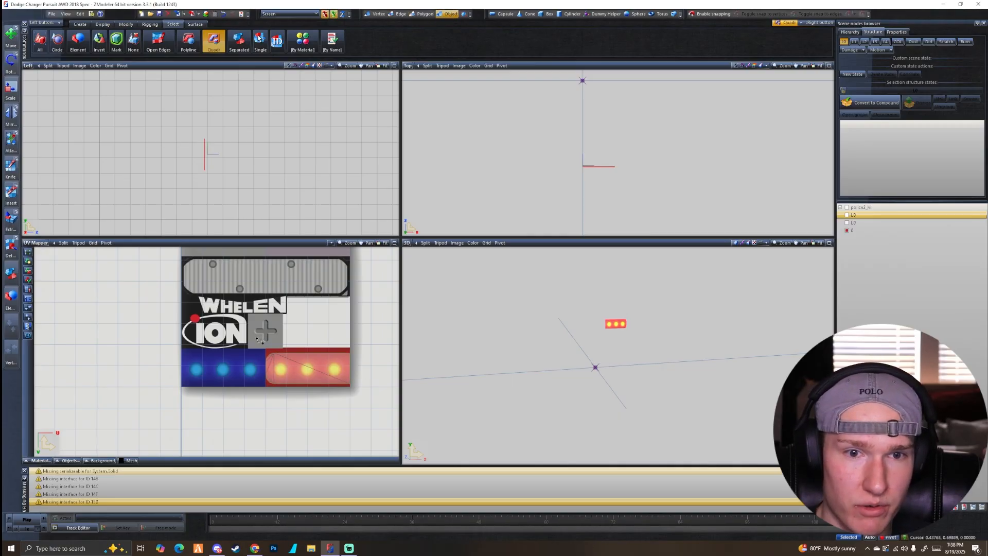
- Move the red light's UV mapping horizontally onto the blue LED section of the Emissive texture
drag(255, 334, 369, 409)
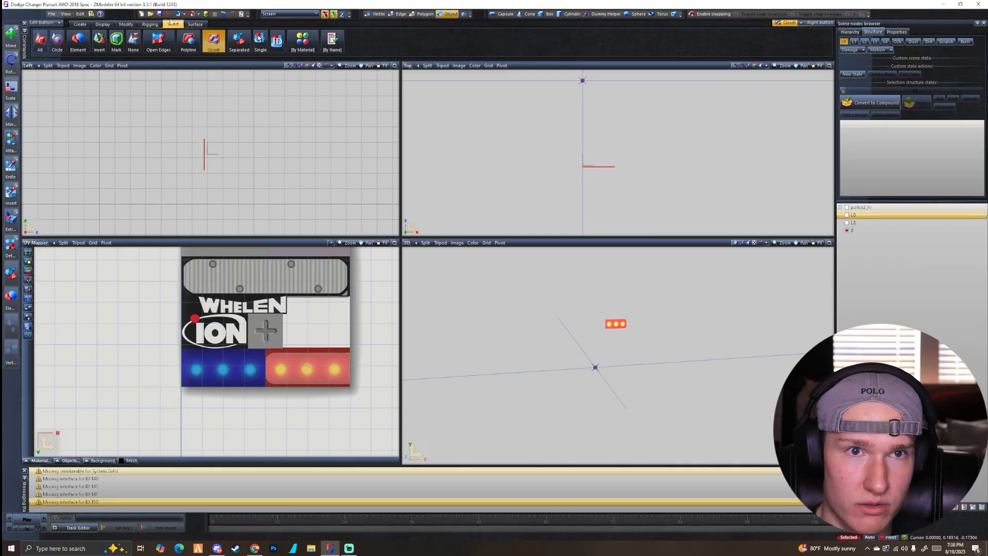
click(126, 25)
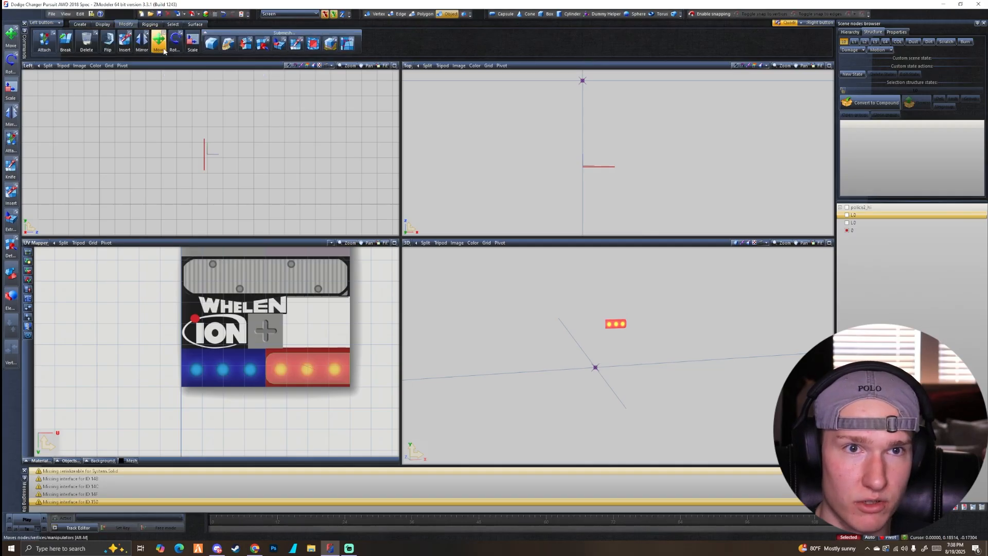
click(163, 49)
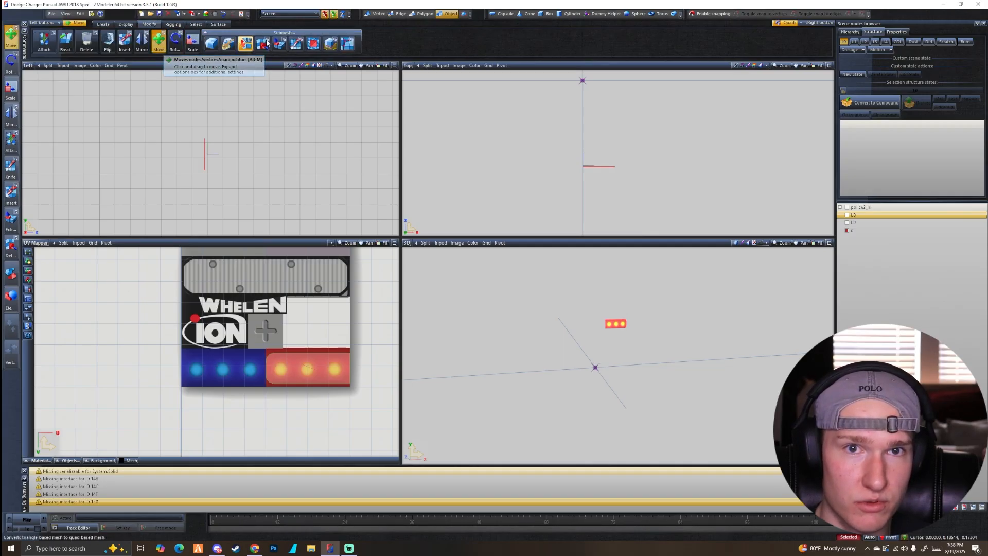
click(333, 16)
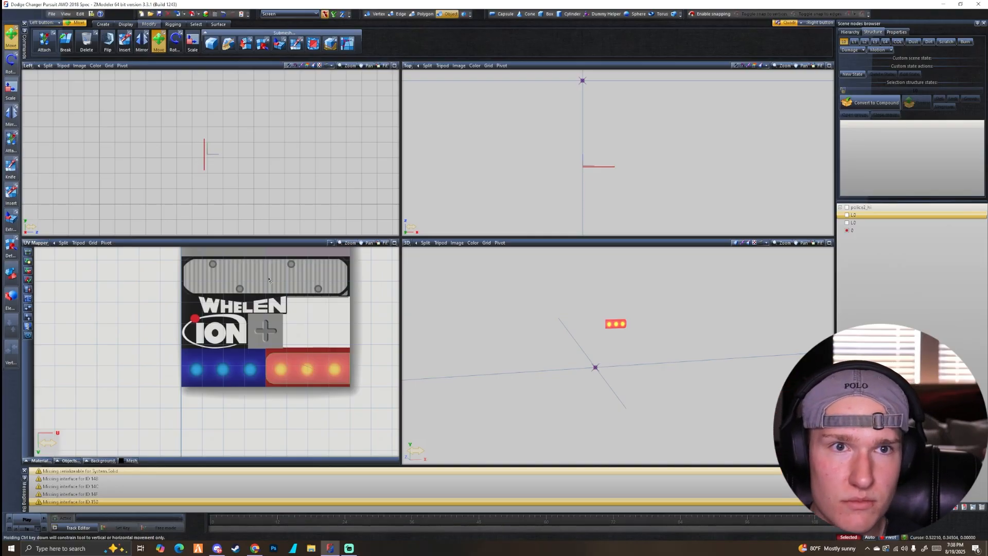
scroll(308, 360, up, 3)
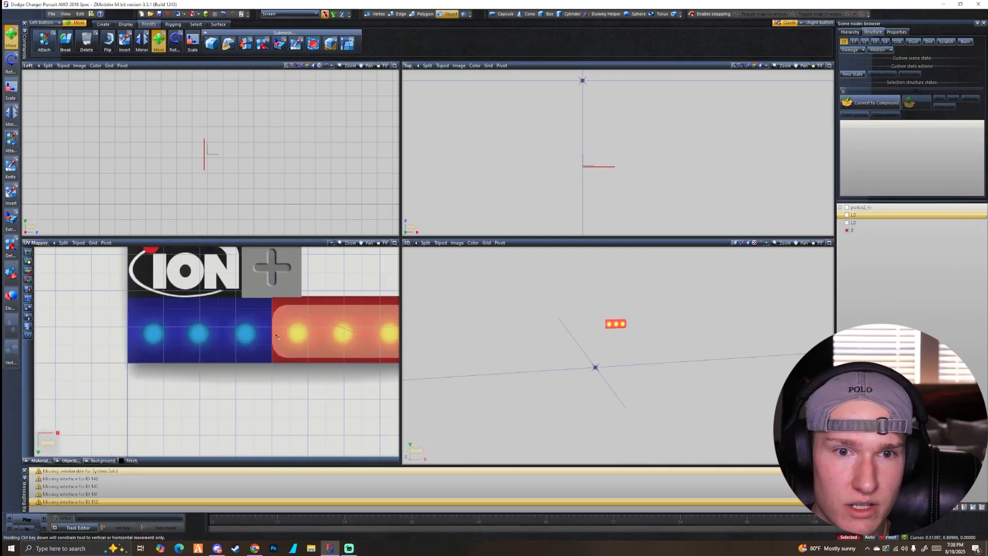
scroll(196, 334, up, 1)
scroll(288, 360, down, 2)
scroll(288, 362, up, 2)
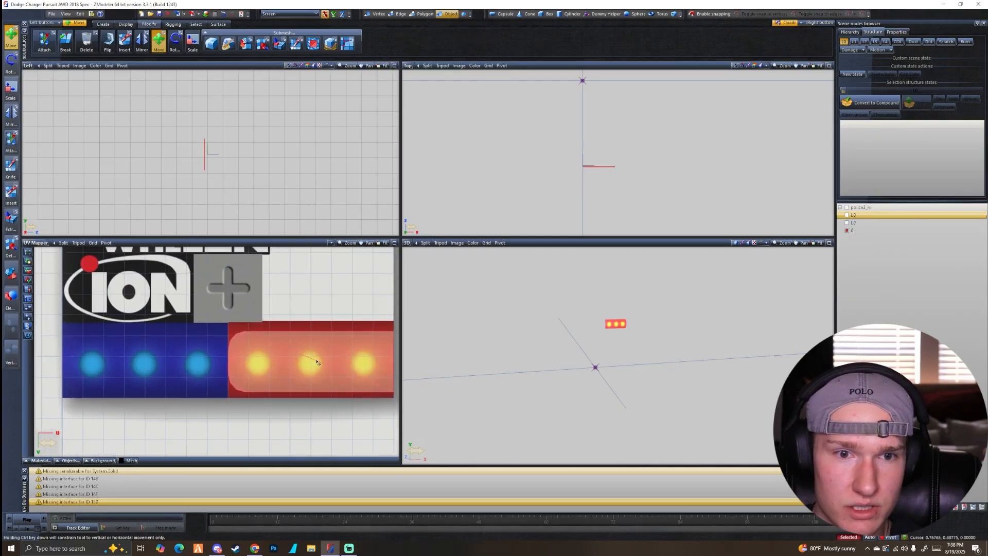
drag(309, 363, 151, 369)
scroll(304, 346, up, 5)
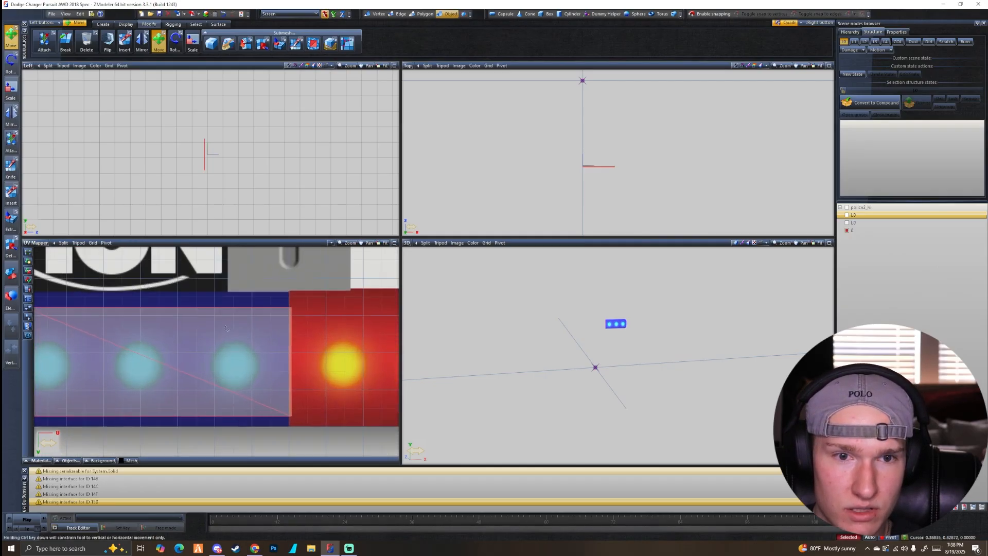
scroll(292, 323, down, 5)
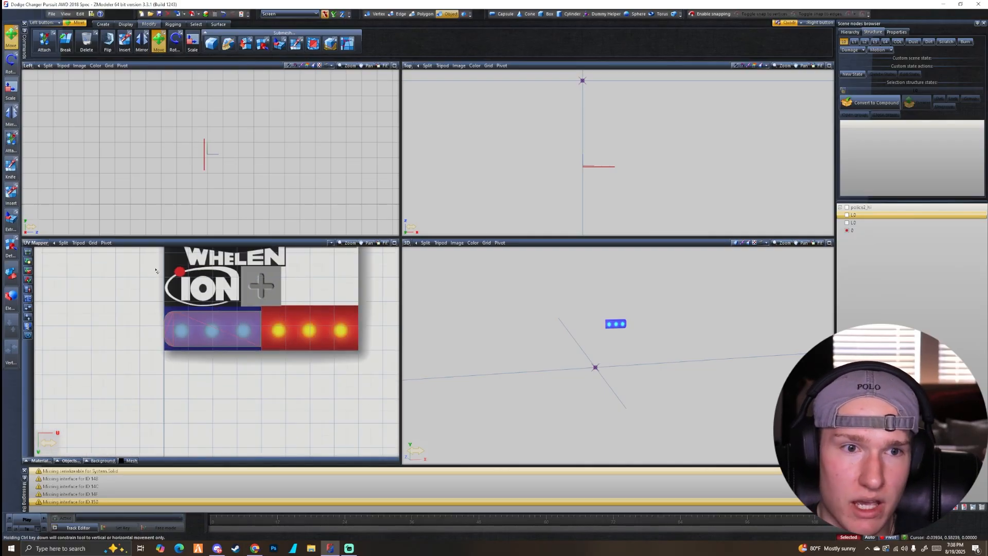
scroll(556, 144, down, 1)
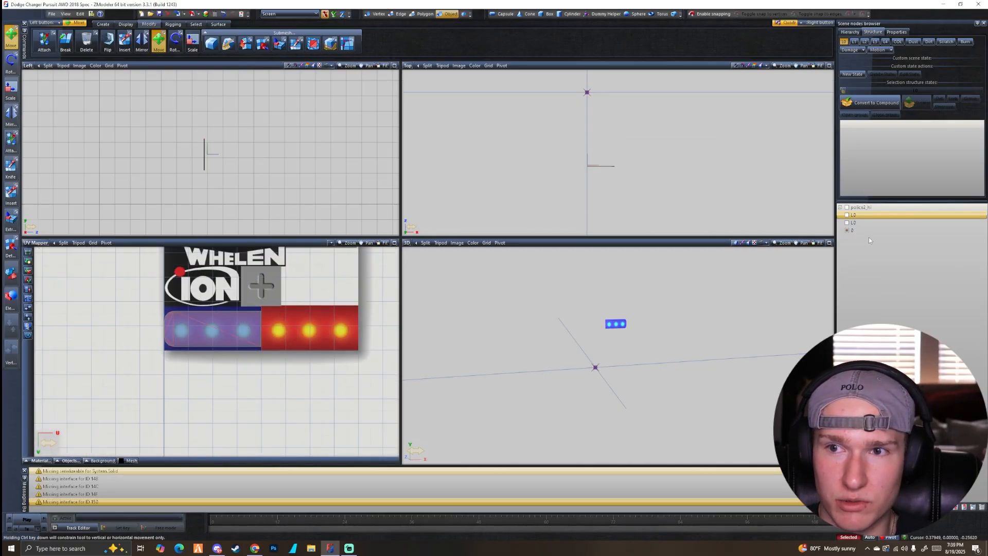
- Show the second light mesh and the Whelen ION housing alongside the remapped light
click(847, 222)
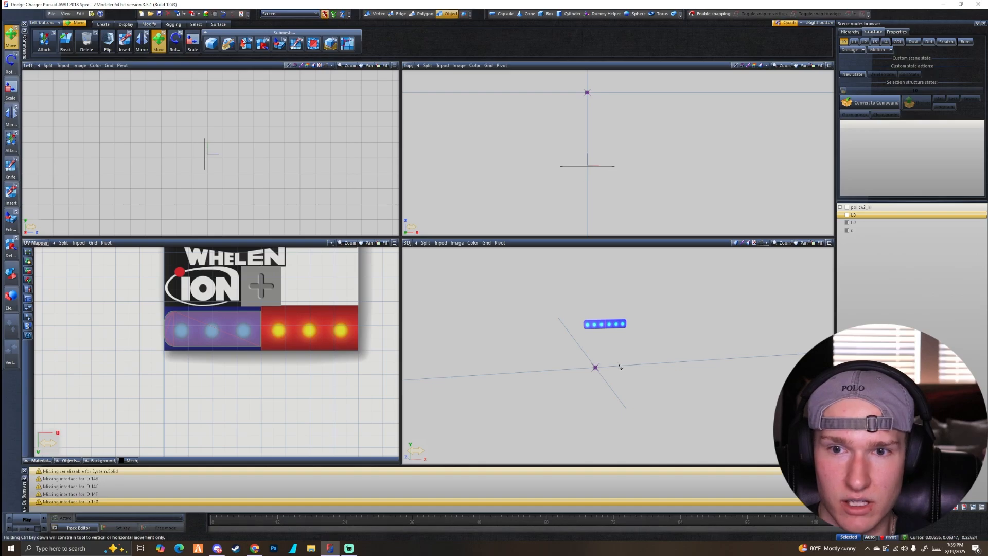
middle_drag(619, 367, 636, 313)
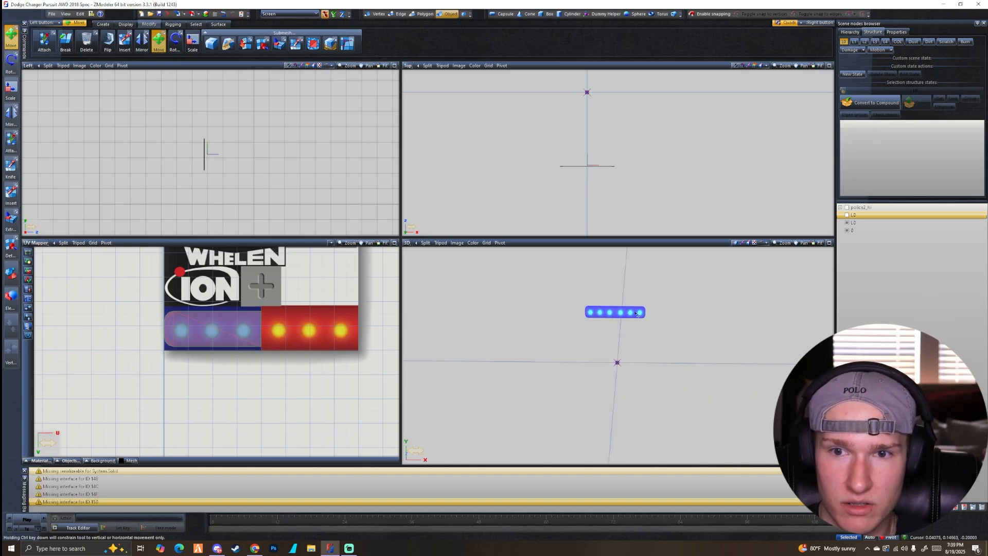
scroll(636, 313, up, 3)
click(846, 215)
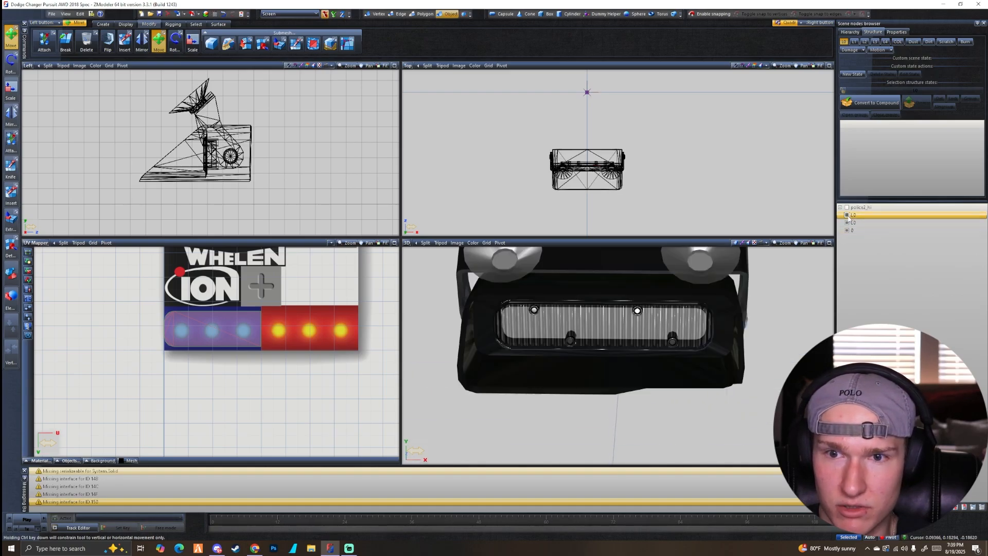
- Reorder the scene nodes so both light meshes come before the housing and render through its lens
click(855, 230)
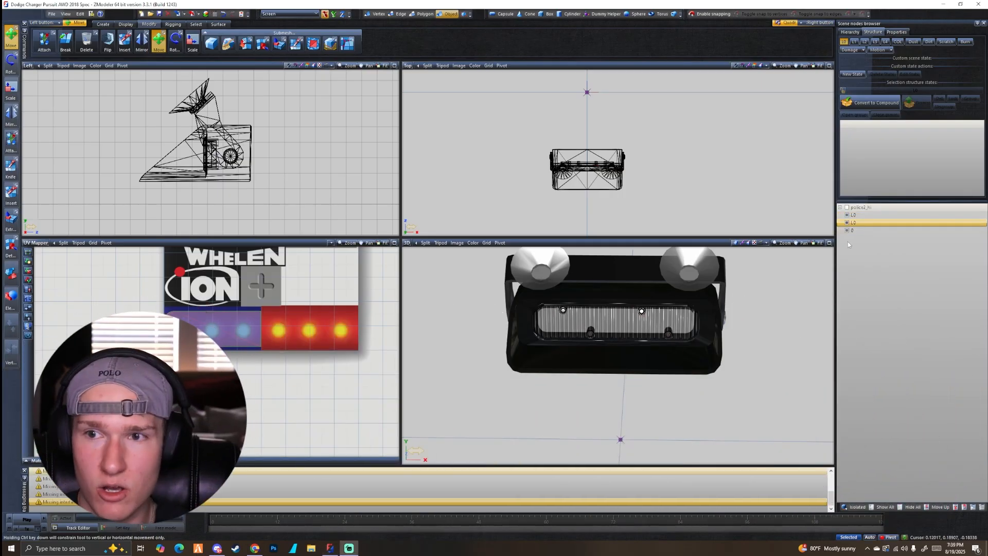
ctrl+click(857, 230)
ctrl+click(890, 215)
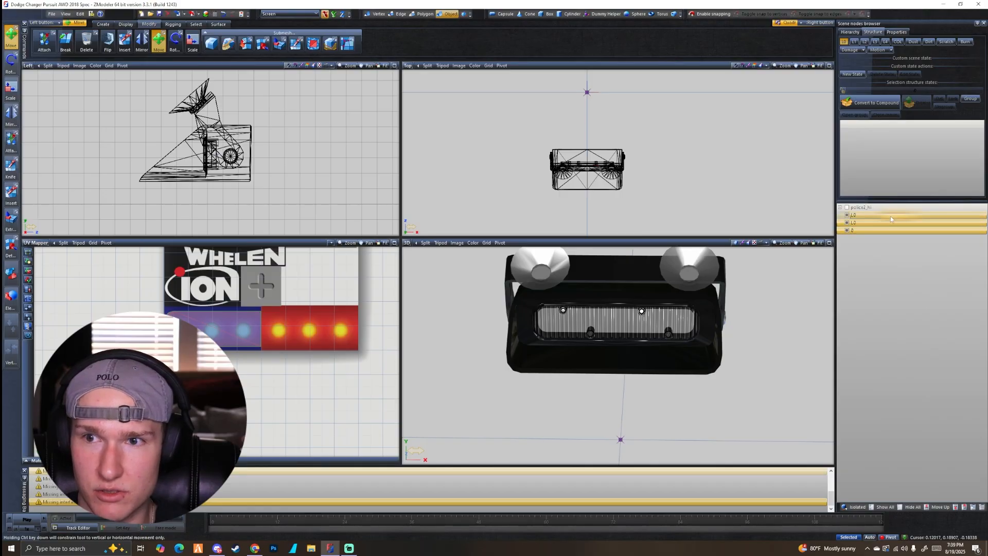
drag(891, 218, 897, 210)
click(891, 268)
scroll(637, 300, down, 2)
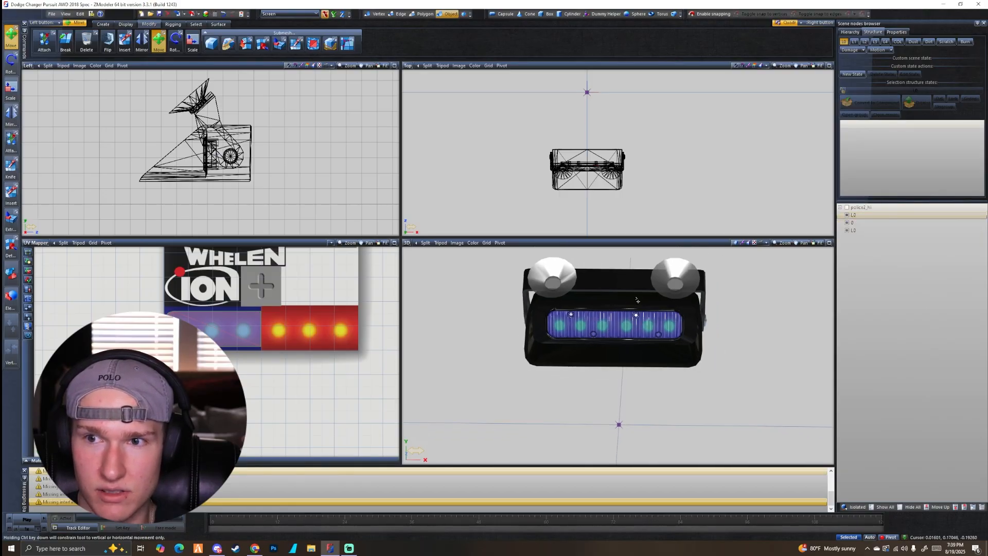
right_click(846, 230)
right_click(847, 230)
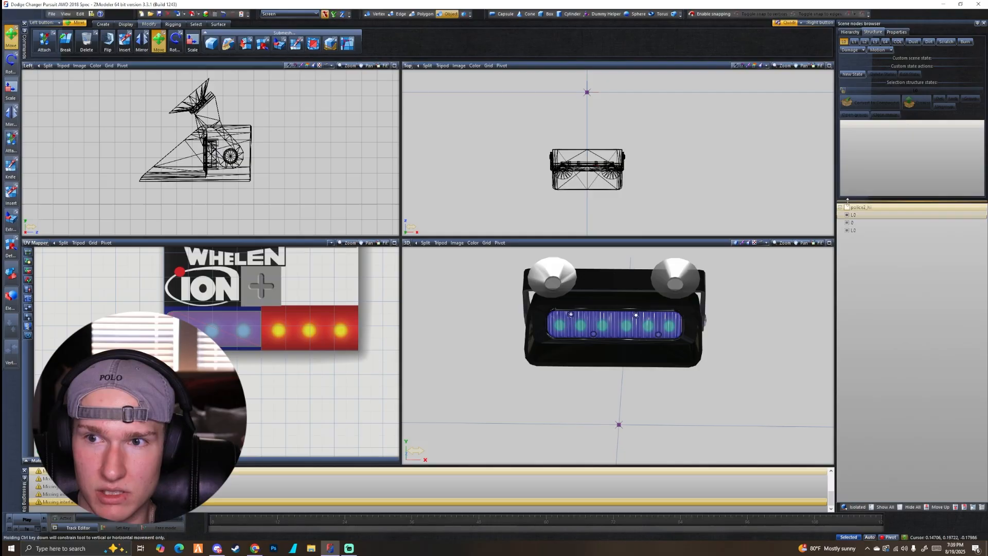
right_click(850, 233)
right_click(850, 233)
ctrl+click(851, 223)
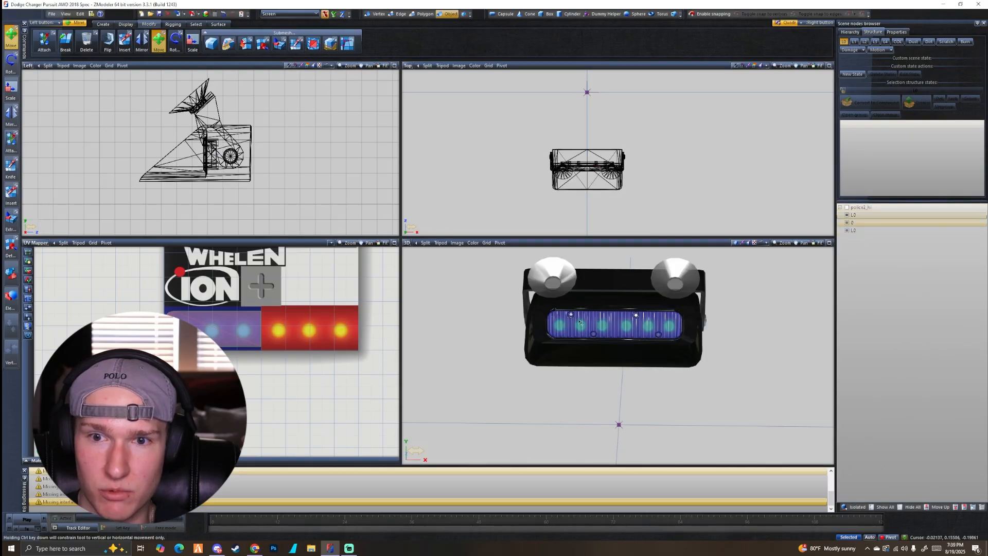
- Examine how the blue lights look through the housing's lens from different angles
scroll(584, 323, up, 1)
scroll(584, 323, up, 2)
middle_drag(584, 323, 611, 320)
scroll(587, 320, up, 2)
scroll(611, 320, down, 4)
scroll(601, 125, down, 3)
right_drag(510, 113, 665, 214)
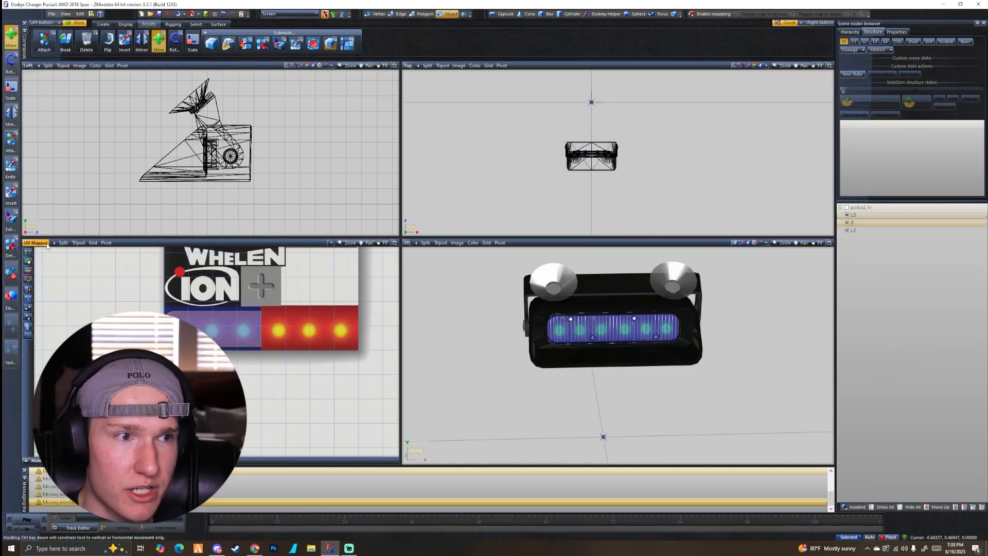
scroll(44, 247, down, 1)
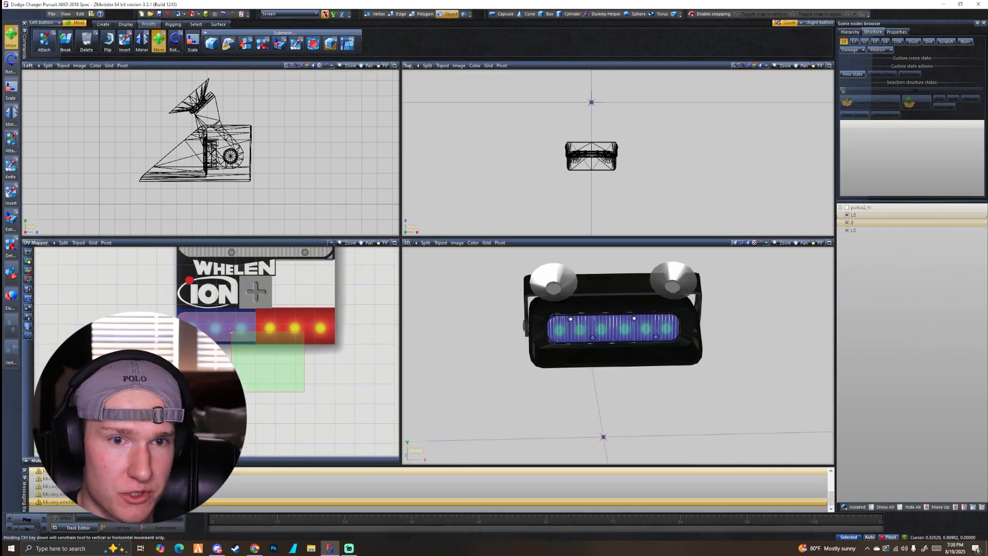
- Replace the UV Mapper view with a Left view and hide the housing, leaving only the two light meshes
click(39, 242)
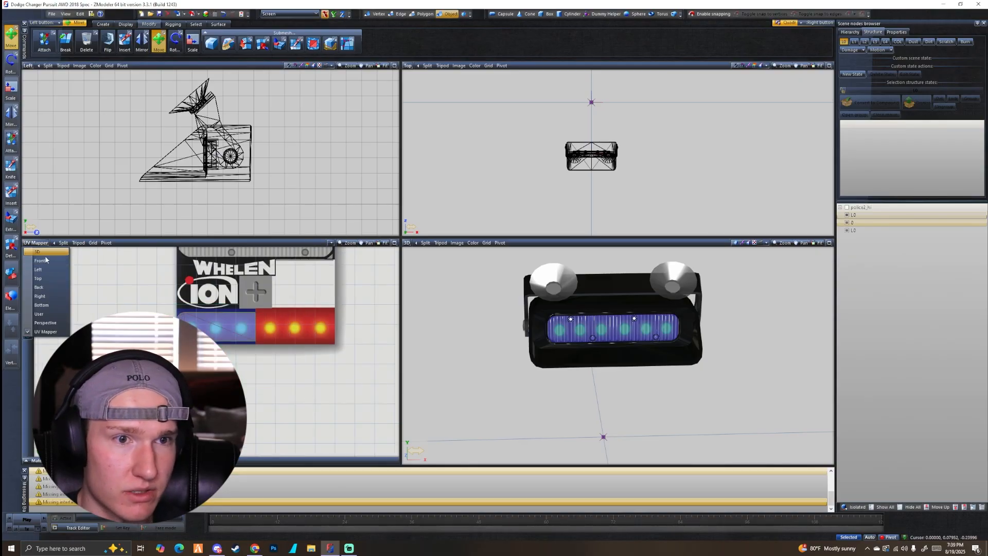
click(51, 275)
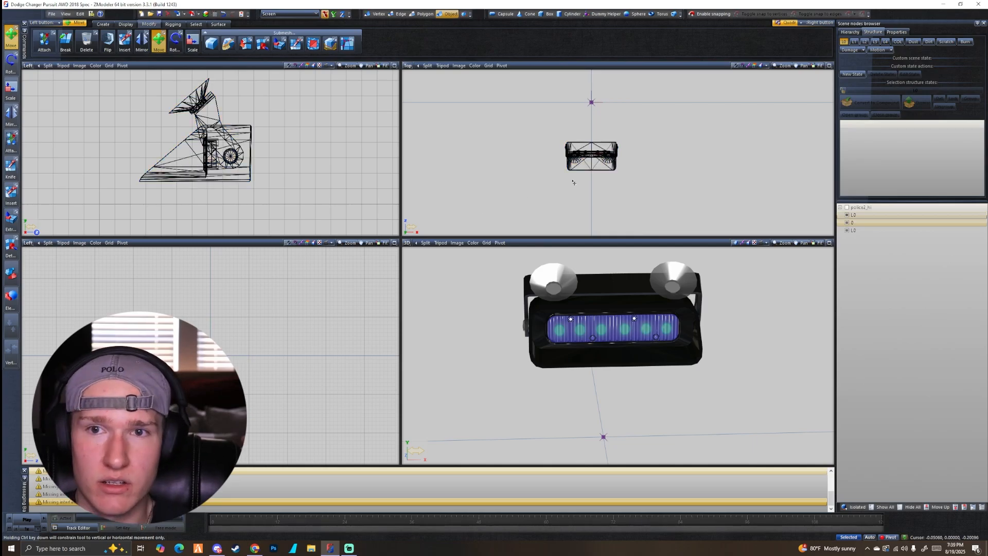
scroll(576, 156, up, 2)
click(851, 222)
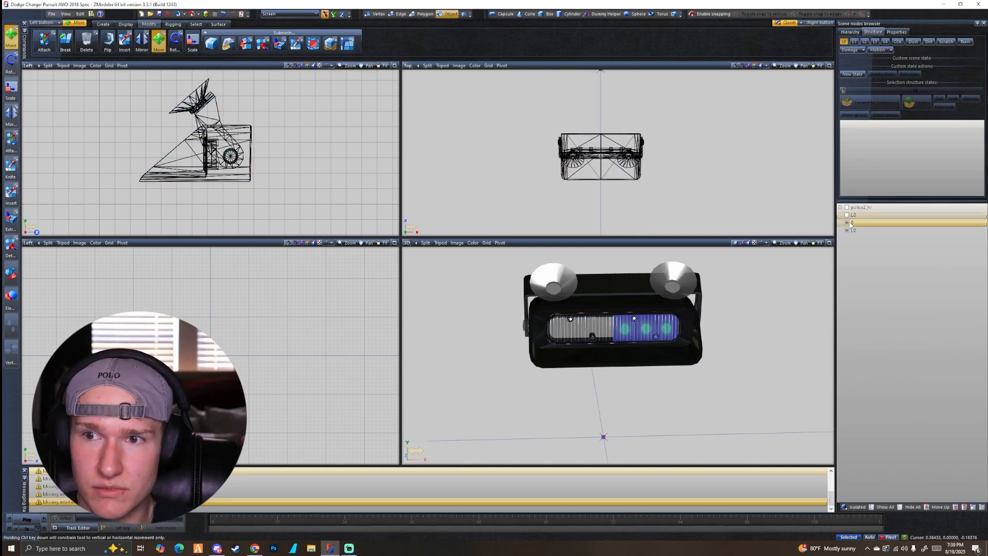
click(852, 215)
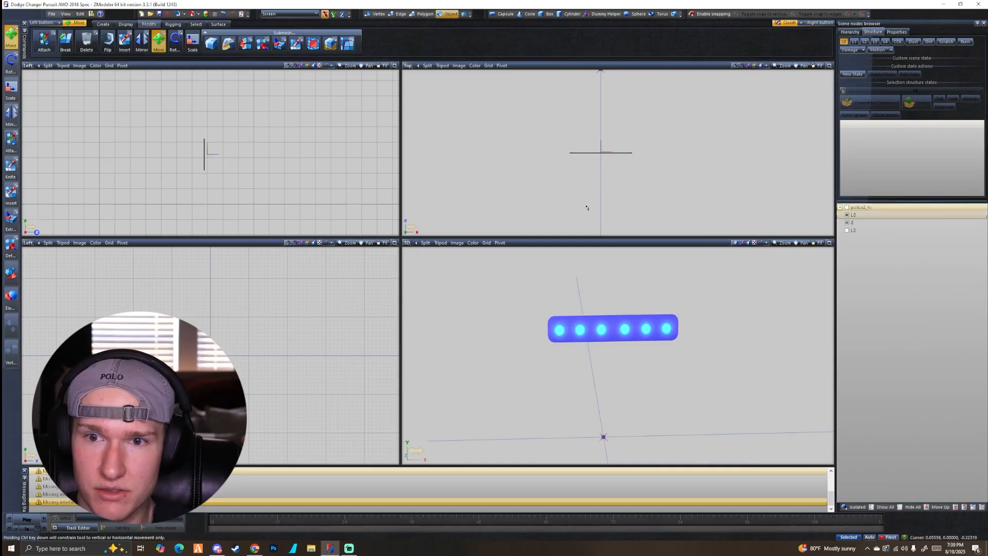
- Attach the two light meshes into a single mesh in a Front view
click(44, 41)
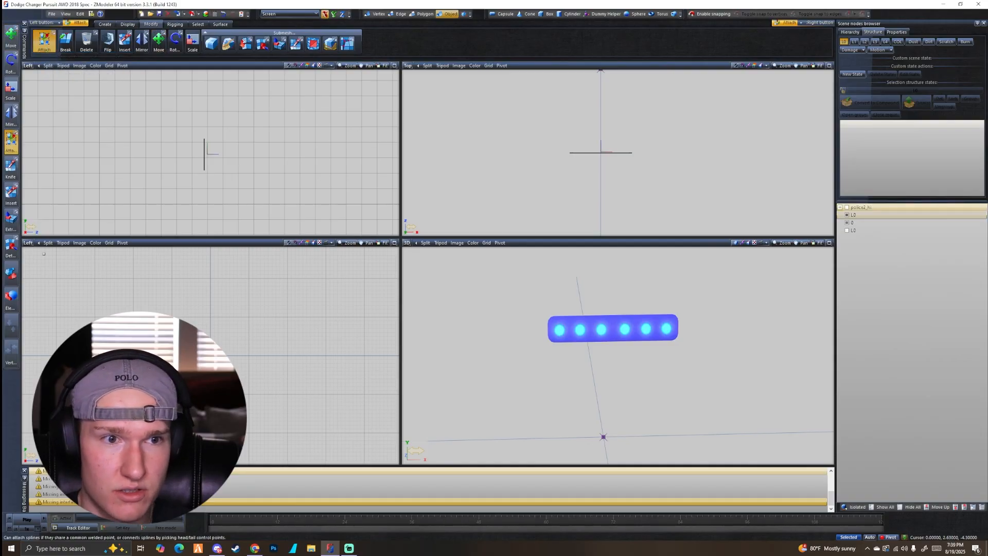
click(29, 244)
click(62, 271)
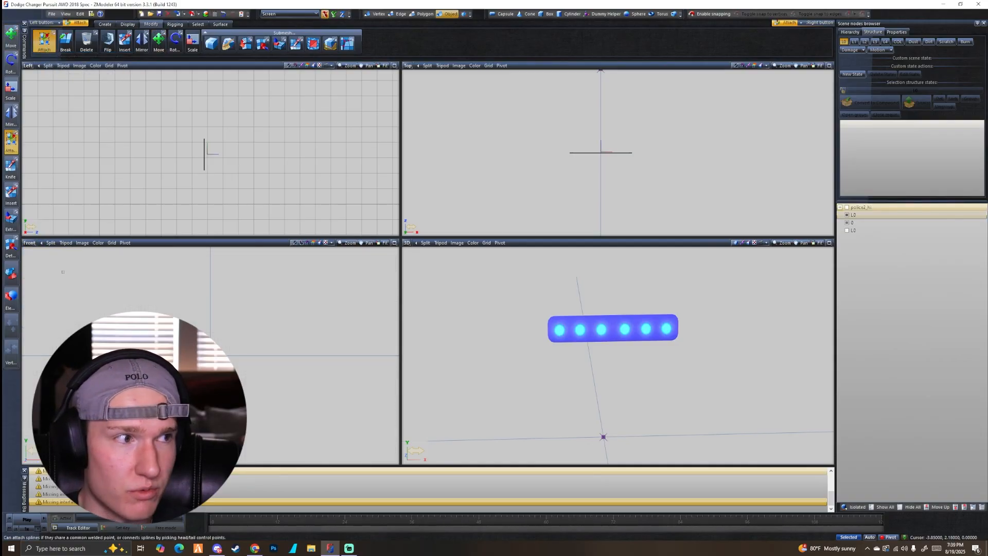
click(409, 66)
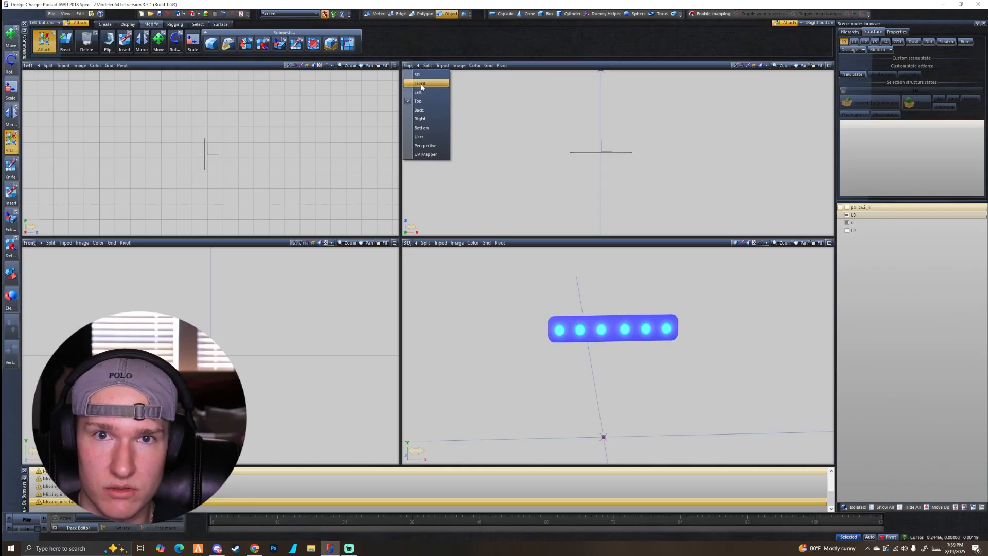
click(425, 93)
scroll(617, 163, up, 5)
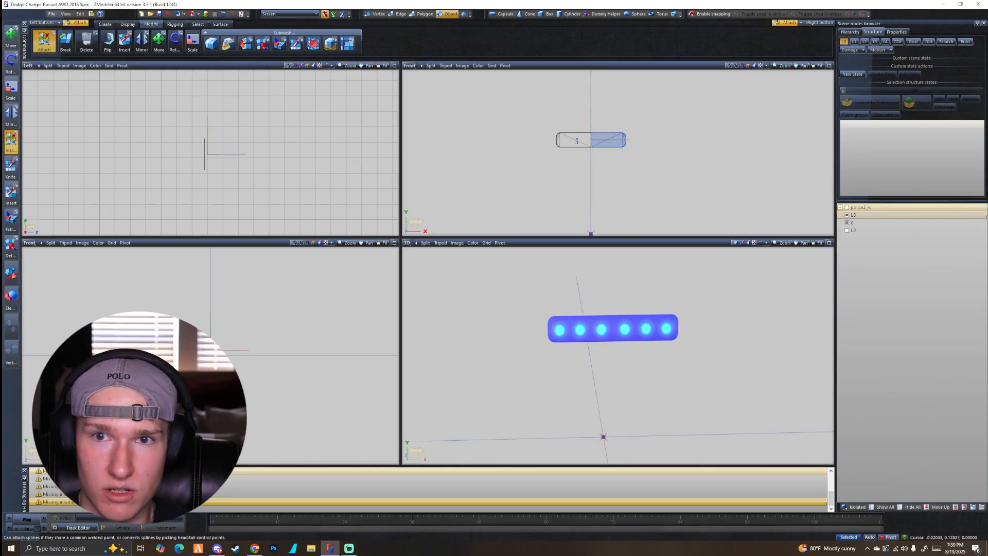
click(598, 139)
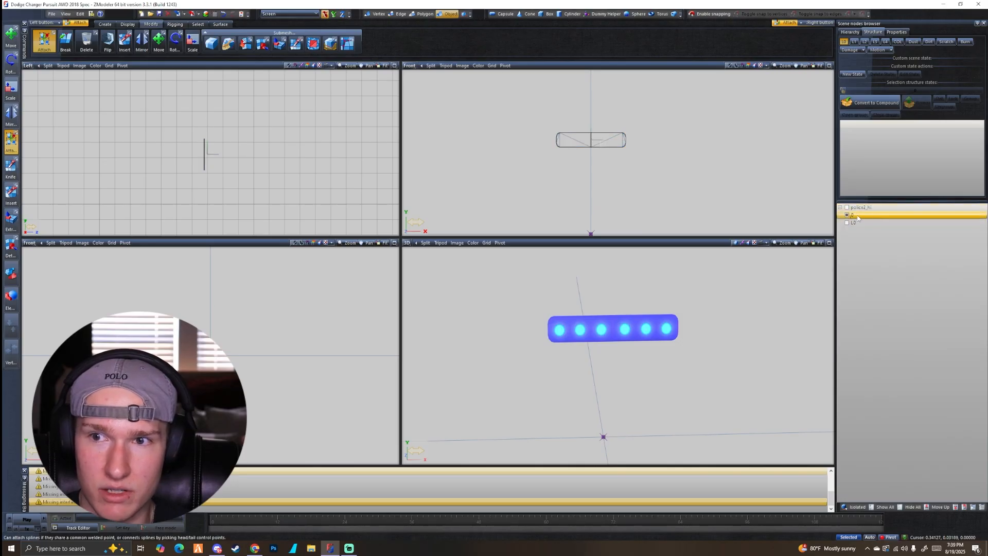
- Rename the combined light mesh as siren1
click(846, 216)
click(845, 216)
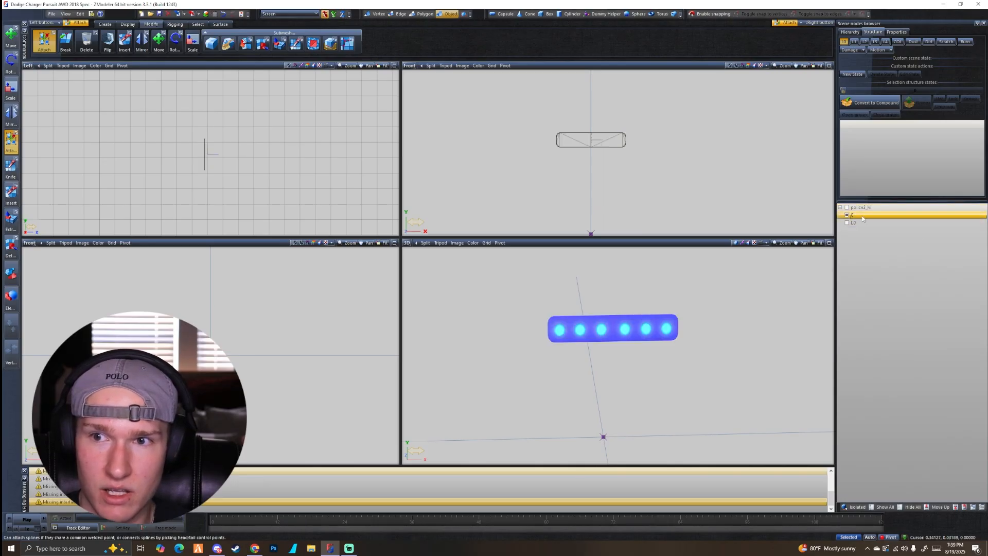
text(S)
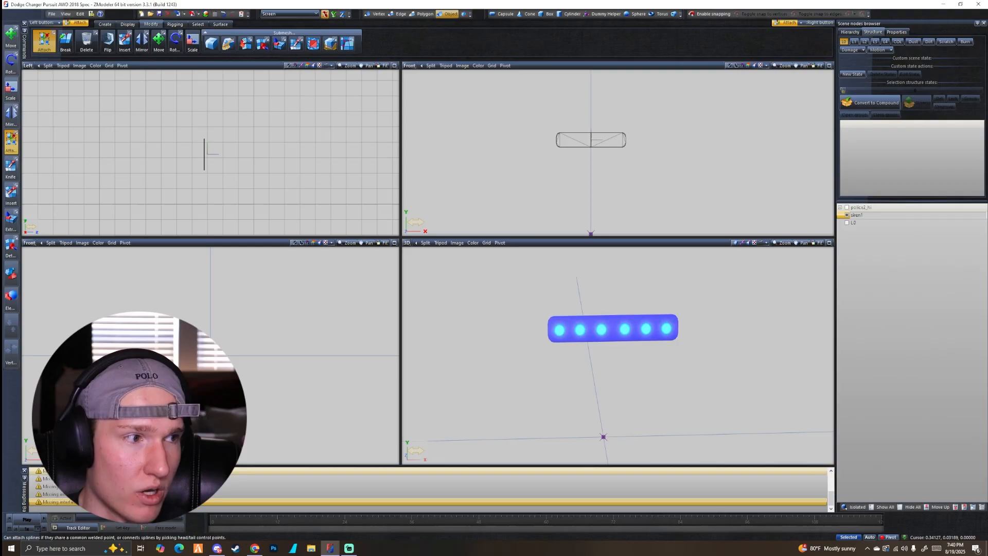
text(iren1)
key(Return)
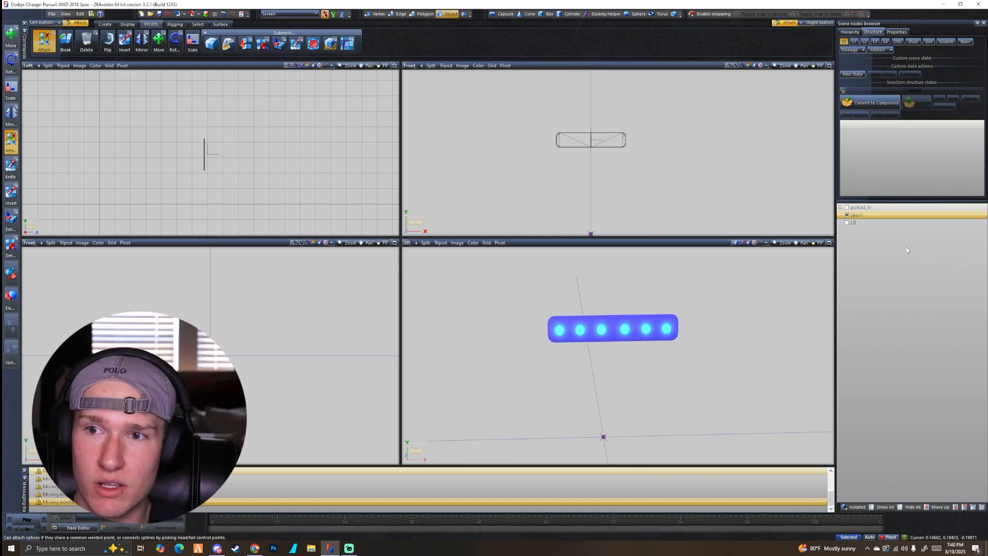
- Show the housing again and rename it as extra_1
ctrl+click(854, 223)
click(864, 222)
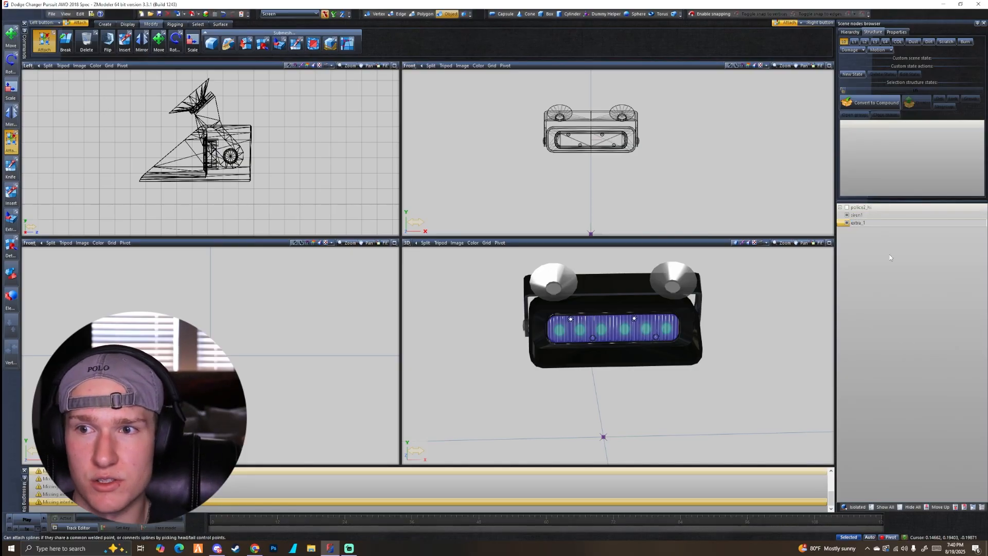
click(875, 222)
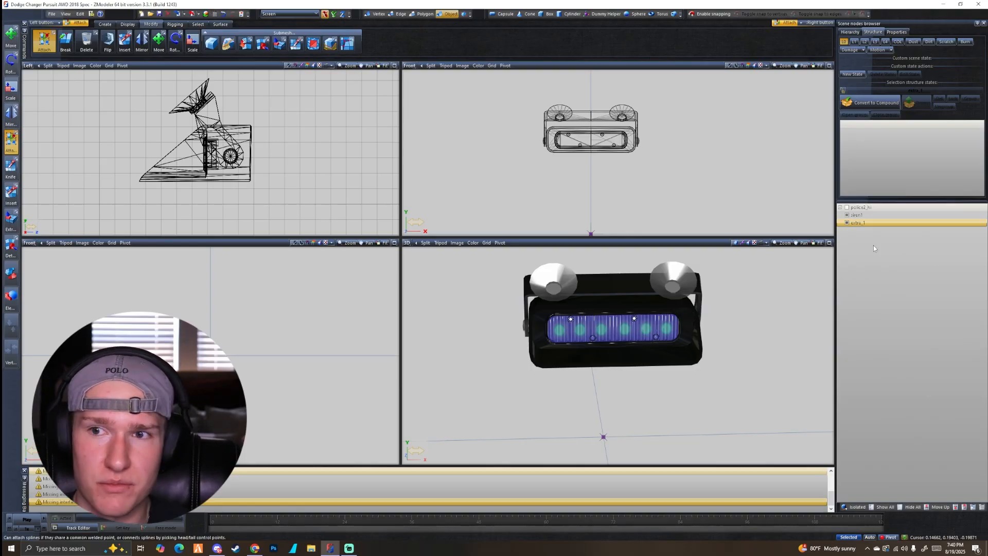
- Change the Front view showing the light to a Top view and select both siren1 and extra_1 with Quadr selection
click(44, 41)
click(197, 25)
click(213, 40)
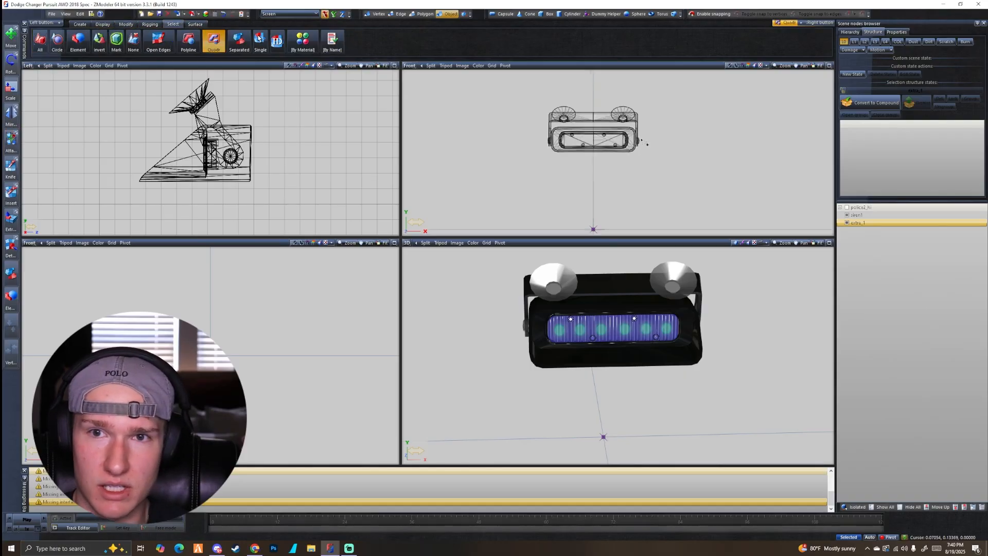
click(409, 66)
click(421, 102)
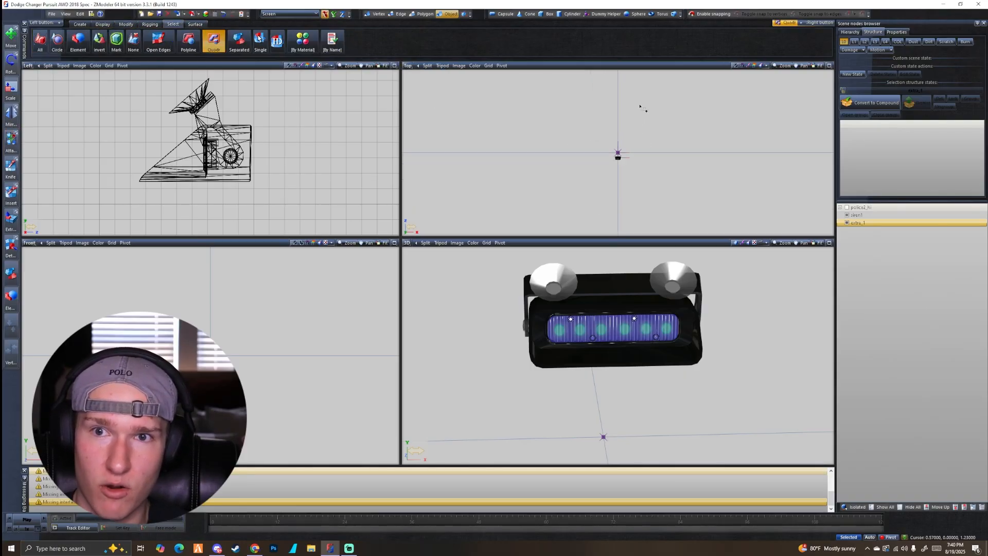
scroll(620, 160, up, 2)
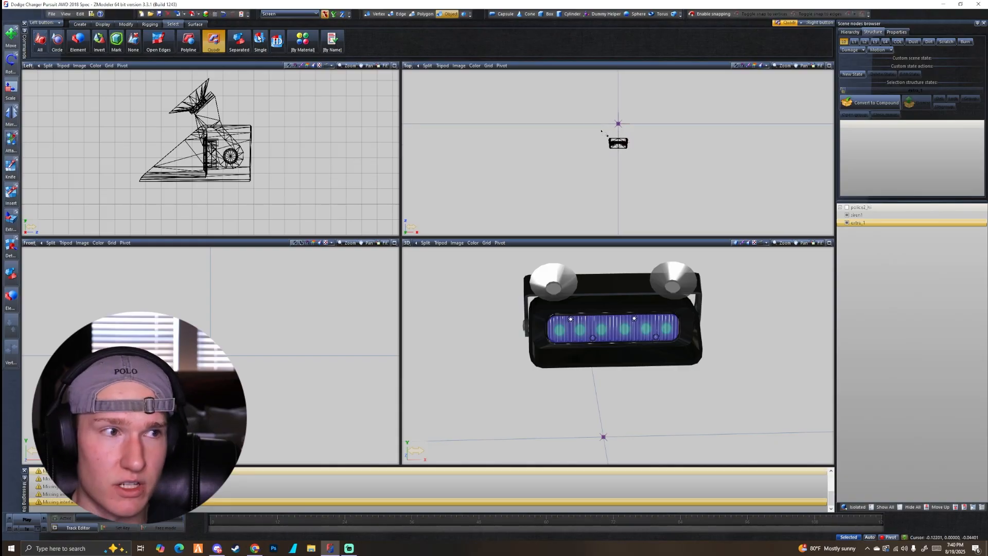
scroll(596, 123, up, 1)
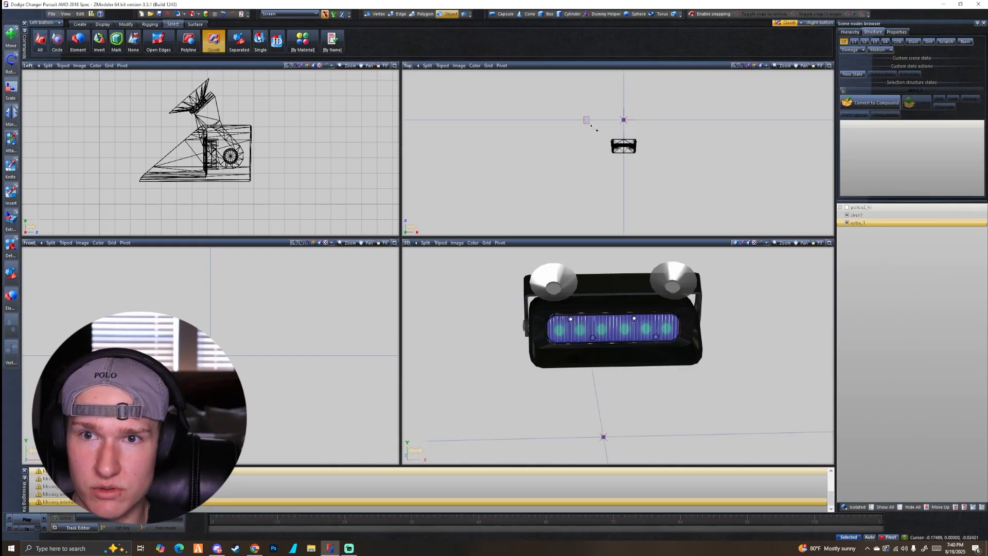
drag(584, 116, 672, 178)
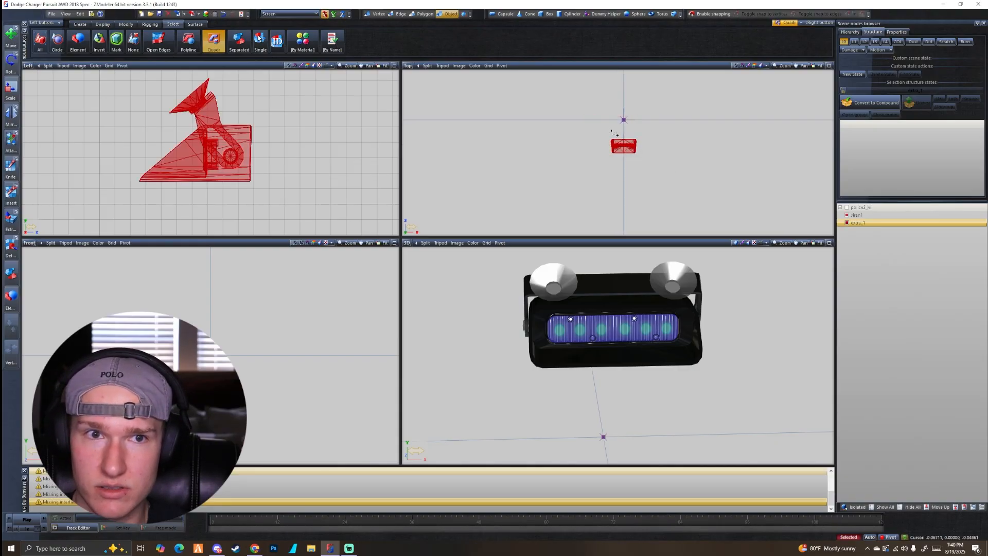
- Try to move both light meshes forward in the Top view, check them against the car, and undo the move
click(126, 24)
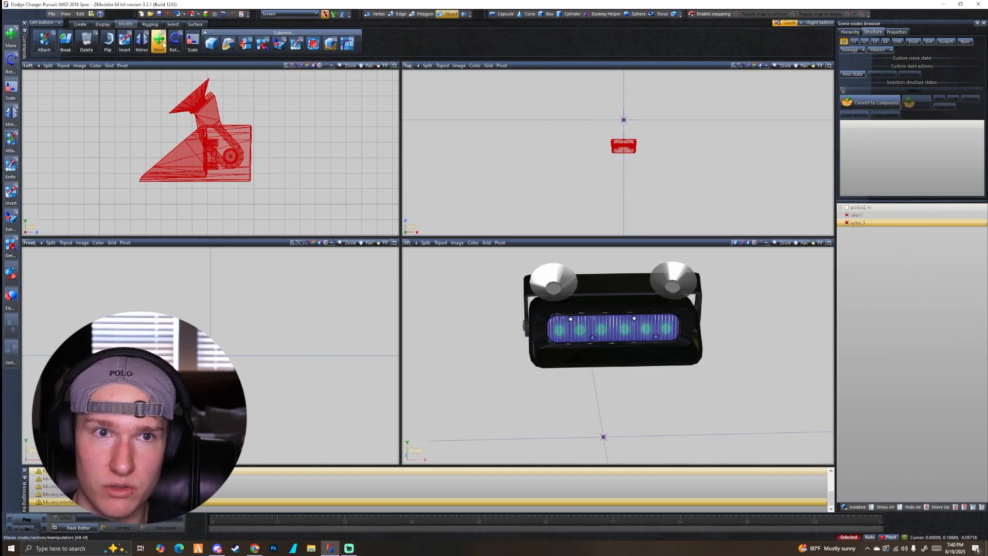
click(160, 42)
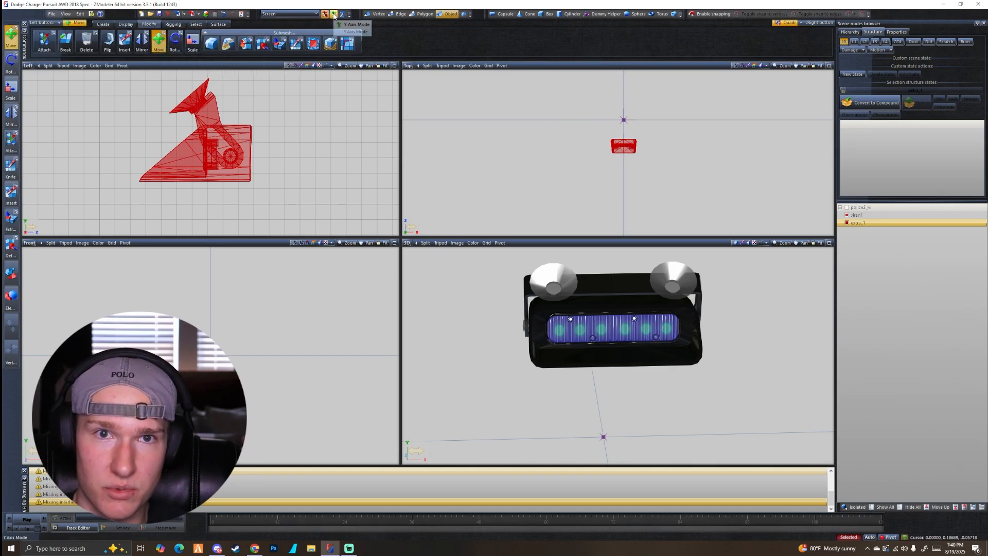
click(334, 14)
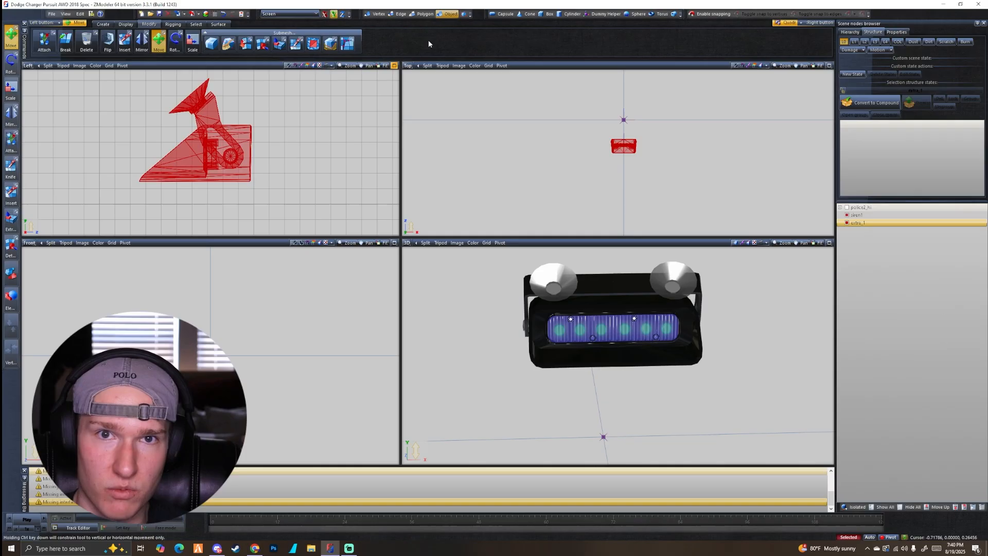
click(326, 17)
scroll(643, 146, down, 2)
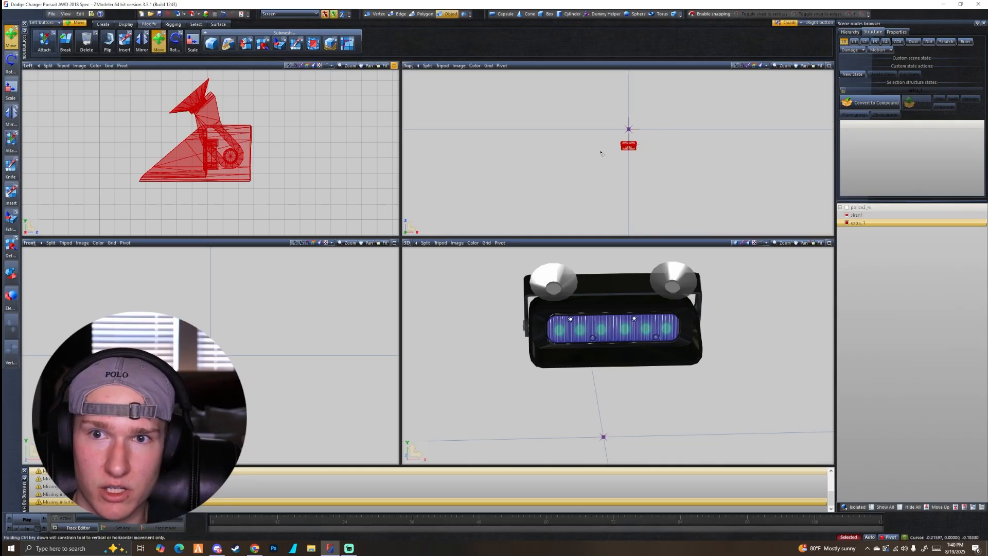
middle_drag(600, 150, 561, 150)
mouse_move(613, 130)
mouse_down()
mouse_move(624, 139)
mouse_move(609, 143)
mouse_up()
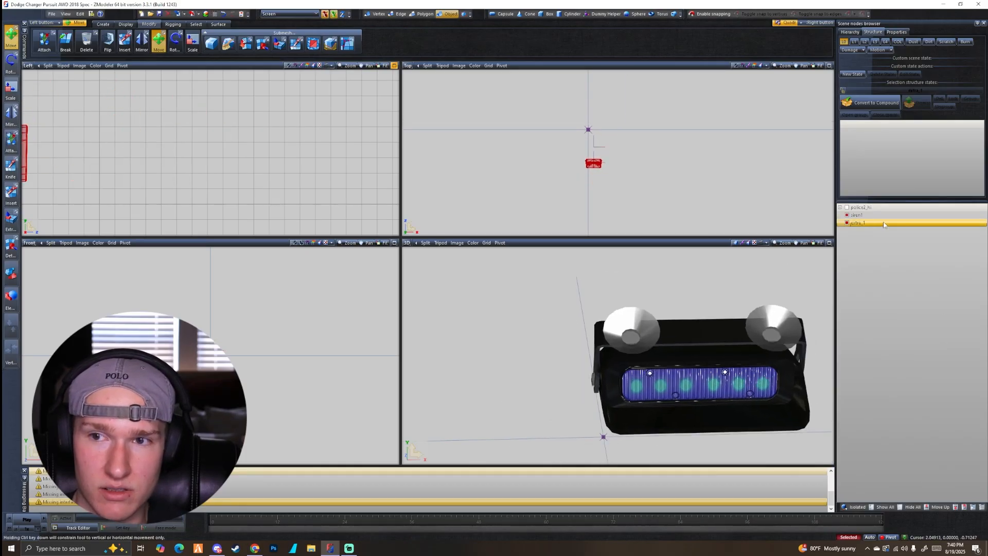
click(882, 507)
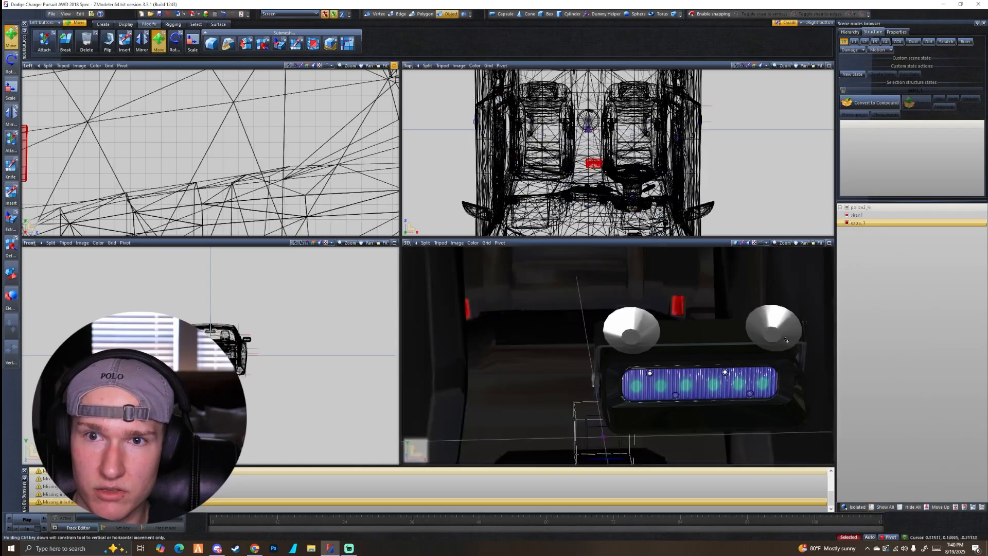
click(224, 15)
click(224, 15)
click(224, 15)
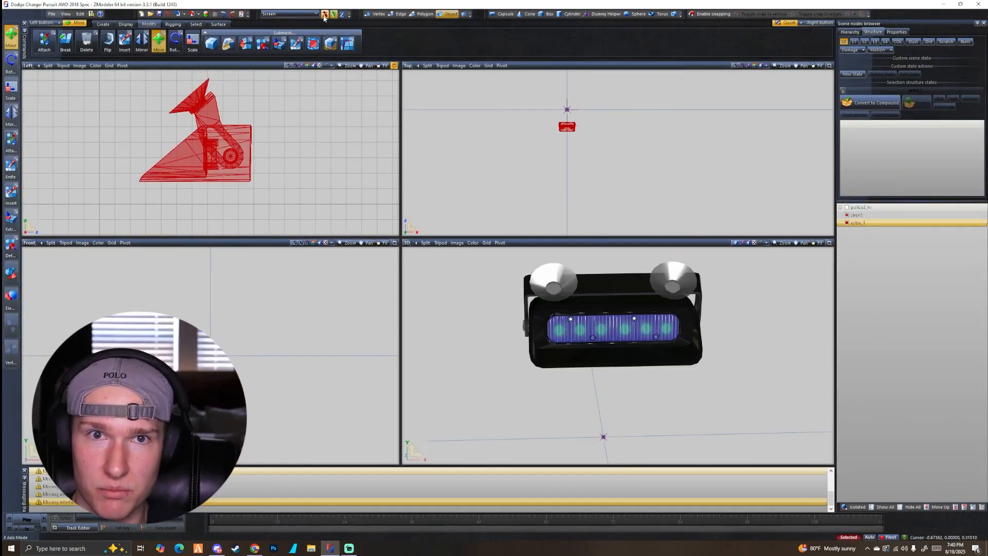
- Show the whole car and move both light meshes straight forward in the Top view toward the dashboard, without sideways movement
scroll(581, 123, up, 1)
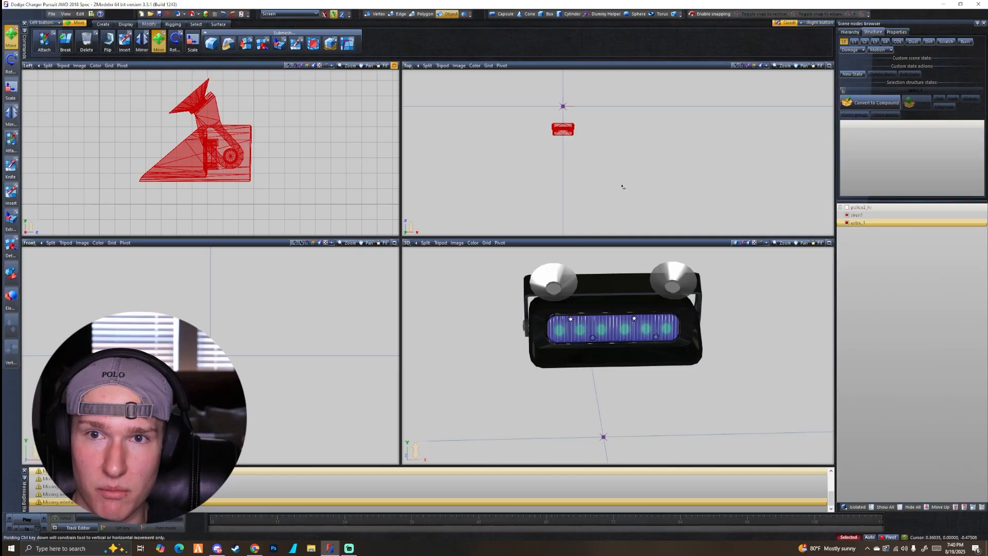
click(884, 507)
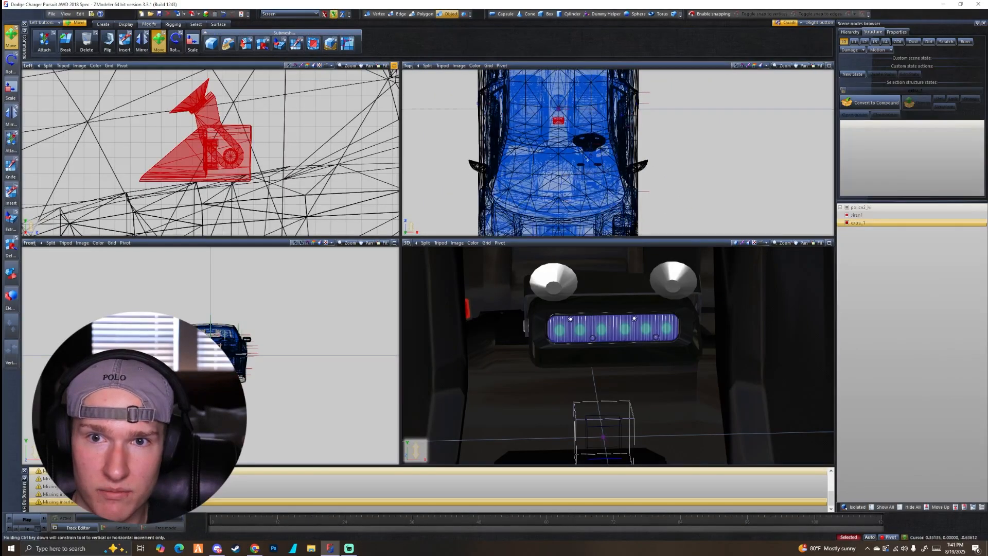
scroll(585, 158, up, 3)
drag(571, 162, 571, 200)
scroll(679, 317, down, 6)
scroll(679, 317, down, 3)
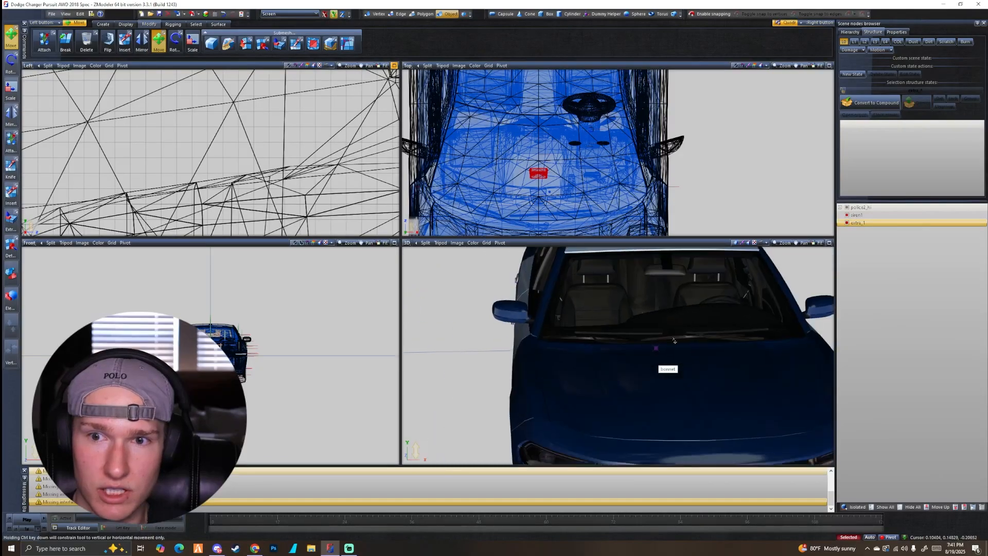
- Change the remaining Front view to a Left view and move the light further forward toward the windshield
middle_drag(679, 318, 659, 373)
click(30, 243)
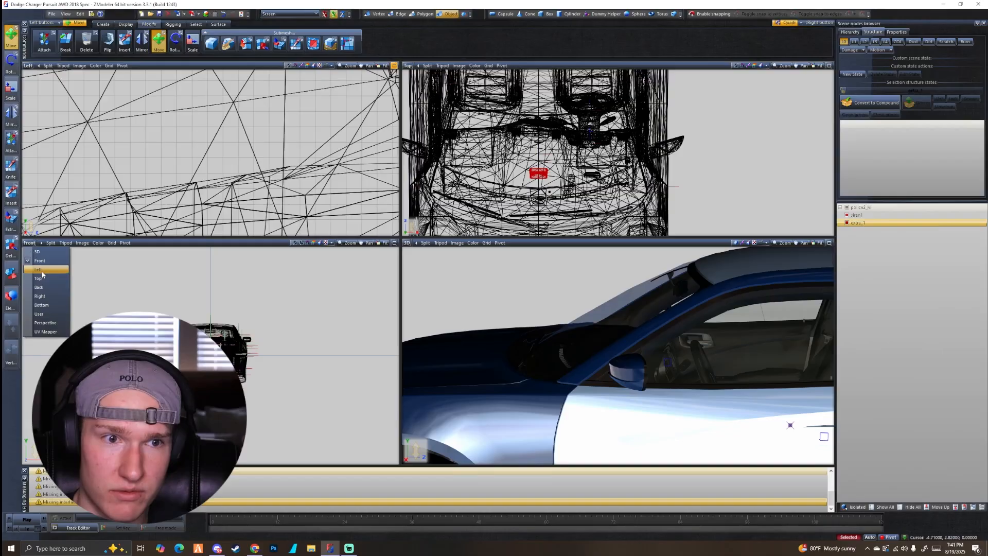
click(42, 274)
scroll(205, 355, up, 5)
mouse_move(205, 355)
middle_down()
mouse_move(223, 336)
mouse_move(212, 325)
mouse_move(196, 339)
middle_up()
scroll(206, 354, down, 1)
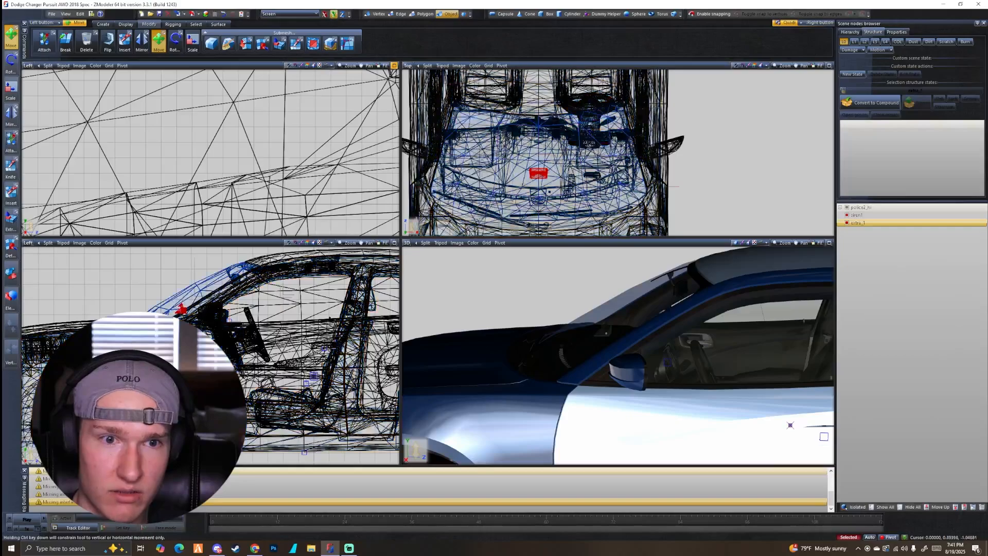
scroll(612, 121, up, 3)
drag(612, 121, 612, 147)
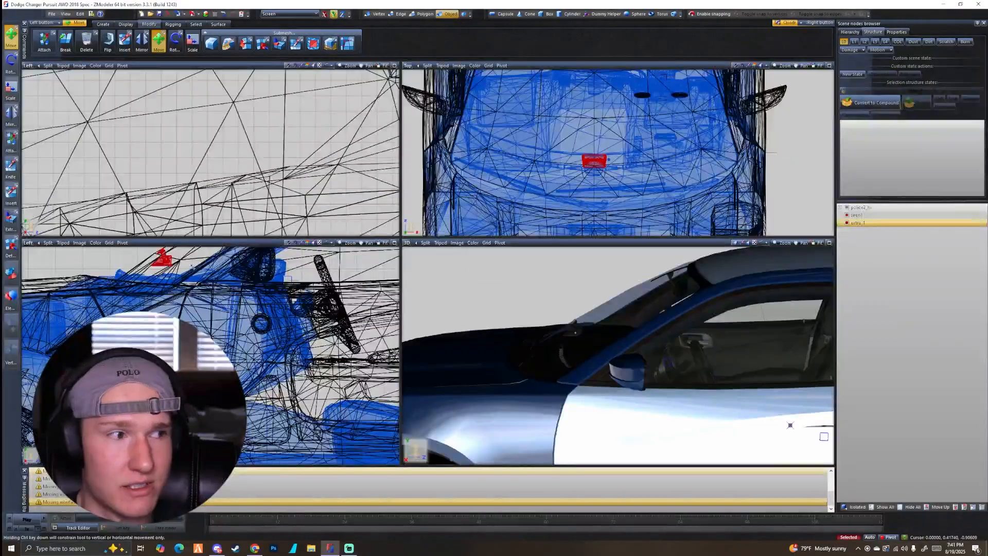
- Reposition the light lower and further back in the Left view so its suction cups line up with the windshield
scroll(185, 309, up, 1)
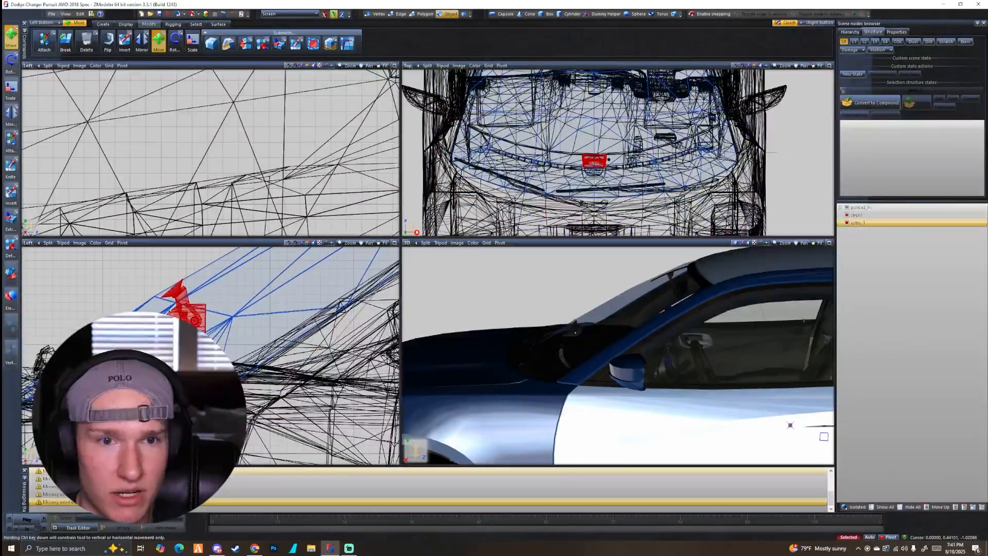
scroll(247, 315, up, 2)
click(275, 144)
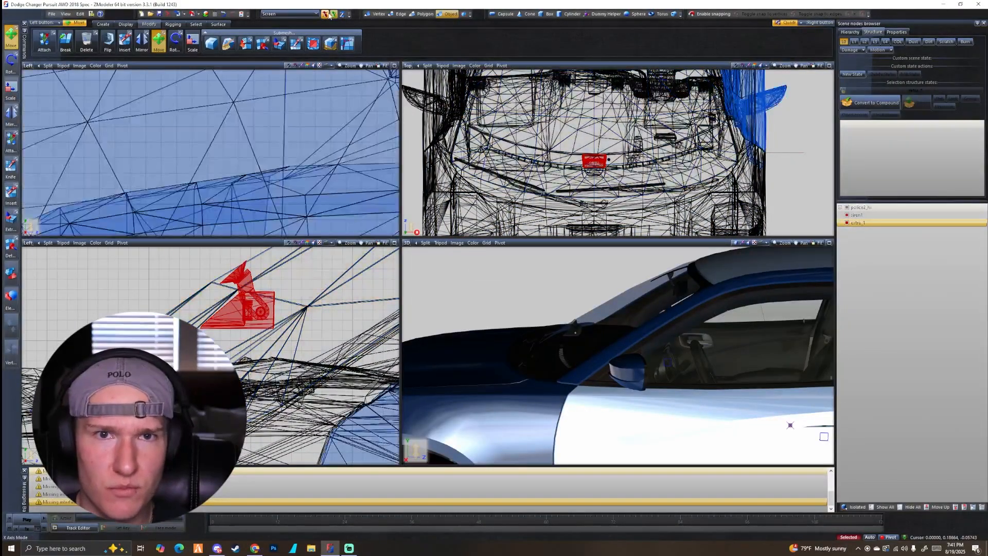
drag(229, 300, 242, 323)
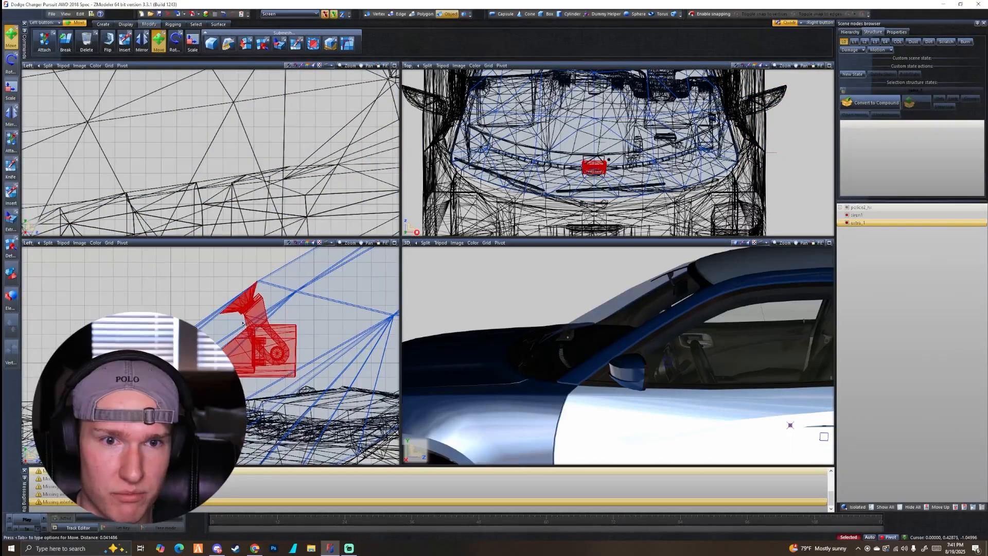
- Move police2_hi below siren1 and extra_1 in the scene nodes list
mouse_move(643, 360)
middle_down()
mouse_move(676, 350)
mouse_move(633, 350)
middle_up()
scroll(676, 350, up, 3)
click(864, 206)
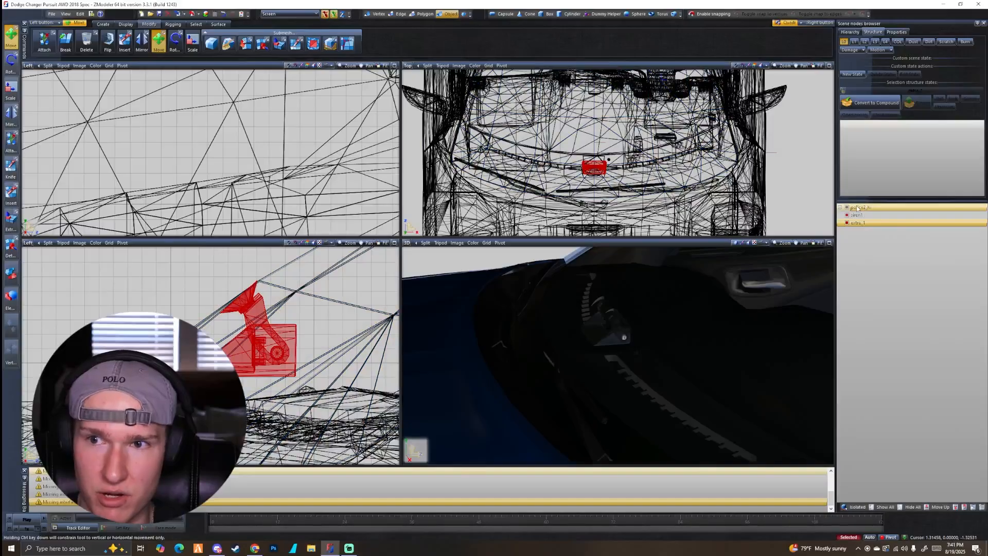
drag(857, 207, 908, 278)
- Fine-tune the light's position in the Left view so the suction cups rest against the windshield, and clear the selection
middle_drag(658, 360, 602, 342)
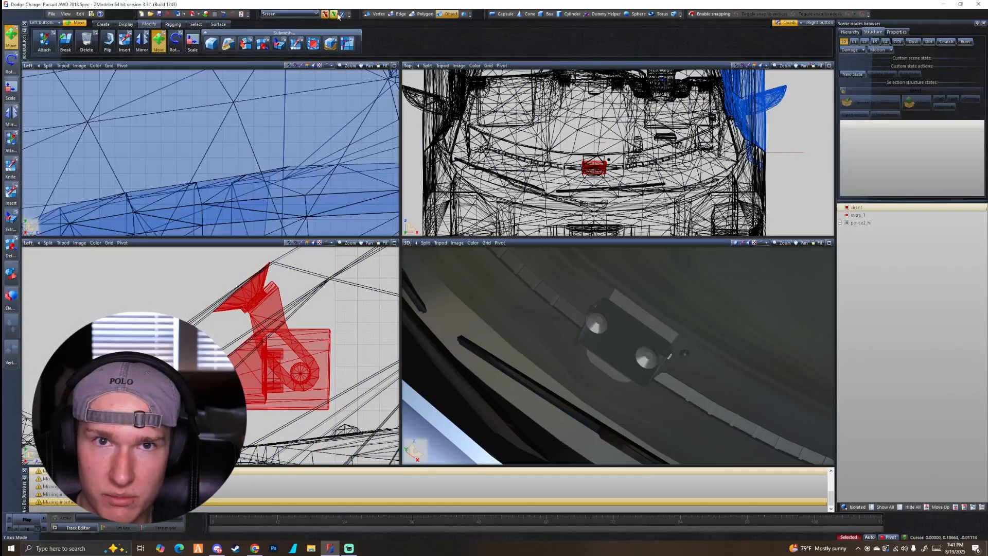
scroll(738, 170, down, 2)
drag(739, 169, 719, 164)
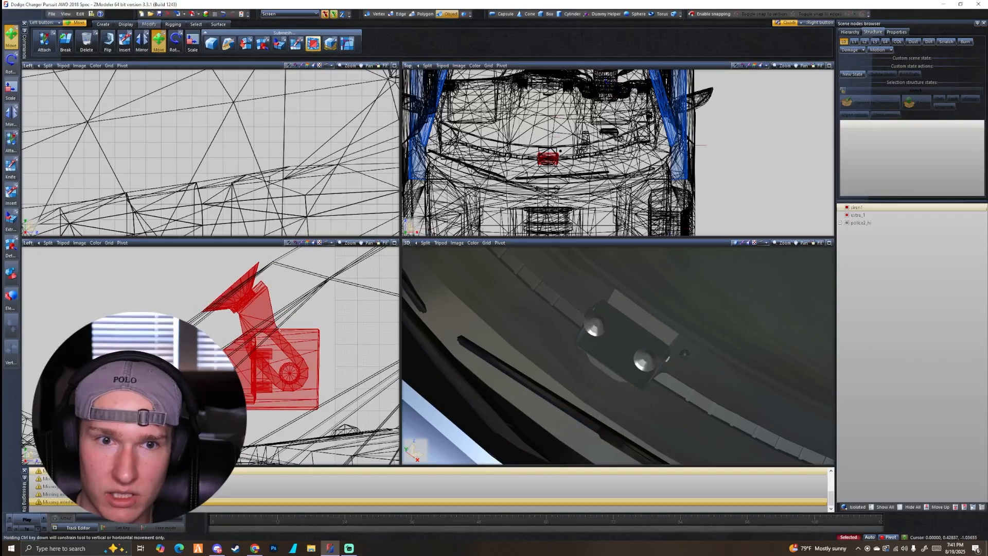
drag(278, 329, 294, 327)
middle_drag(553, 355, 617, 314)
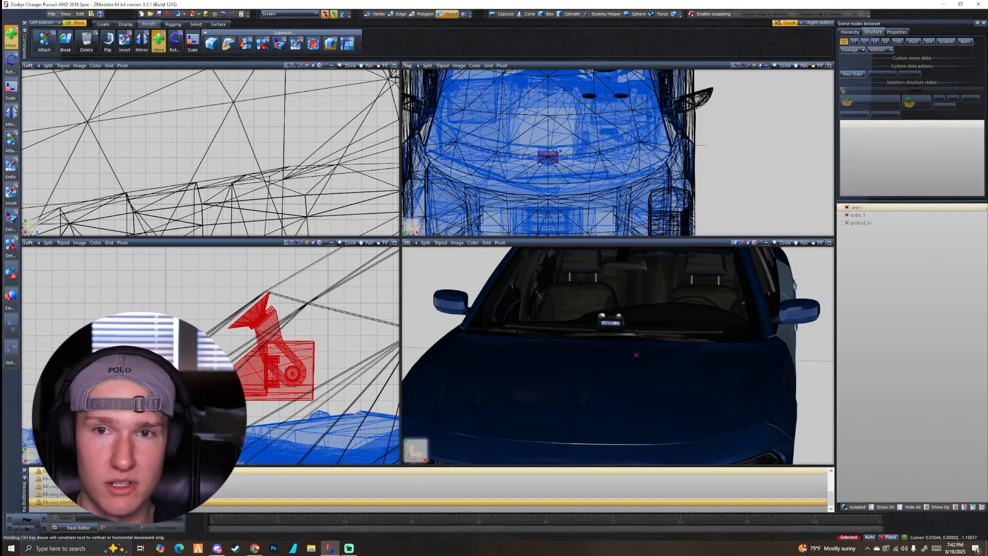
scroll(591, 229, down, 3)
click(620, 232)
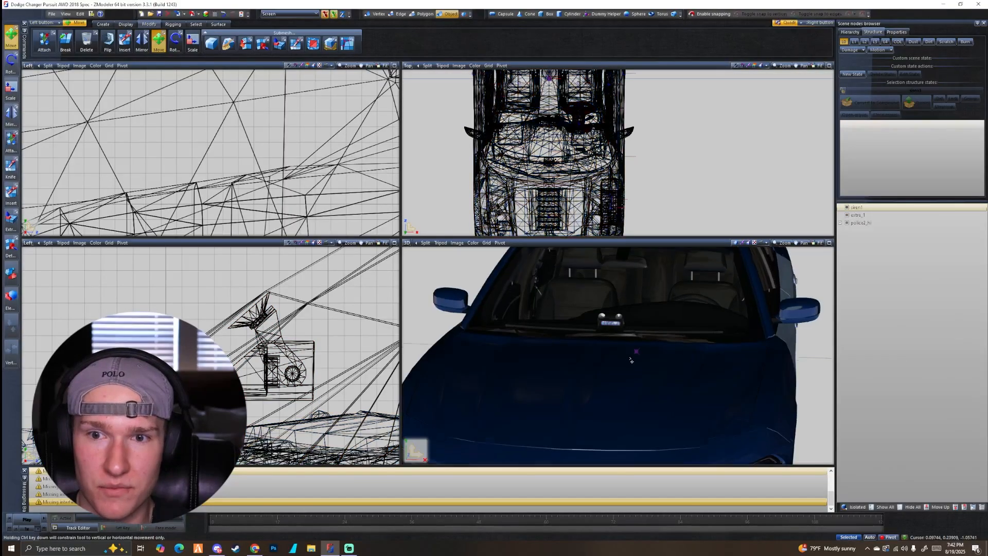
- Hide police2_hi so only the light housing and its light mesh are shown
scroll(614, 308, up, 5)
click(845, 224)
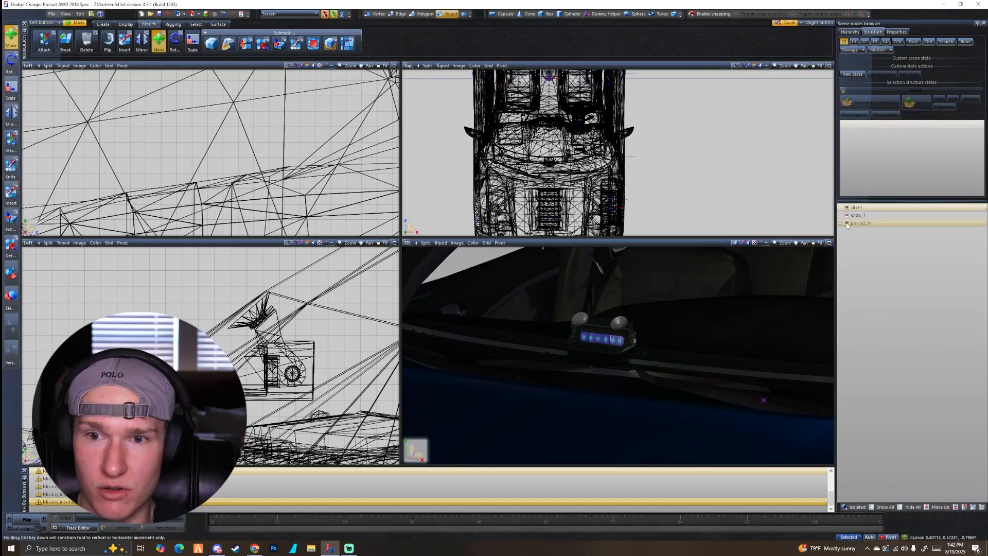
click(846, 222)
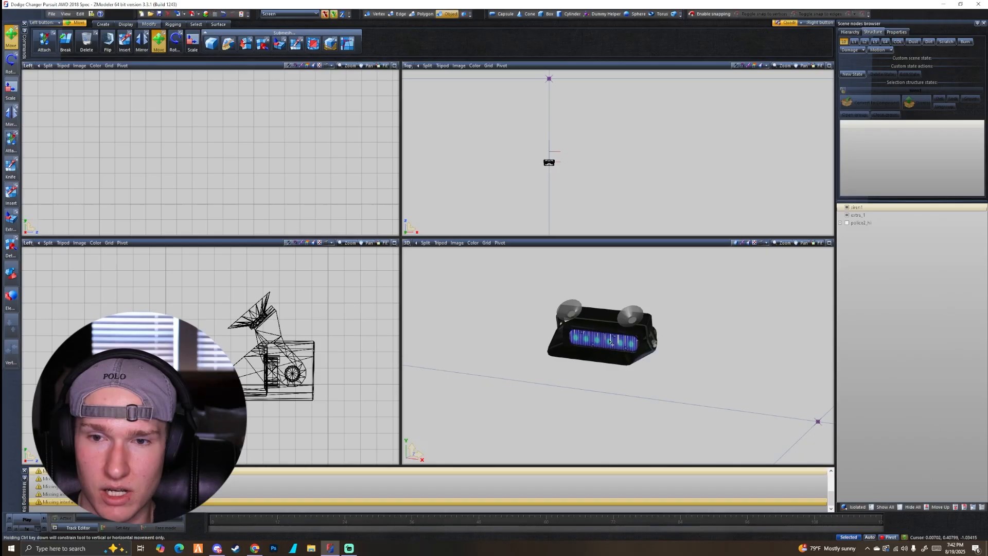
- Open the Material Browser and move the Emissive material directly ahead of ION_mesh in the material order
click(206, 14)
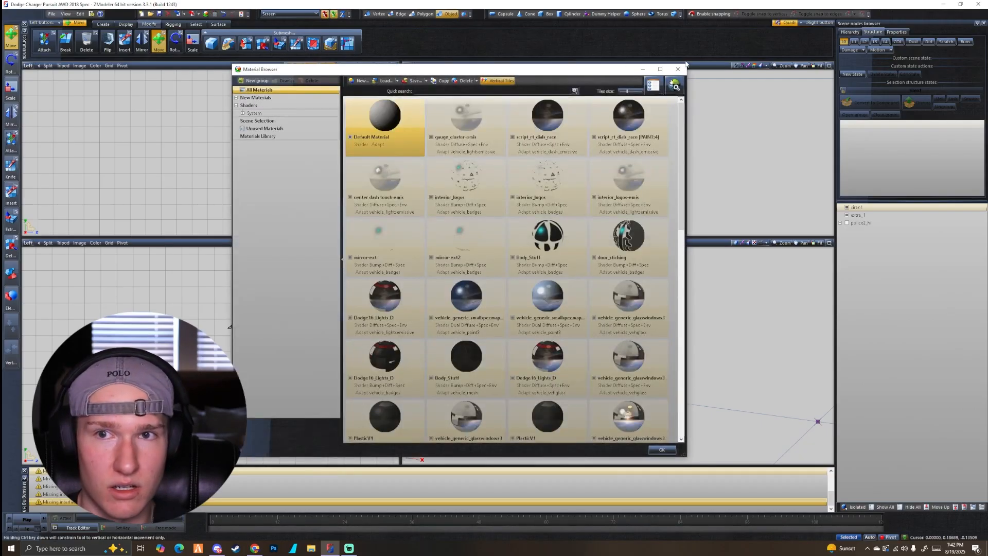
click(677, 69)
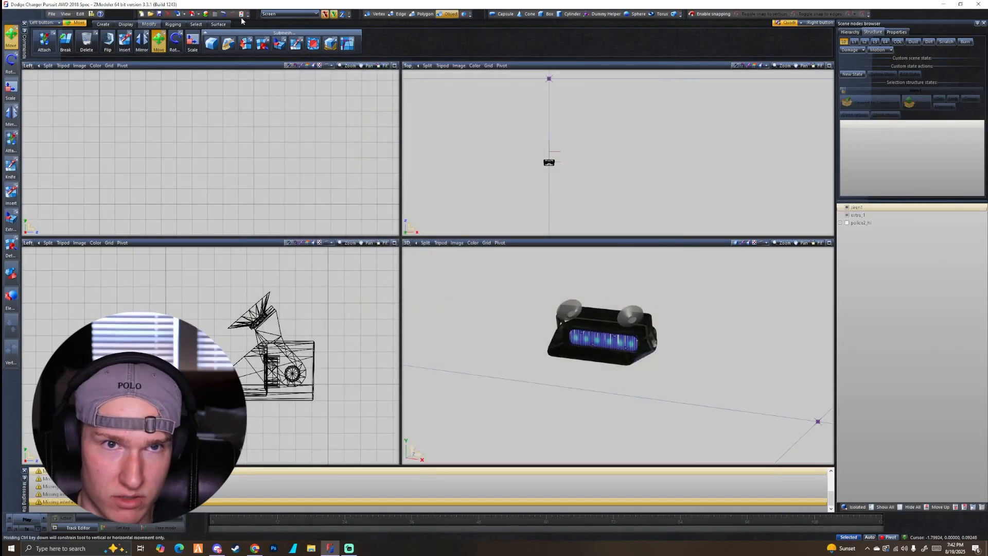
click(205, 14)
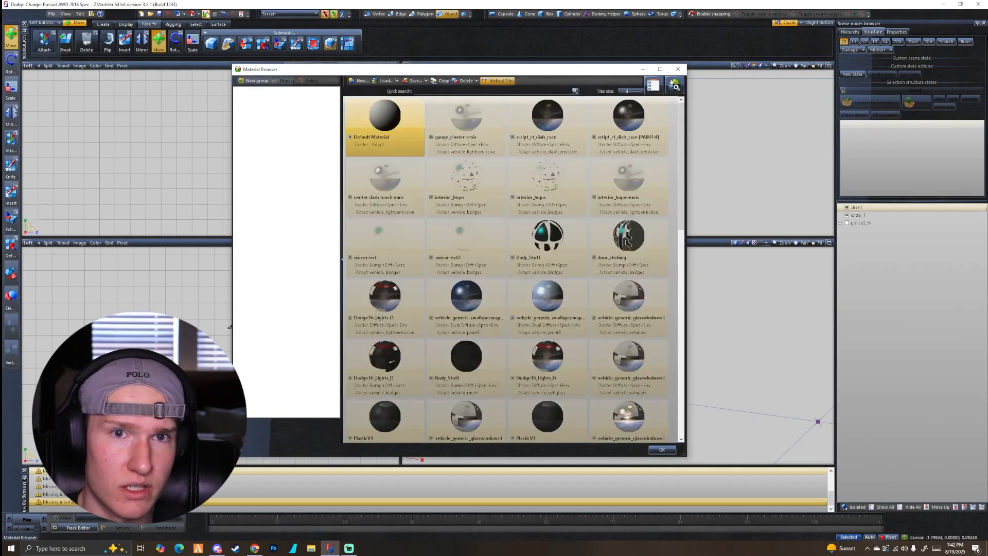
scroll(497, 205, down, 10)
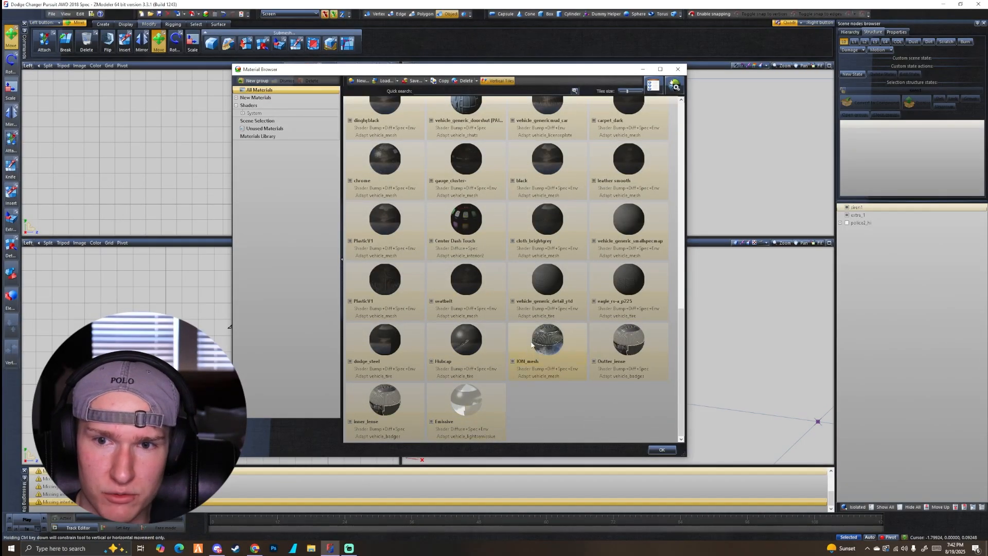
drag(541, 72, 473, 72)
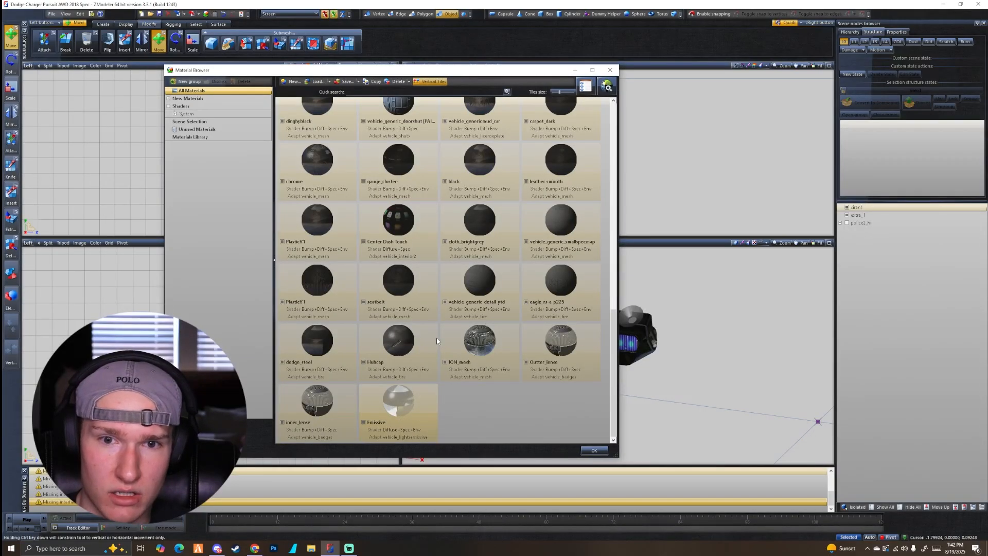
drag(437, 338, 445, 363)
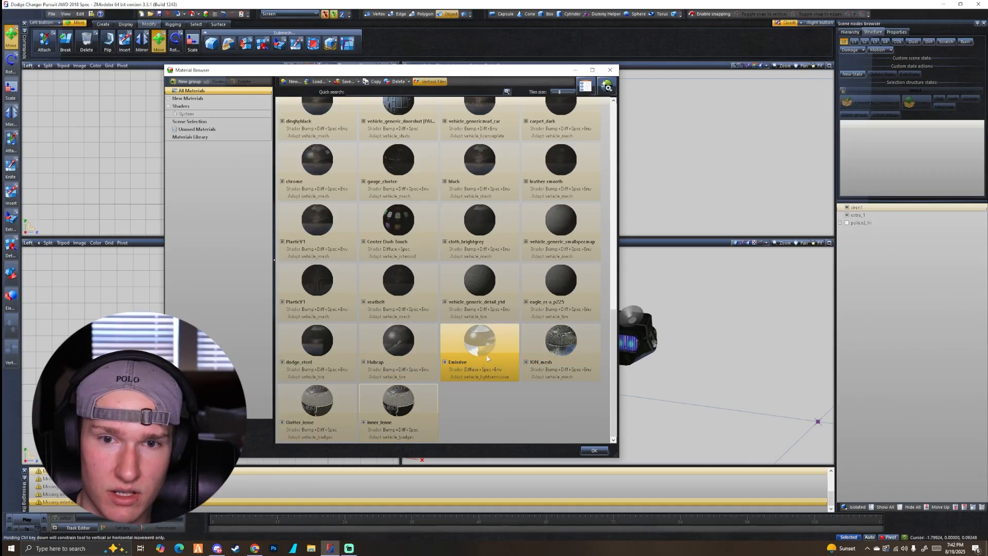
middle_drag(577, 363, 675, 370)
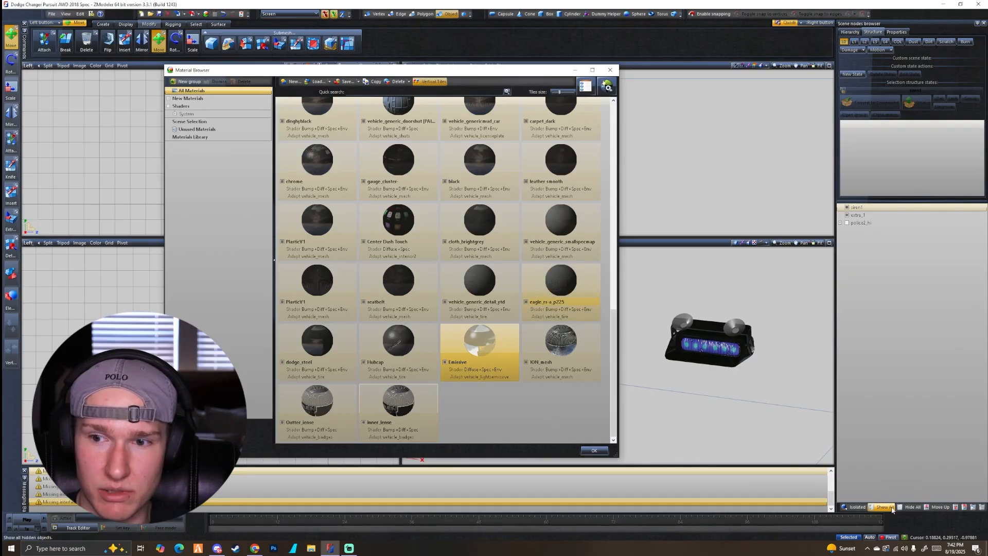
- Show all scene nodes and examine how the light looks through the windshield from different angles
key(ctrl+s)
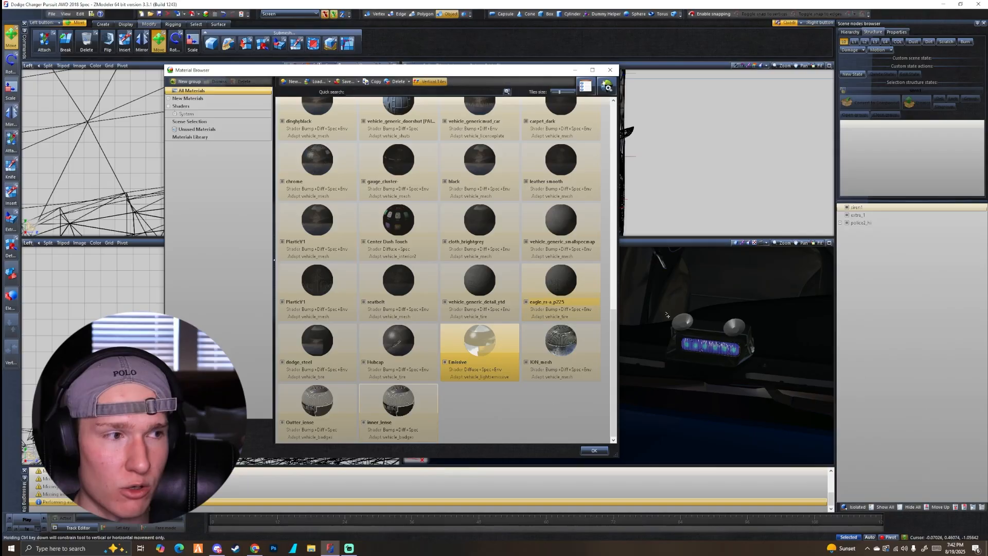
scroll(718, 339, down, 5)
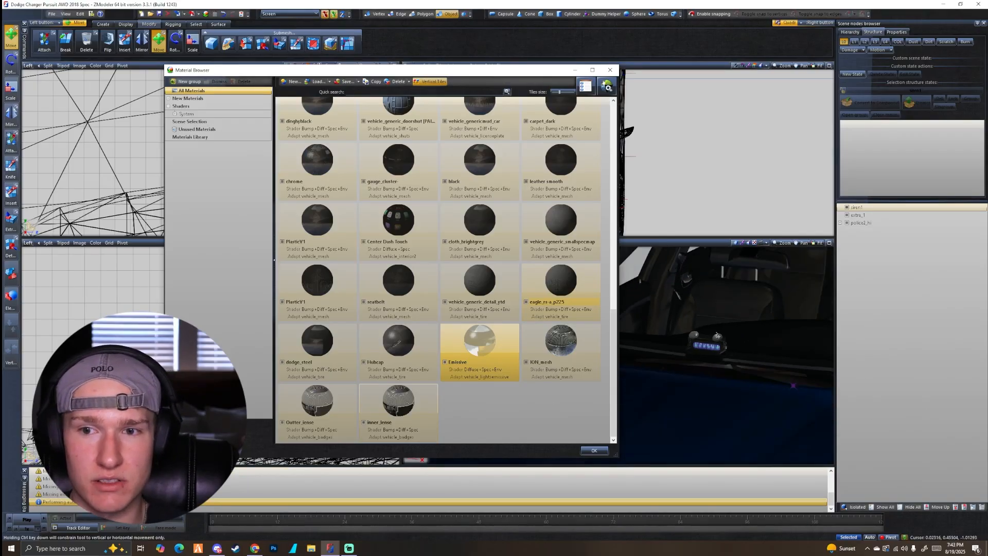
scroll(715, 283, down, 3)
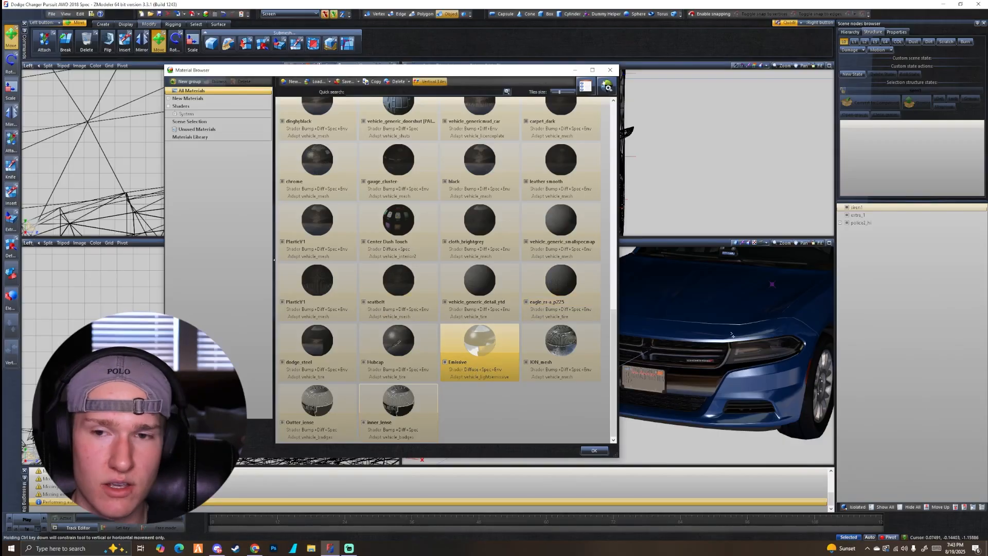
scroll(731, 335, up, 5)
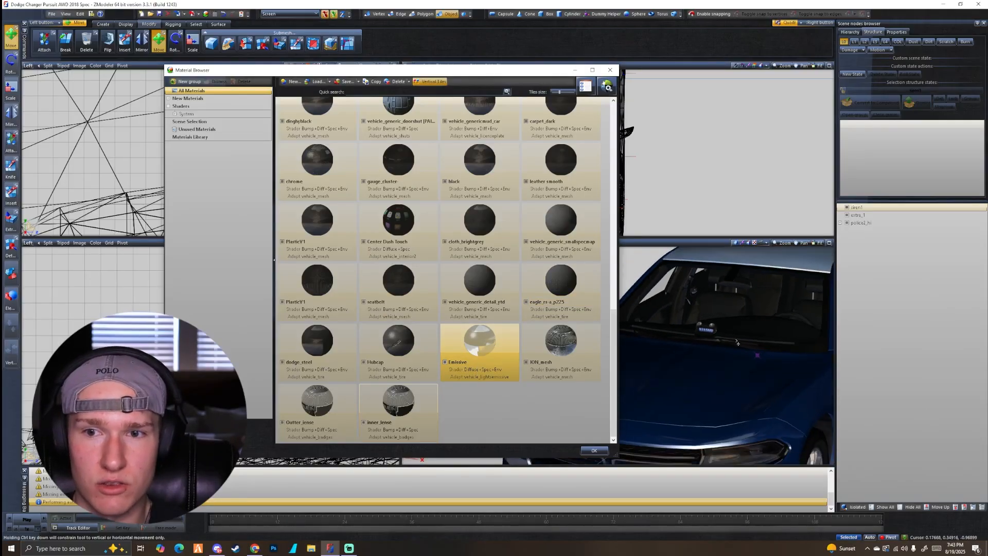
scroll(737, 342, up, 2)
middle_drag(734, 341, 642, 362)
middle_drag(709, 365, 729, 329)
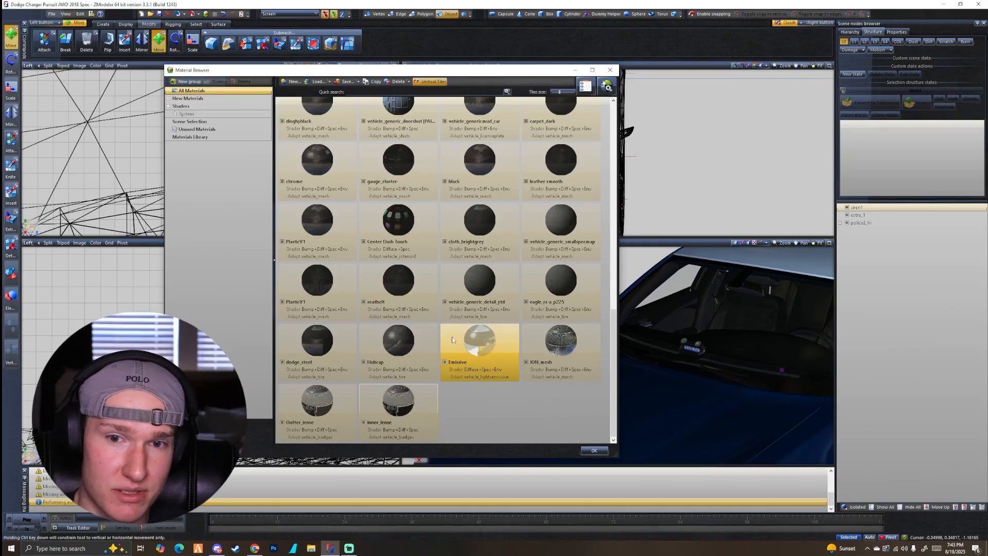
- Move the Emissive material directly after Default Material in the material order
drag(479, 350, 357, 139)
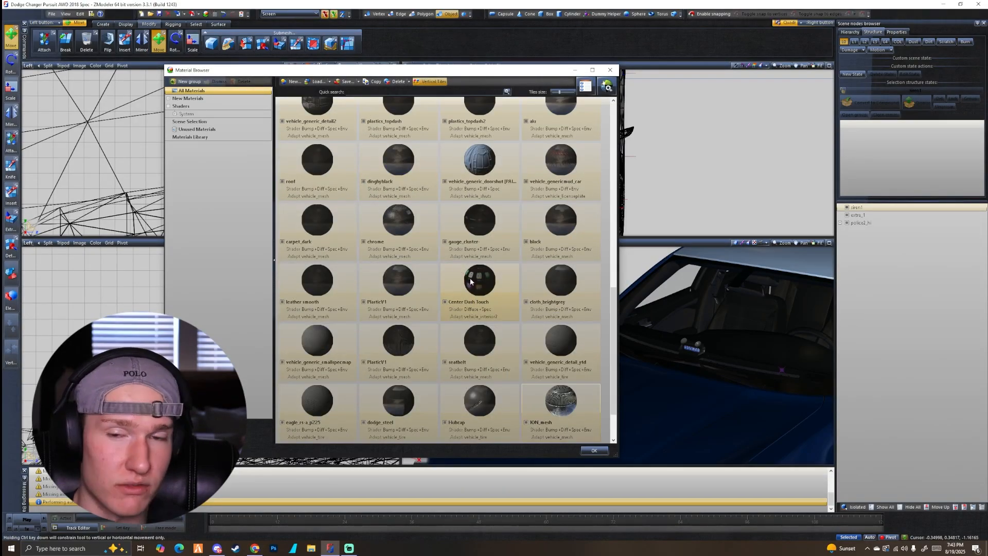
scroll(491, 332, down, 1)
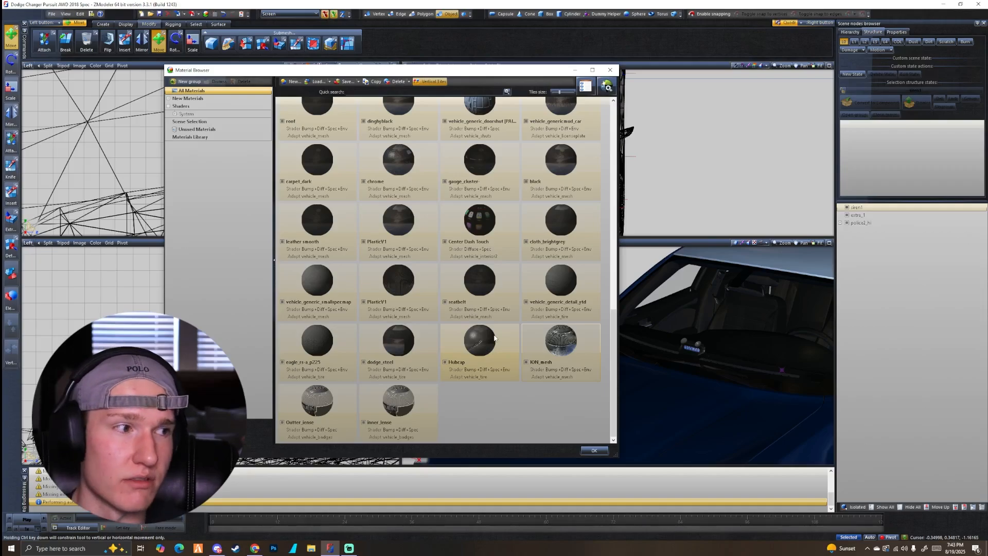
scroll(491, 268, up, 10)
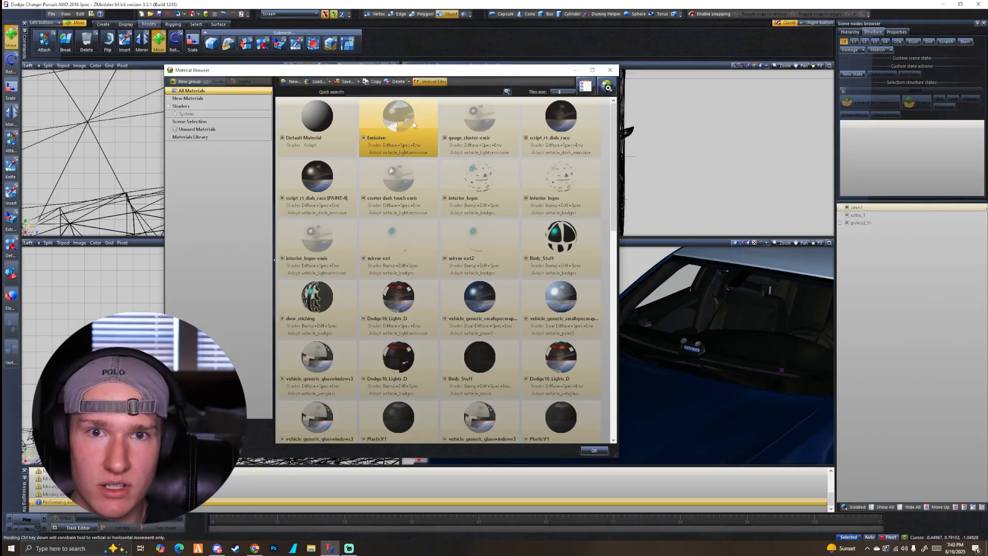
scroll(438, 189, down, 10)
- Hide siren1 and police2_hi so only the extra_1 light housing is shown
scroll(670, 328, up, 6)
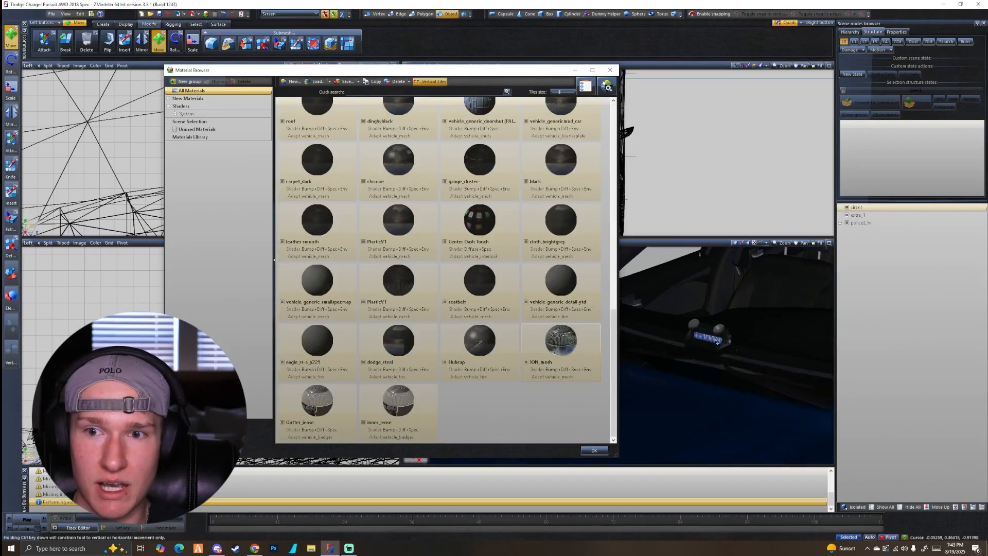
scroll(738, 347, up, 1)
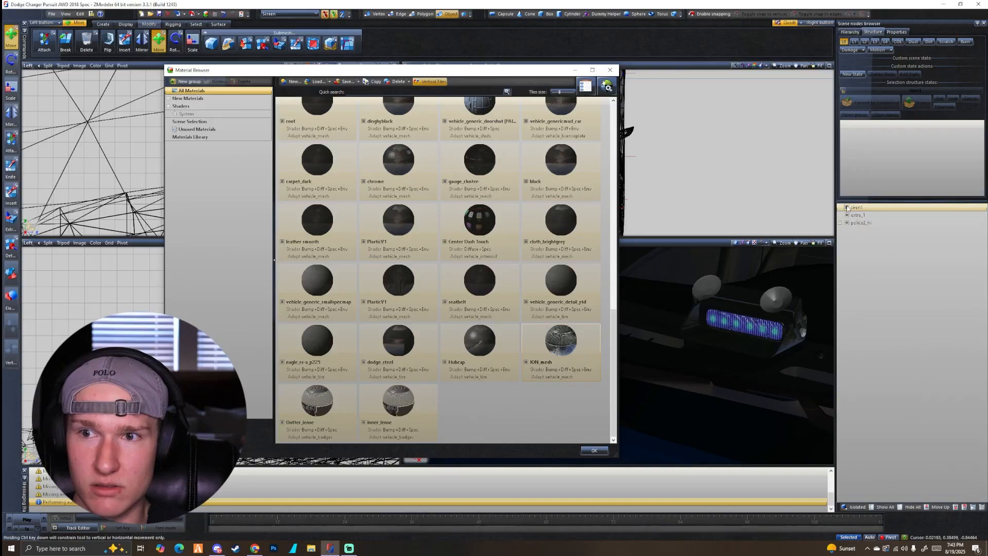
click(847, 207)
middle_drag(727, 337, 695, 346)
click(847, 222)
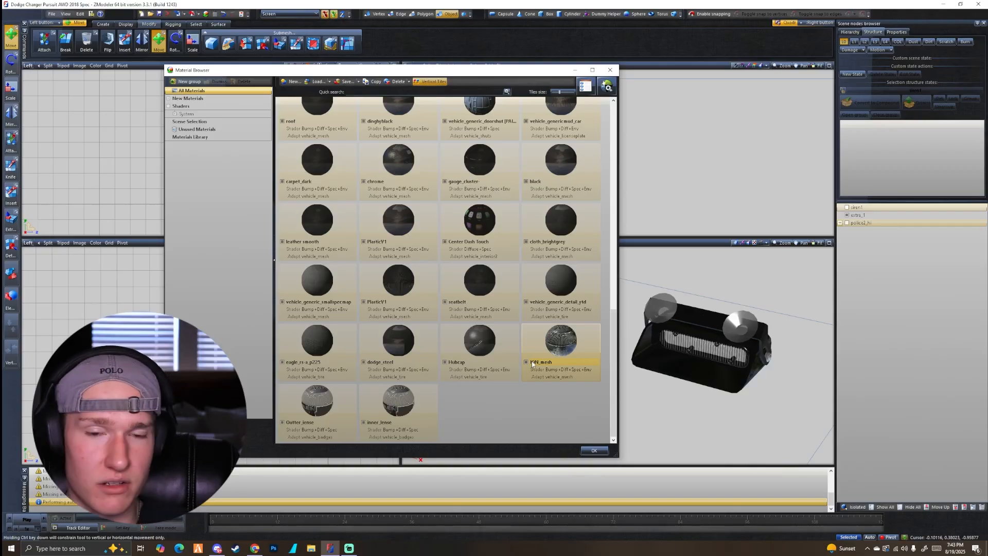
mouse_move(725, 335)
middle_down()
mouse_move(738, 354)
mouse_move(718, 343)
mouse_move(733, 352)
middle_up()
scroll(739, 354, up, 2)
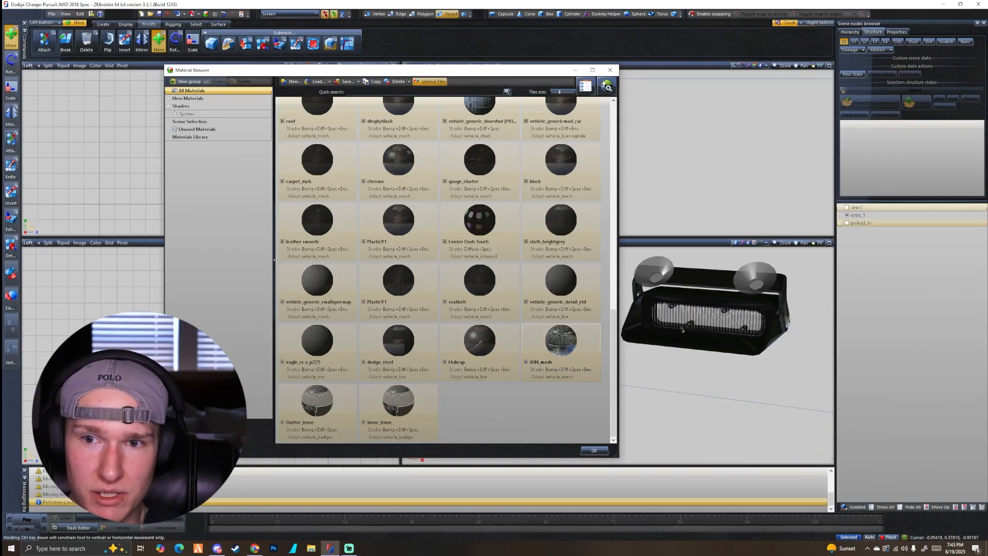
- Toggle the visibility of the ION_mesh and Outter_lense materials to check which housing parts they cover
click(527, 362)
click(527, 362)
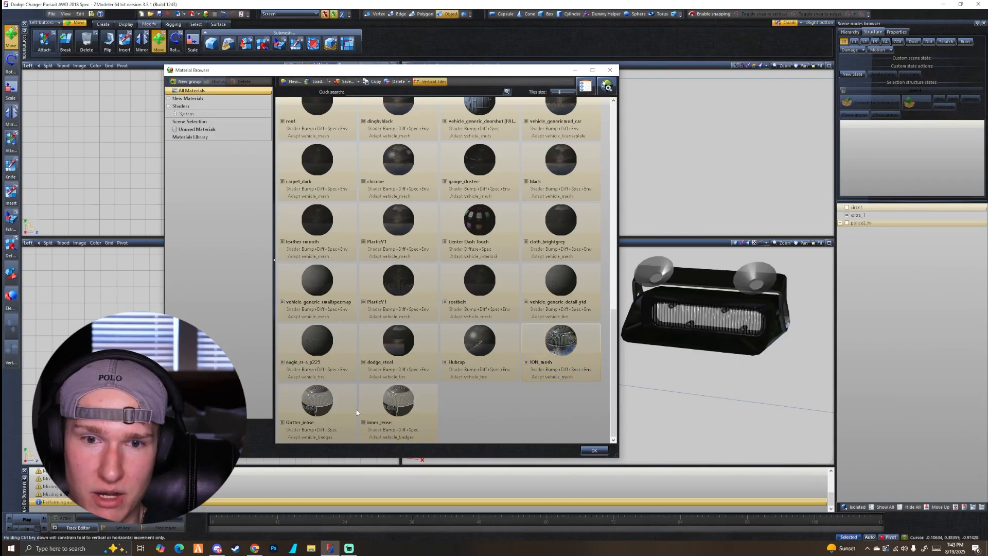
click(364, 422)
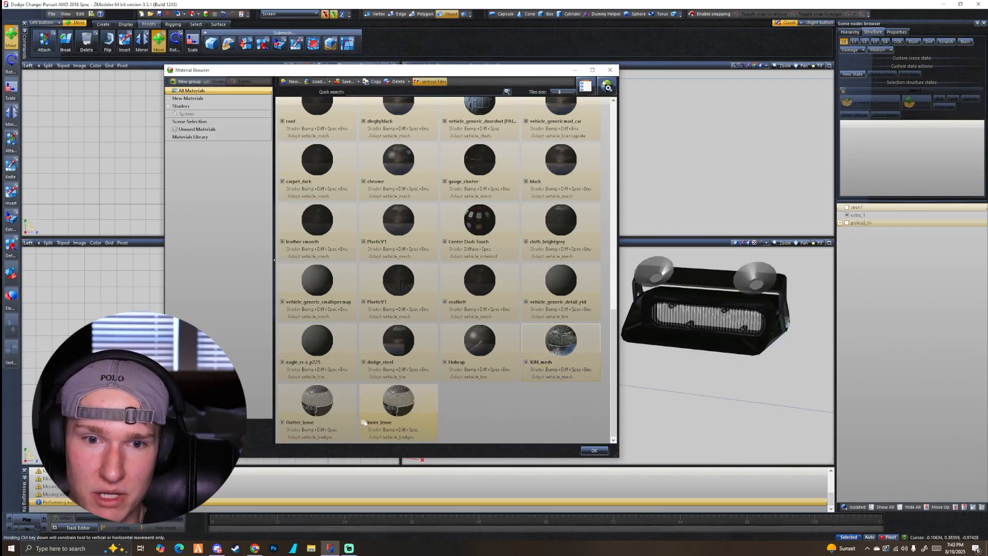
click(282, 422)
click(282, 422)
click(282, 422)
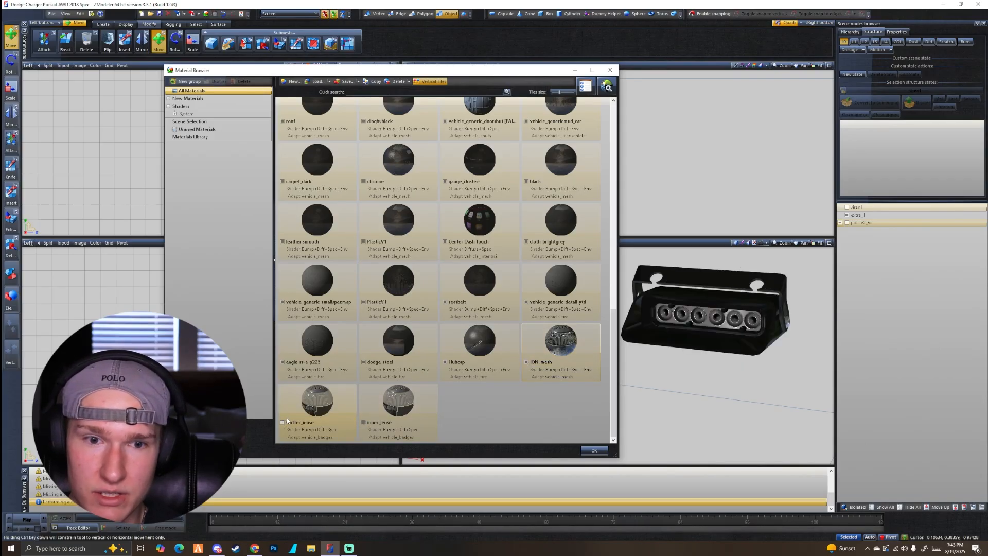
click(282, 422)
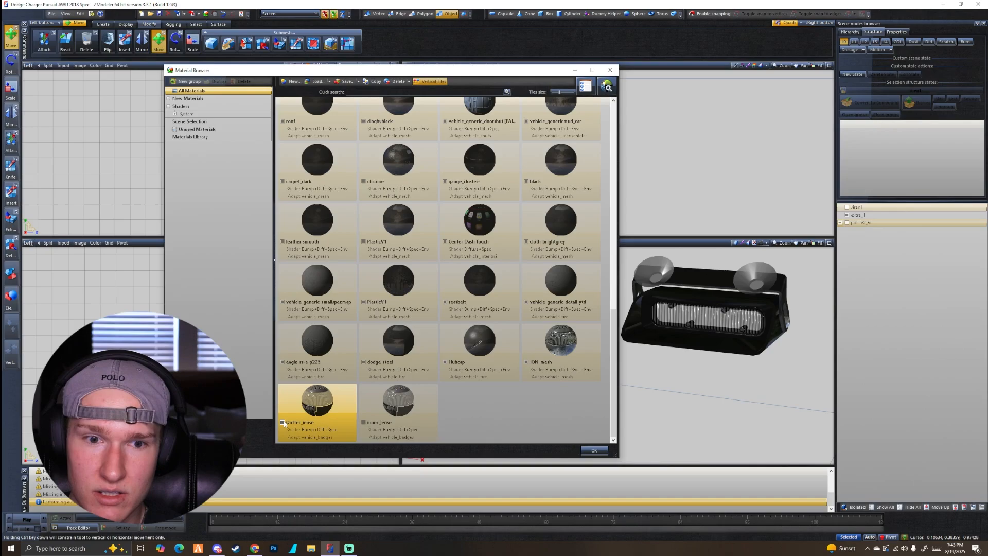
- Move inner_lense ahead of Outter_lense in the material order and toggle both lens materials to compare the result
click(364, 422)
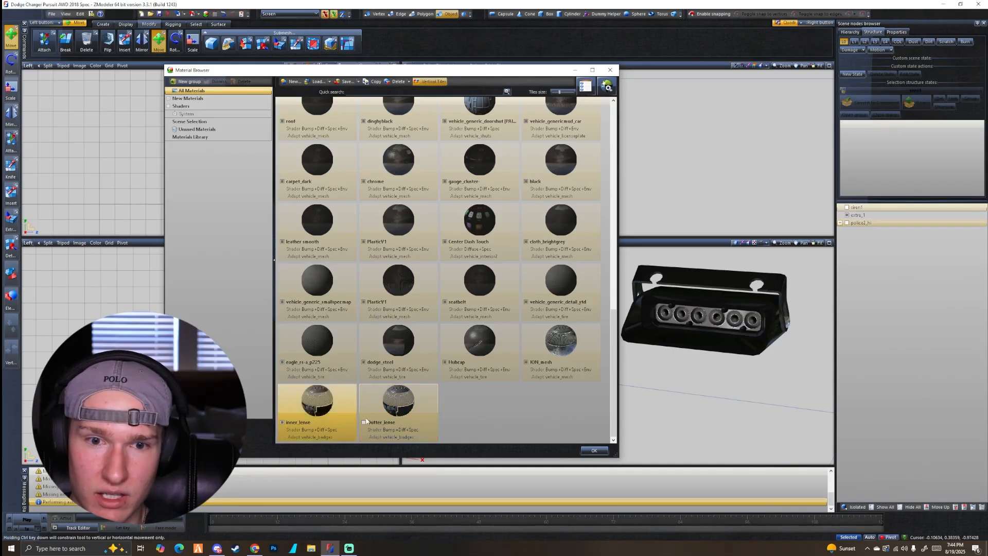
click(364, 423)
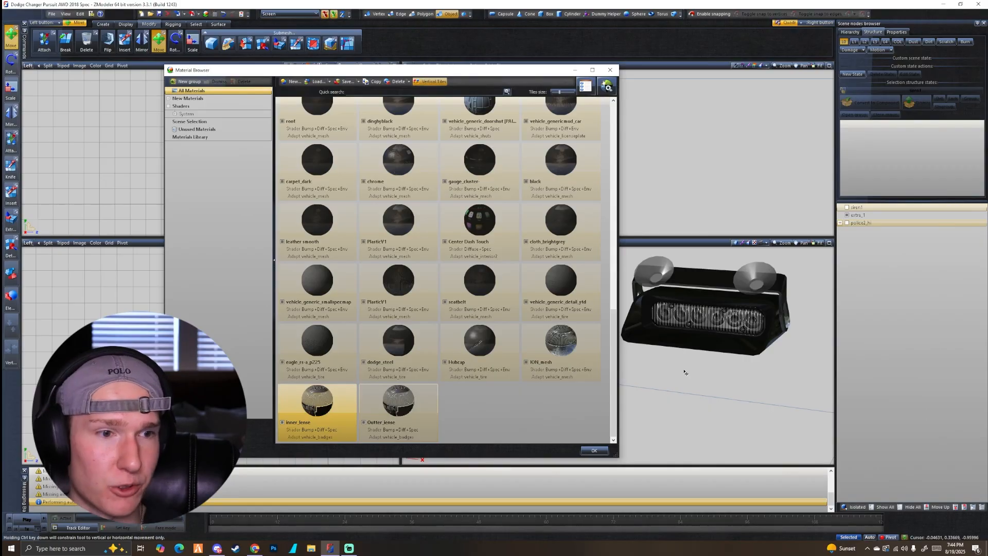
click(283, 423)
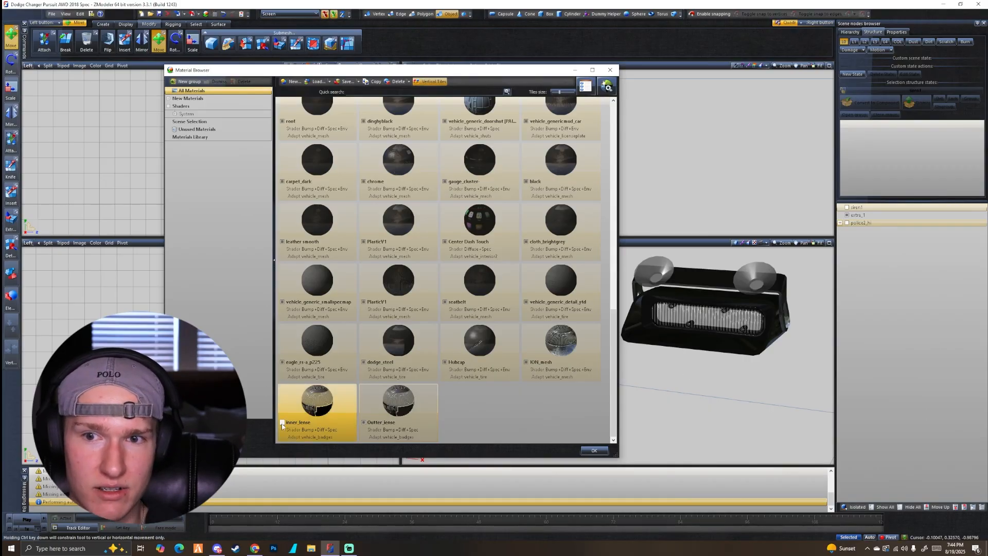
click(283, 423)
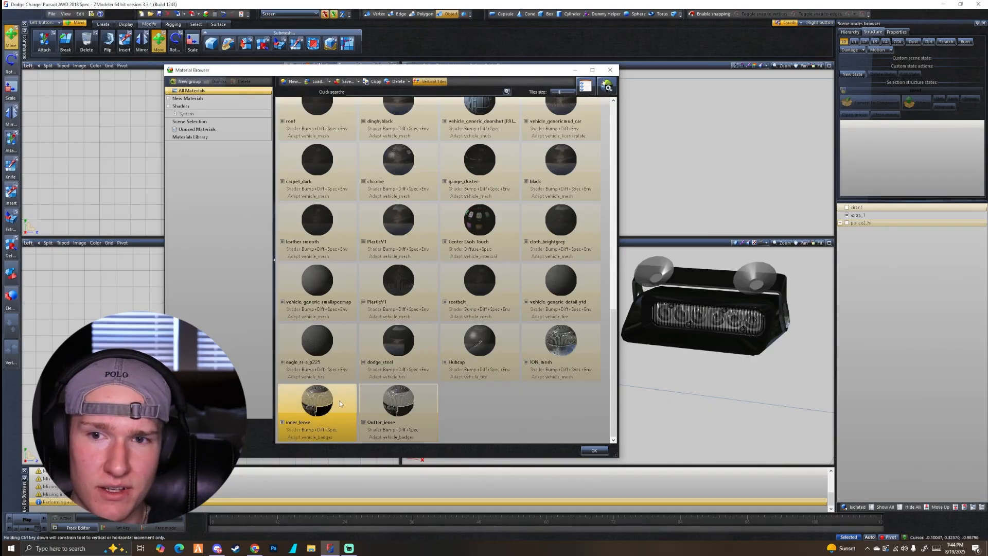
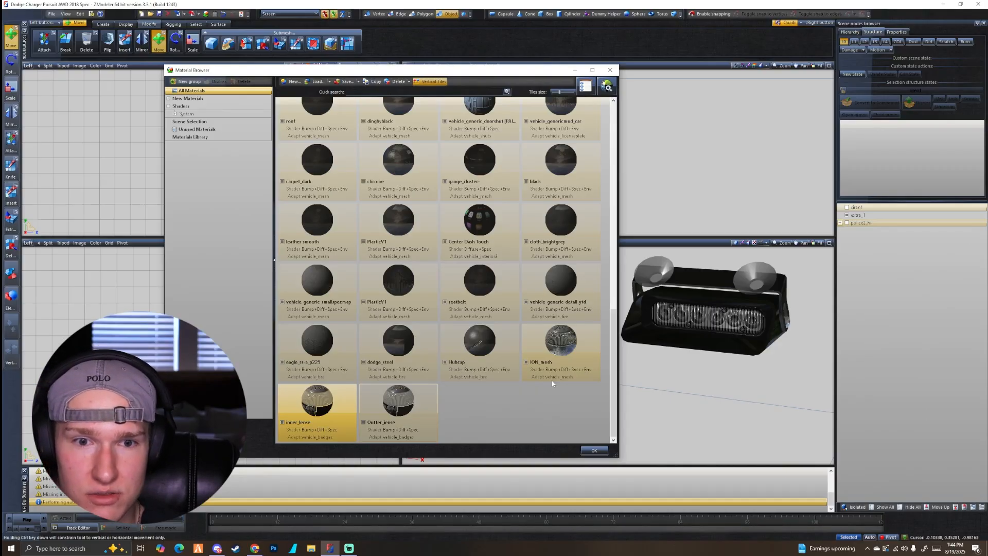
click(283, 422)
click(283, 422)
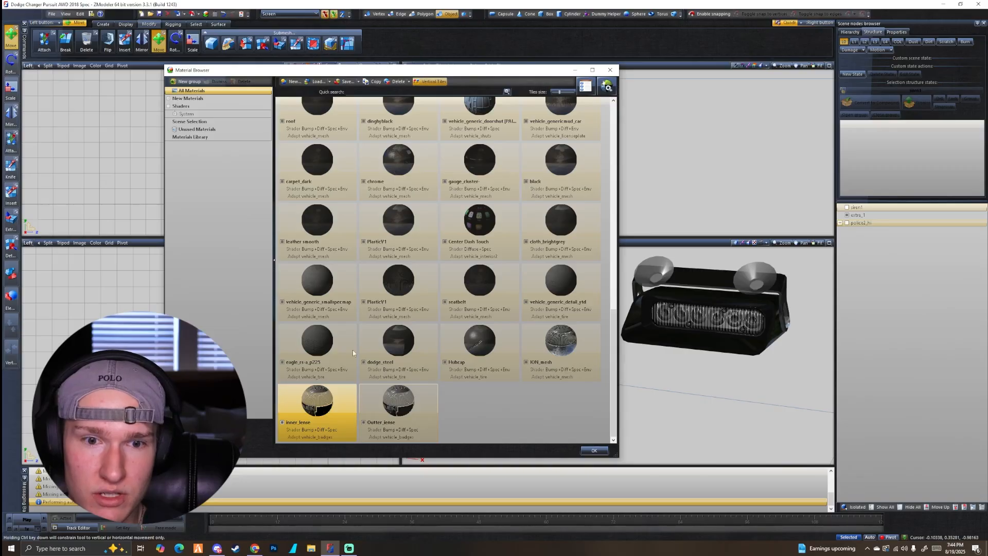
- Move inner_lense and Outter_lense directly after Emissive in the material order, and close the Material Browser
scroll(489, 292, up, 15)
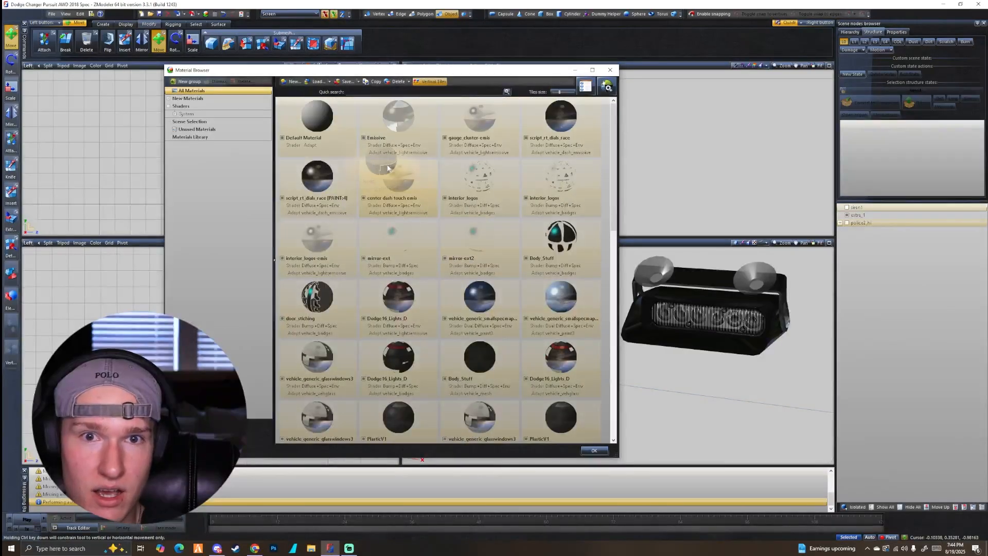
drag(361, 129, 439, 121)
scroll(439, 121, down, 15)
drag(399, 404, 547, 160)
scroll(553, 261, up, 15)
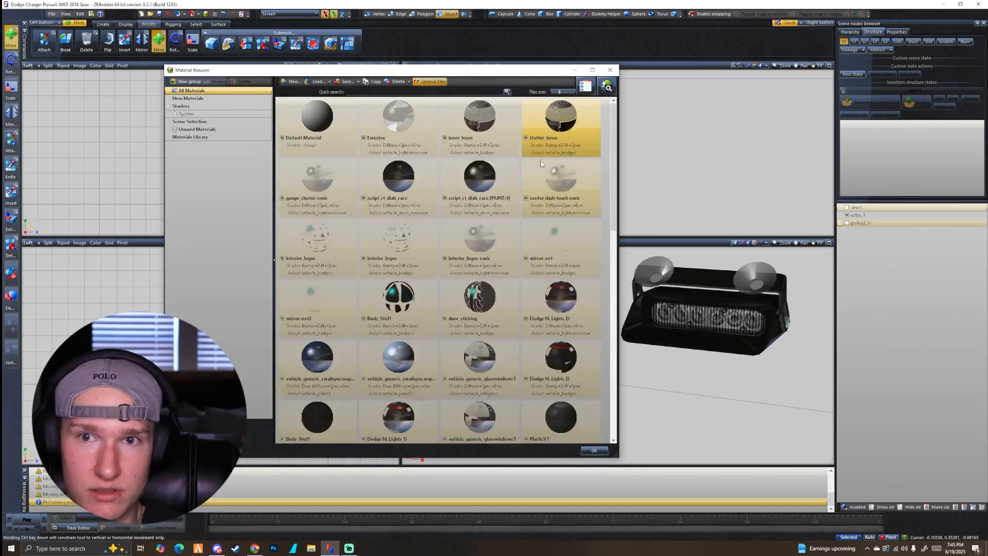
click(607, 88)
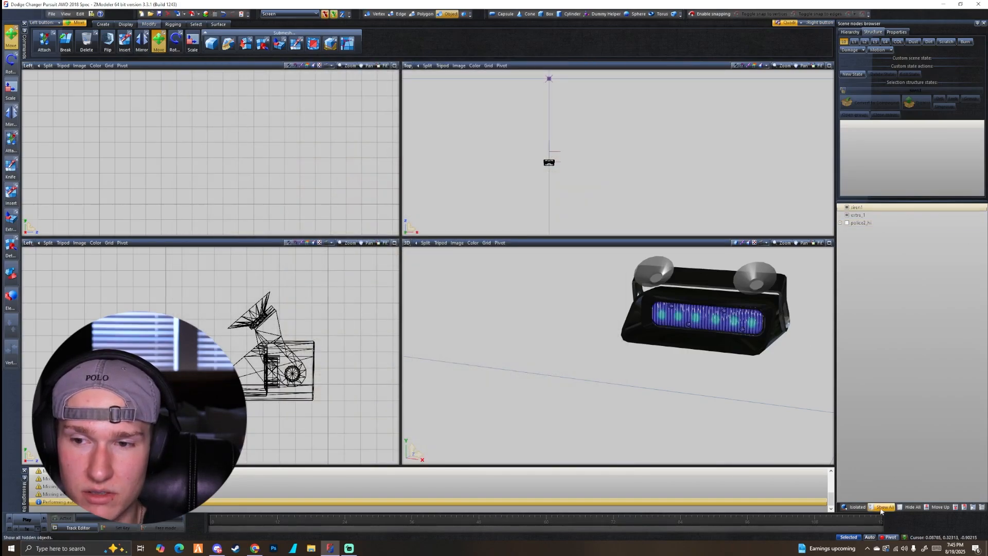
- Show siren1 and police2_hi again with extra_1, and review the material order in the Material Browser
click(847, 223)
click(846, 207)
drag(854, 223, 874, 224)
click(847, 208)
click(847, 216)
click(847, 215)
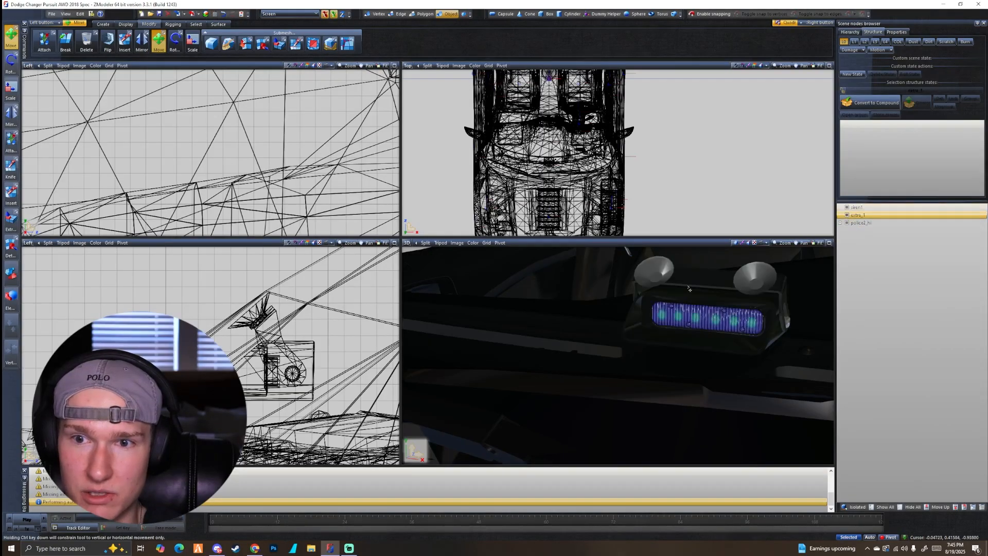
click(206, 14)
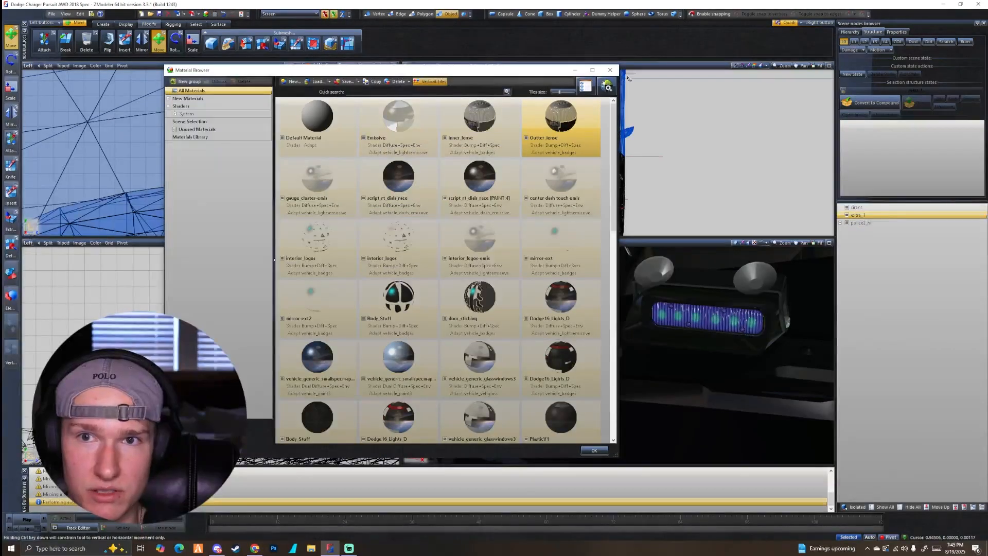
click(617, 70)
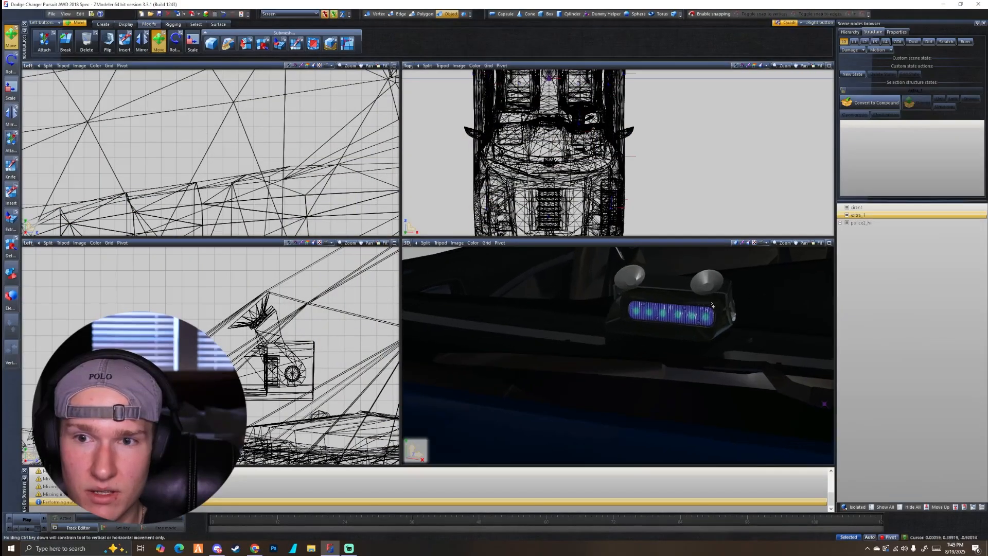
- Toggle the visibility of extra_1 and siren1 to compare the light with and without its emissive mesh behind the windshield
ctrl+click(864, 209)
click(846, 215)
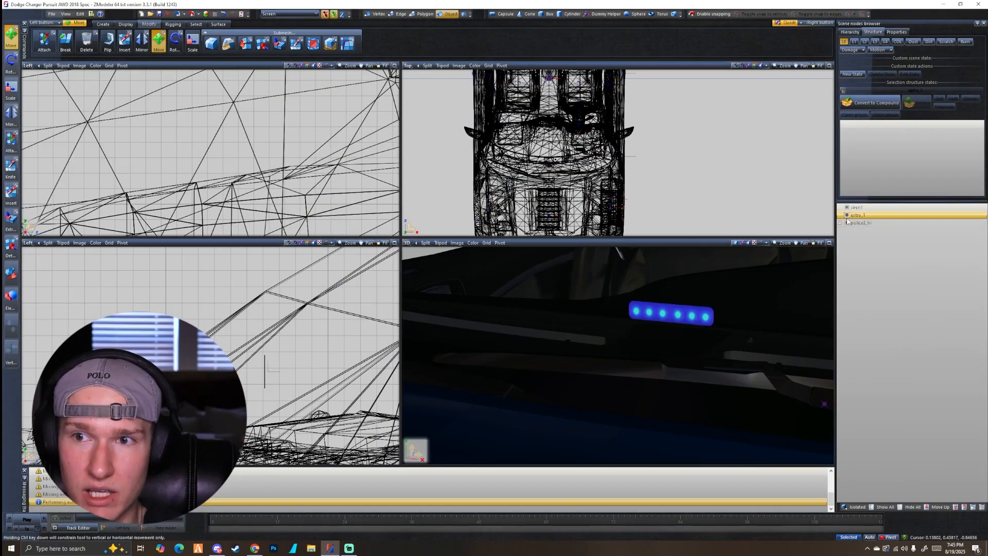
click(847, 215)
middle_drag(746, 288, 656, 314)
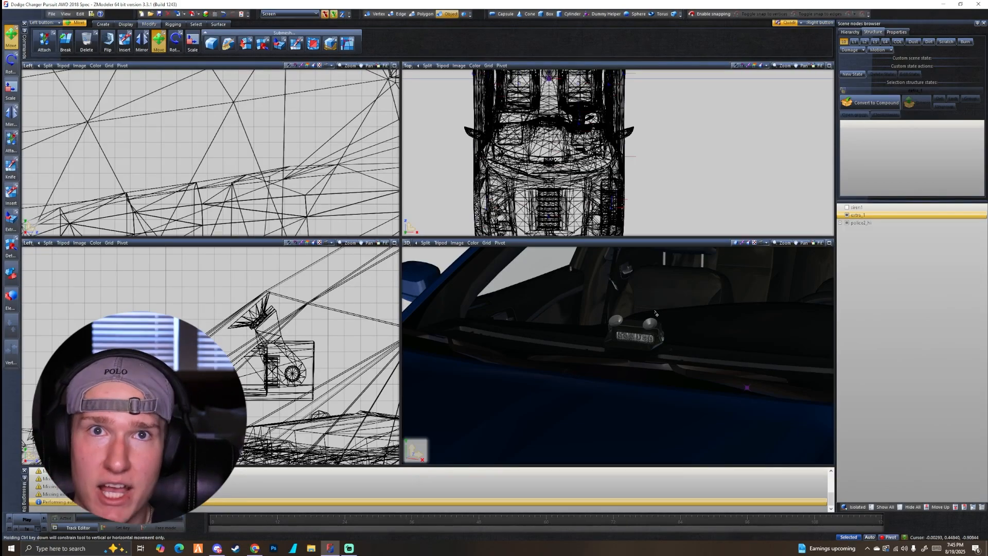
- Hide police2_hi and extra_1 so only the siren1 light mesh is shown
scroll(655, 312, up, 3)
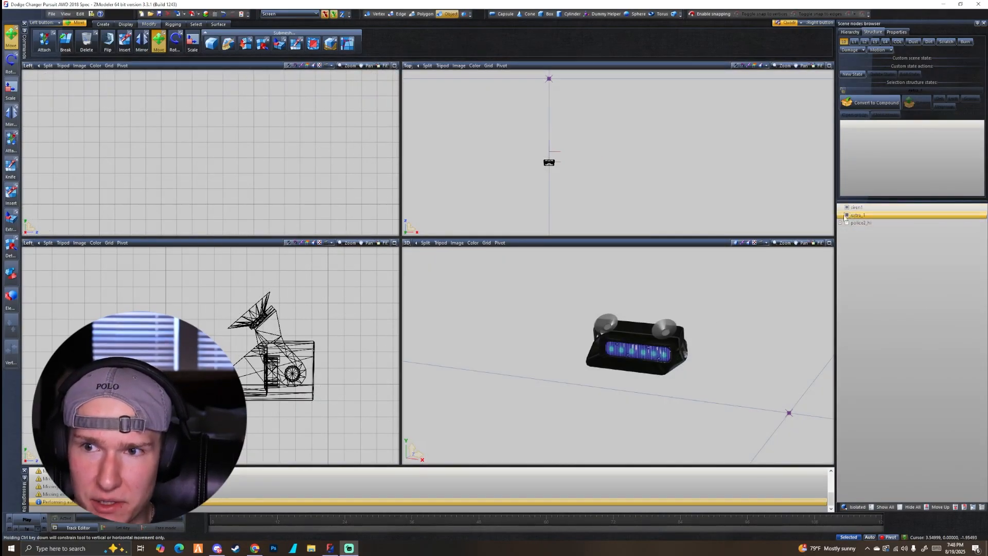
scroll(558, 155, up, 3)
click(558, 154)
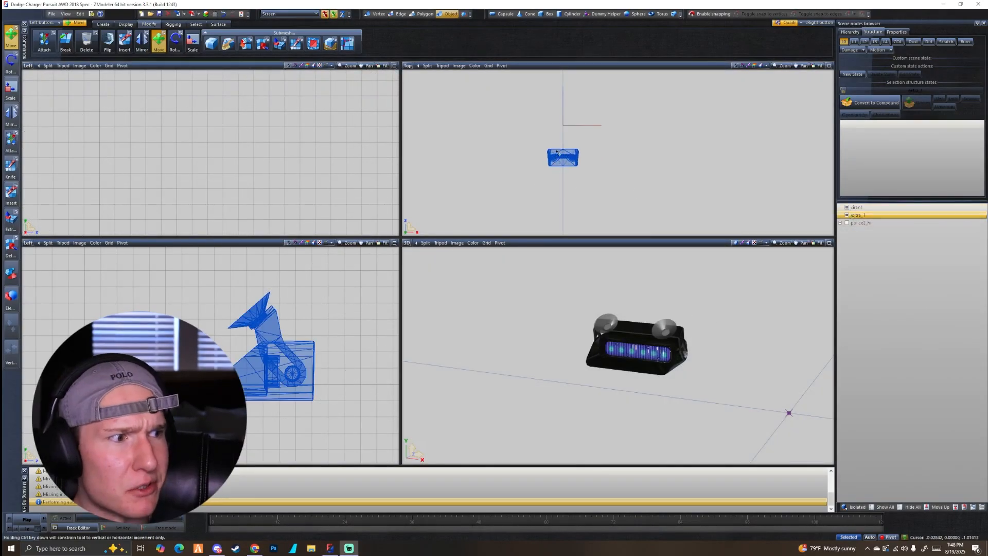
click(504, 133)
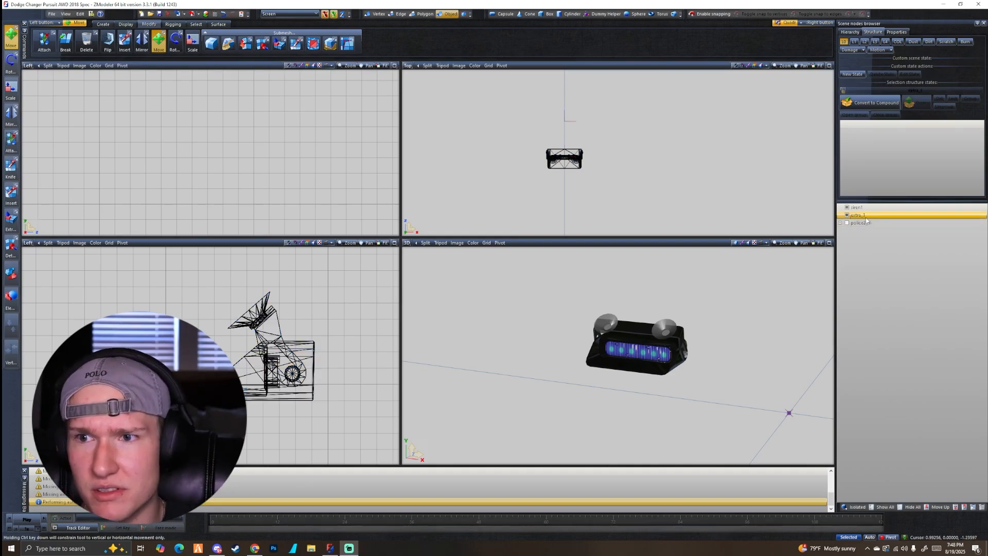
click(846, 217)
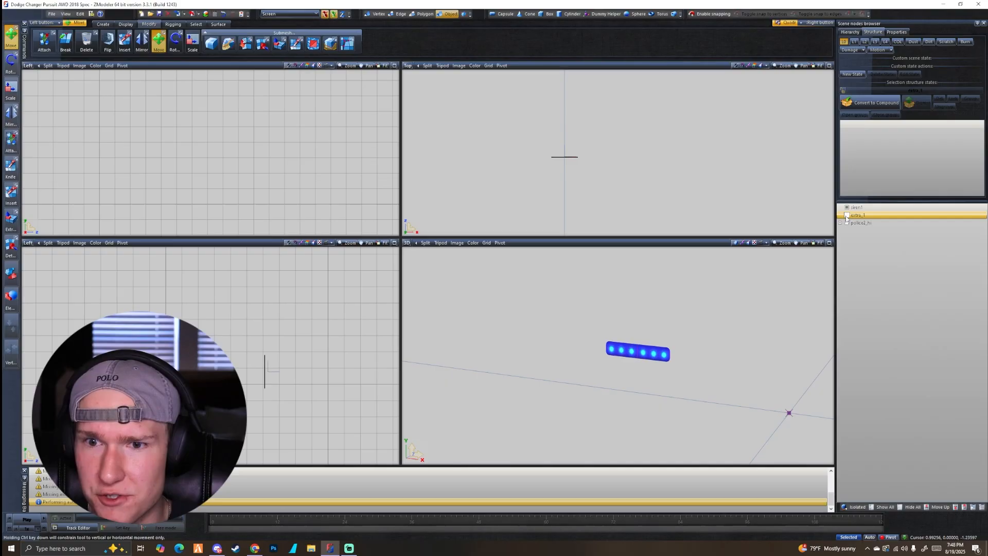
- Show the siren1 and extra_1 nodes and select both objects together in the Top view
click(847, 208)
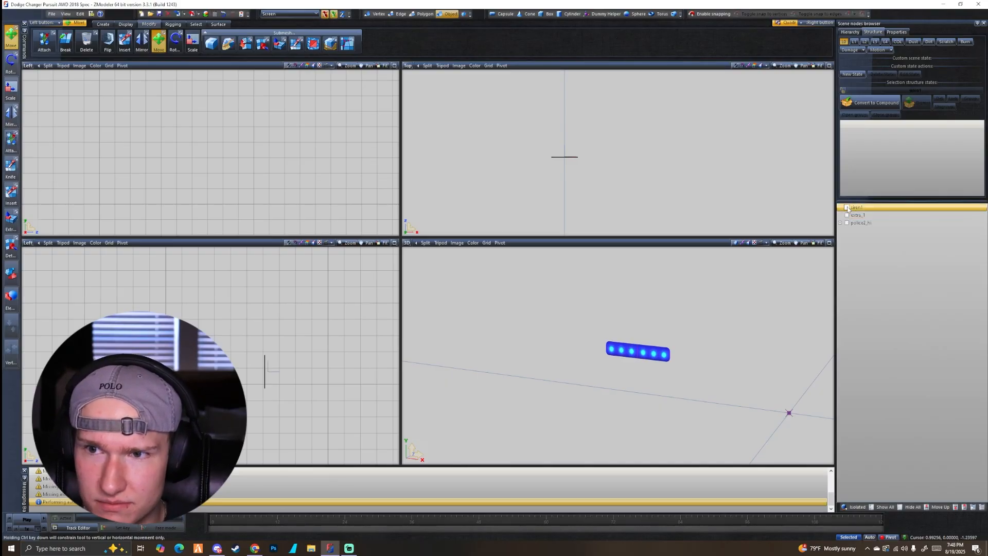
click(846, 215)
click(847, 207)
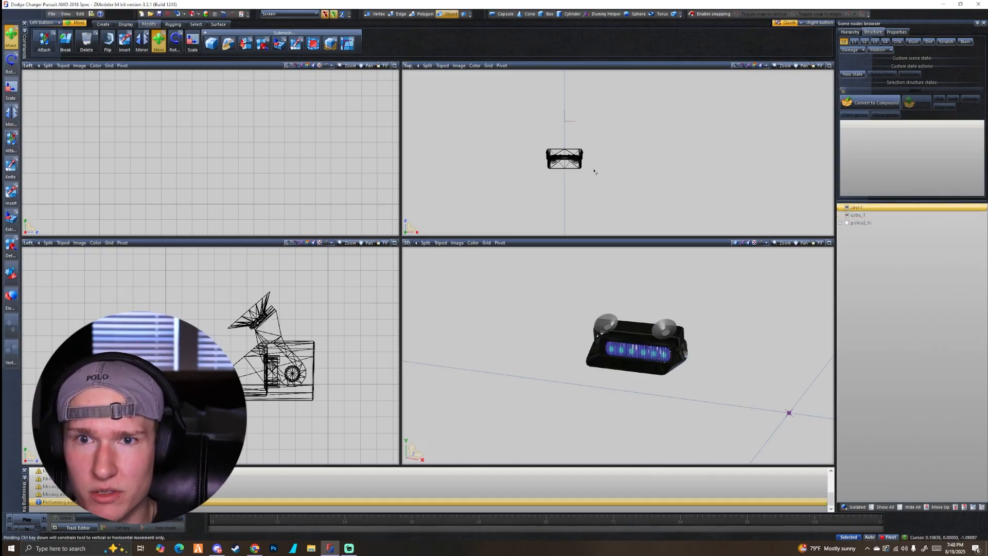
scroll(594, 171, down, 2)
key(q)
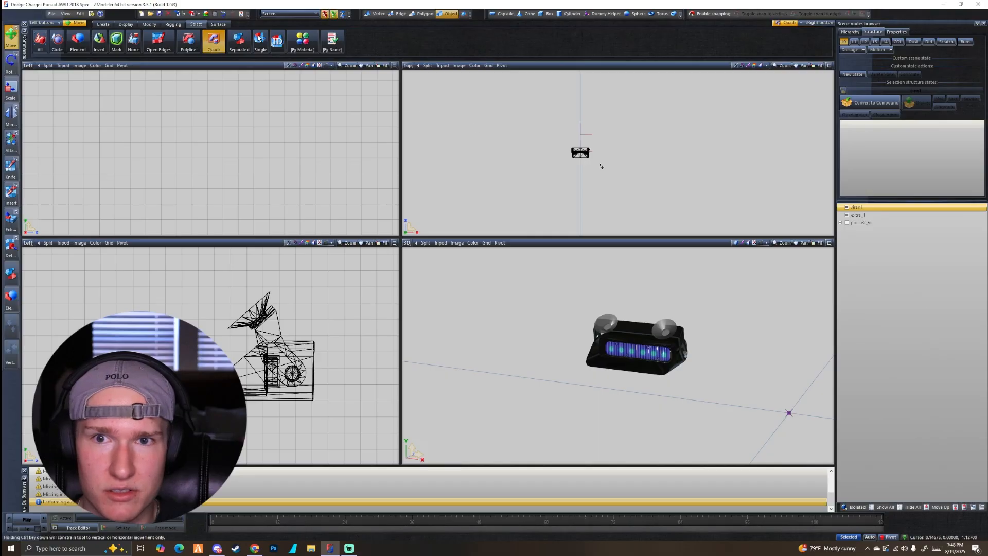
scroll(600, 166, up, 1)
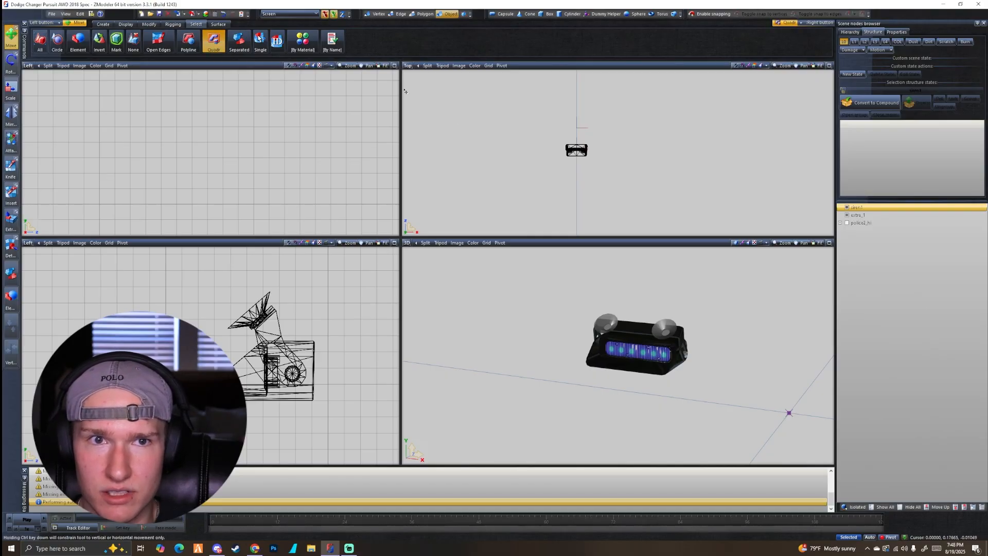
drag(504, 104, 667, 186)
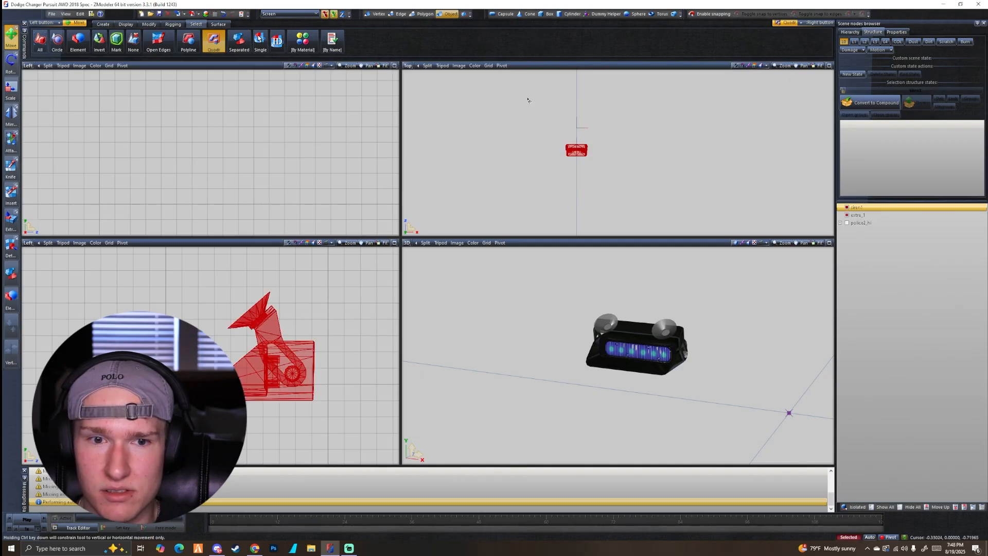
- Reset the local axes of the selected siren1 and extra_1 objects to world
click(125, 25)
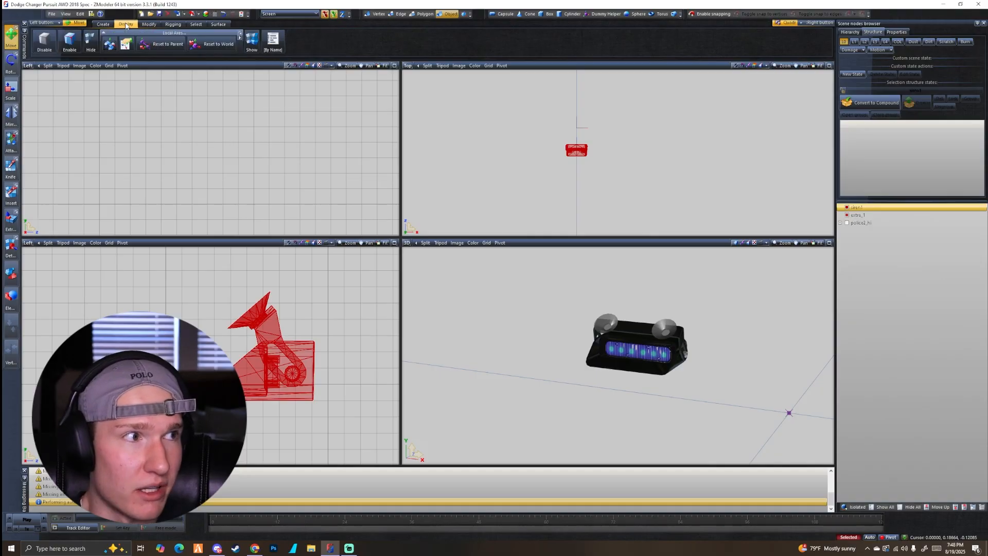
click(209, 46)
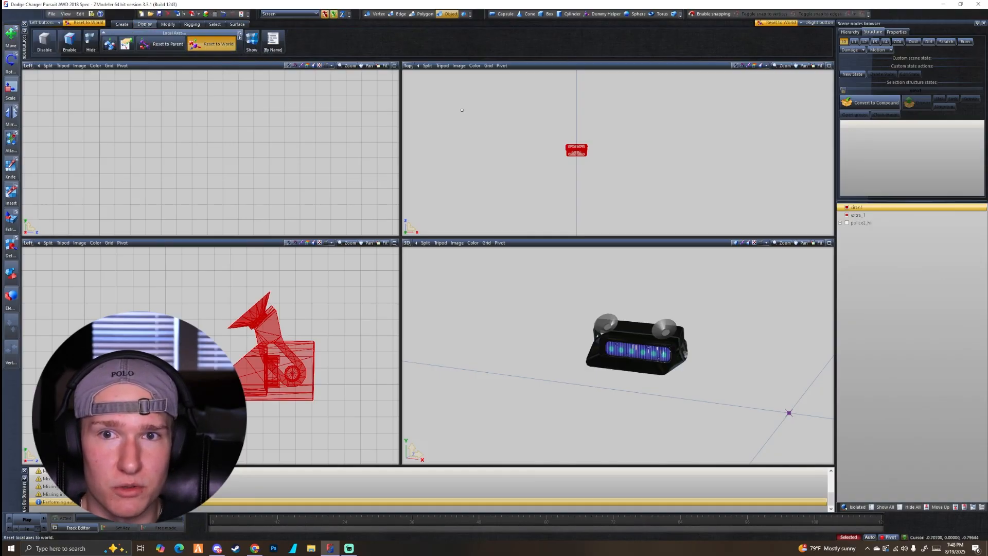
click(161, 44)
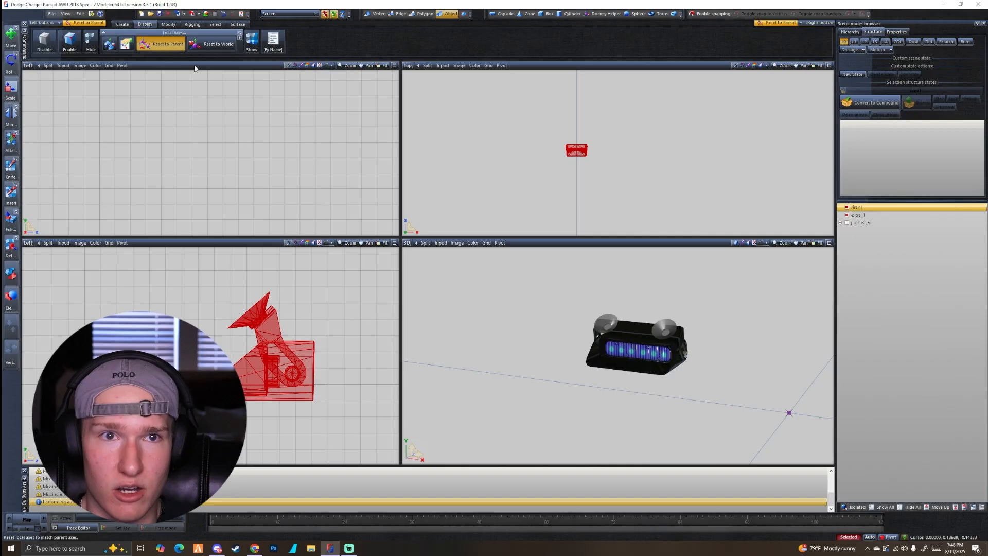
click(212, 44)
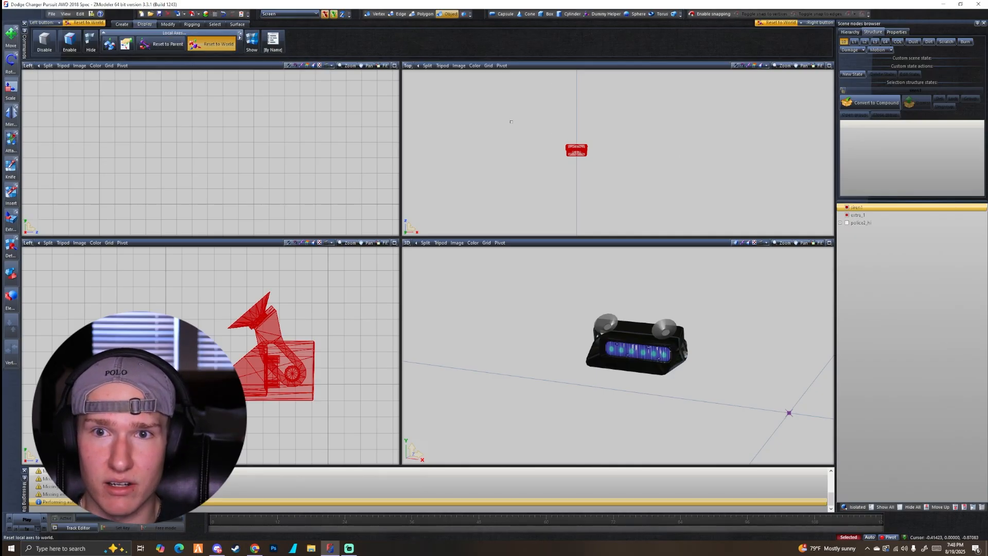
click(584, 152)
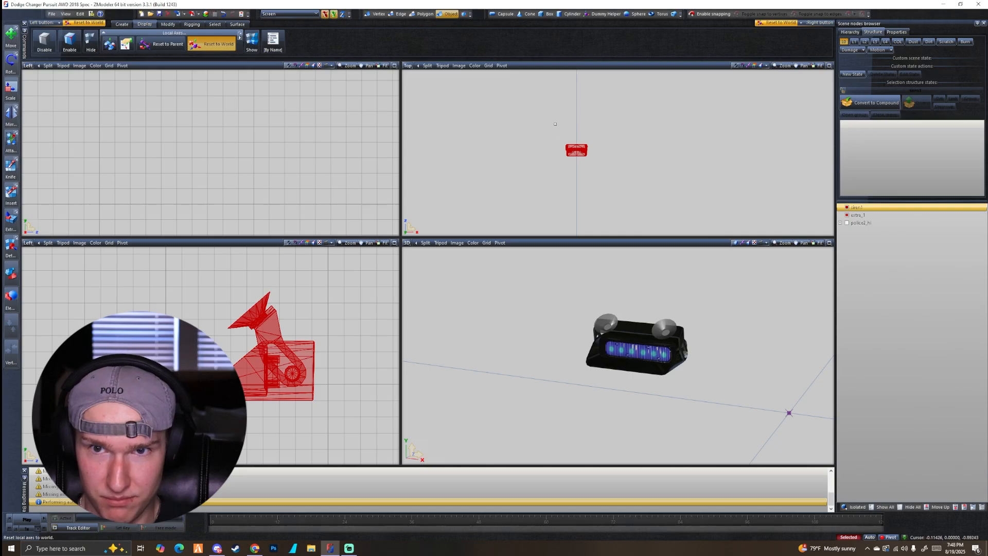
click(160, 43)
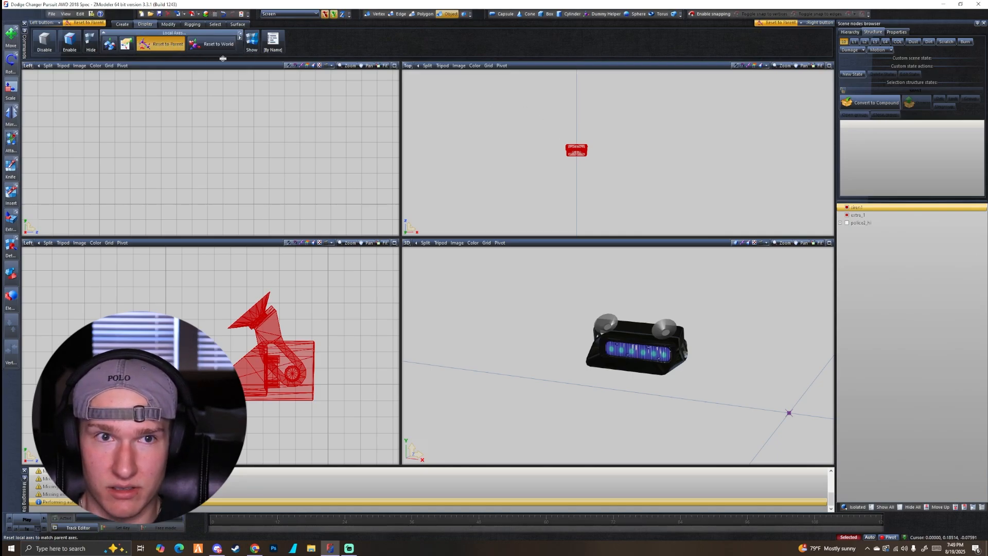
- Center the local axes of siren1 and extra_1 on the objects while keeping the axes orientation
click(110, 45)
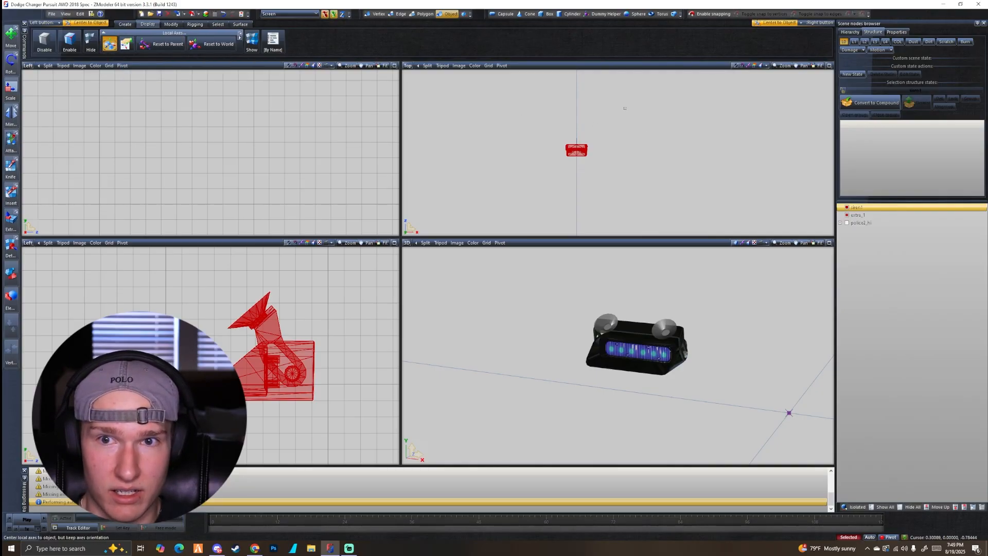
click(240, 33)
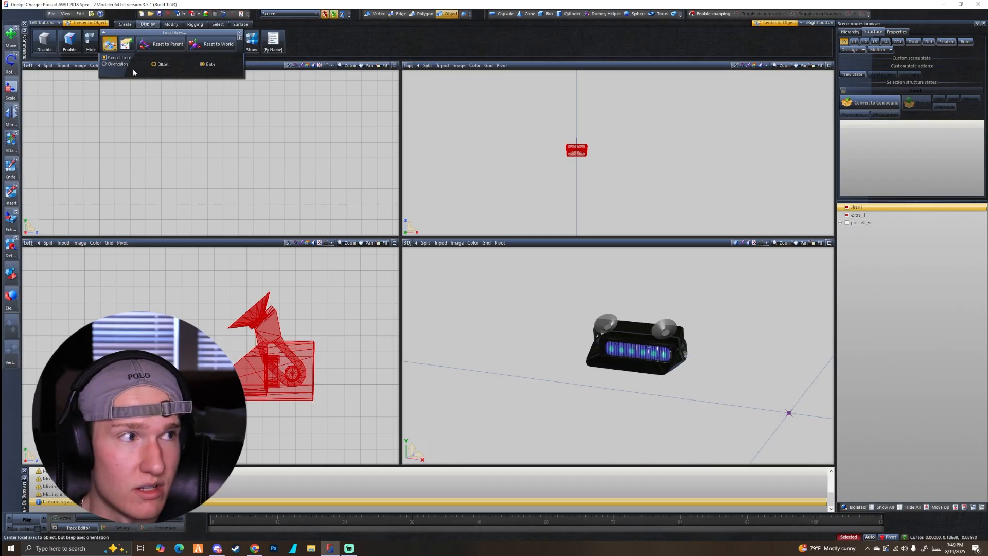
click(240, 34)
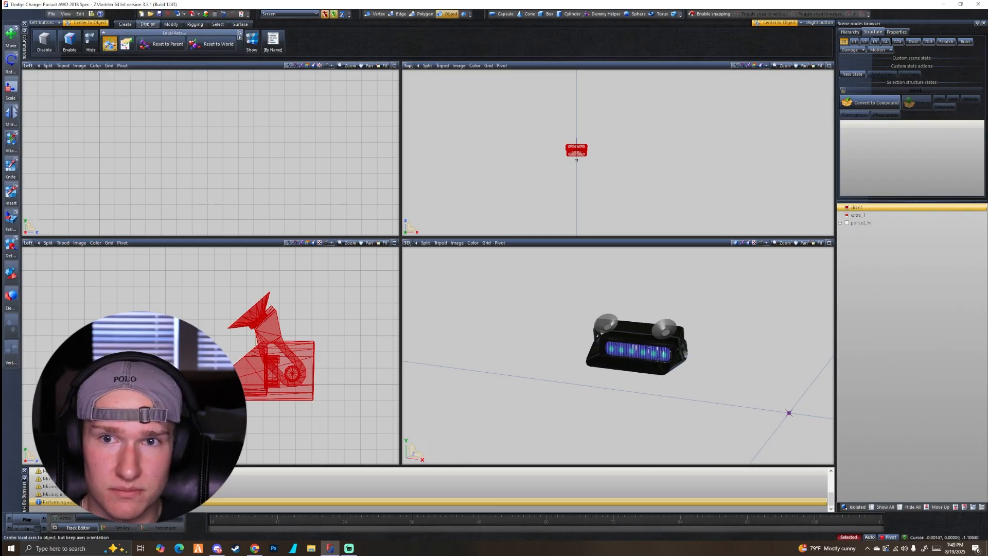
scroll(576, 153, up, 2)
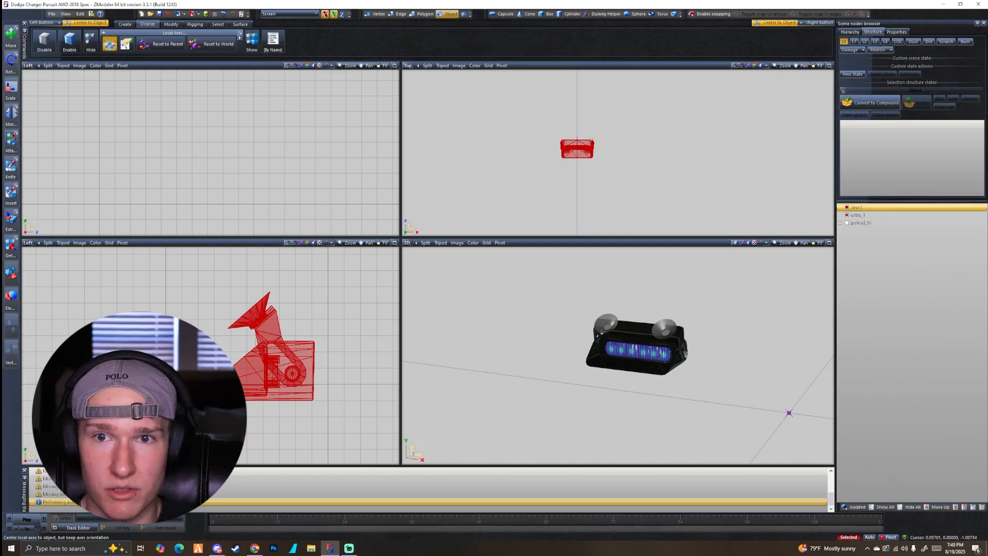
scroll(576, 148, up, 3)
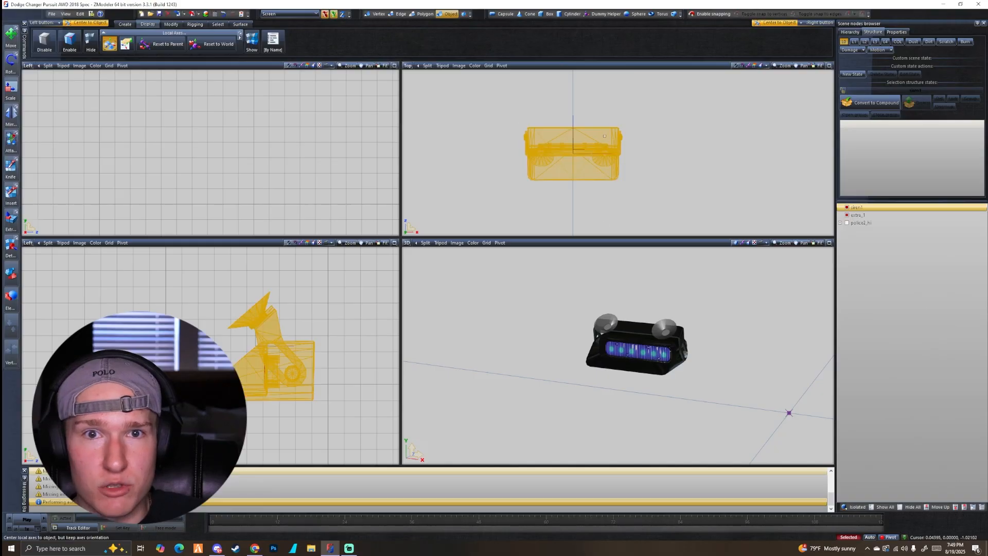
scroll(612, 142, down, 3)
scroll(612, 141, down, 2)
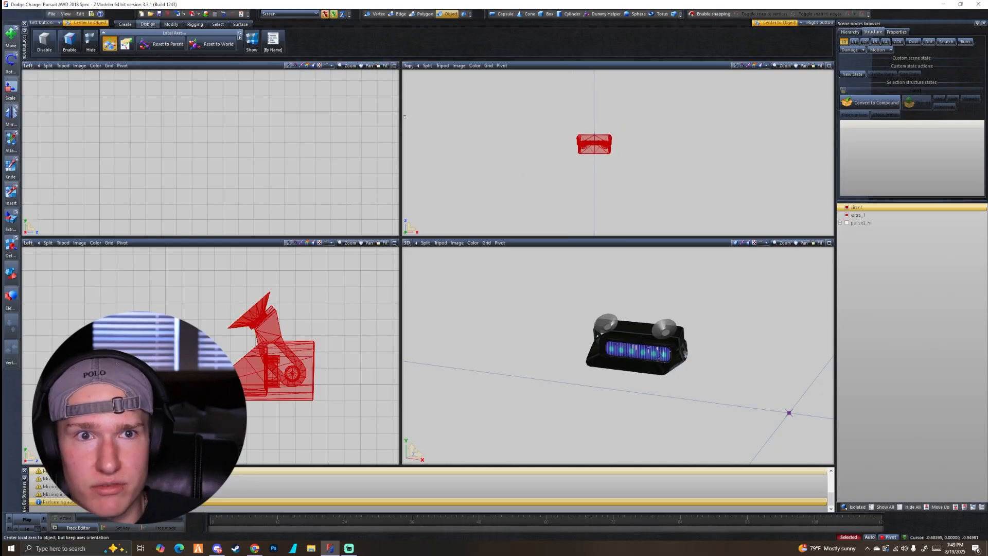
- Copy the selected siren1 and extra_1 objects in the Top view
click(124, 24)
click(40, 41)
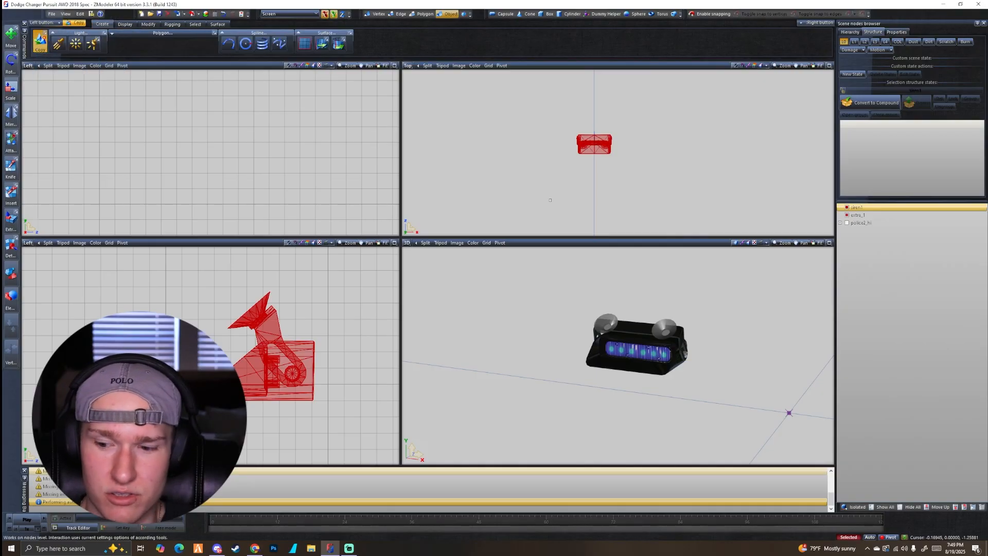
click(614, 176)
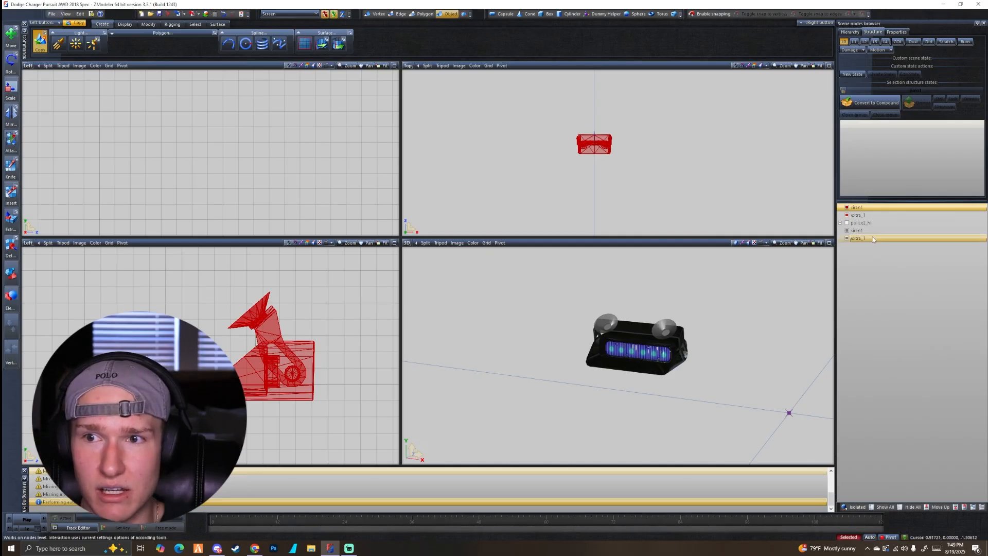
- Convert the copied siren1 and extra_1 nodes at the end of the node list to dummies
click(847, 207)
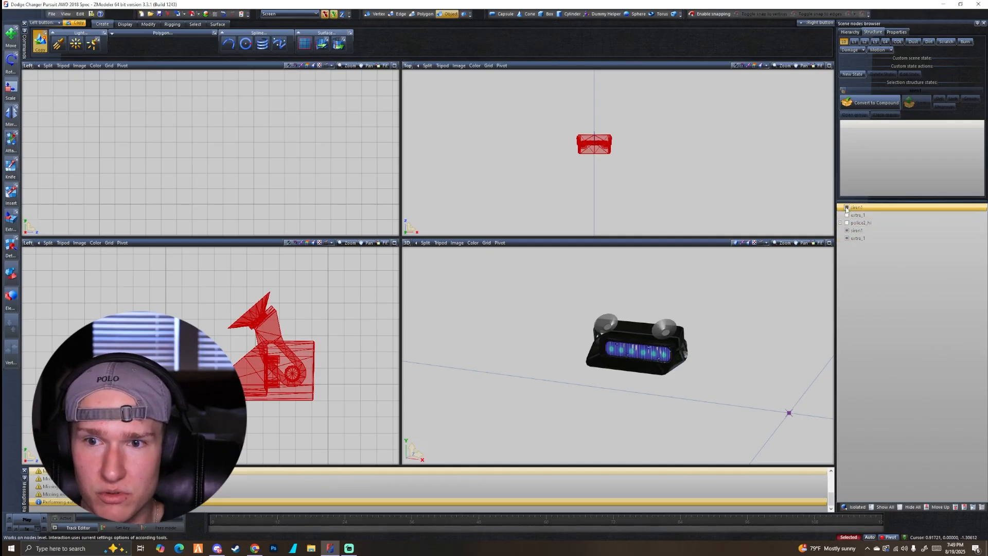
ctrl+click(858, 231)
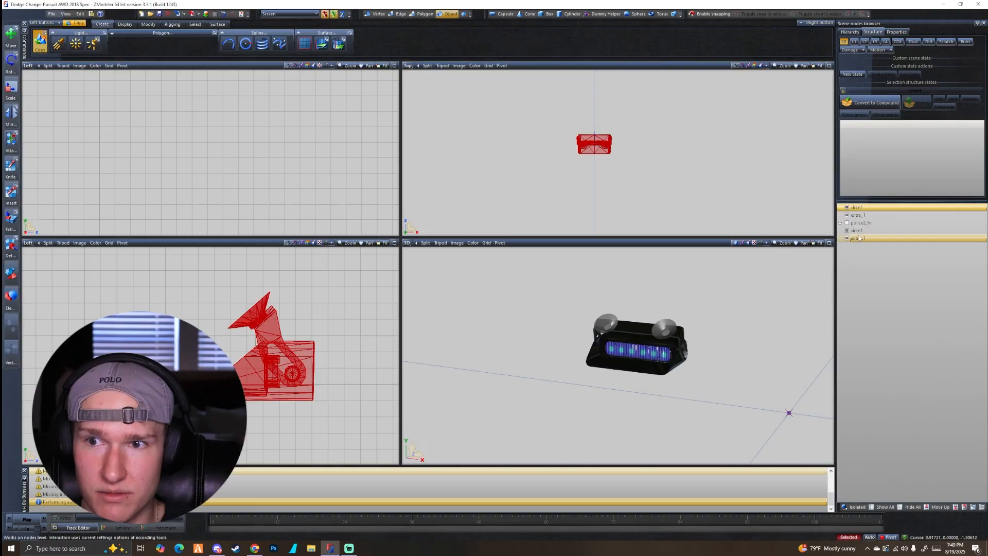
click(858, 231)
ctrl+click(863, 237)
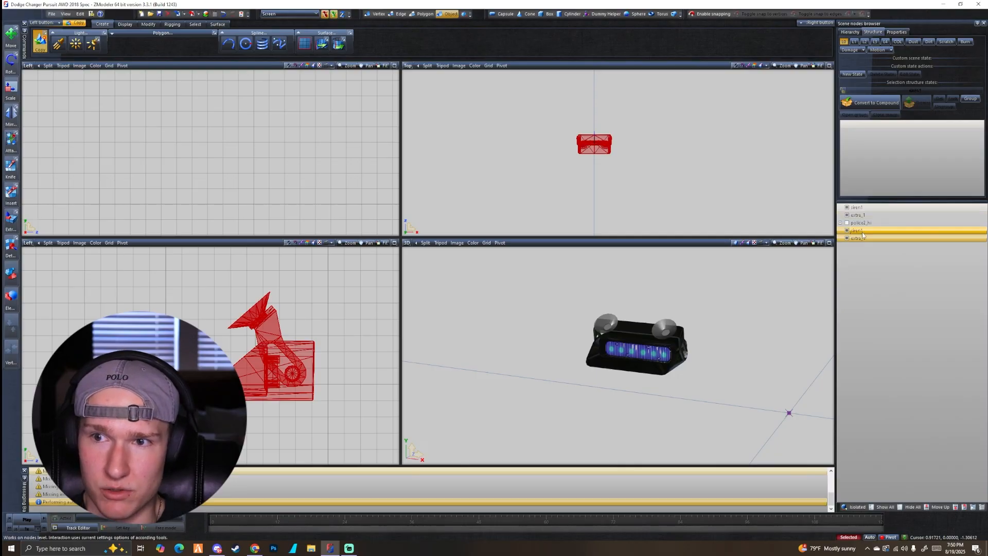
right_click(863, 233)
mouse_move(876, 239)
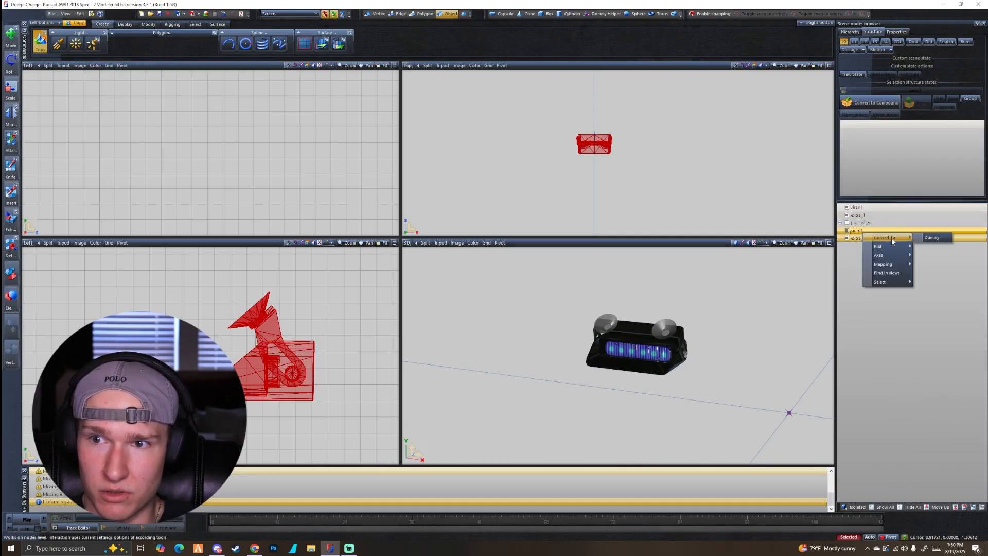
click(925, 239)
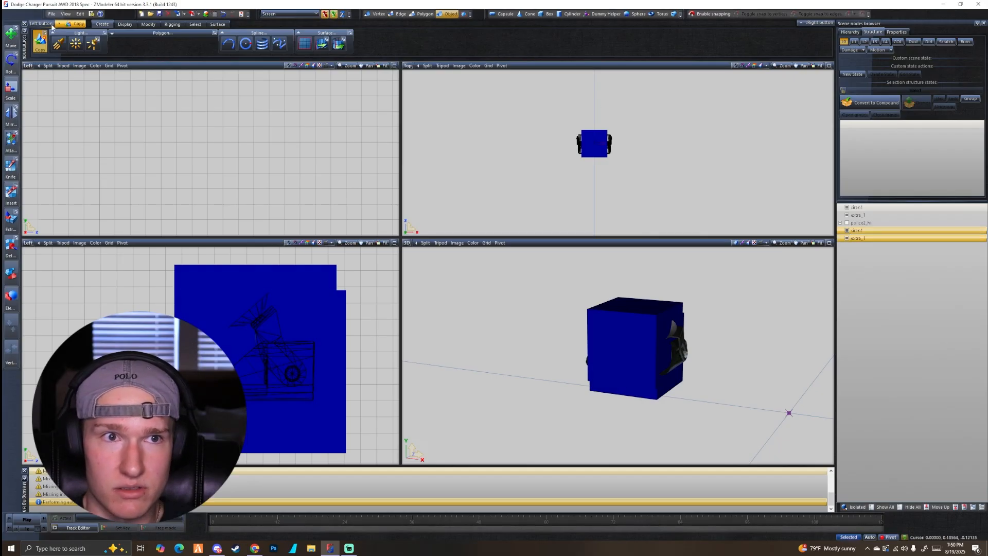
- Switch to the Quadr selection tool and hide the siren1 and extra_1 dummies
click(195, 24)
click(213, 43)
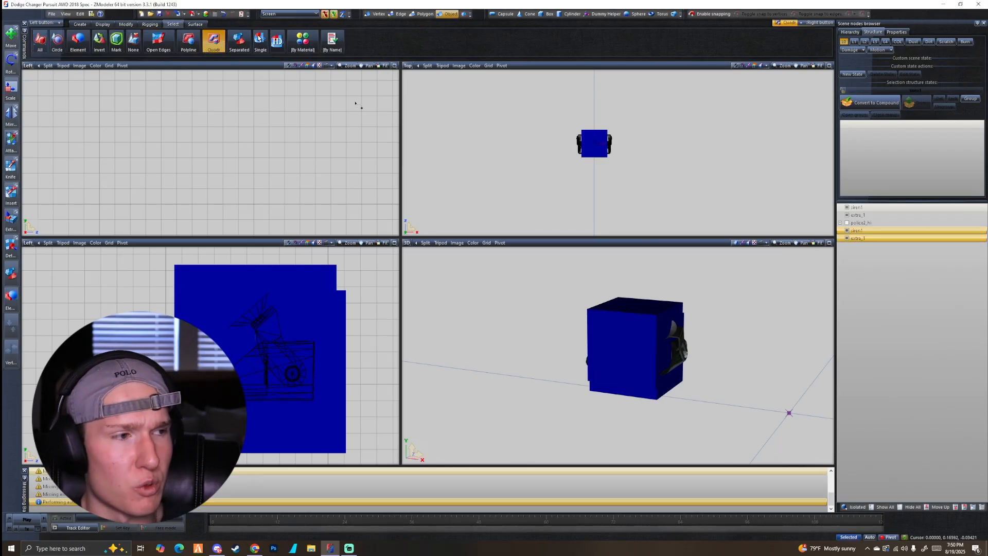
scroll(644, 139, up, 1)
click(846, 230)
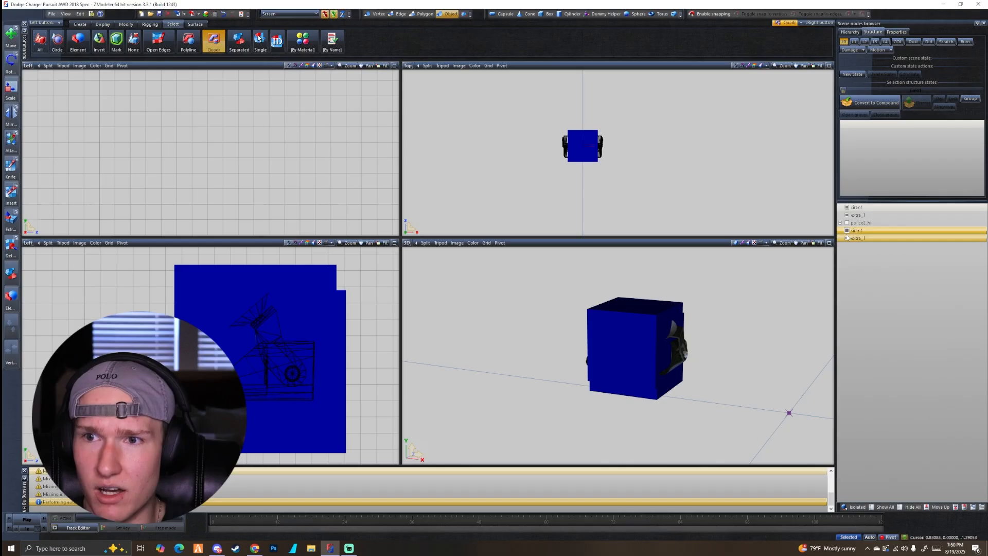
click(846, 238)
click(847, 238)
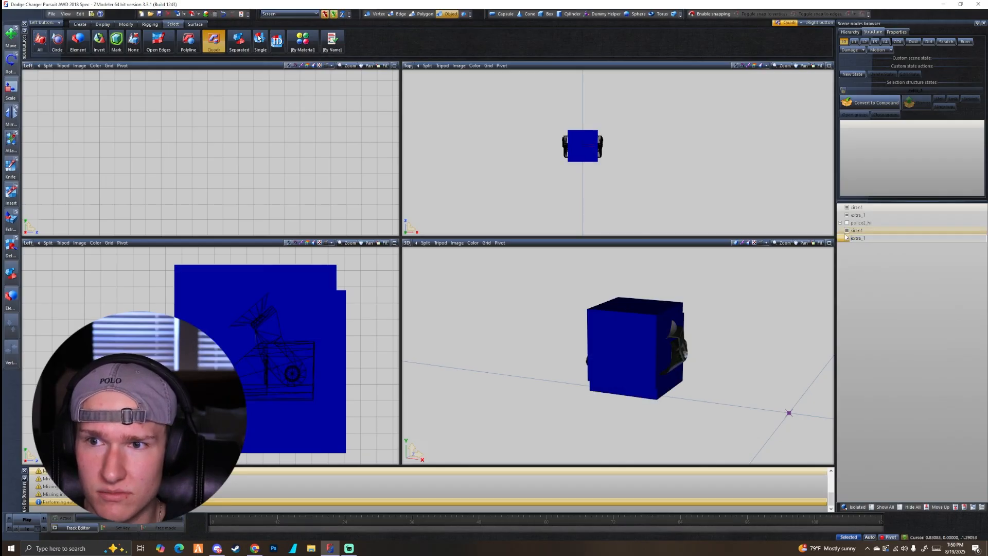
click(847, 238)
click(847, 232)
click(847, 231)
click(847, 231)
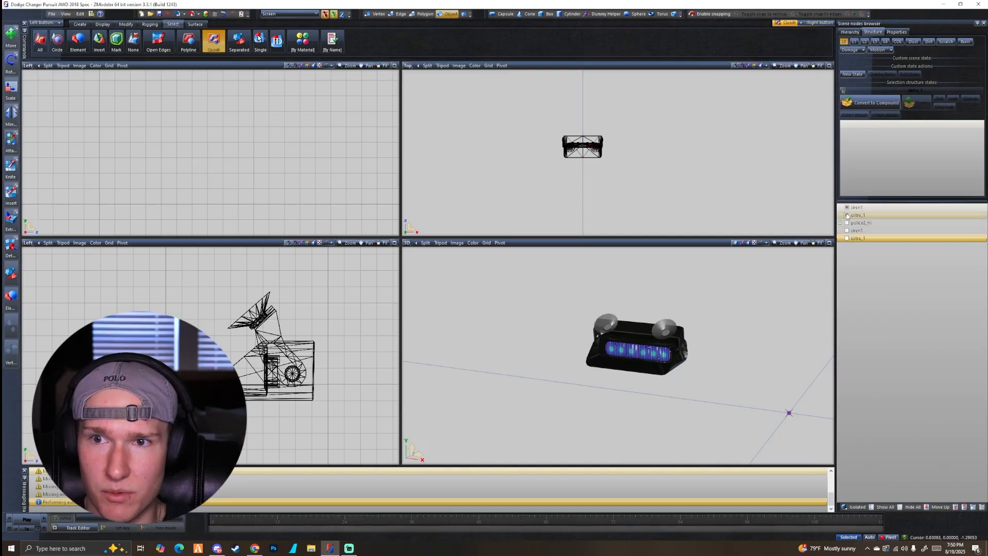
- Parent the original siren1 mesh under the siren1 dummy in the node hierarchy
click(847, 215)
click(847, 215)
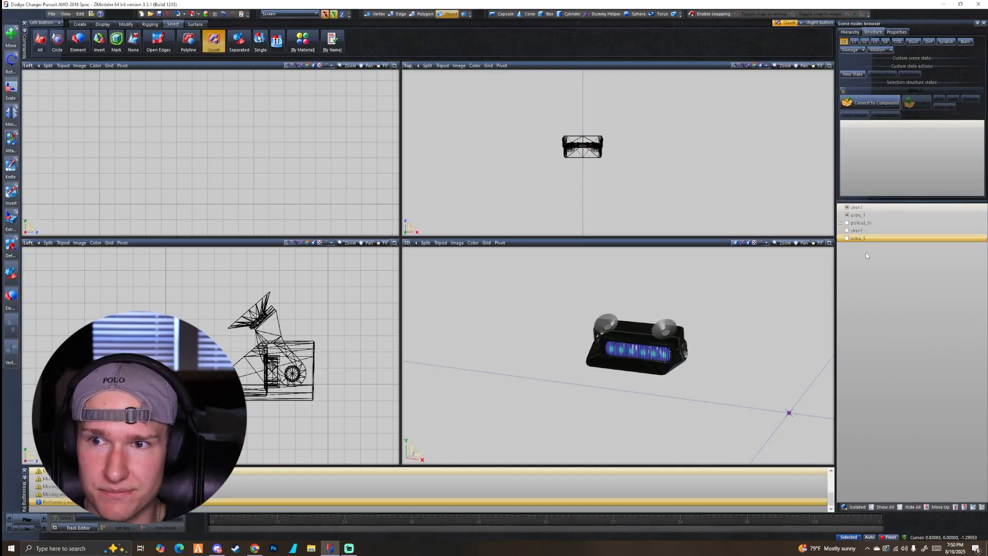
click(859, 207)
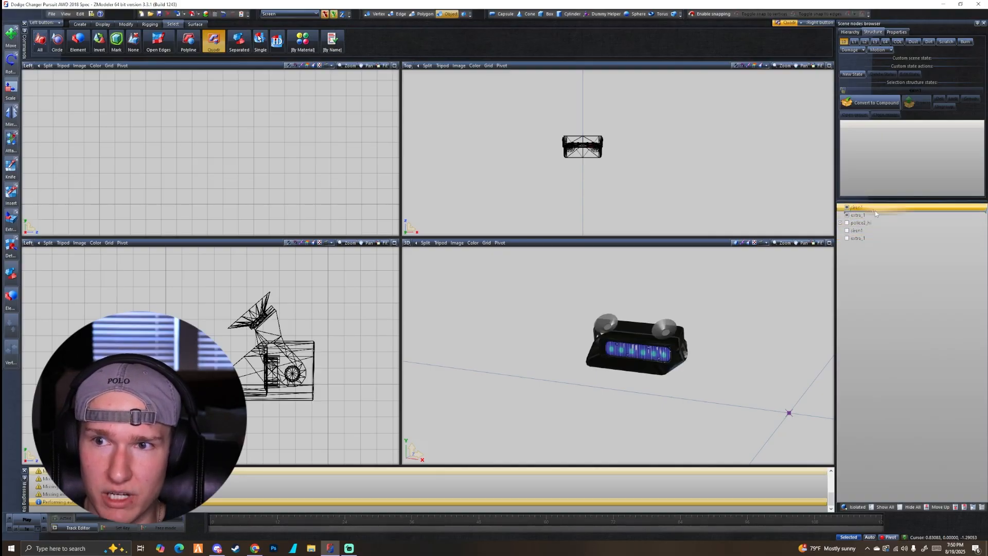
drag(875, 232, 875, 231)
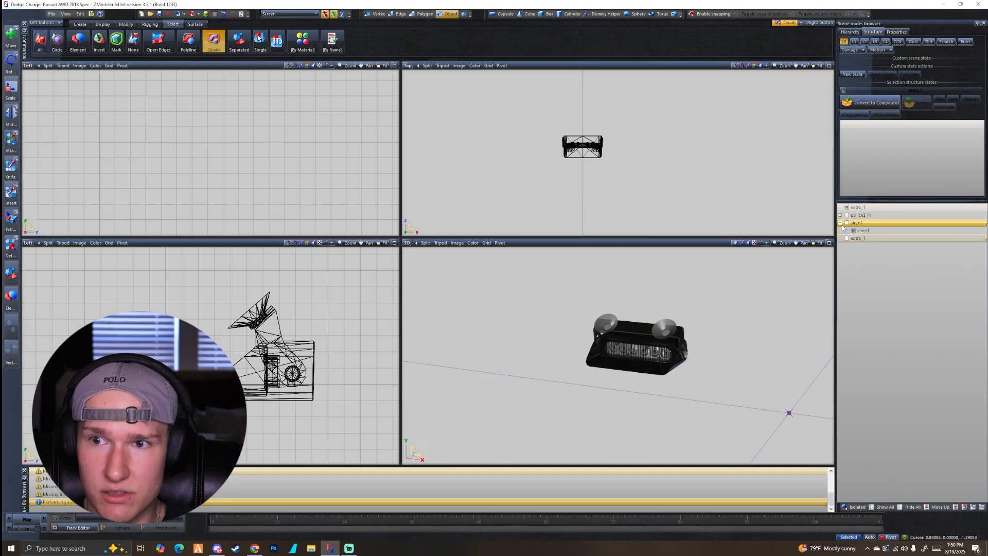
- Hide the siren1 dummy with its child mesh and delete the extra_1 dummy from the node list
click(847, 223)
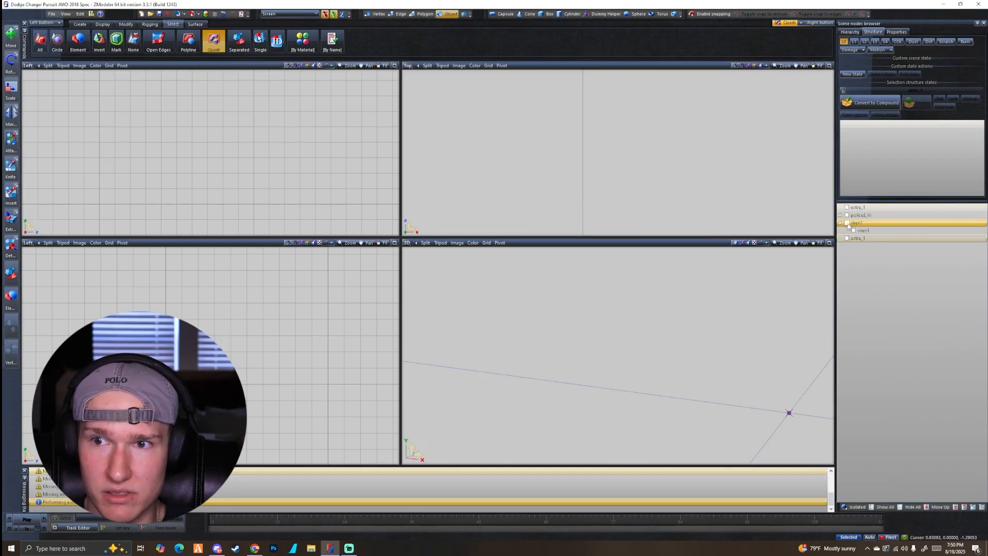
click(846, 223)
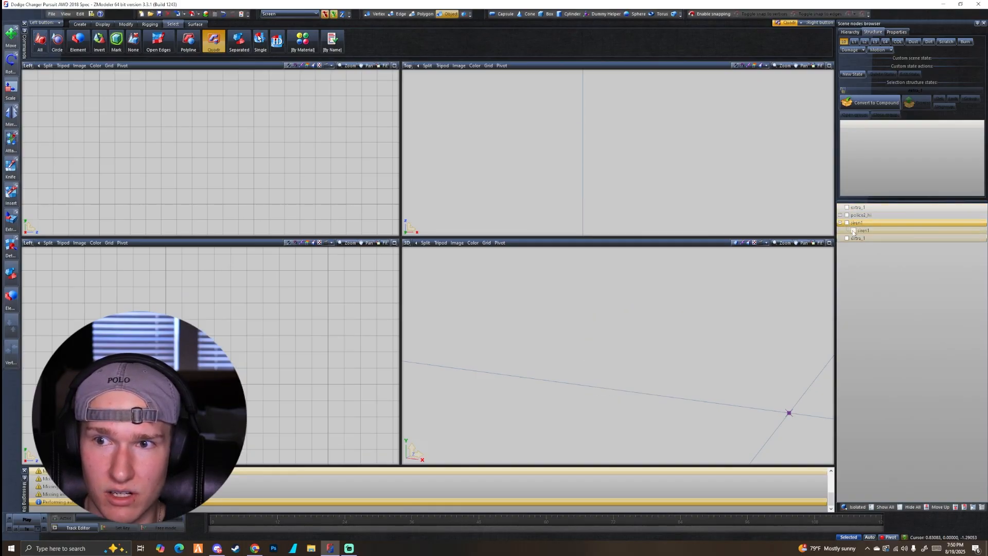
click(854, 231)
click(853, 230)
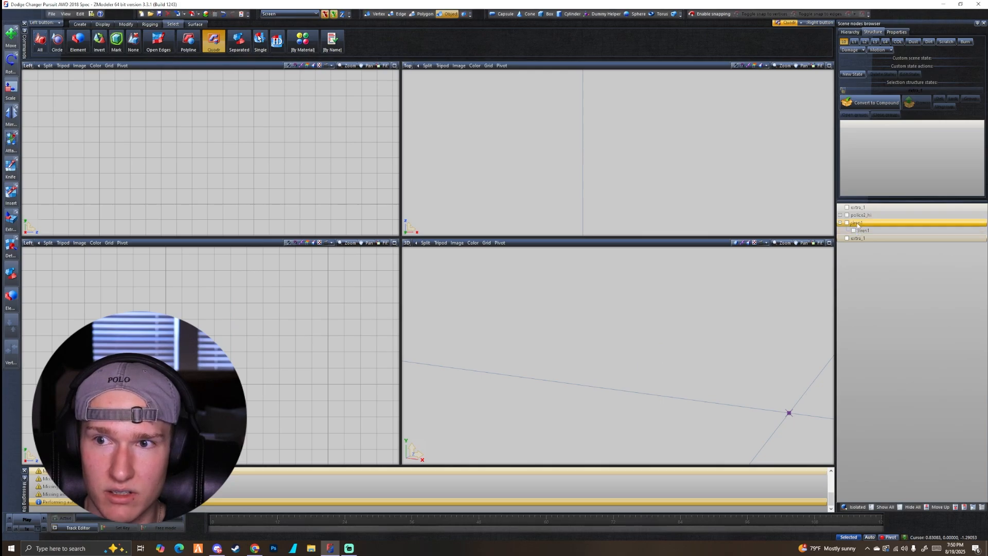
click(873, 239)
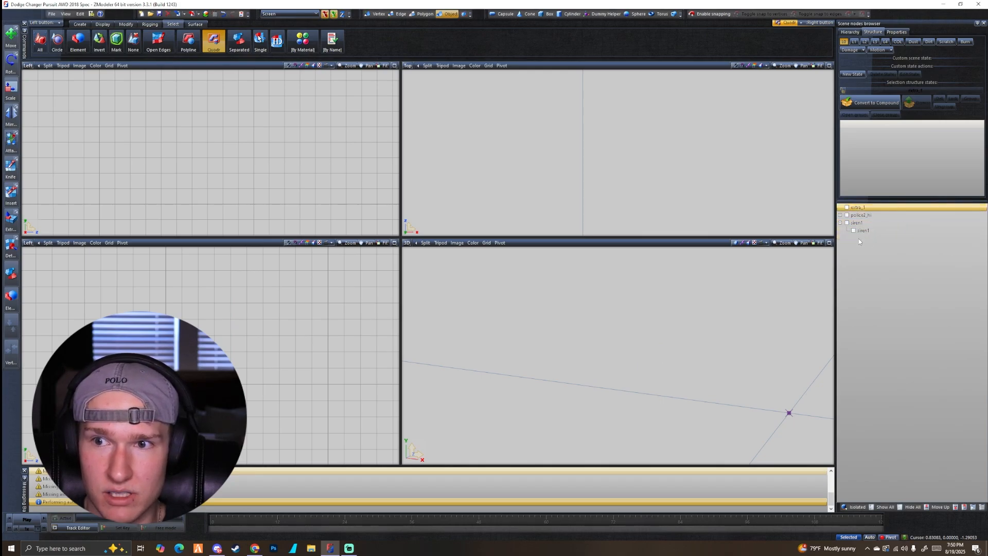
- Convert the parent extra_1 node to a compound and assign its child extra_1 mesh to the L0 state
click(847, 230)
click(846, 231)
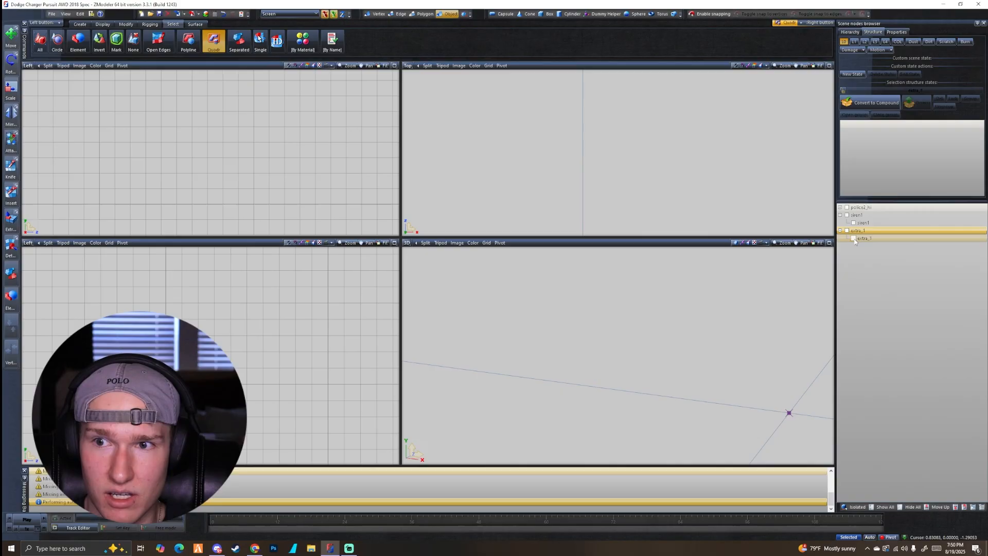
click(854, 238)
click(853, 238)
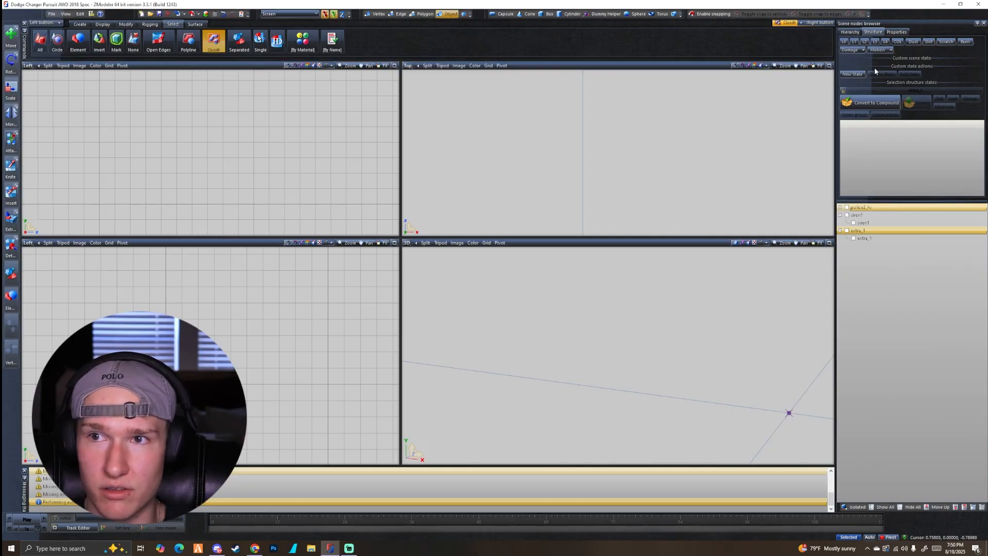
click(860, 102)
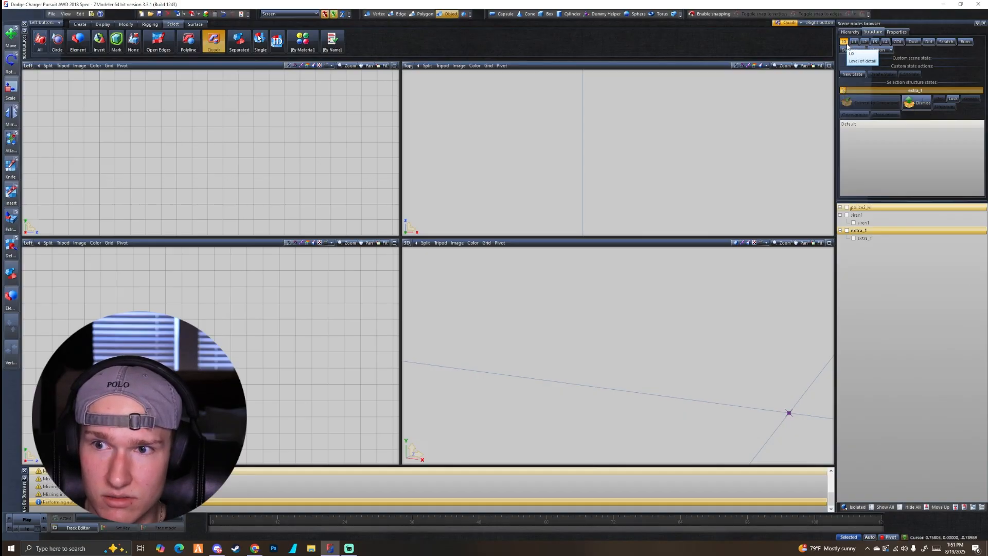
click(866, 237)
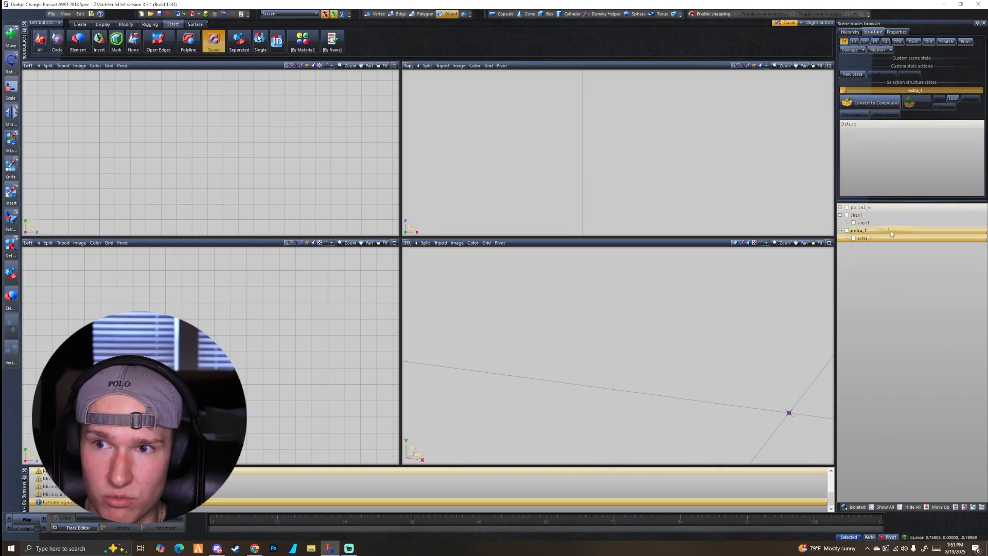
click(875, 103)
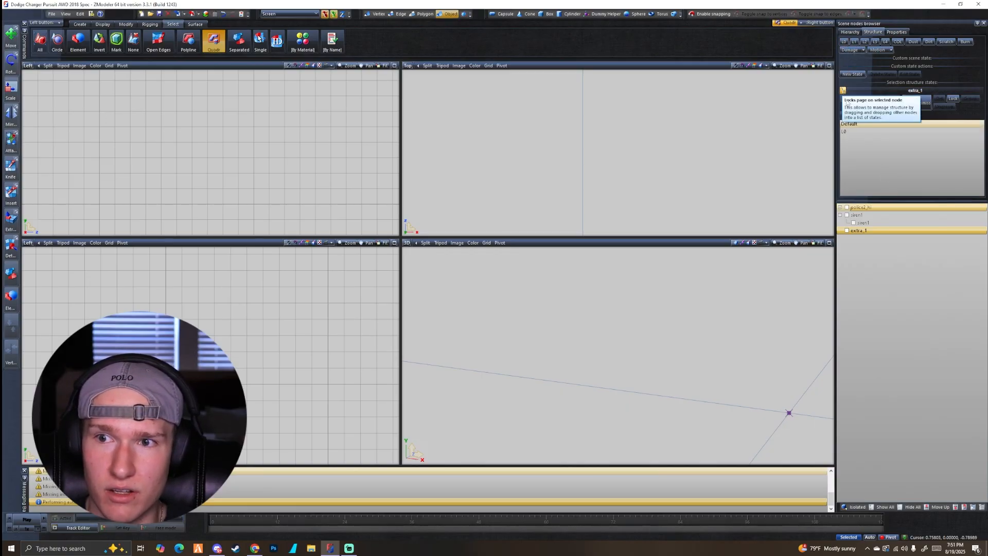
- Examine the extra_1 compound in its default state and at level of detail L0, and hide it again
click(862, 215)
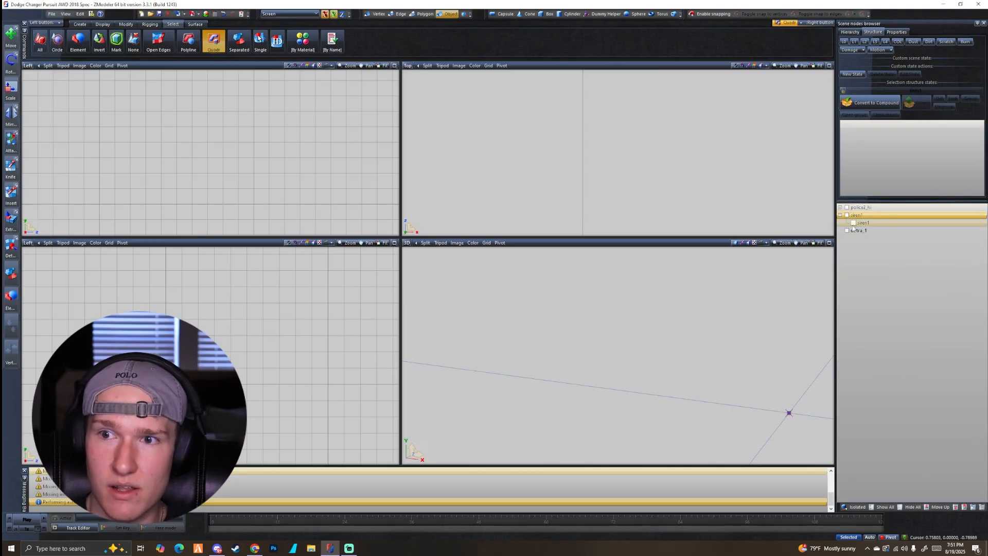
click(853, 222)
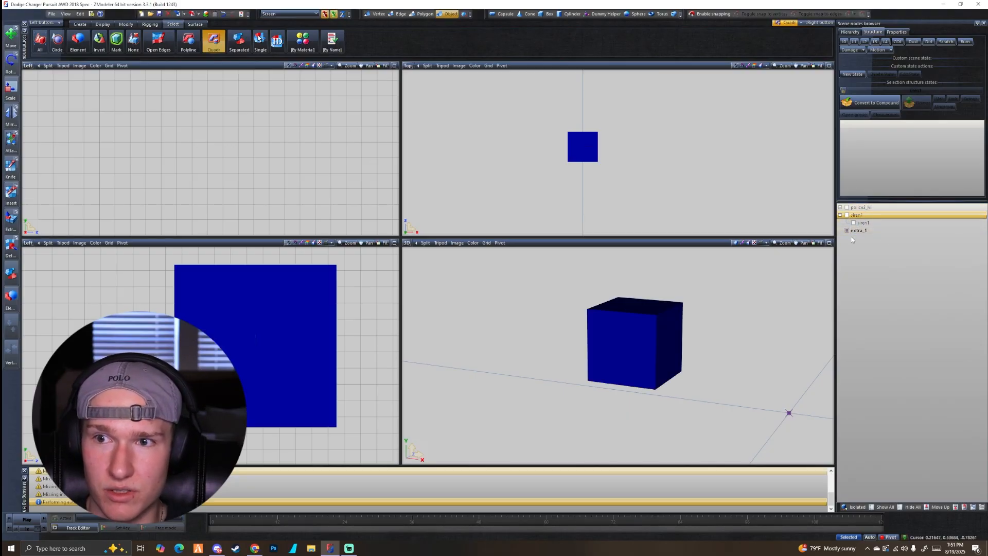
scroll(619, 154, down, 2)
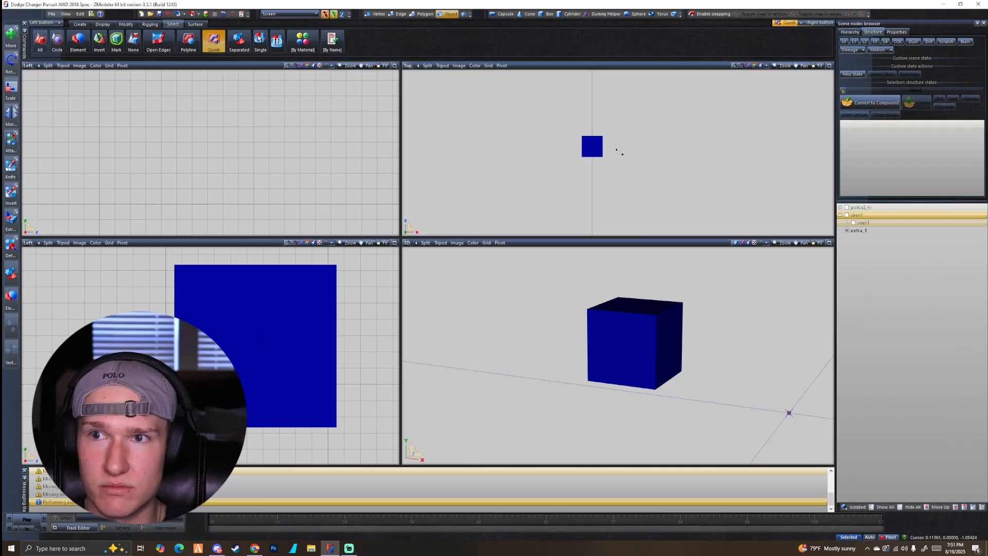
click(844, 41)
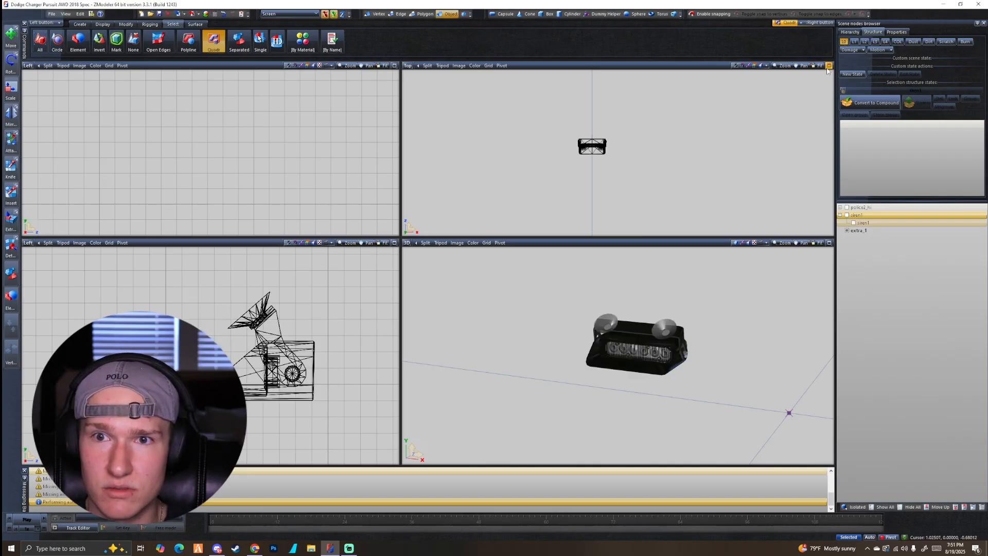
scroll(584, 166, up, 2)
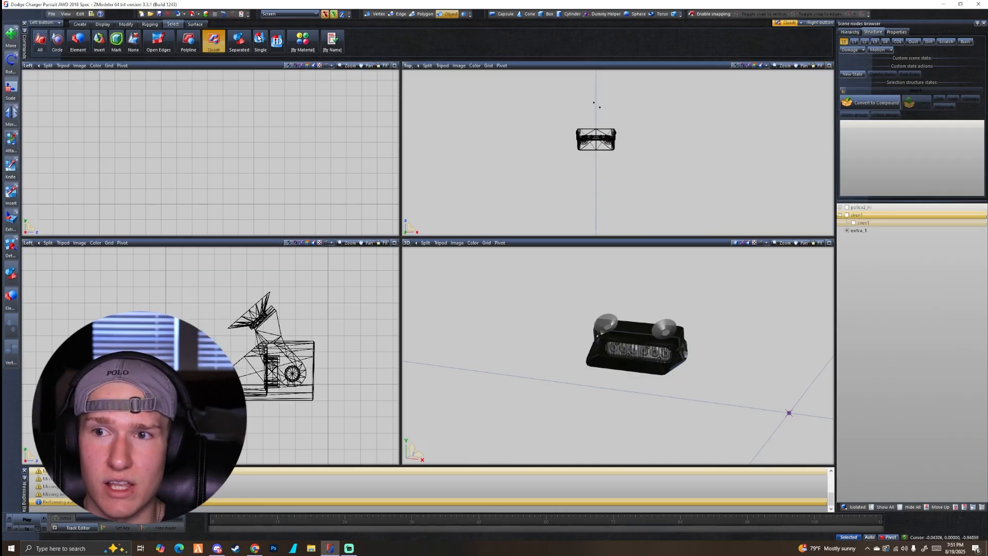
click(858, 230)
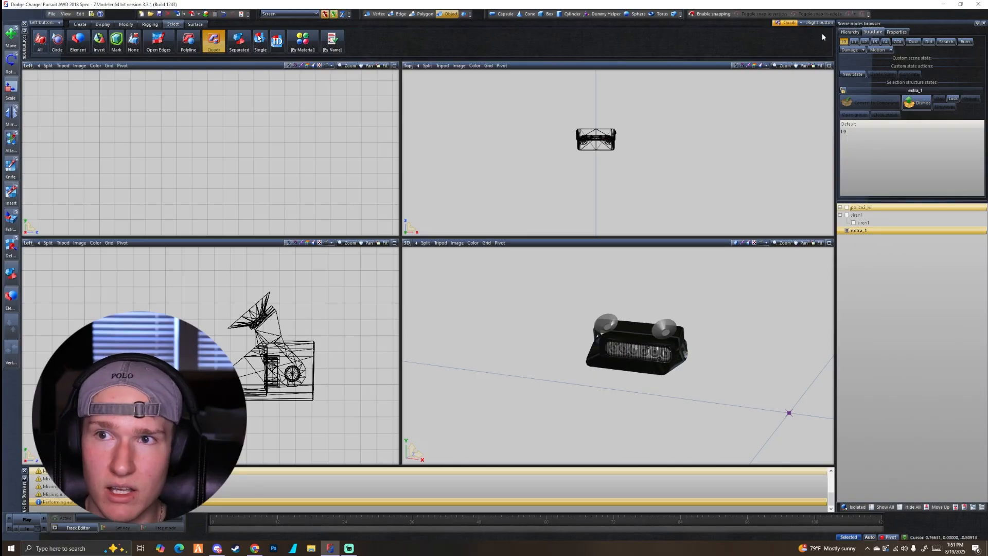
scroll(618, 147, down, 2)
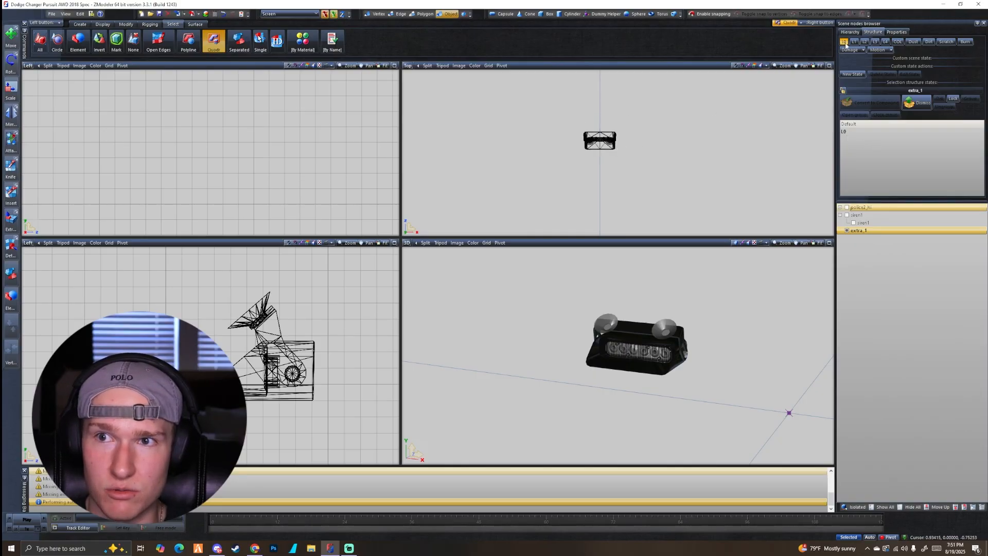
click(846, 43)
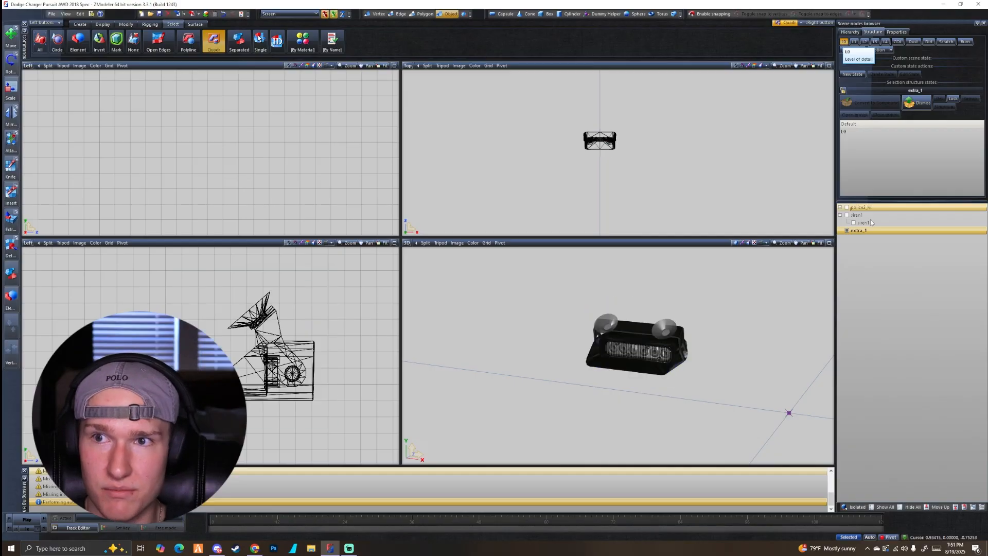
click(847, 231)
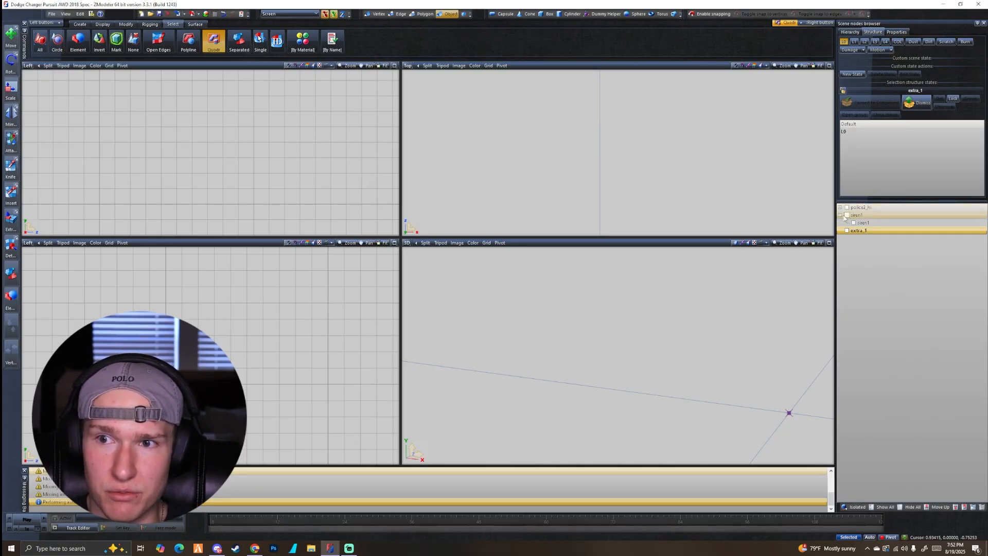
- Show only the siren1 dummy, keep its child mesh hidden, and select the dummy
click(852, 222)
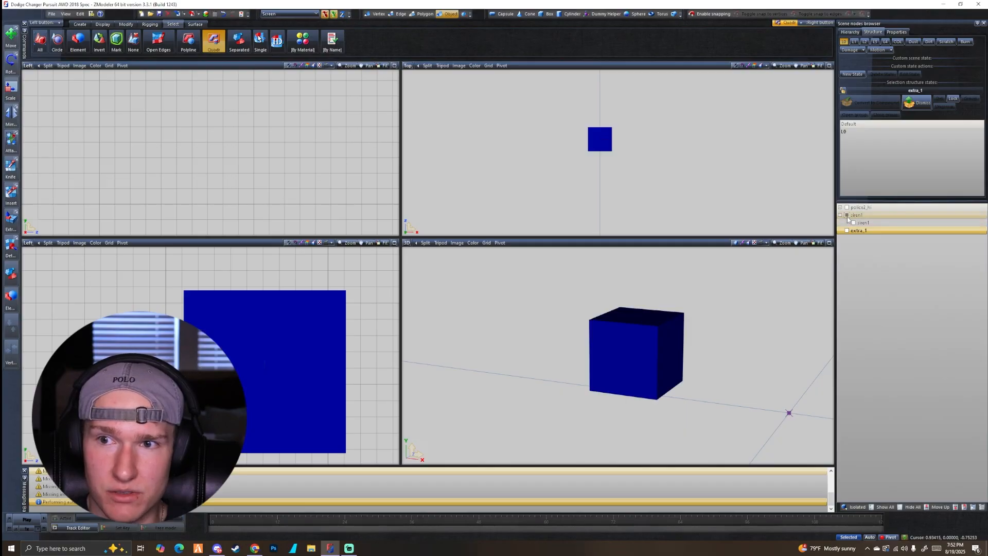
click(846, 217)
click(846, 215)
click(853, 223)
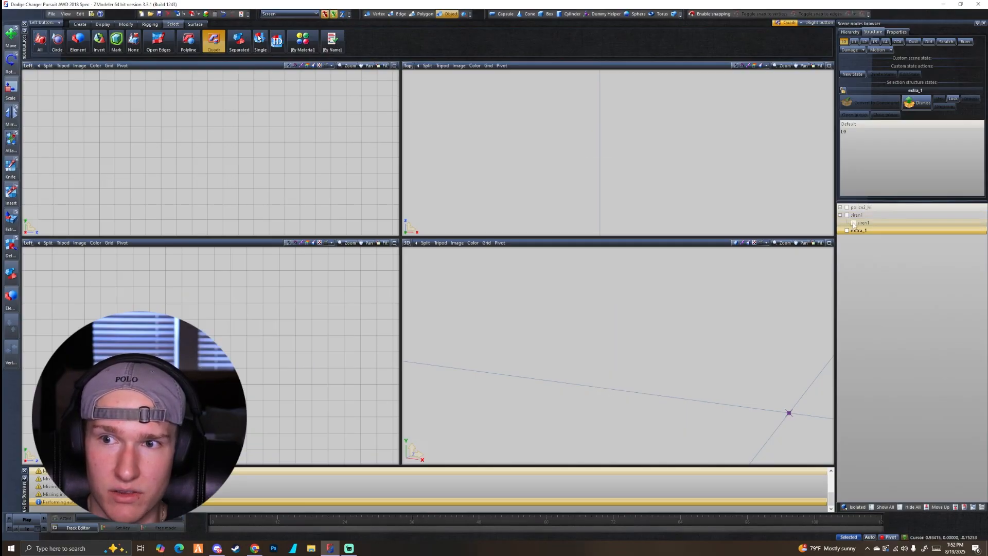
click(847, 215)
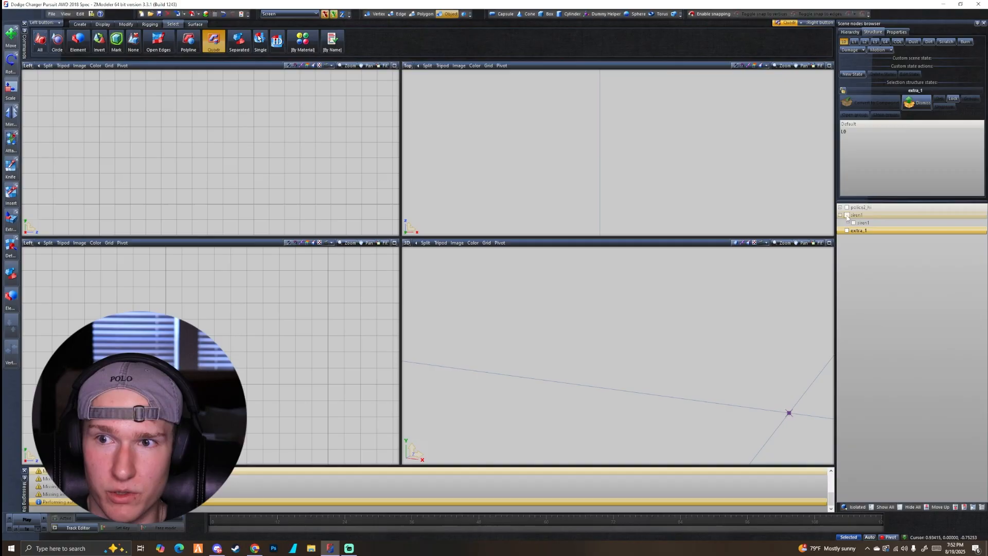
click(847, 216)
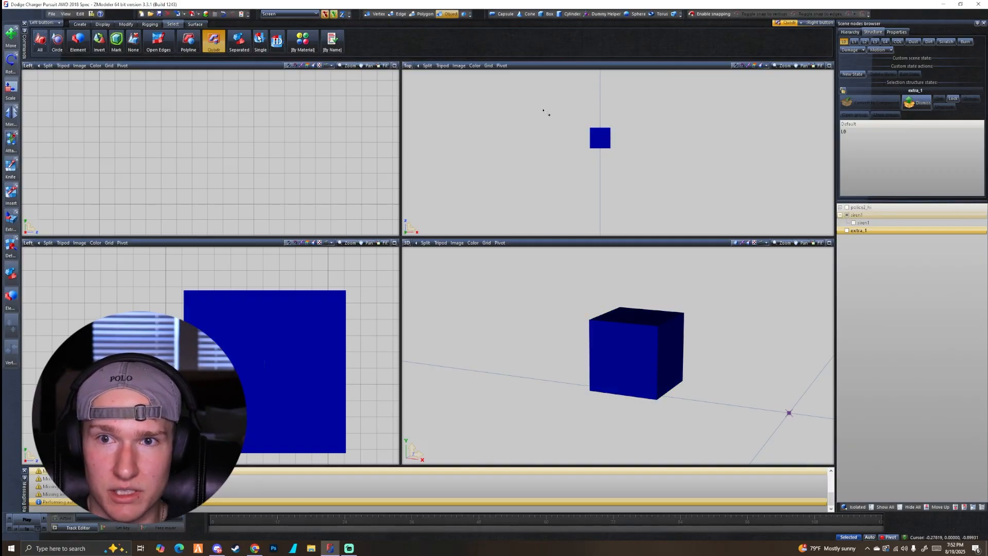
key(space)
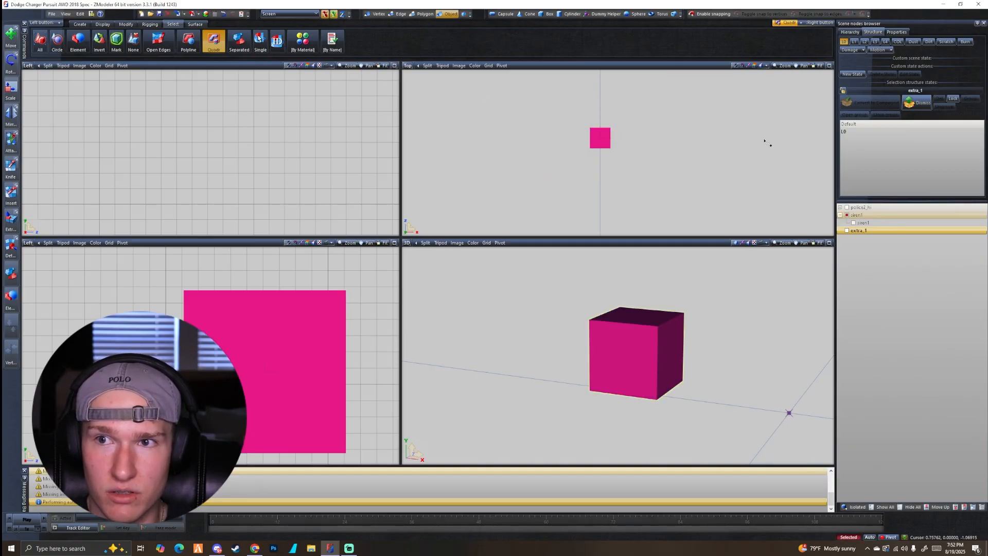
- Set Scale X to 0.015 in the siren1 dummy's node properties
click(897, 32)
click(927, 97)
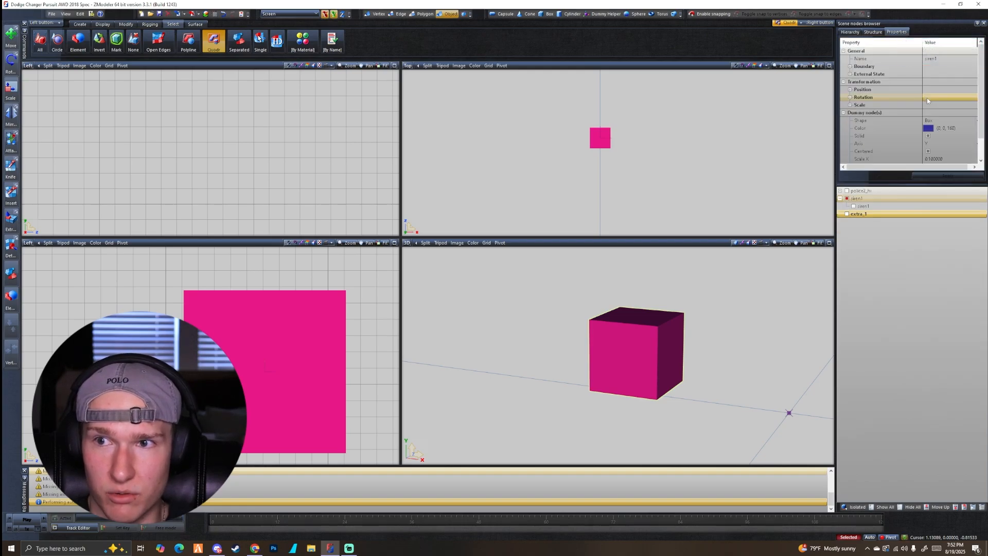
click(843, 90)
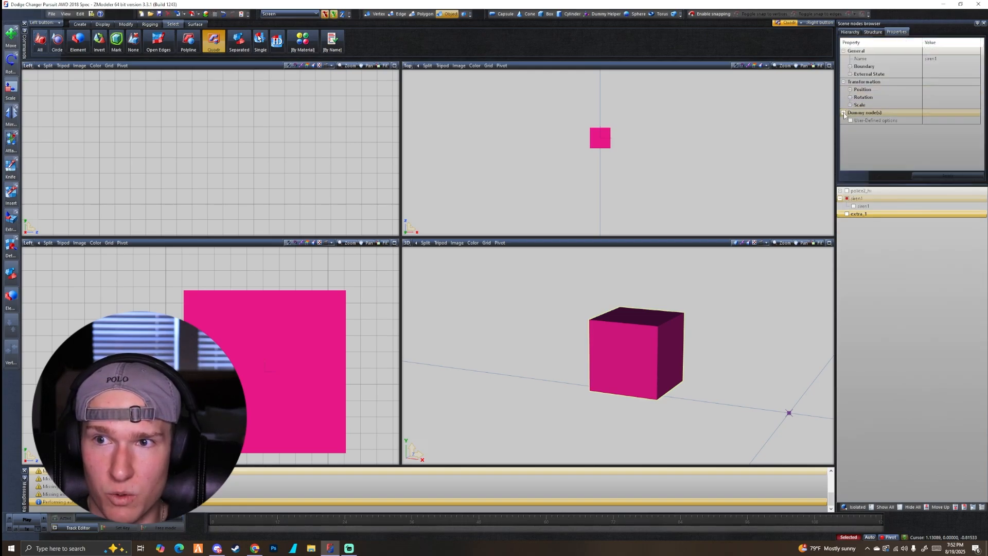
click(843, 112)
scroll(895, 129, down, 1)
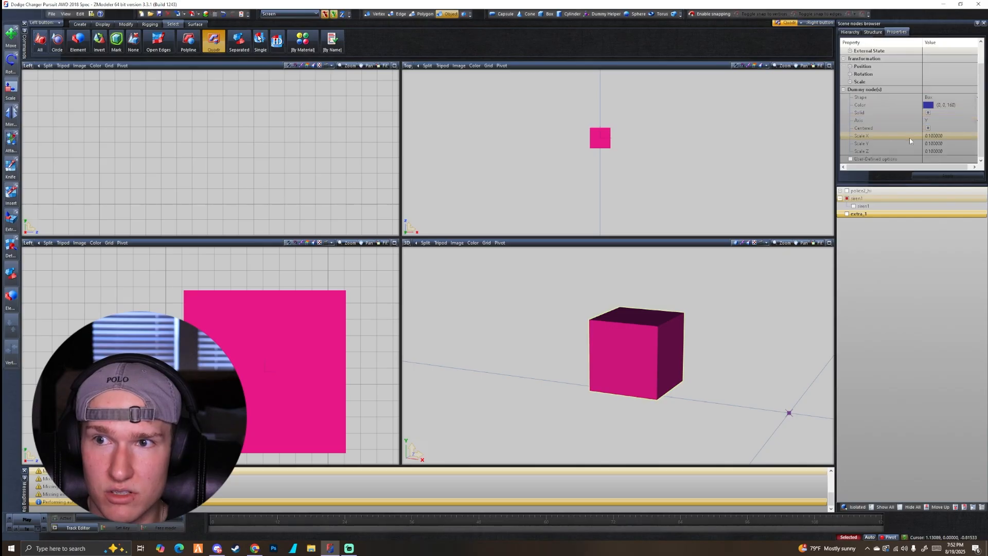
click(945, 135)
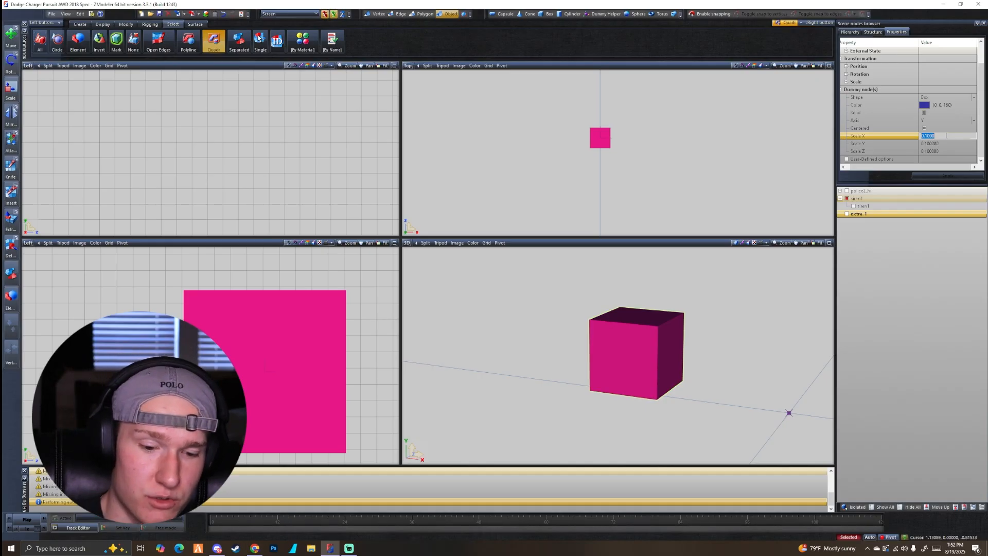
text(0)
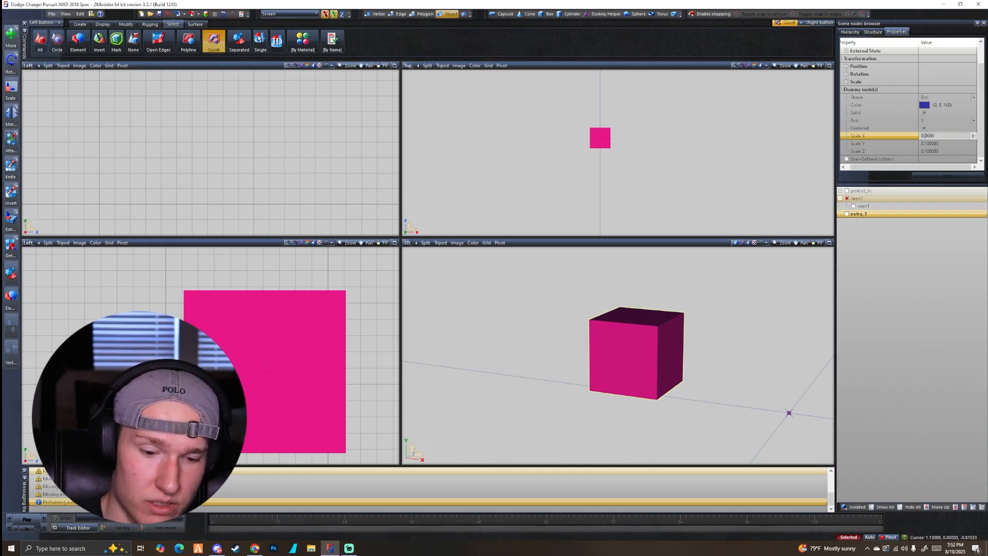
text(.01)
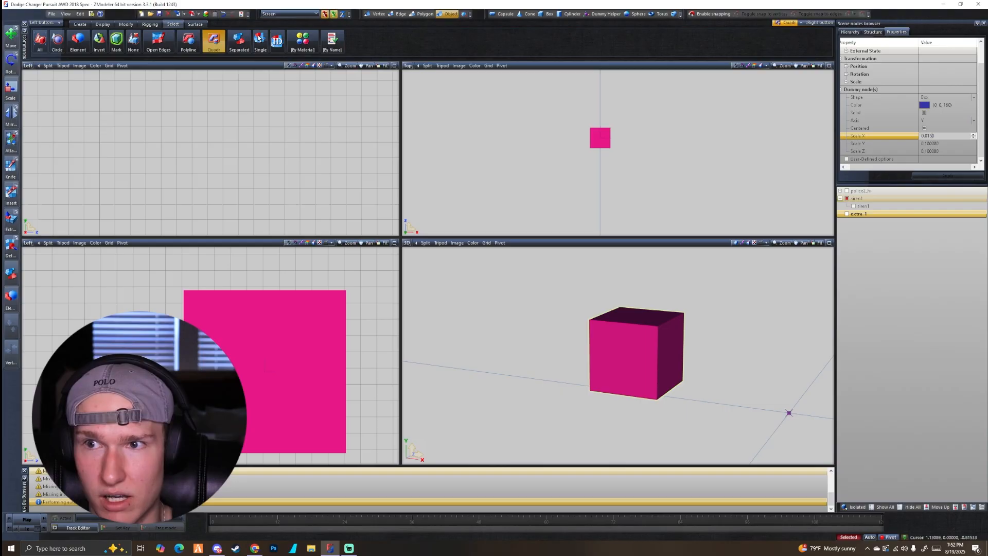
text(5)
- Set the siren1 dummy's Scale Y and Scale Z to 0.015 and apply the new size
click(949, 144)
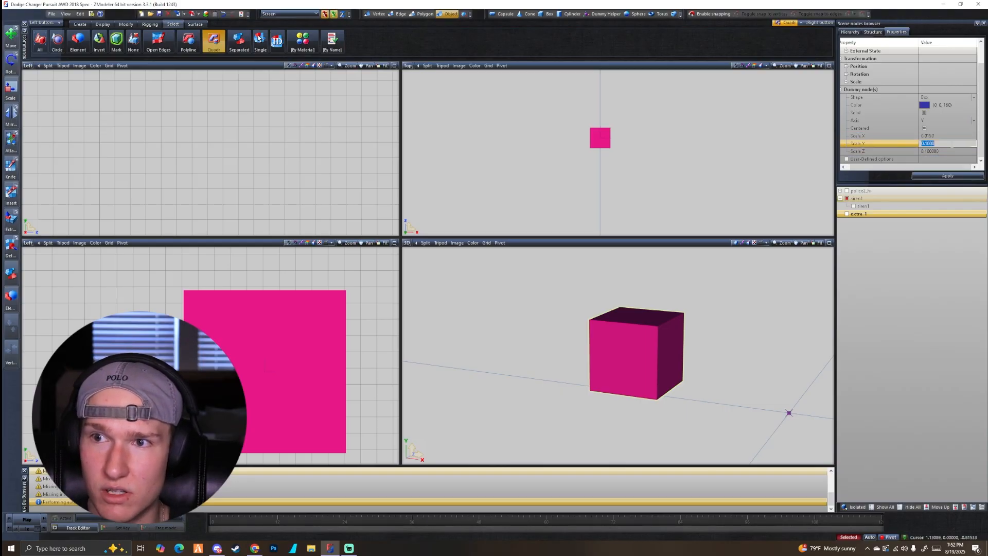
text(0)
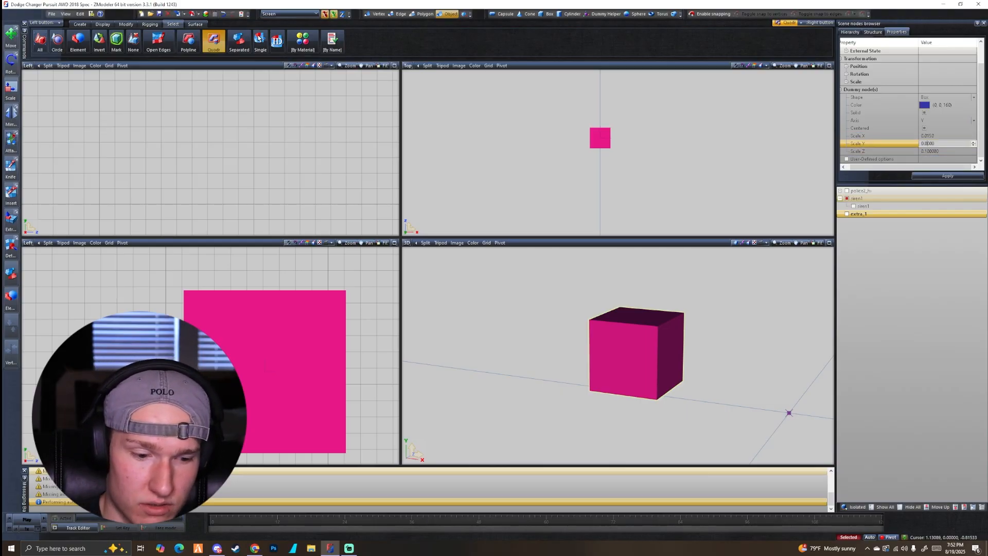
text(.015)
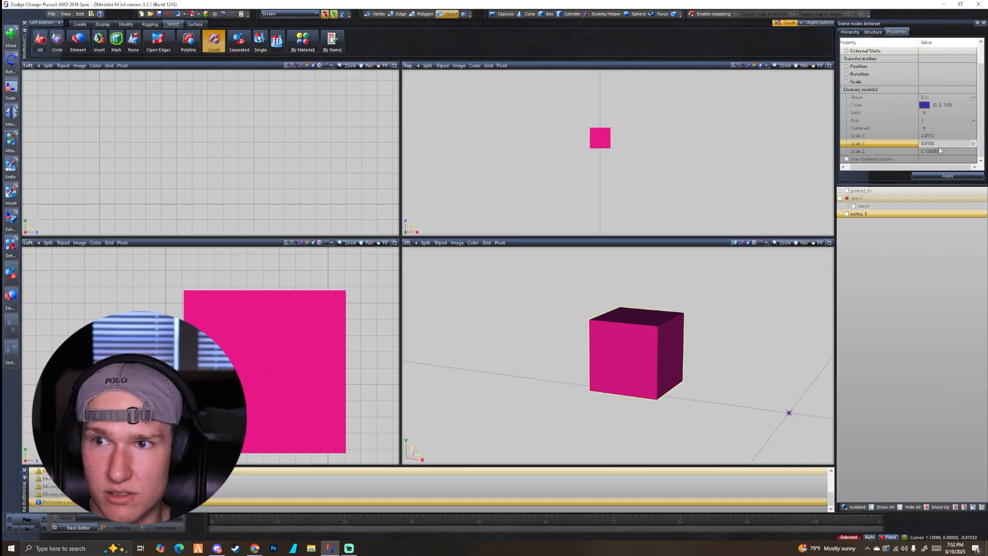
click(946, 151)
text(015)
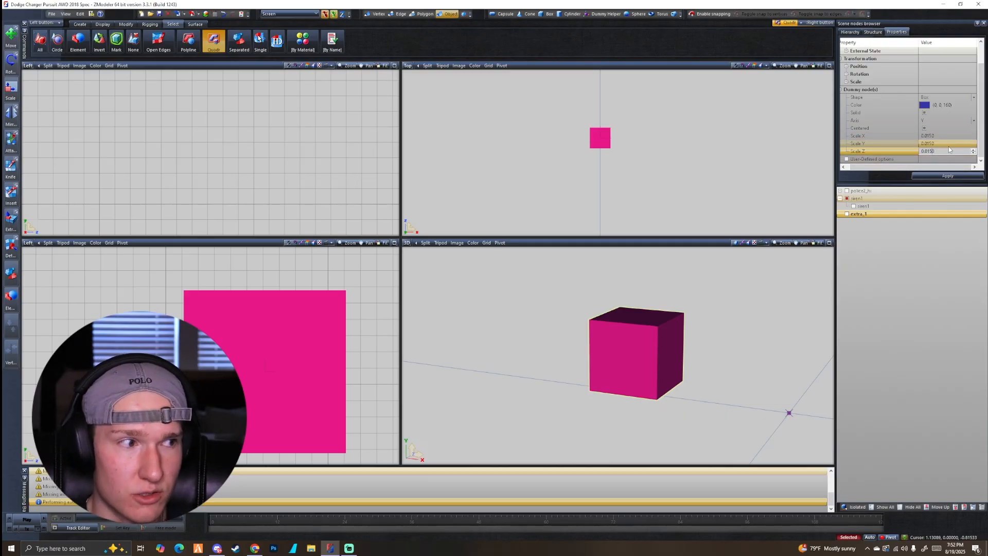
click(941, 176)
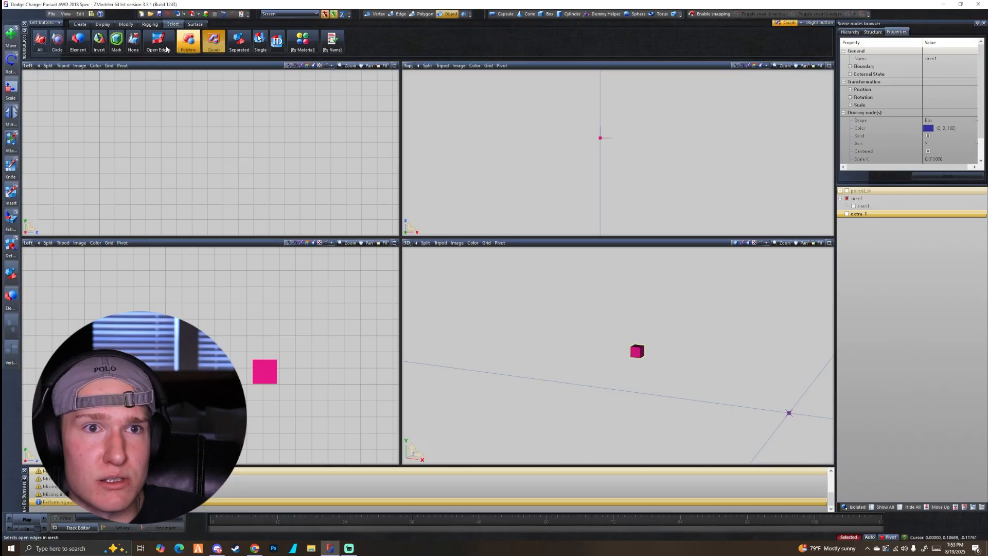
- Activate the Move tool for the selected siren1 dummy and save the scene
click(126, 24)
click(158, 41)
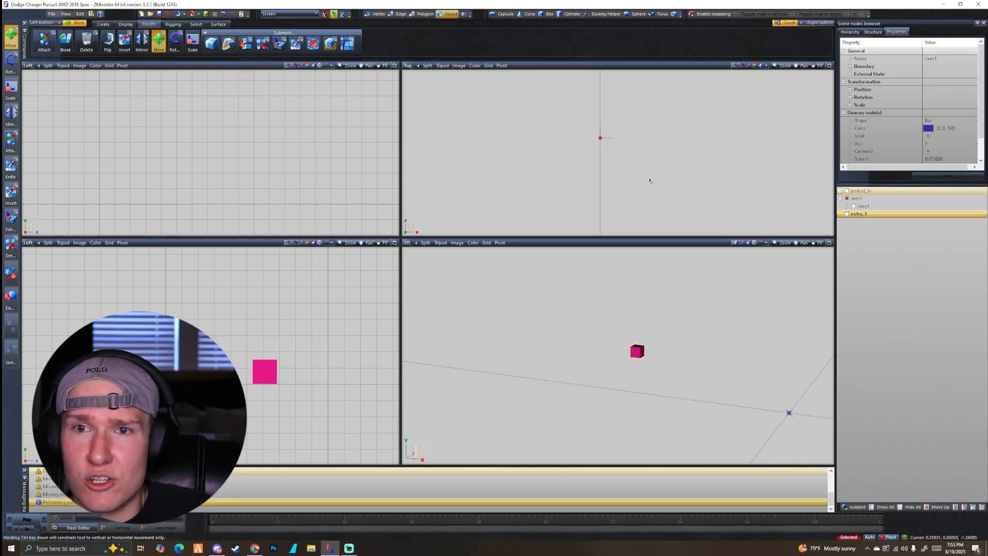
key(ctrl+s)
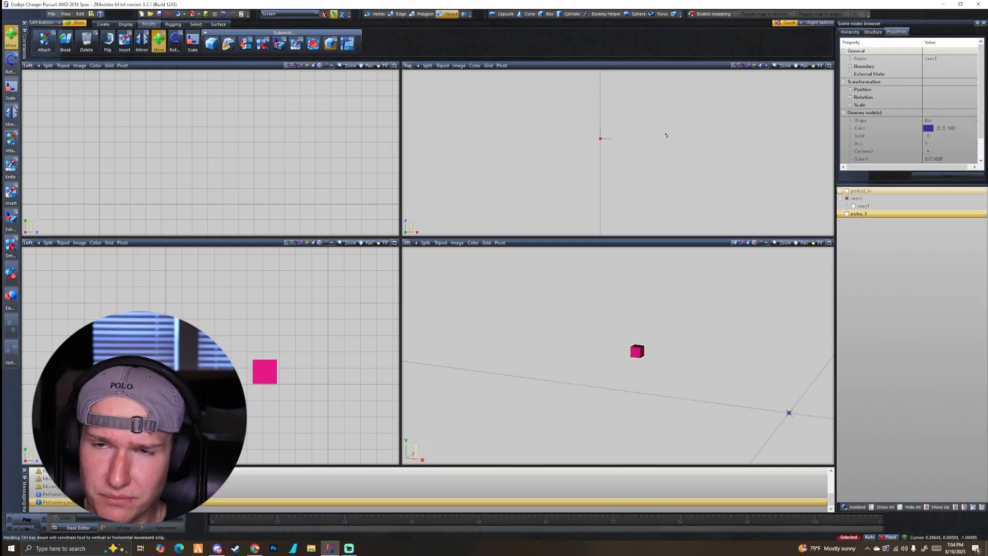
scroll(663, 134, up, 1)
drag(579, 131, 622, 176)
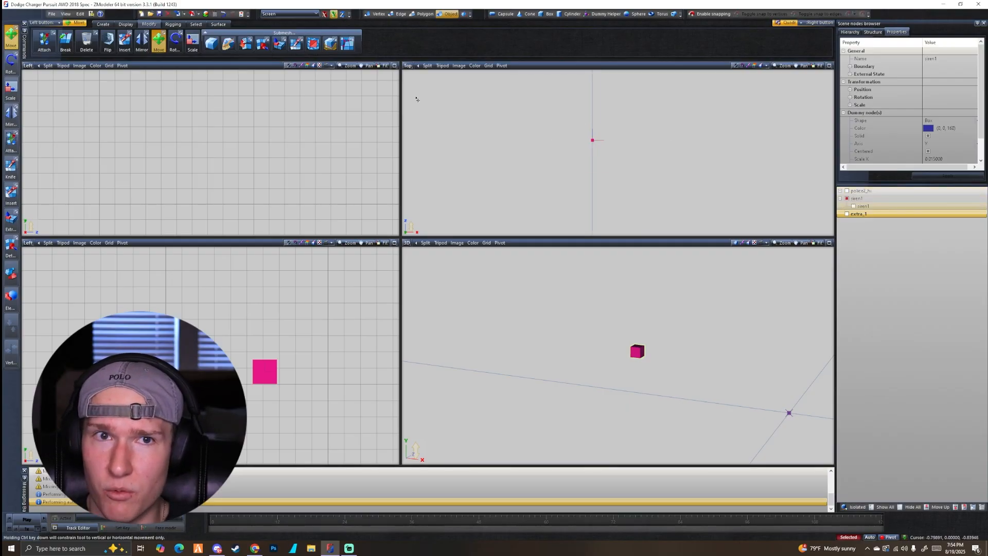
- Show the extra_1 mesh and move the siren1 dummy back behind the lens so it sits inside the light housing
click(335, 16)
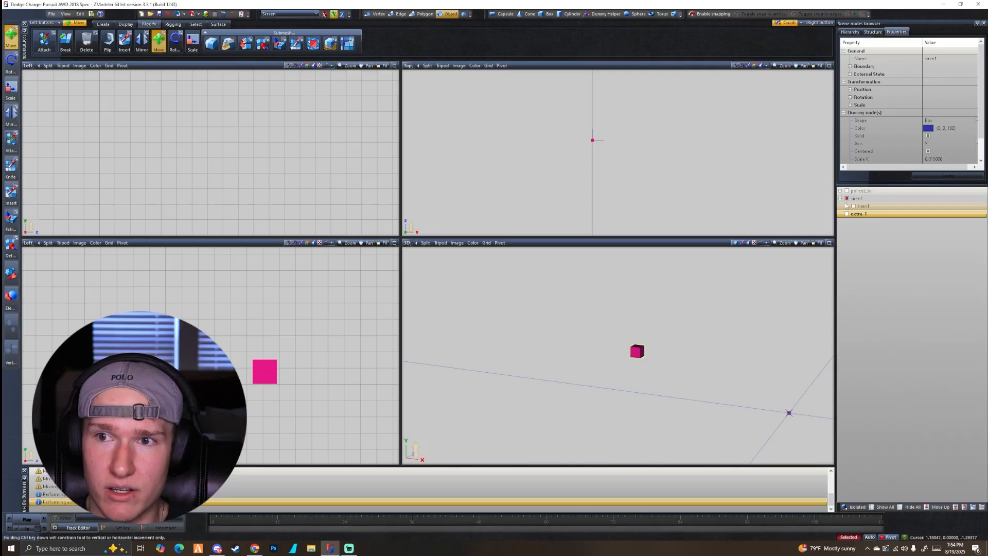
click(846, 214)
click(873, 32)
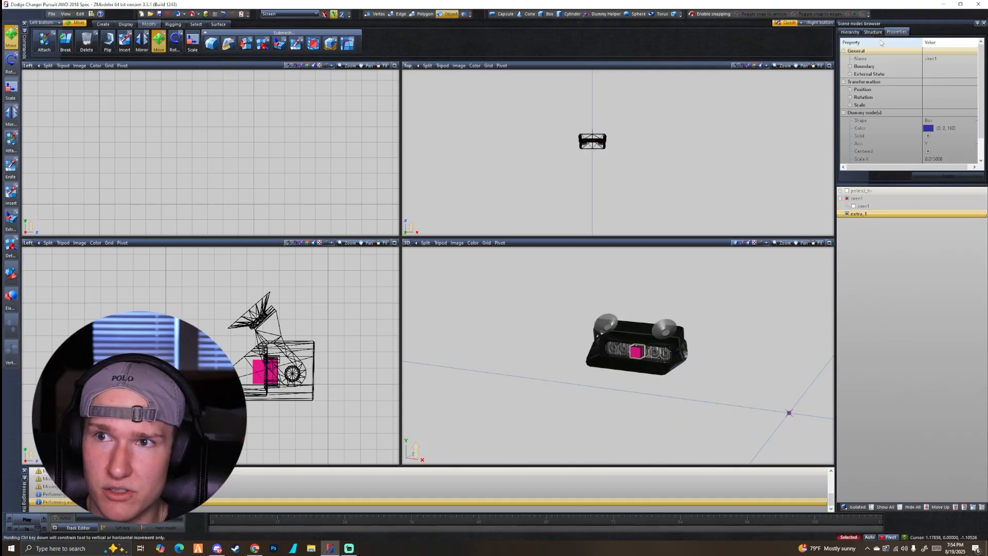
middle_drag(731, 334, 647, 361)
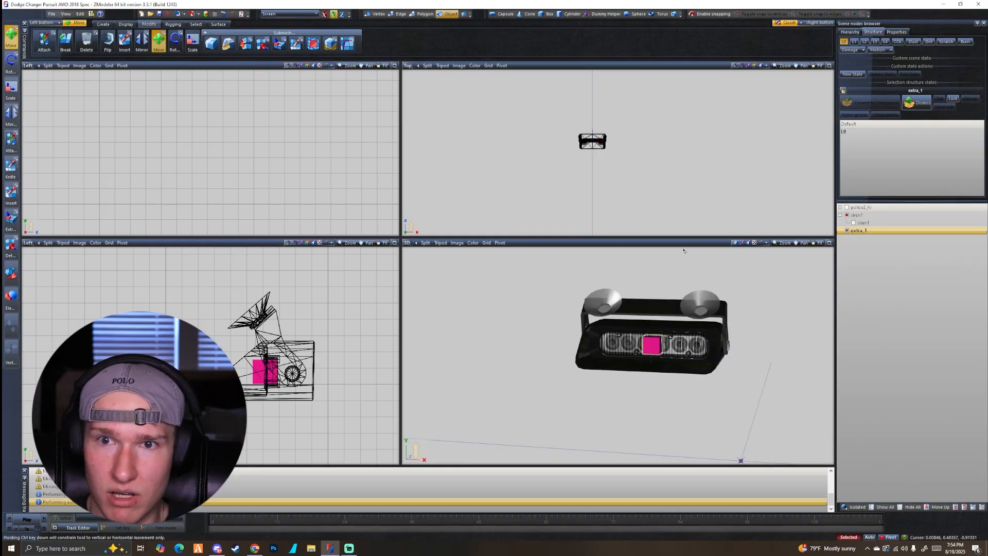
scroll(612, 136, up, 8)
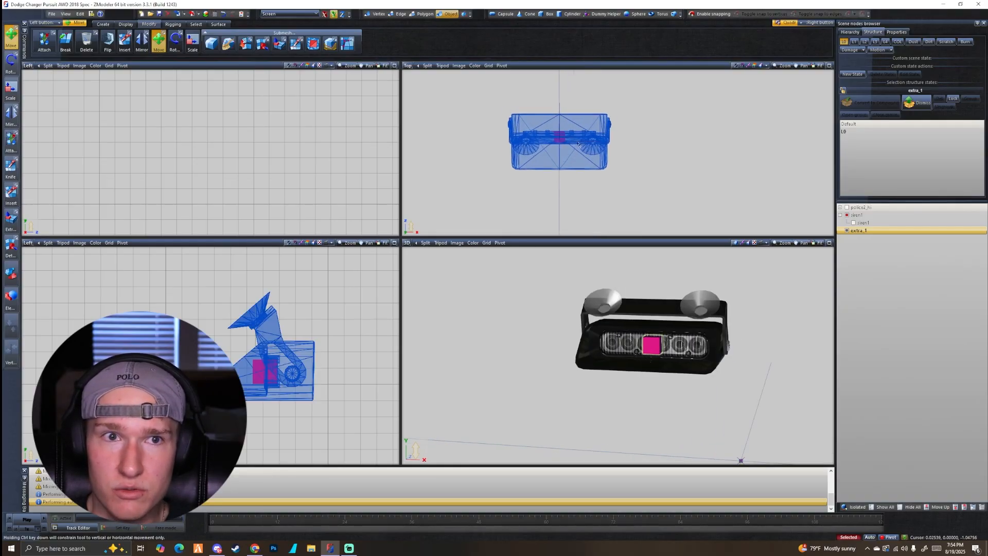
drag(572, 135, 567, 110)
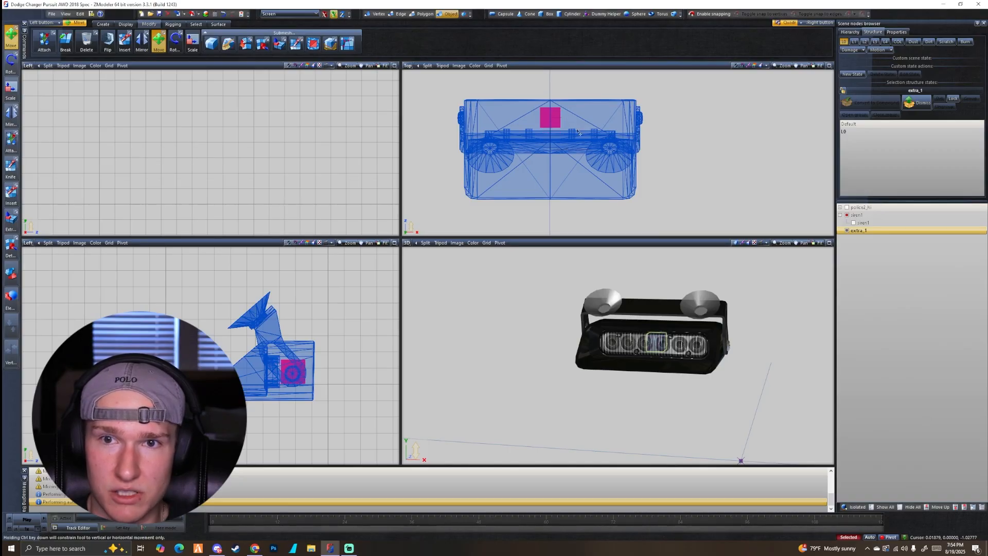
middle_drag(643, 319, 621, 311)
scroll(577, 124, down, 4)
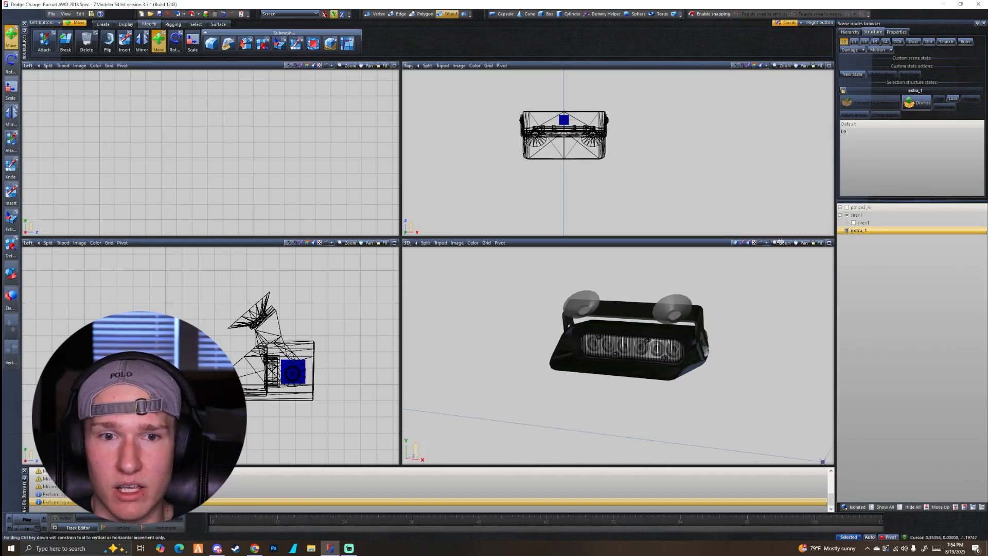
- Briefly show siren1's child mesh to check its position against the dummy and housing, and hide it again
scroll(579, 132, up, 3)
click(552, 133)
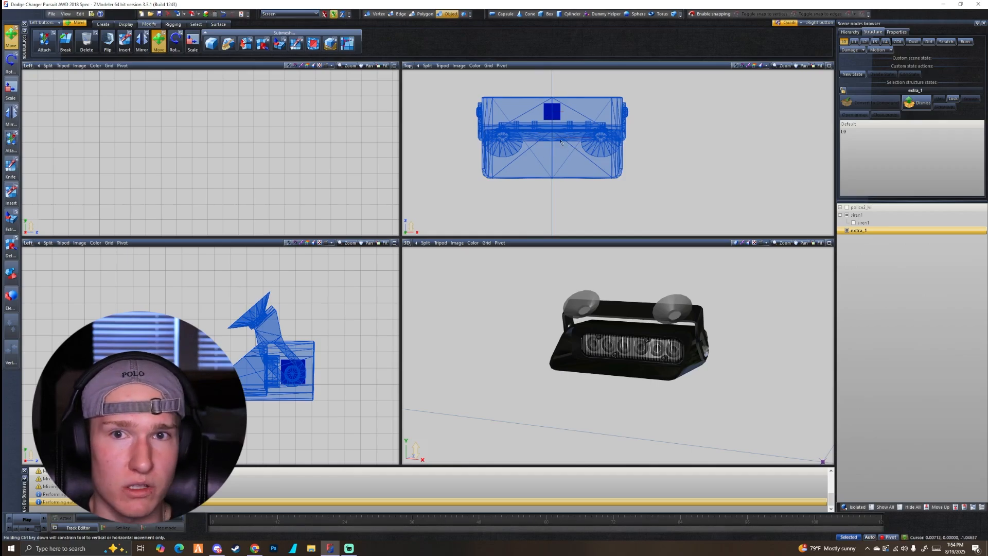
click(862, 222)
click(853, 223)
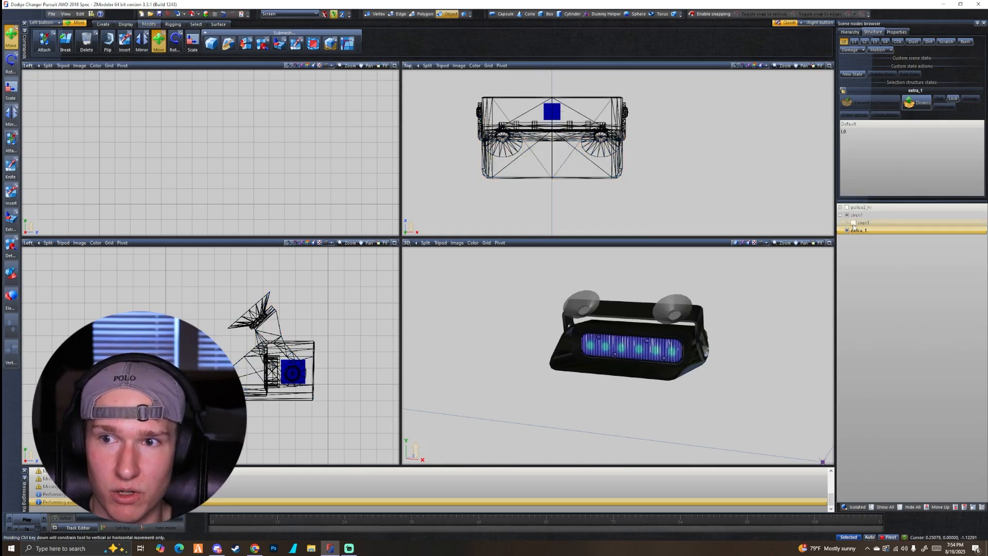
click(853, 223)
click(566, 108)
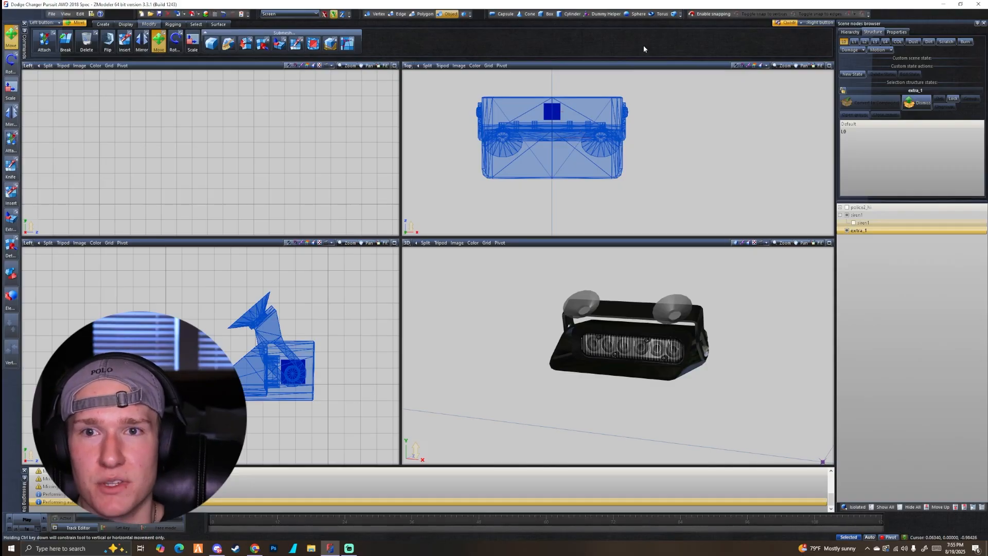
- Hide the siren1 dummy and extra_1, show only siren1's child mesh, and select it with the Quadr selection tool
scroll(565, 145, down, 4)
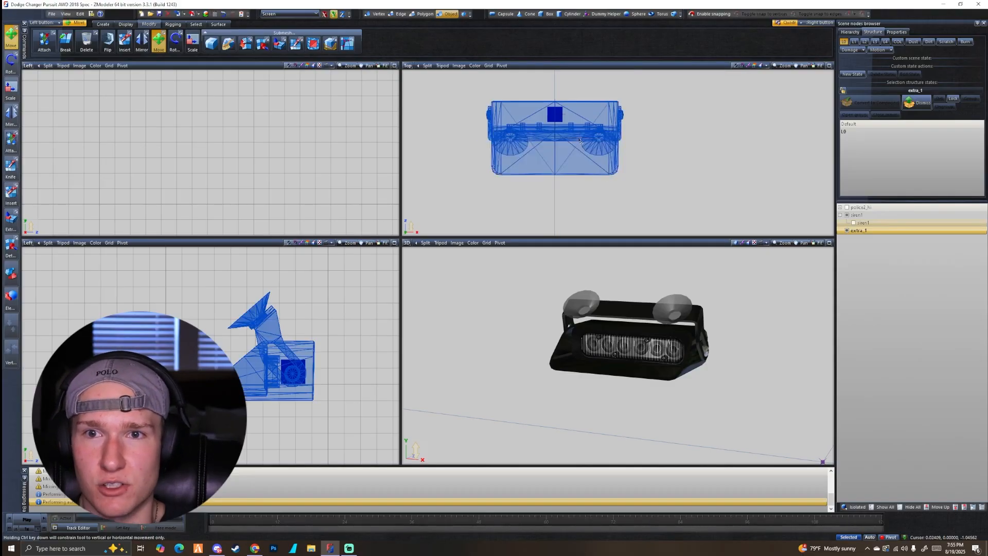
click(848, 216)
click(847, 216)
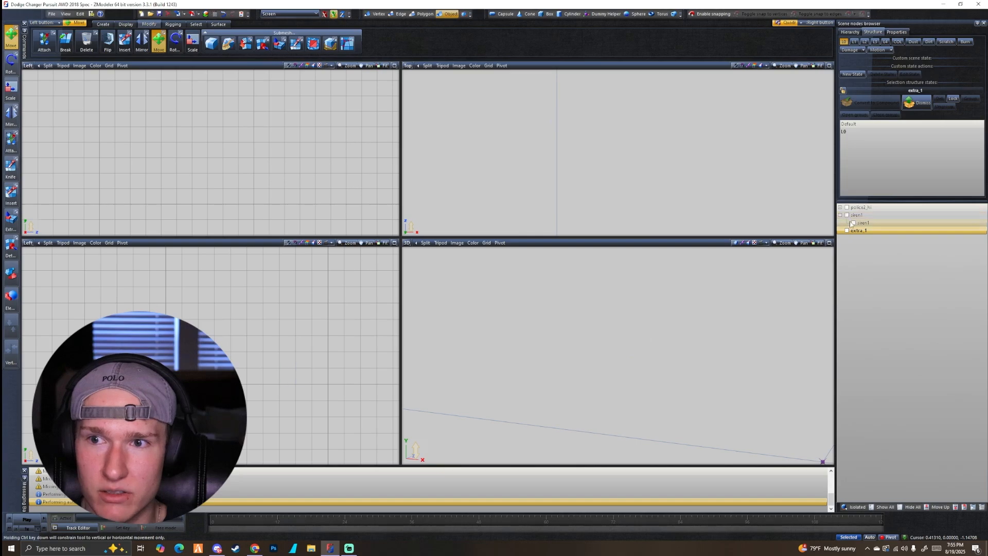
click(854, 224)
scroll(567, 132, down, 2)
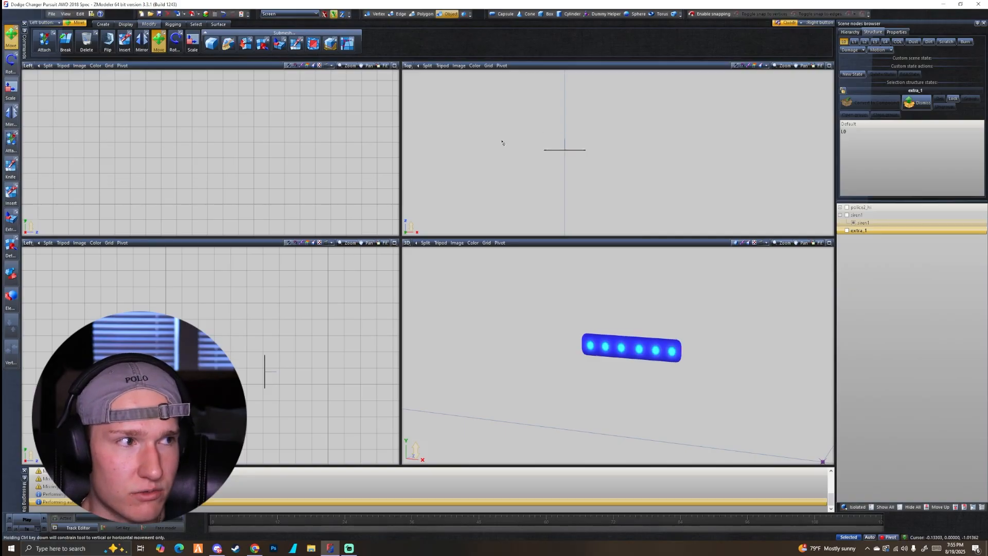
click(196, 25)
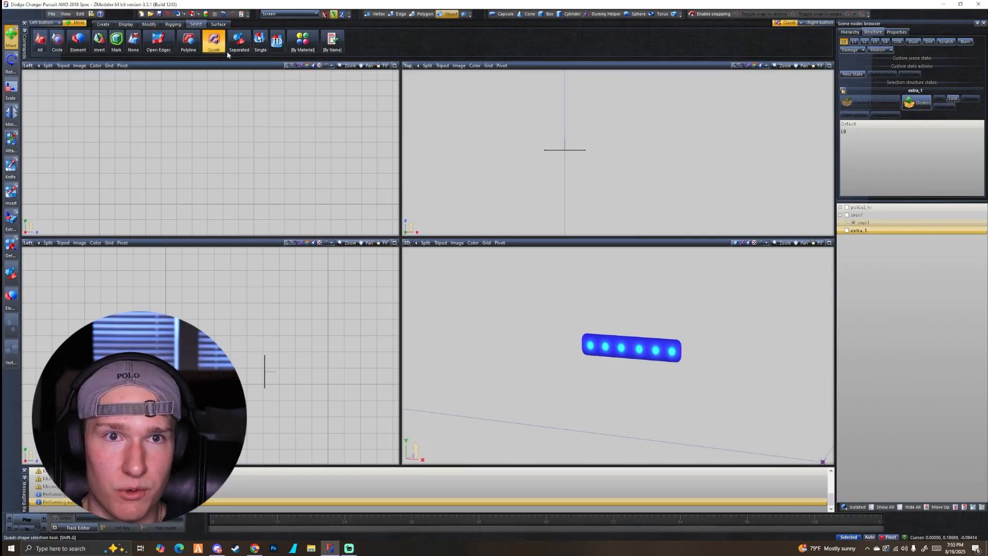
click(215, 44)
drag(505, 131, 636, 181)
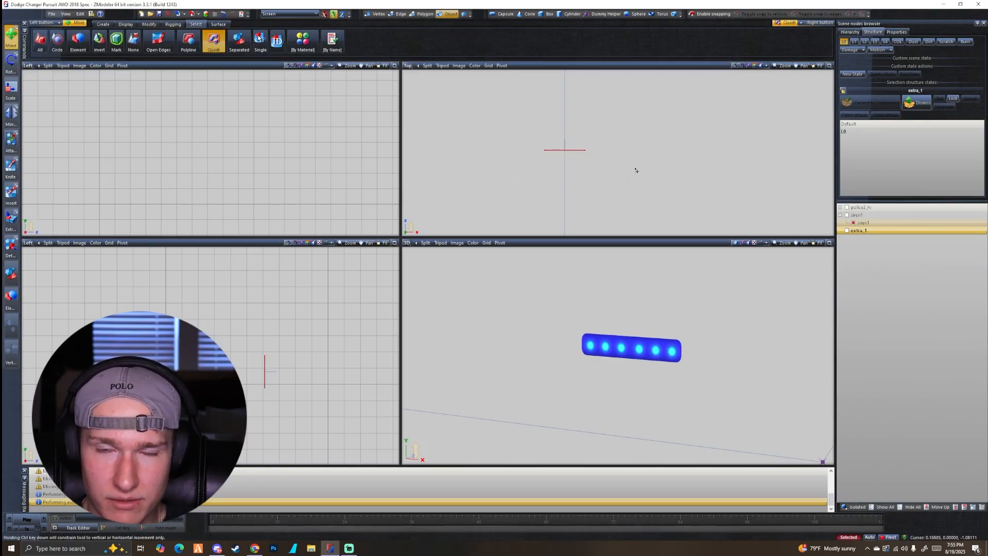
- Reset the selected siren1 child mesh's local axes to match its parent and return to the Quadr selection tool
click(128, 26)
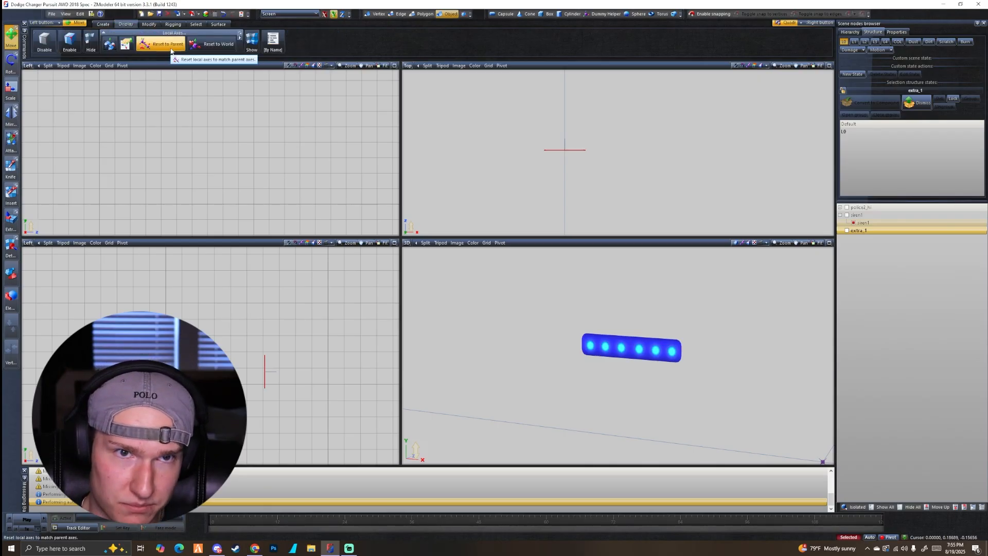
click(169, 46)
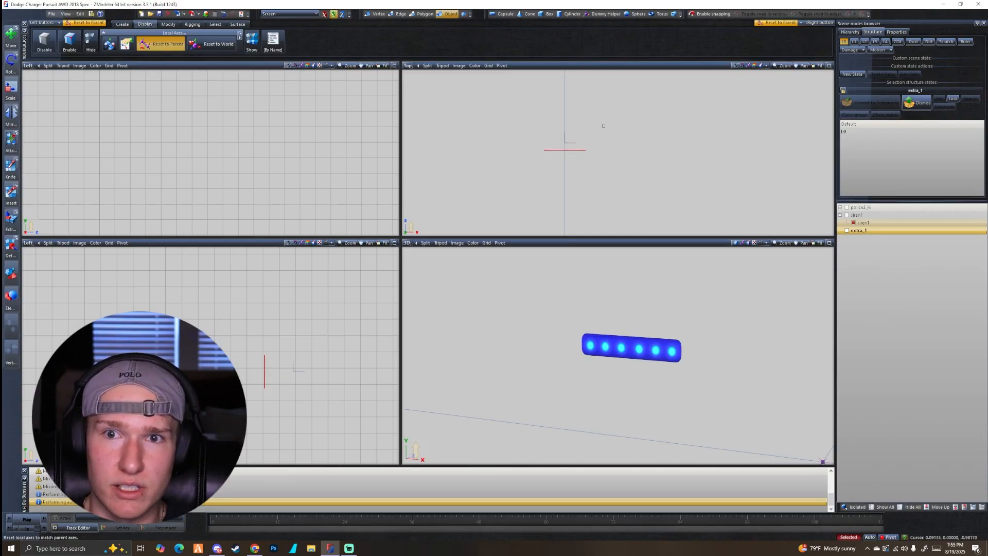
scroll(559, 144, up, 1)
scroll(558, 144, up, 1)
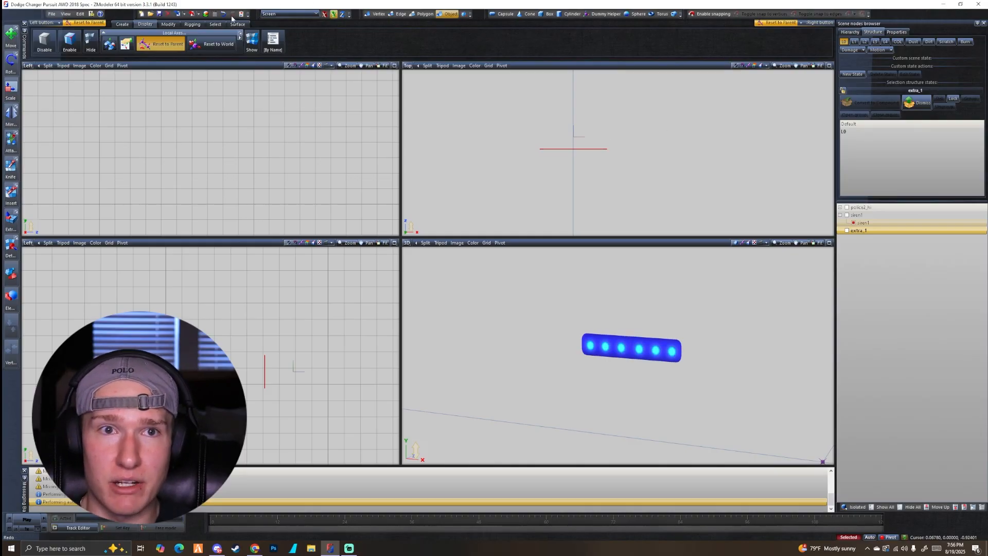
click(216, 24)
click(213, 40)
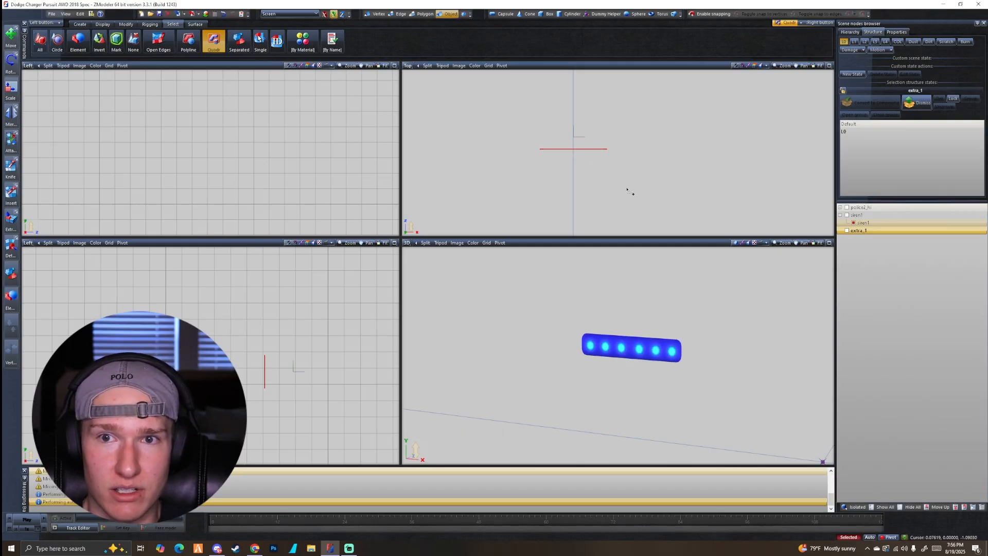
- Temporarily show the siren1 dummy to compare its position with the child mesh's local axes, and hide it again
scroll(644, 172, down, 1)
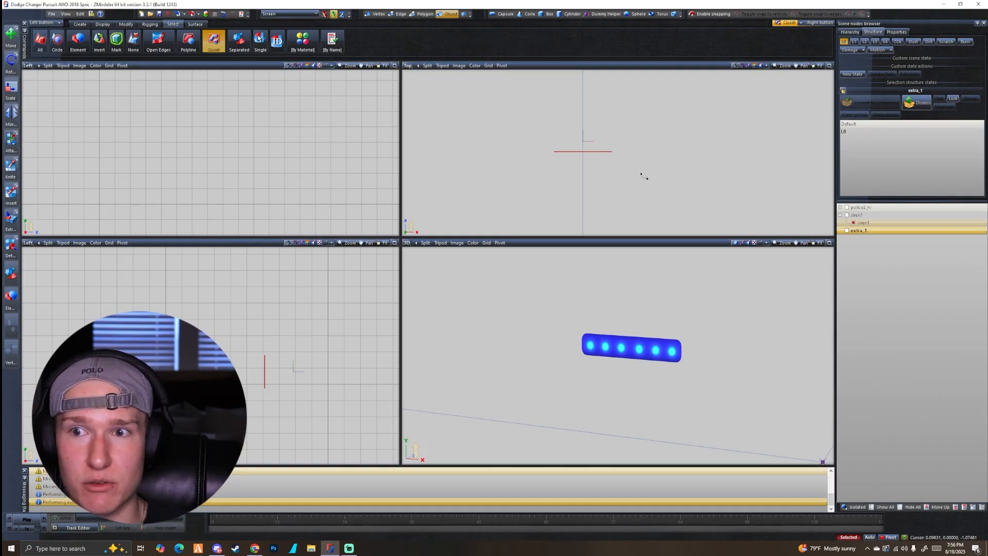
click(847, 215)
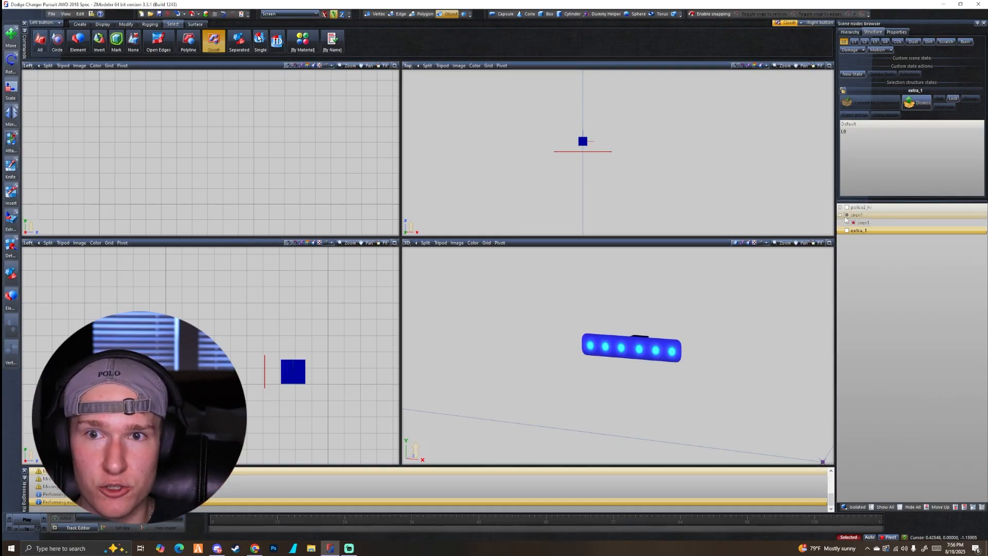
scroll(586, 145, up, 4)
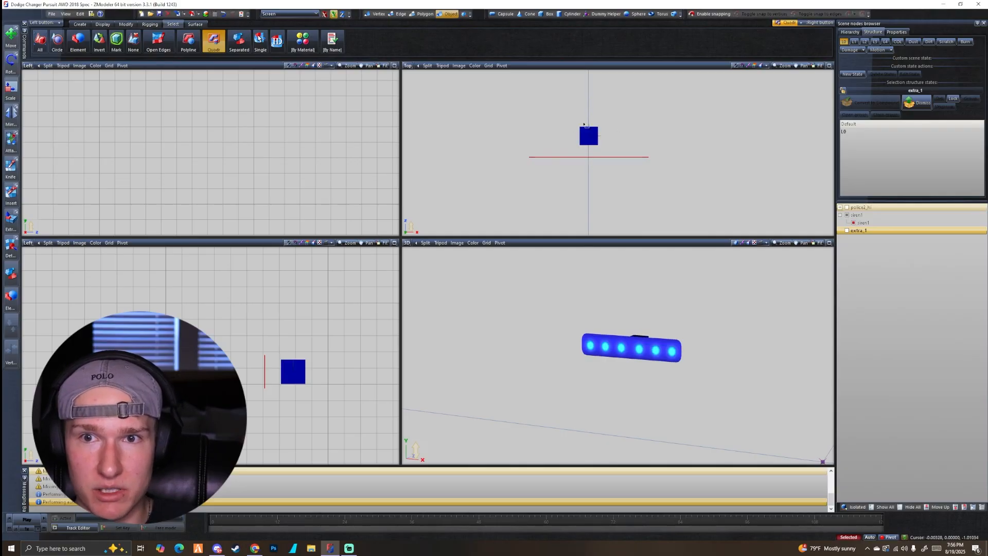
click(847, 215)
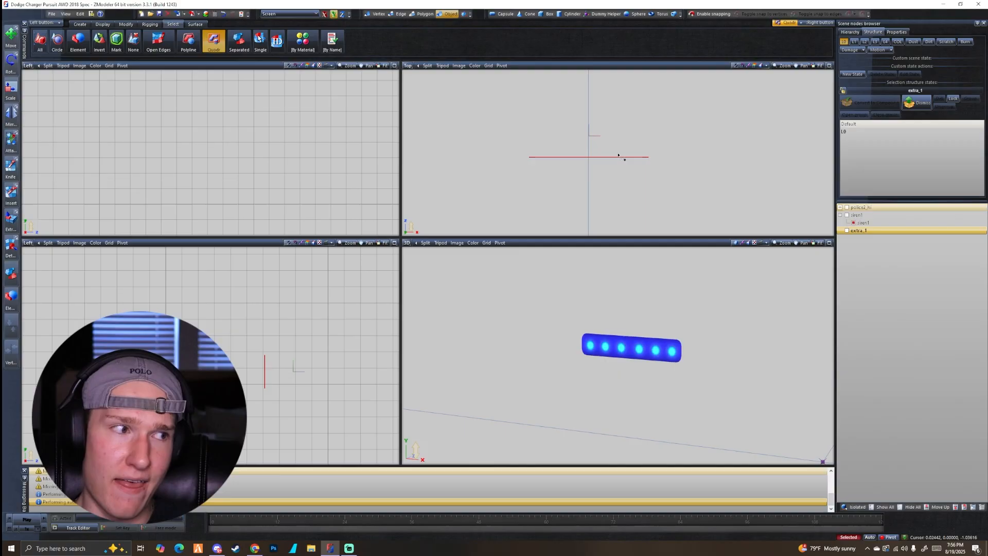
scroll(663, 169, down, 3)
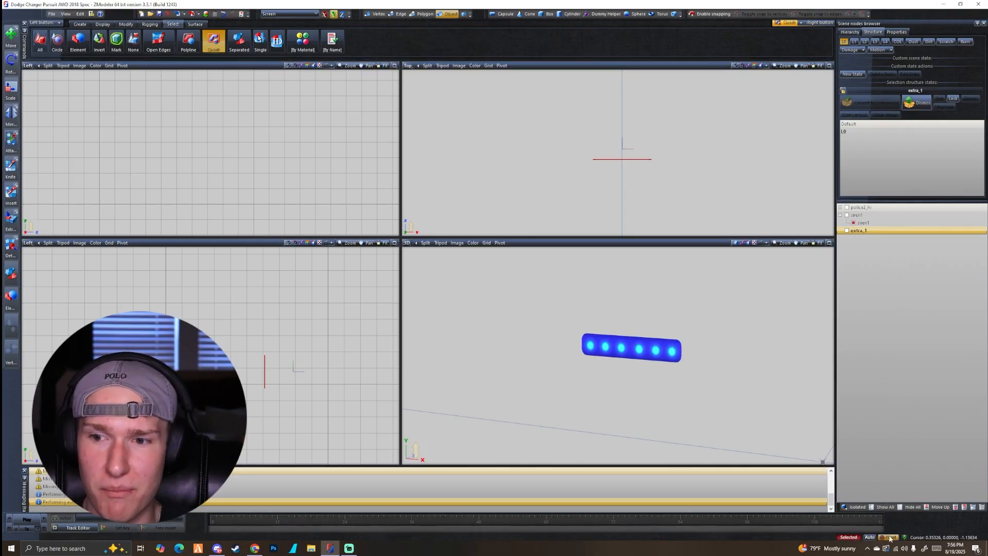
- Expand the transformation scale of the siren1 child mesh in its node properties and set Scale X to 0.01
click(896, 32)
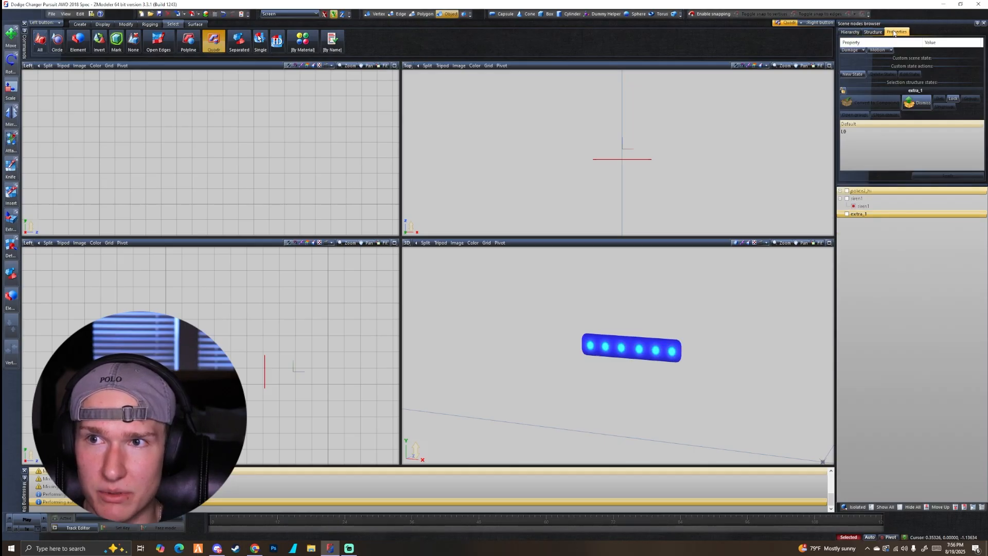
click(849, 113)
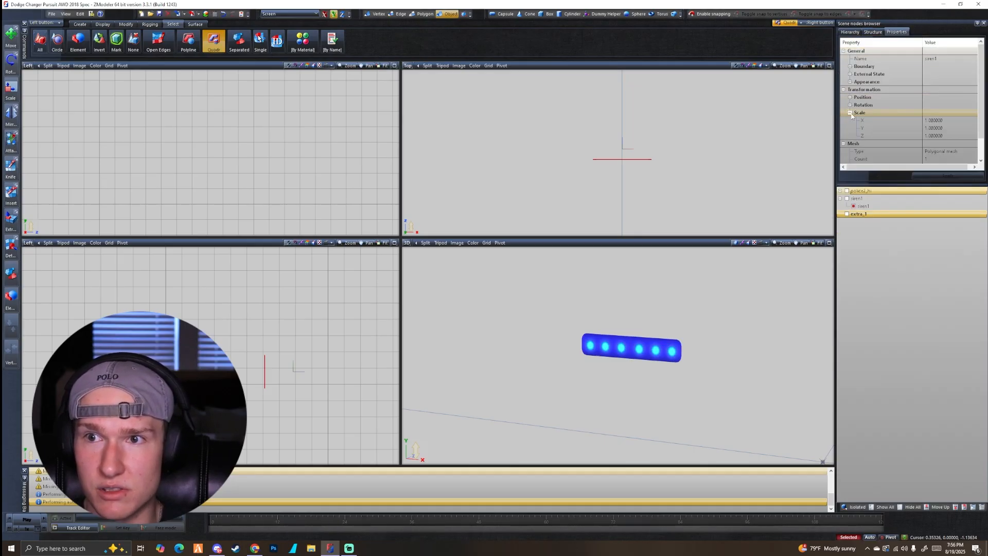
scroll(870, 132, down, 1)
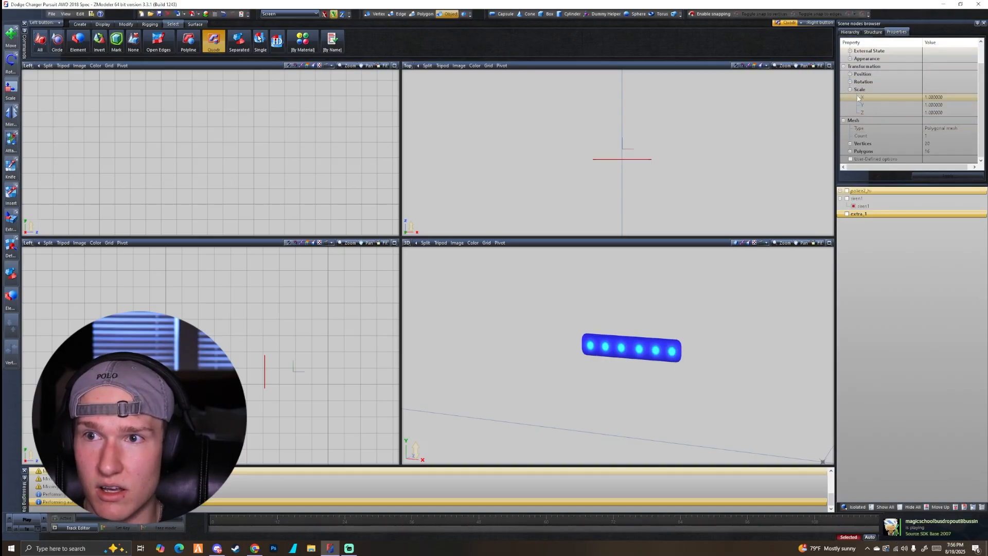
scroll(869, 135, up, 1)
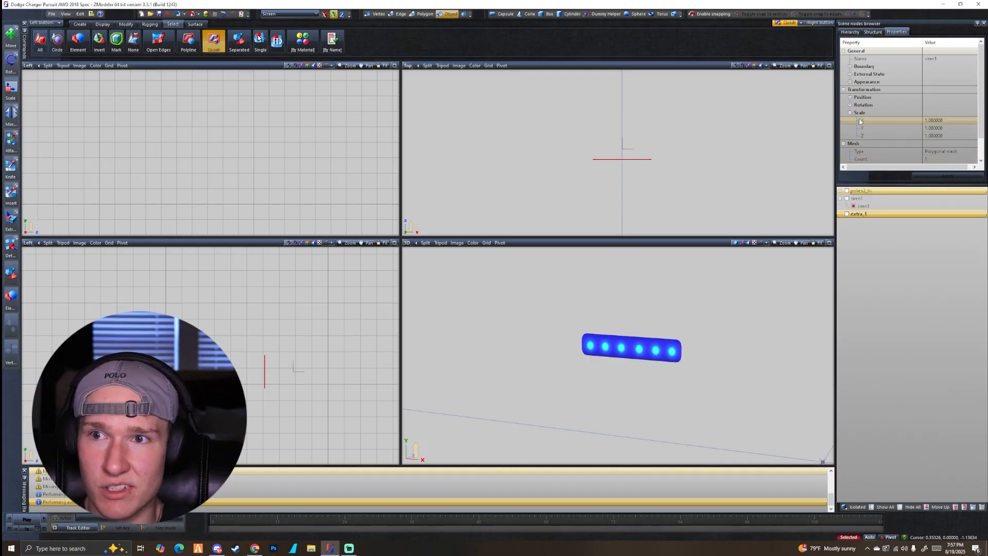
click(952, 121)
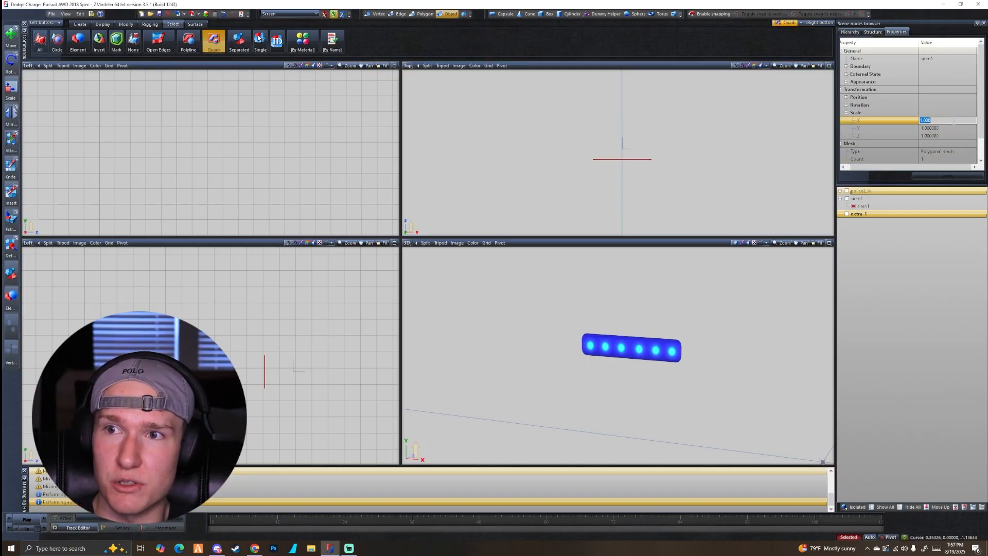
text(0.01)
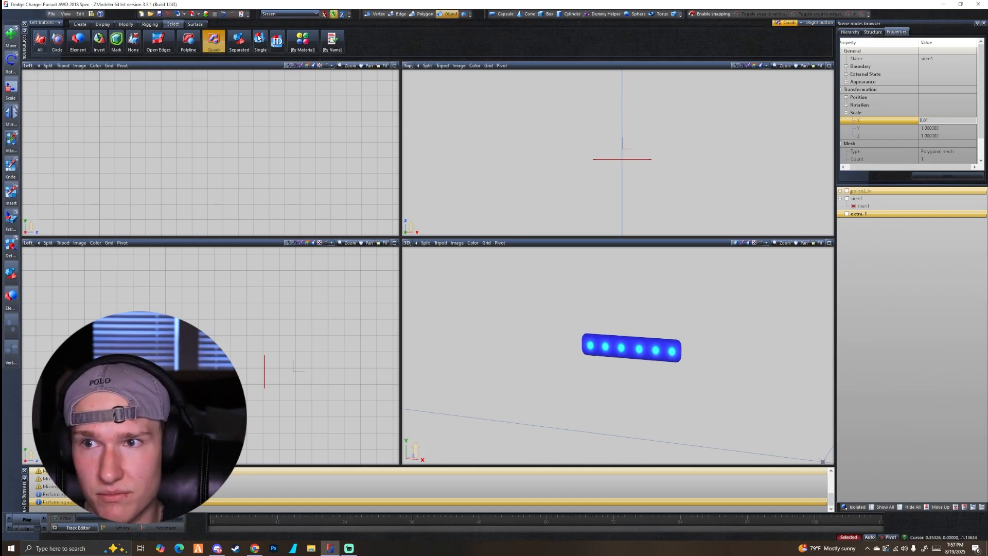
- Set the siren1 child mesh's Scale Y and Scale Z to 0.01 and apply the new scale
click(947, 127)
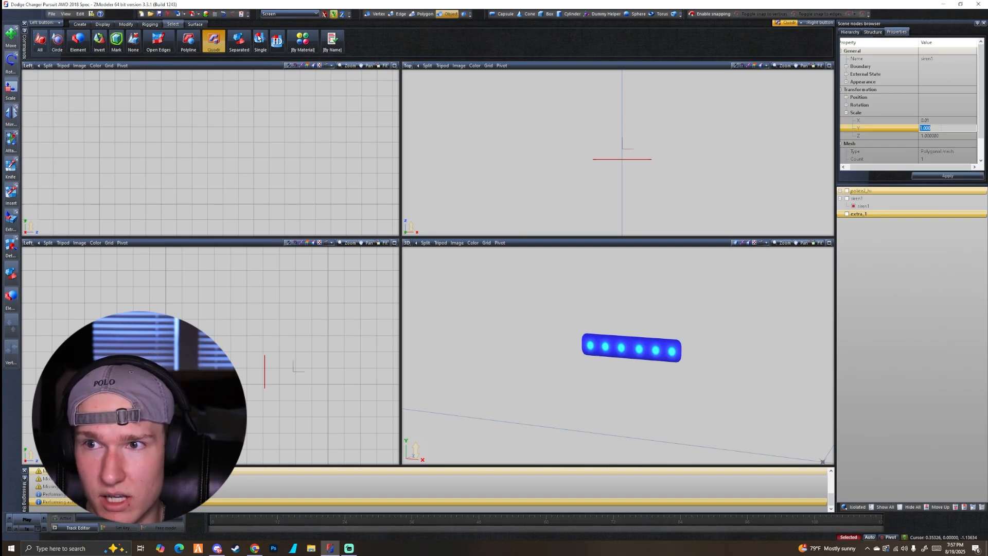
text(0.01)
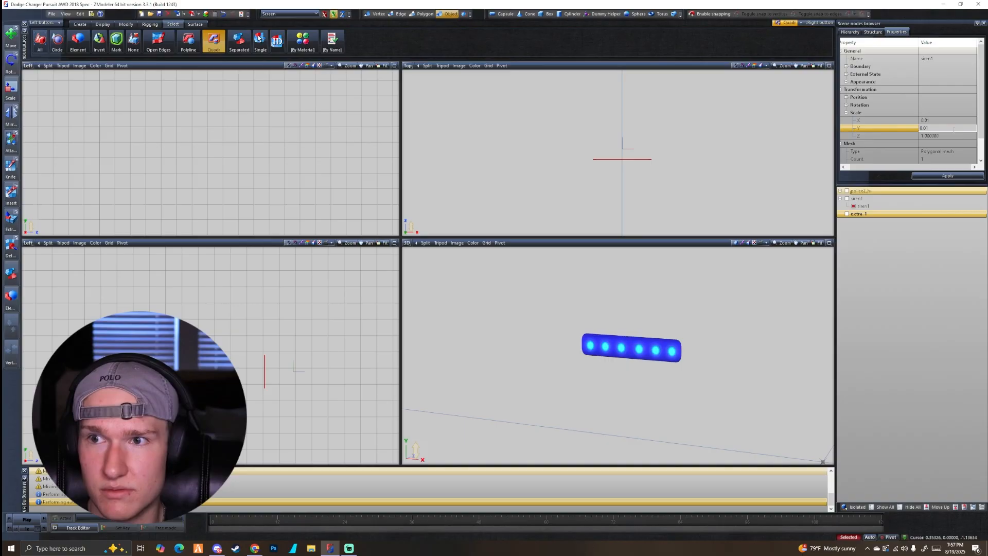
click(947, 135)
text(0.01)
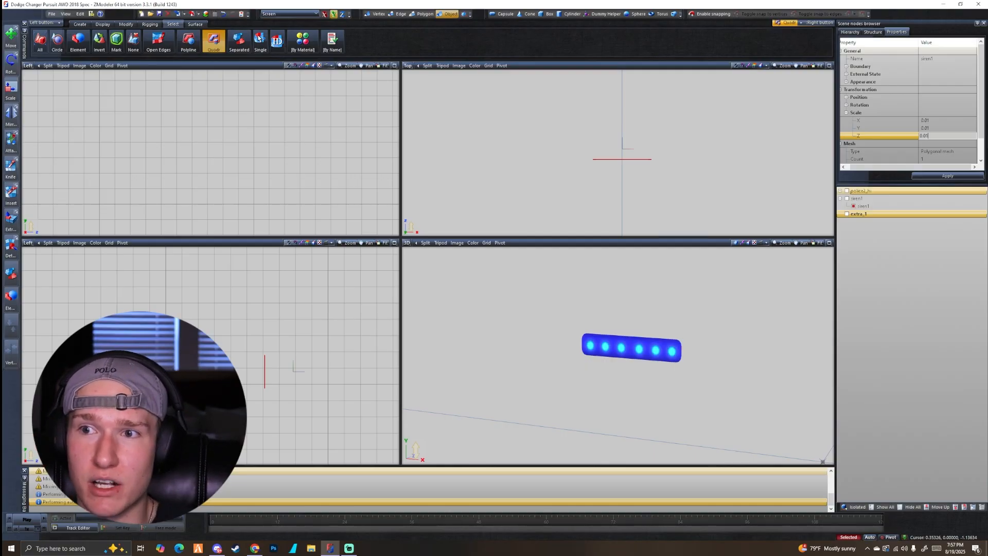
click(885, 159)
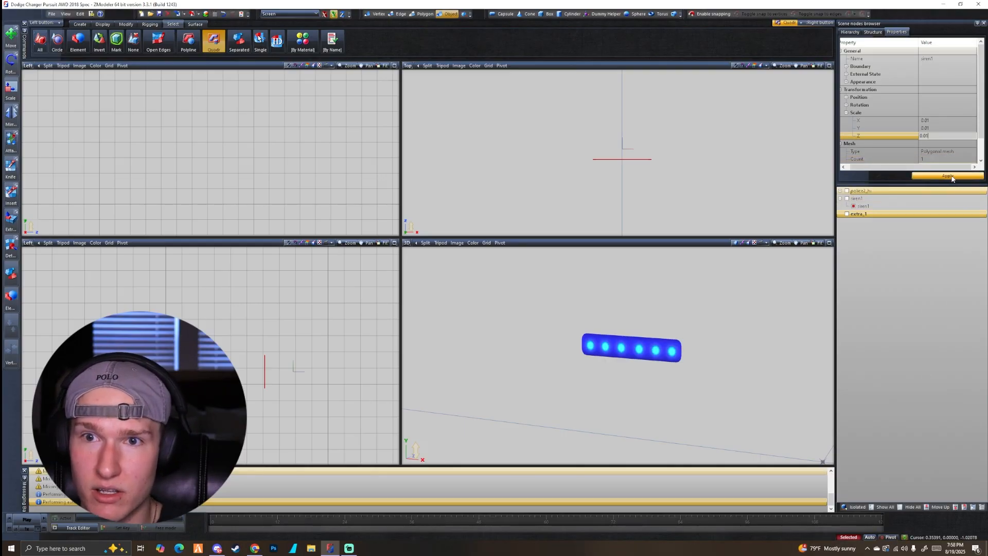
click(947, 176)
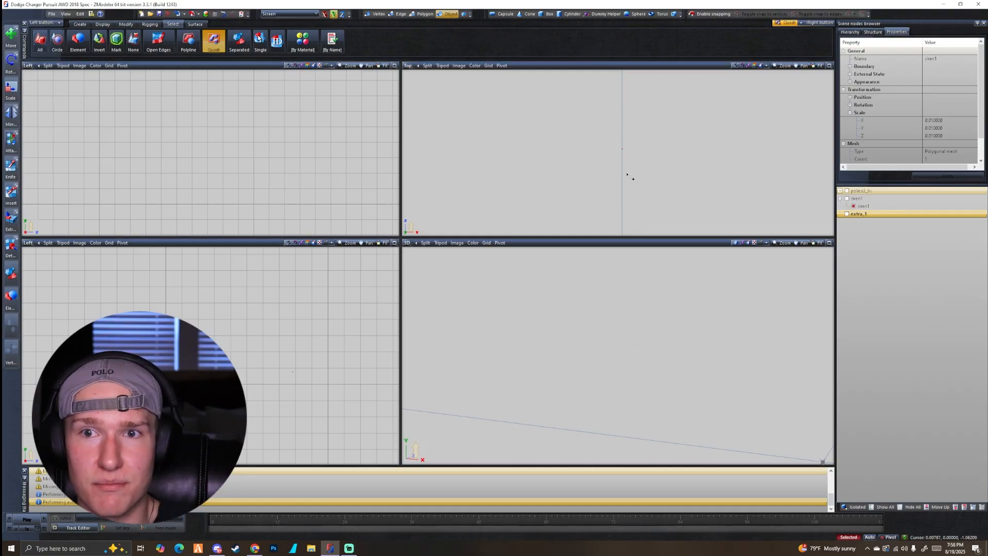
scroll(622, 151, up, 3)
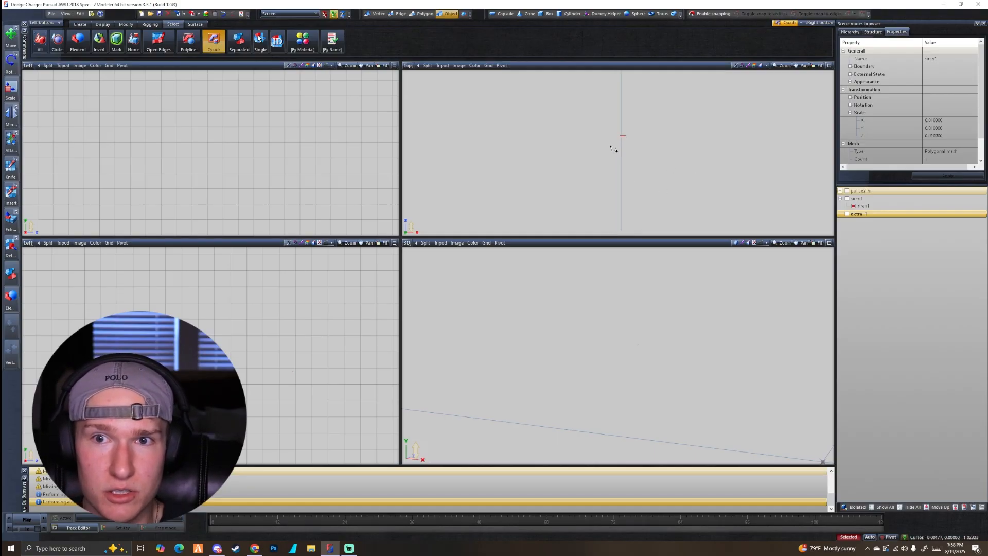
- Deselect the scaled siren1 child mesh in the top view
scroll(622, 137, up, 3)
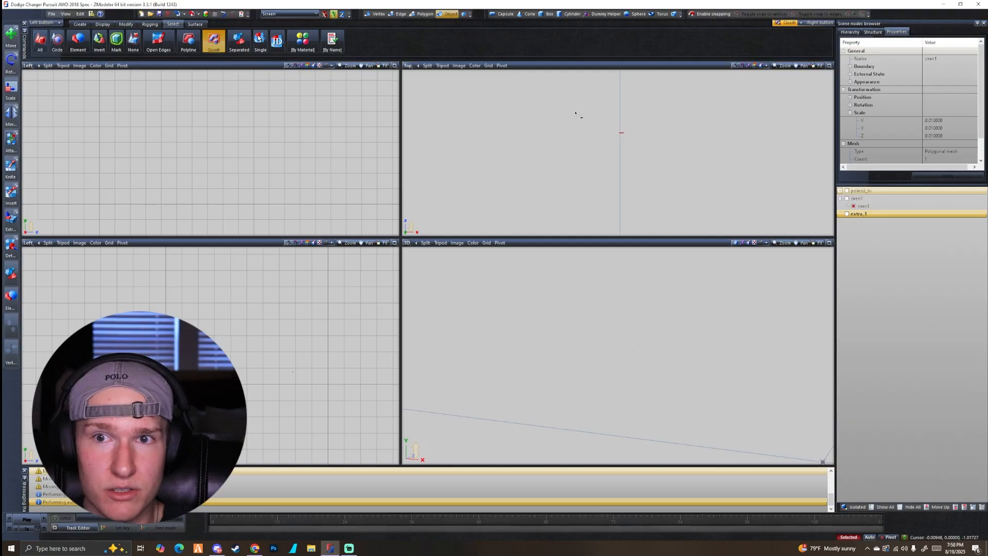
drag(575, 113, 660, 155)
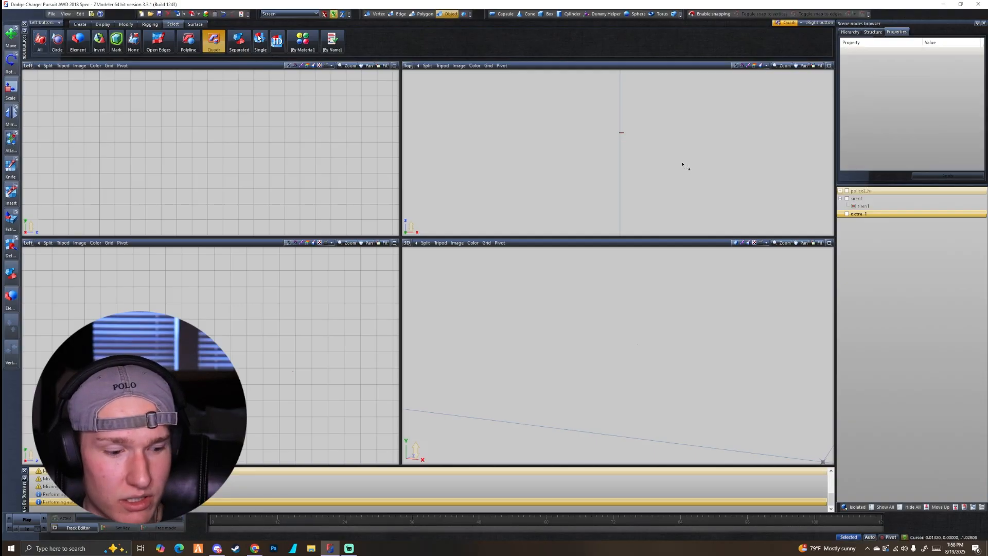
drag(576, 106, 693, 179)
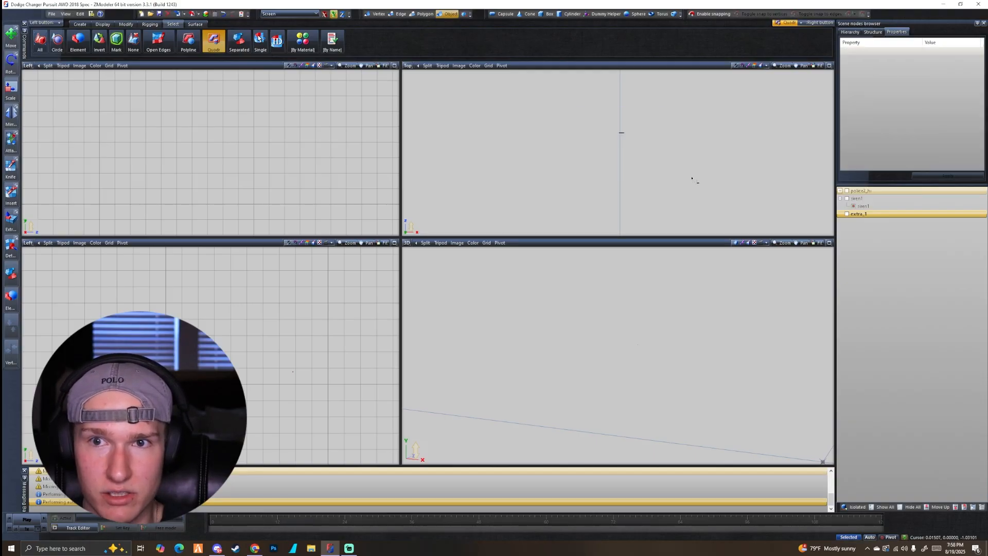
drag(749, 194, 749, 194)
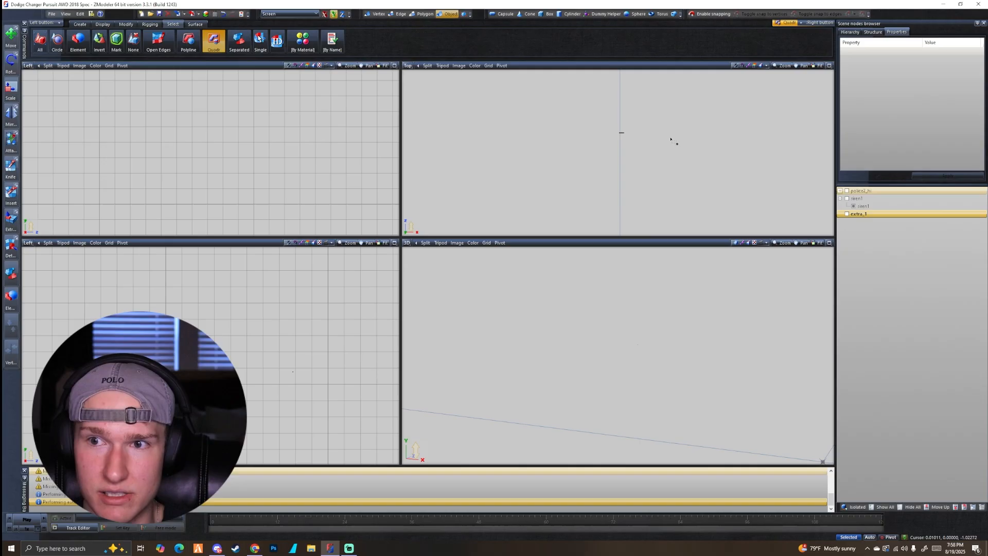
- Show the siren1 dummy and the extra_1 light to check the dummy's position against the light housing, then hide all nodes
scroll(677, 172, down, 1)
click(846, 198)
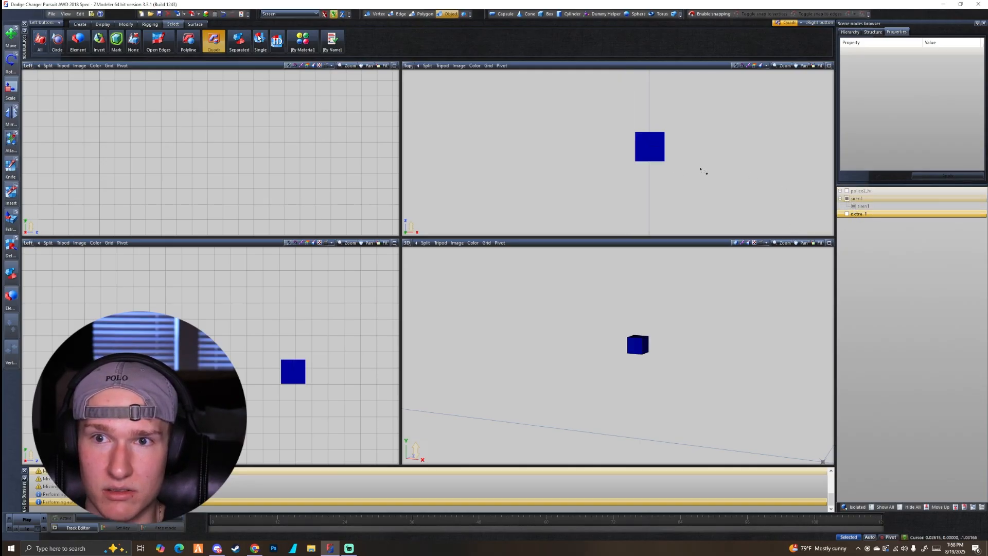
scroll(702, 168, down, 3)
scroll(643, 165, down, 3)
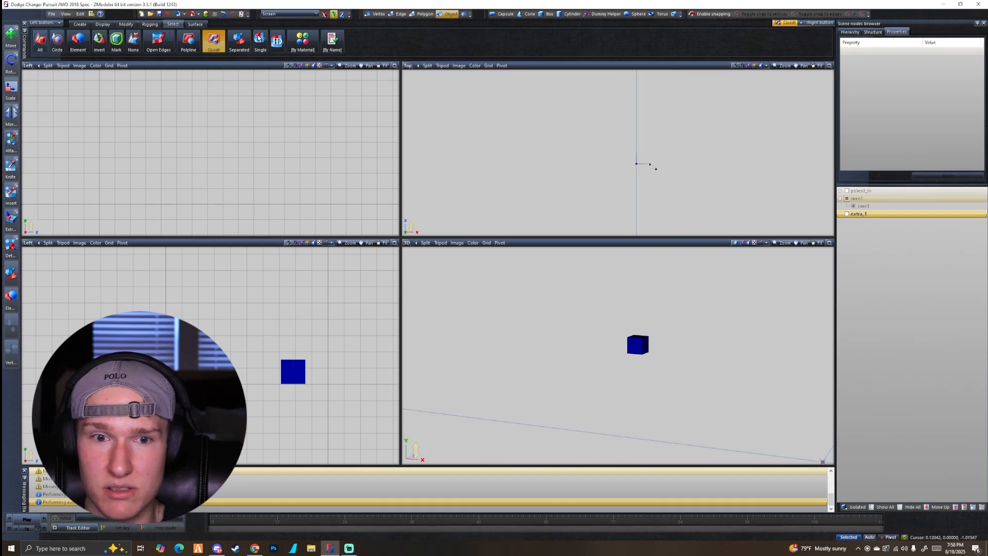
click(846, 214)
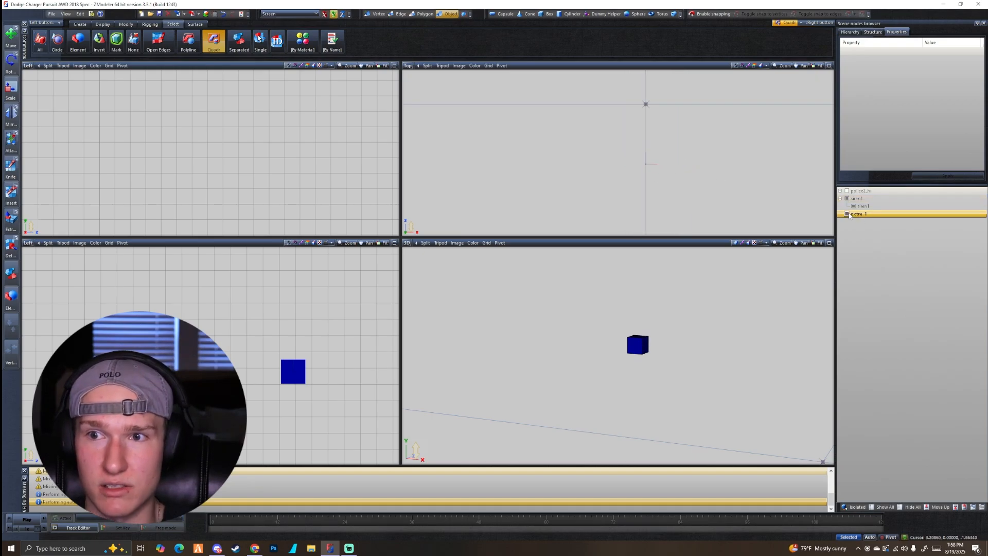
scroll(645, 165, up, 2)
scroll(638, 165, up, 3)
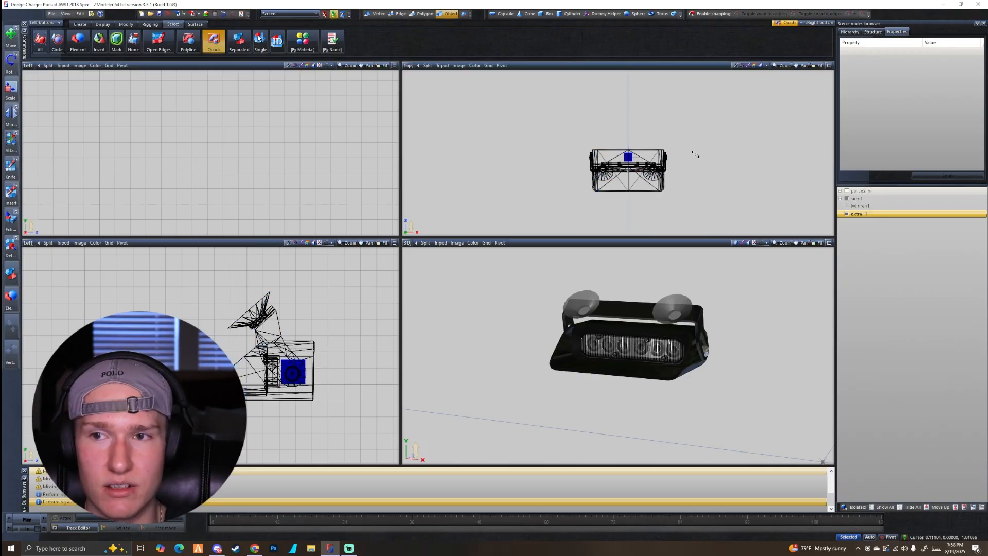
click(911, 507)
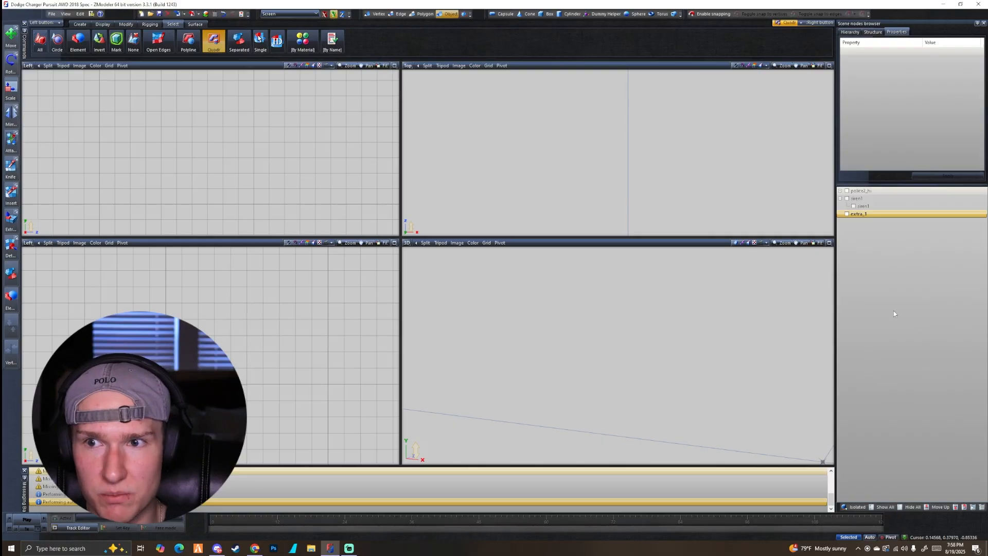
- Convert the siren1 dummy to a compound and assign its child mesh to the compound's L0 state
click(847, 199)
click(862, 206)
click(864, 199)
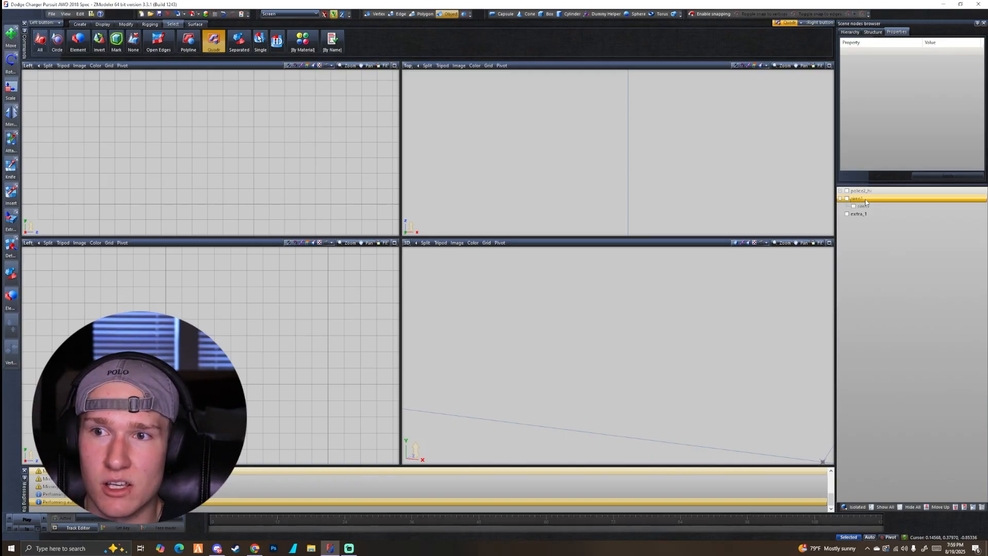
click(869, 34)
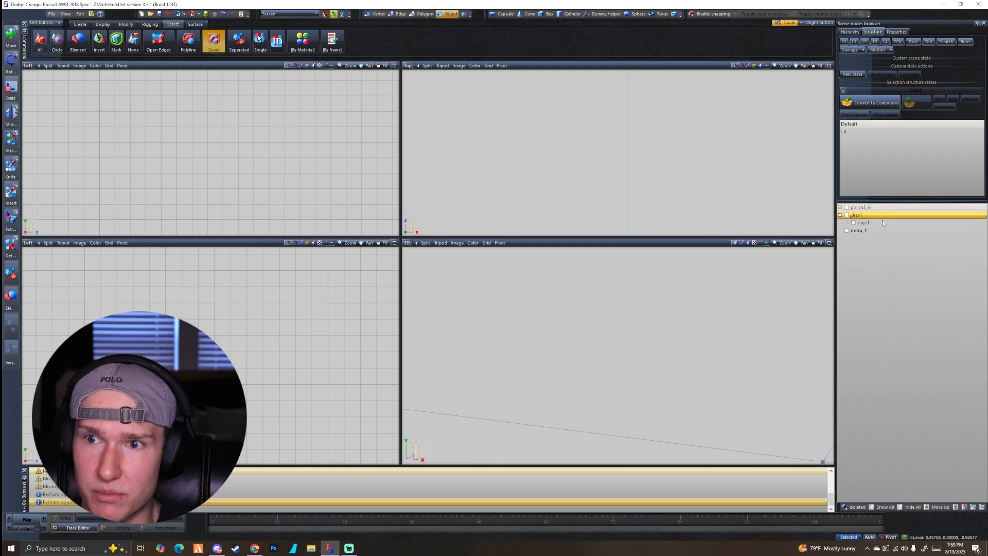
click(858, 223)
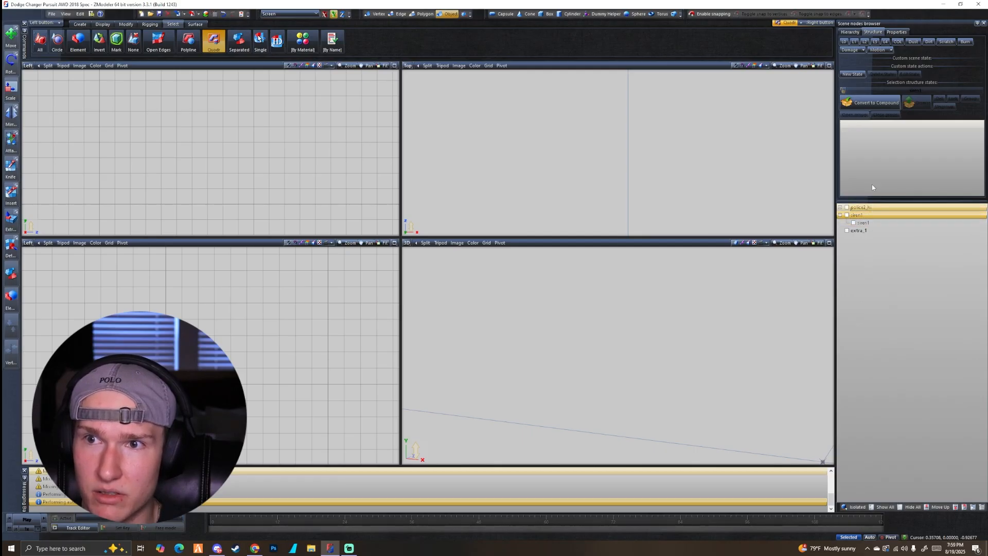
click(868, 105)
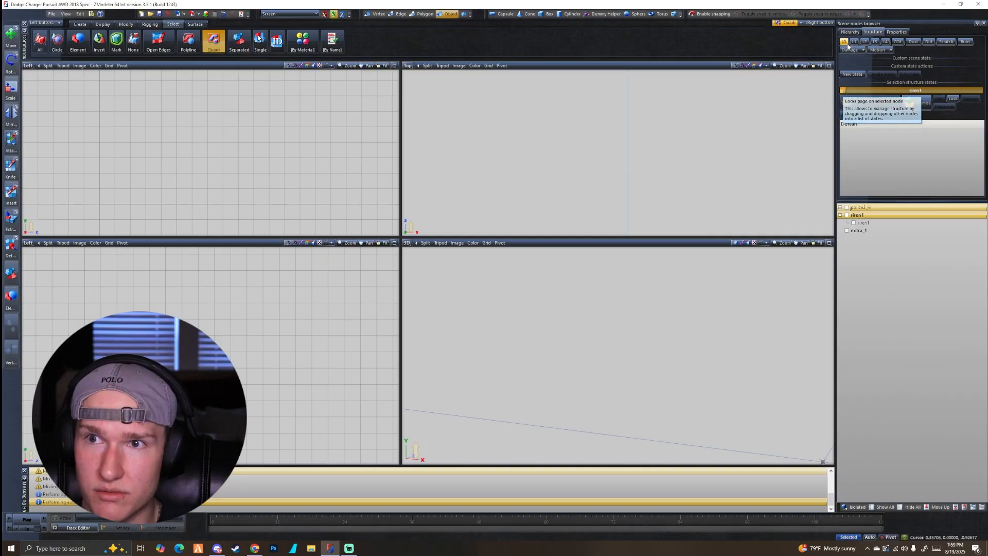
drag(863, 222, 877, 153)
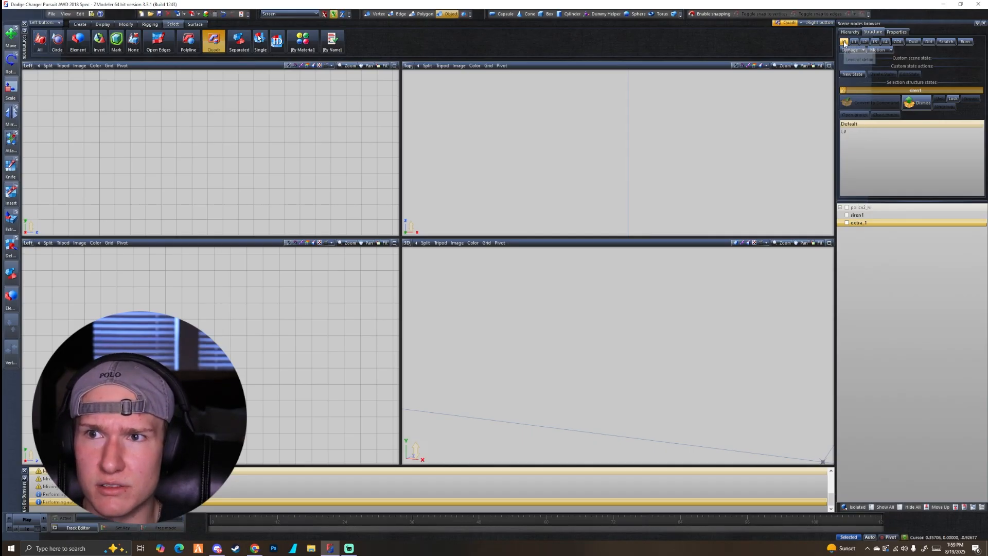
- Unlock the structure page from siren1, and parent siren1 under extra_1 with the extra_1 light shown
click(843, 91)
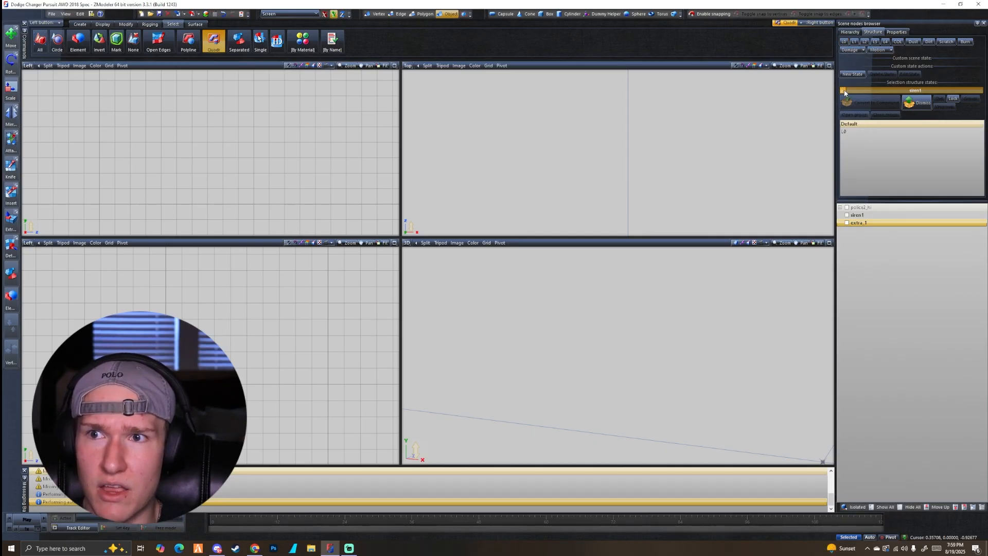
click(847, 222)
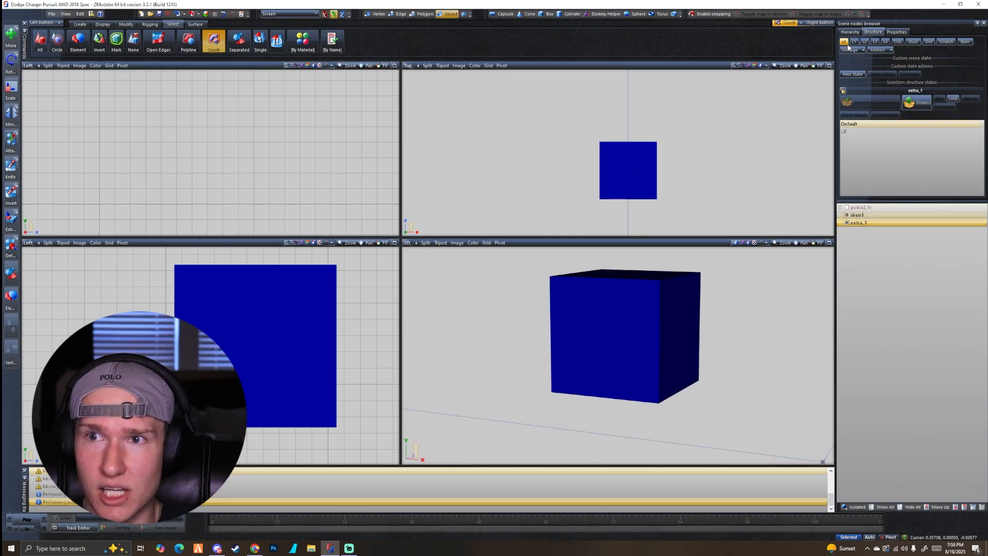
drag(857, 215, 854, 222)
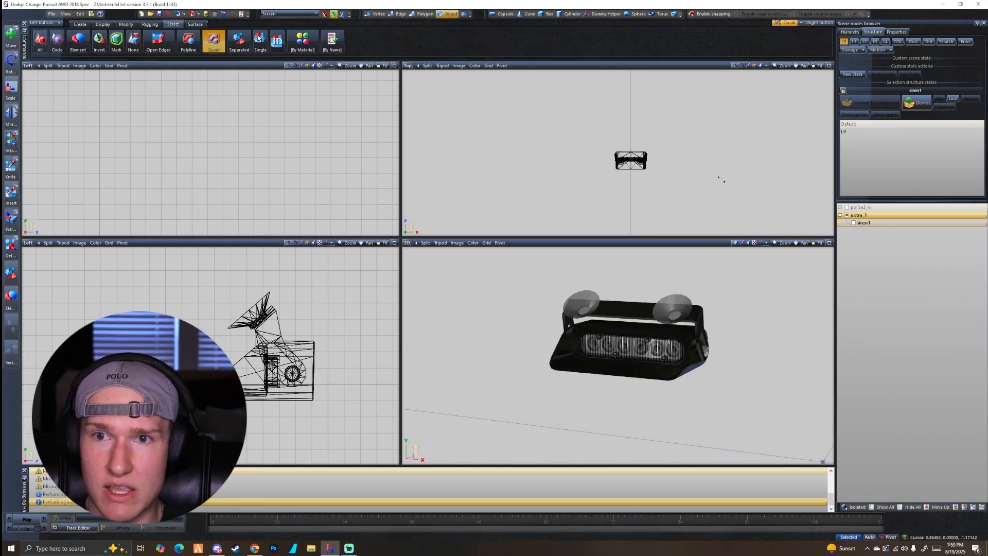
- Create a solid, uncentered box of about 0.0720 × 0.0379 × 0.0695 over one half of the light housing
scroll(746, 198, up, 2)
scroll(608, 137, up, 1)
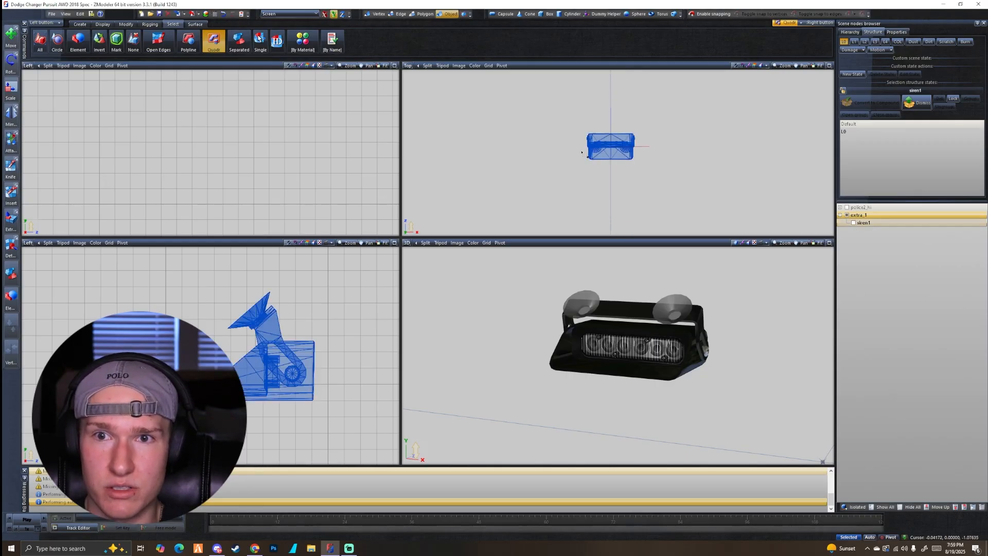
click(549, 14)
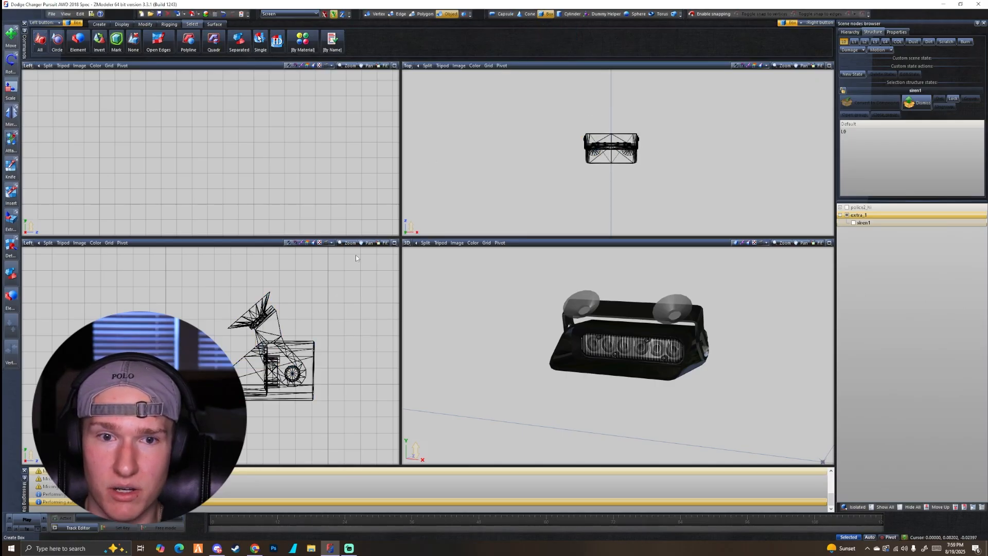
middle_drag(302, 324, 321, 314)
scroll(292, 323, up, 2)
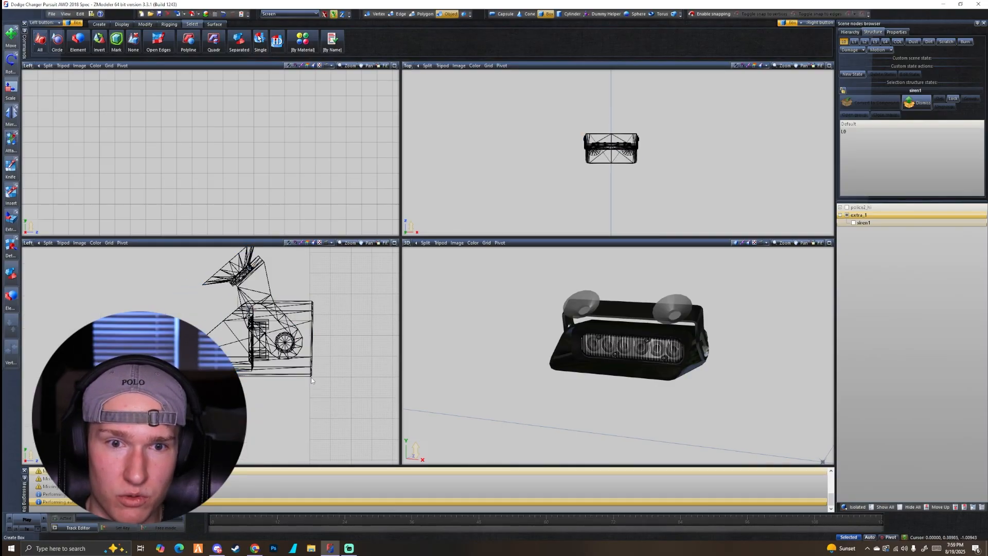
drag(310, 378, 163, 299)
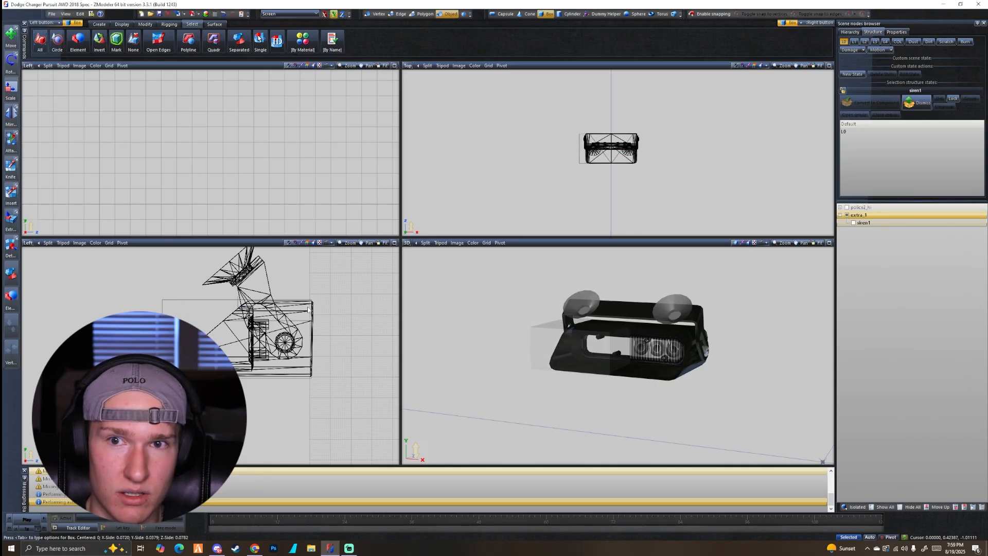
key(Tab)
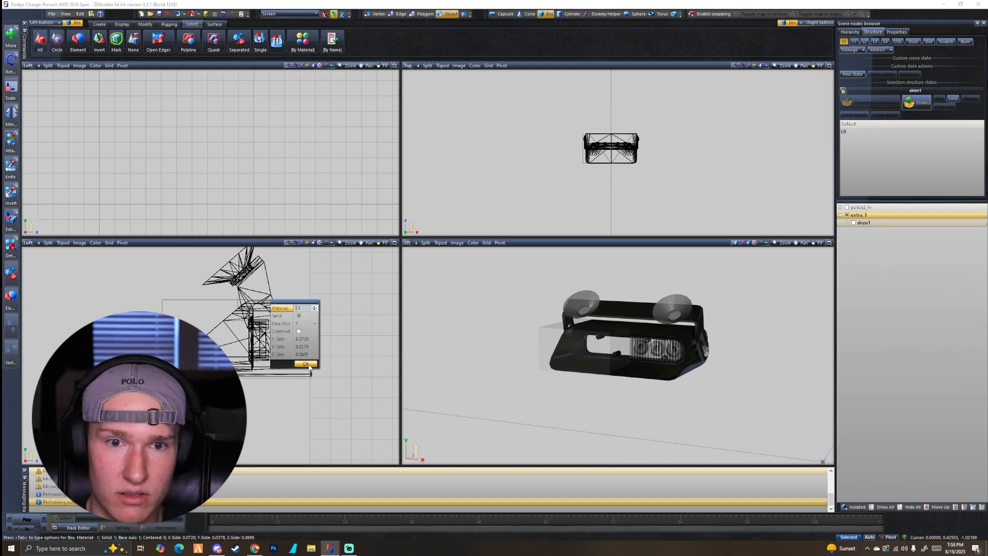
click(306, 365)
- Check the new box against the light, hide extra_1, and select the box with the Quadr selection tool
middle_drag(638, 355, 612, 299)
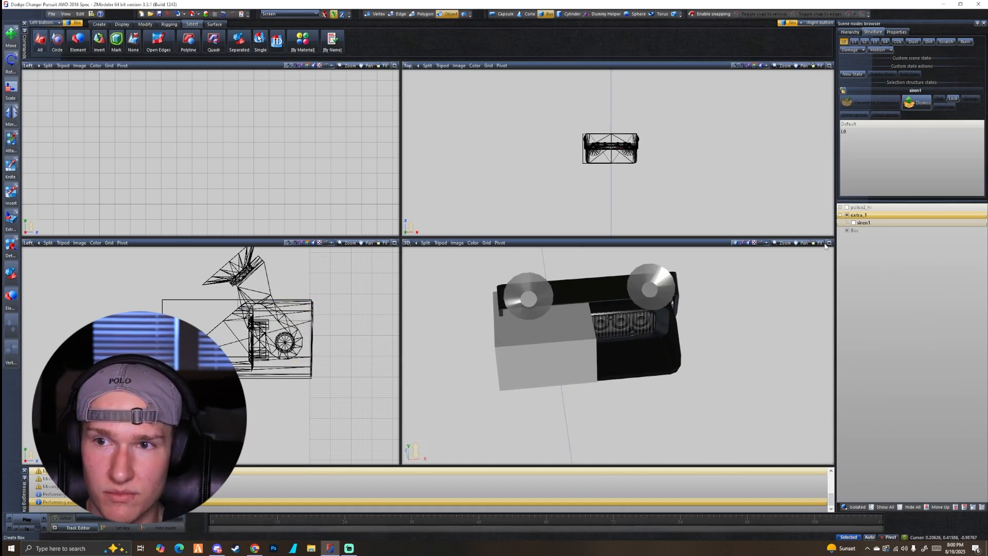
middle_drag(558, 368, 622, 295)
click(851, 222)
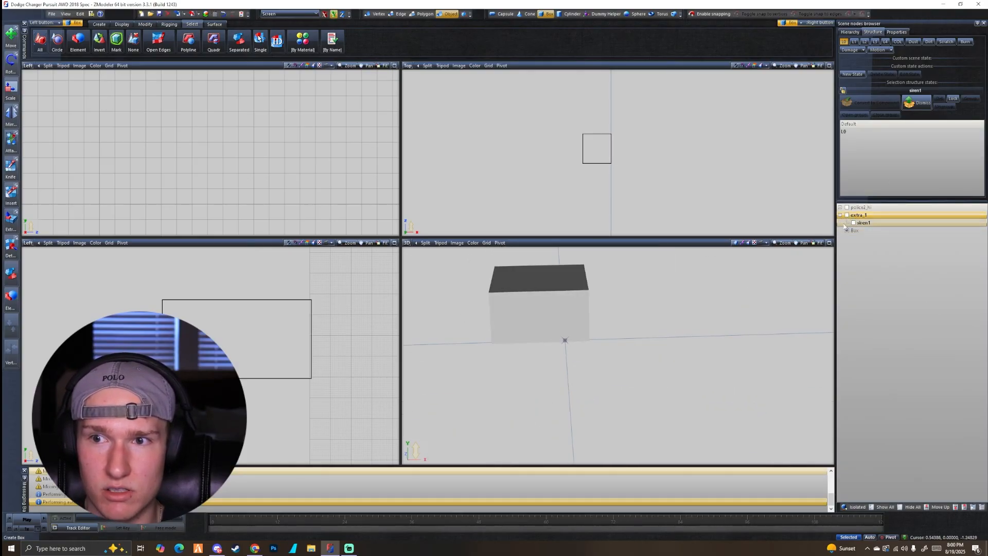
scroll(640, 126, up, 1)
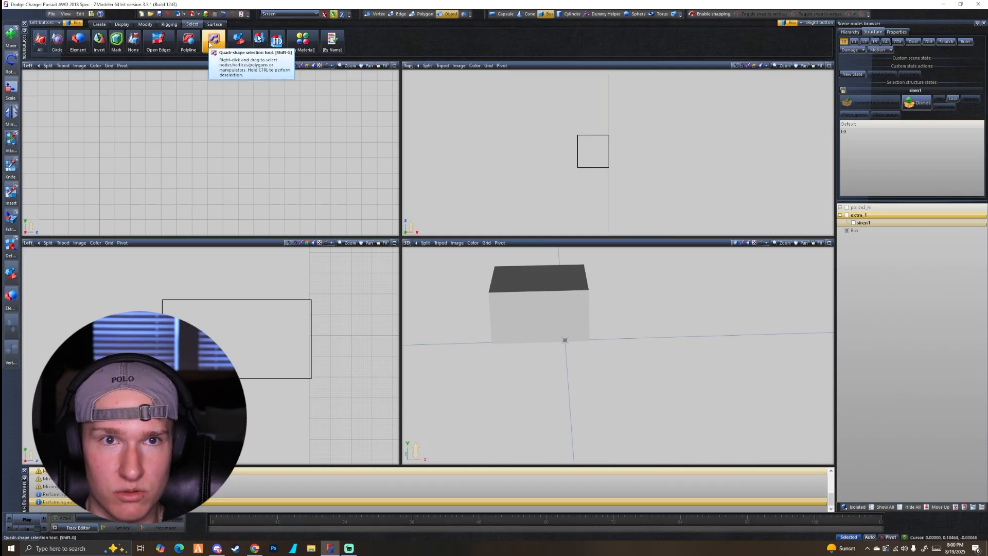
right_click(212, 41)
right_drag(551, 132, 626, 178)
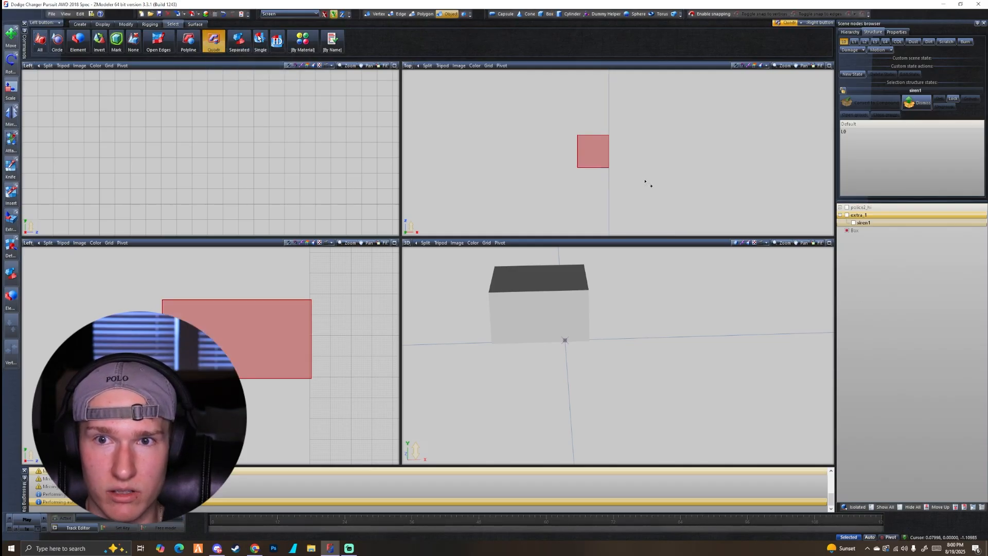
- Switch to vertex-level editing and select the box's vertices along the vehicle's center line
click(379, 15)
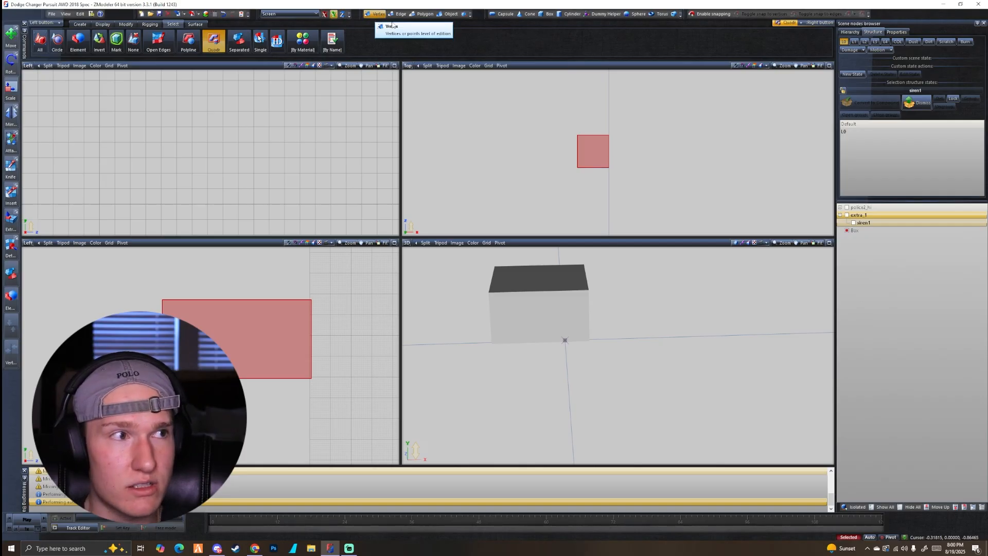
click(665, 137)
scroll(636, 154, up, 3)
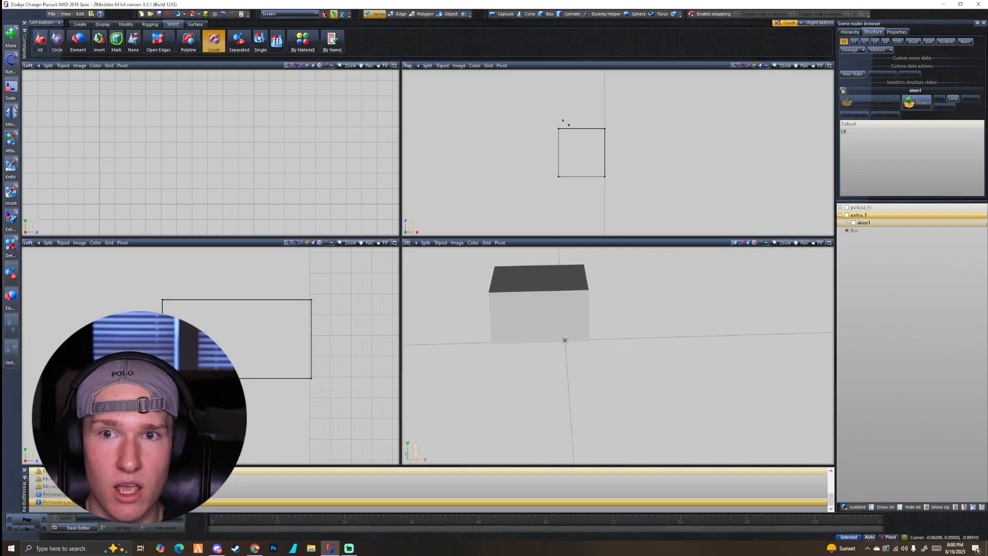
drag(540, 117, 595, 107)
scroll(615, 169, up, 1)
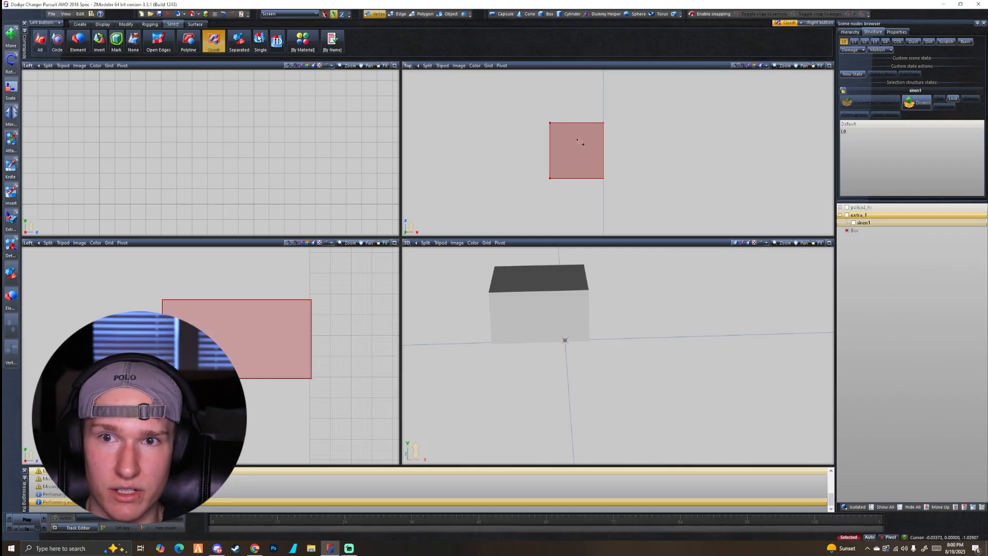
- Show extra_1 and move the selected box vertices along X to the light's far edge, spanning the full housing width
click(126, 24)
click(160, 45)
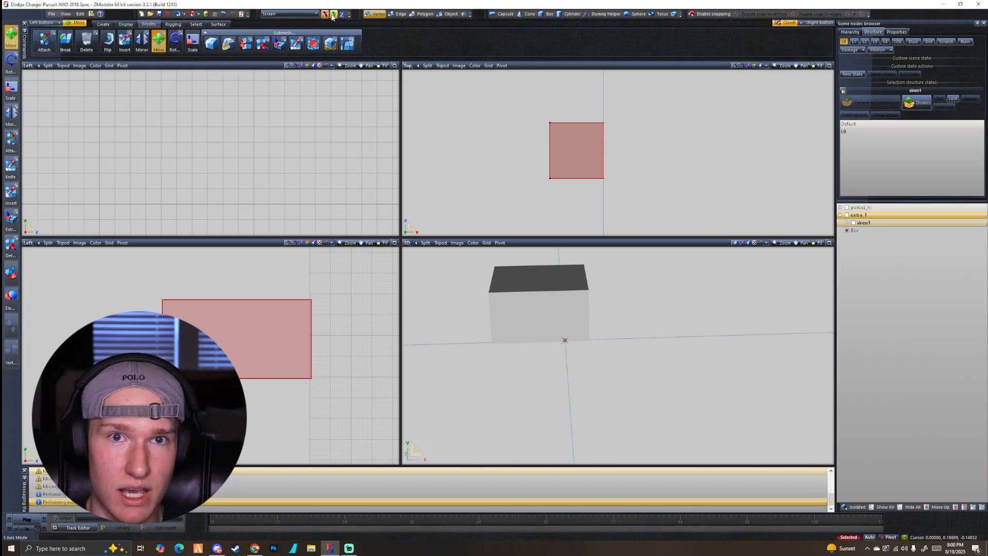
click(847, 215)
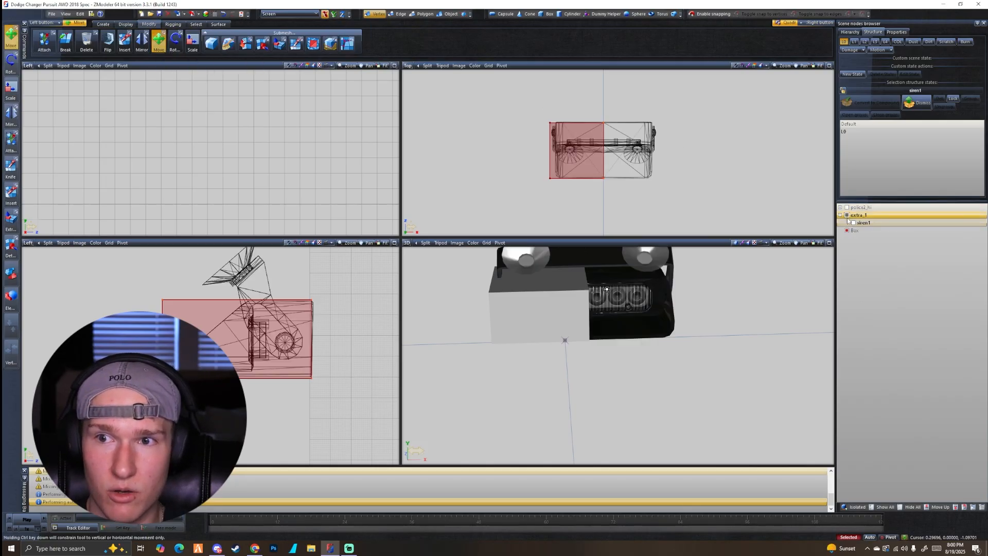
scroll(593, 162, up, 2)
scroll(593, 162, up, 1)
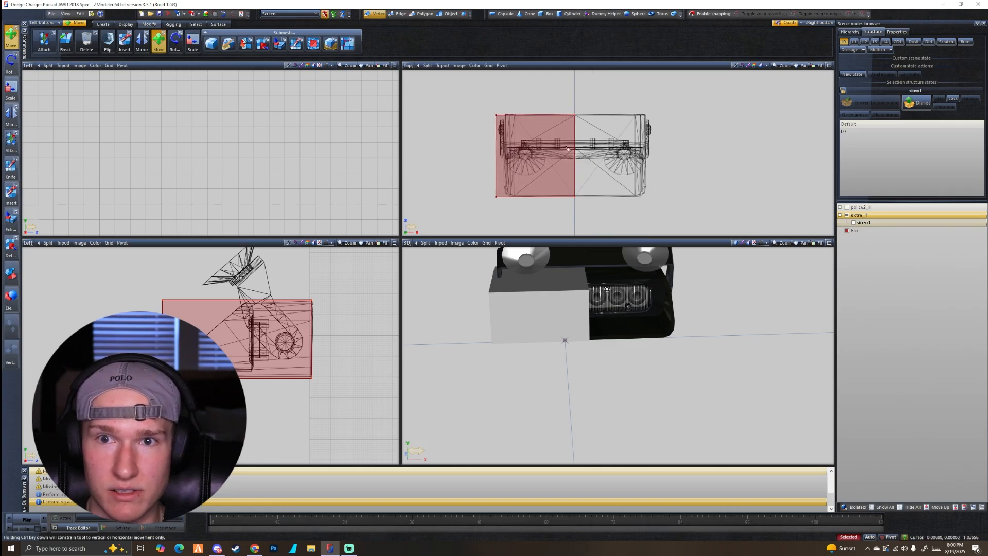
drag(572, 153, 651, 162)
scroll(638, 157, down, 2)
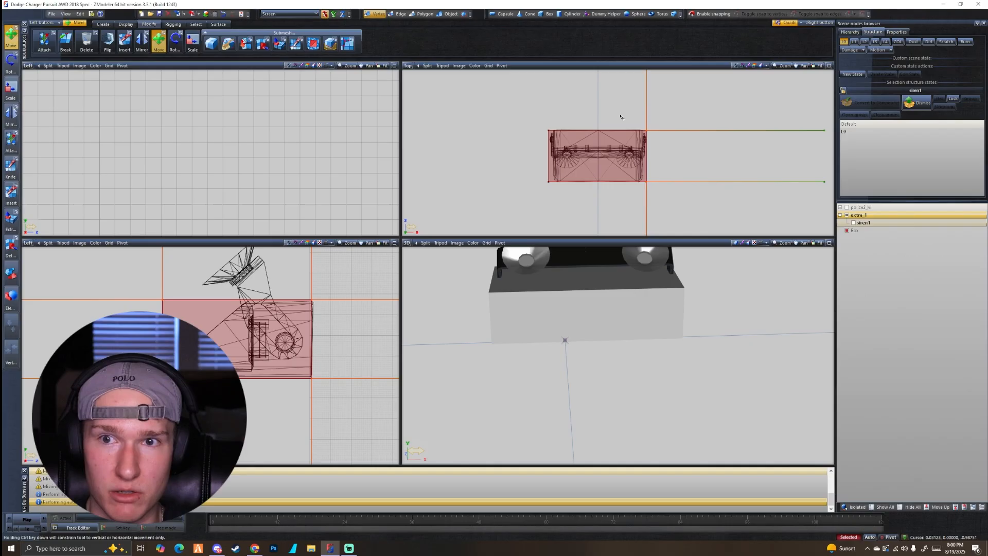
- Clear the vertex selection, inspect the widened box around the light, and return to object-level editing
drag(620, 117, 692, 215)
middle_drag(617, 308, 622, 329)
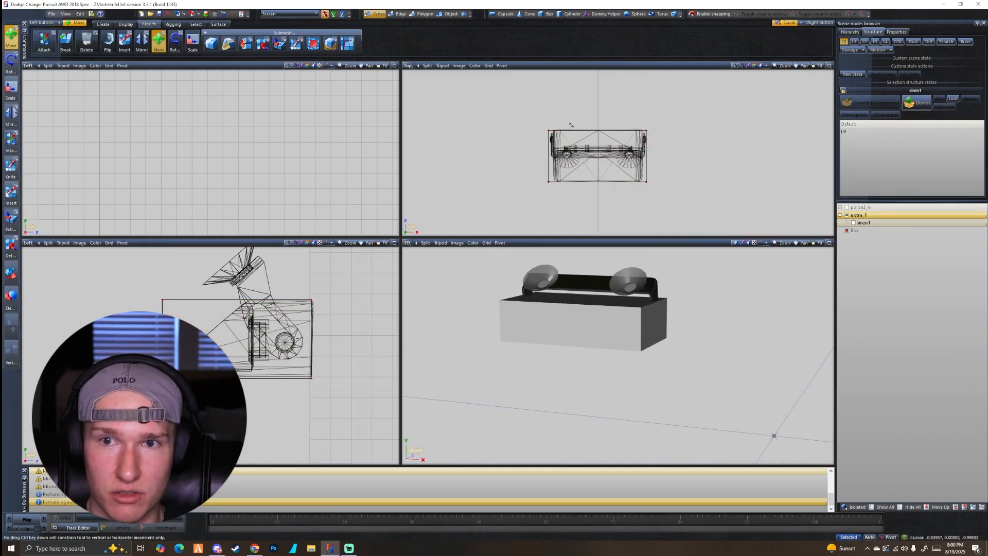
scroll(570, 124, down, 1)
click(447, 13)
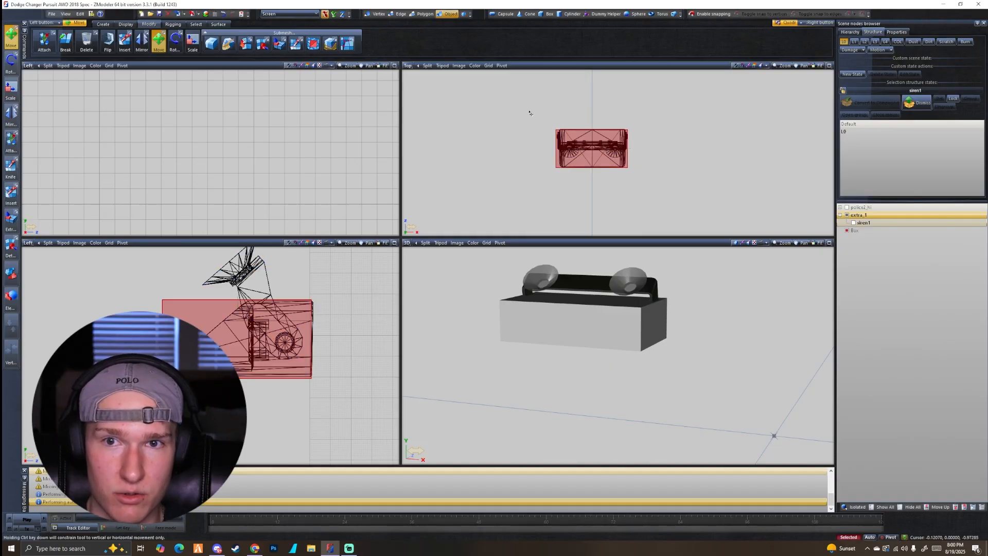
- Clear the current selection and rename the new box node as extra_1 [COL]
drag(530, 112, 689, 193)
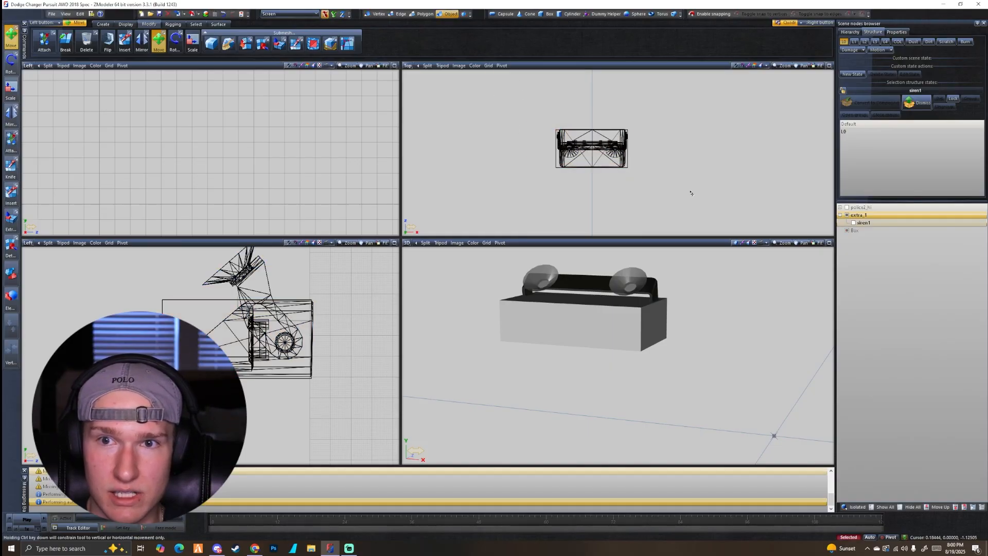
double_click(866, 231)
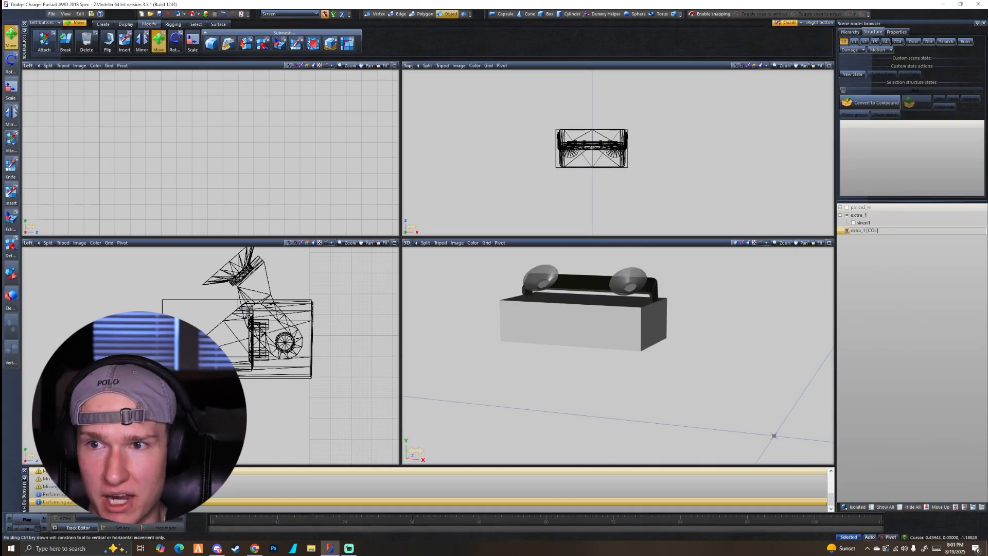
click(875, 229)
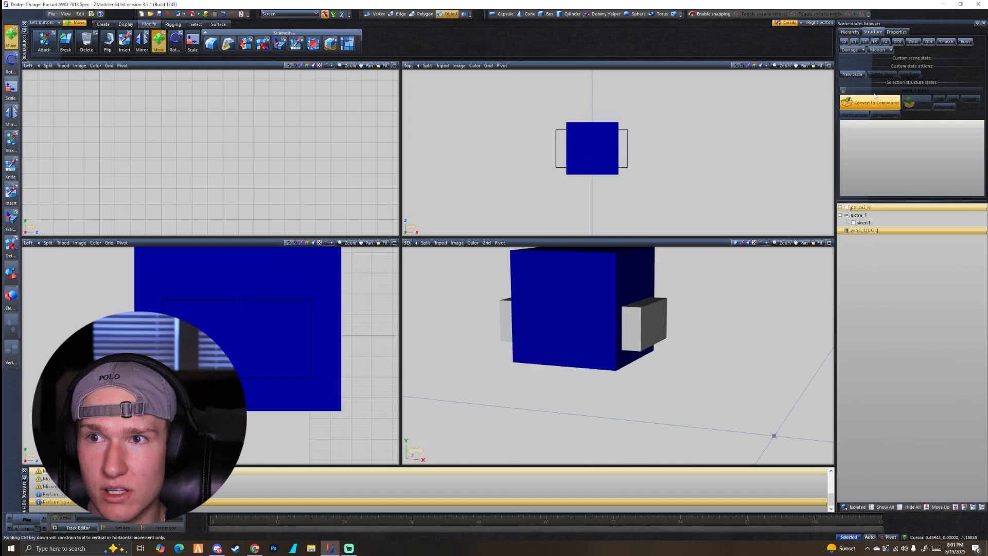
- Hide extra_1 and convert the extra_1 [COL] box to a compound holding it in the COL state
click(857, 260)
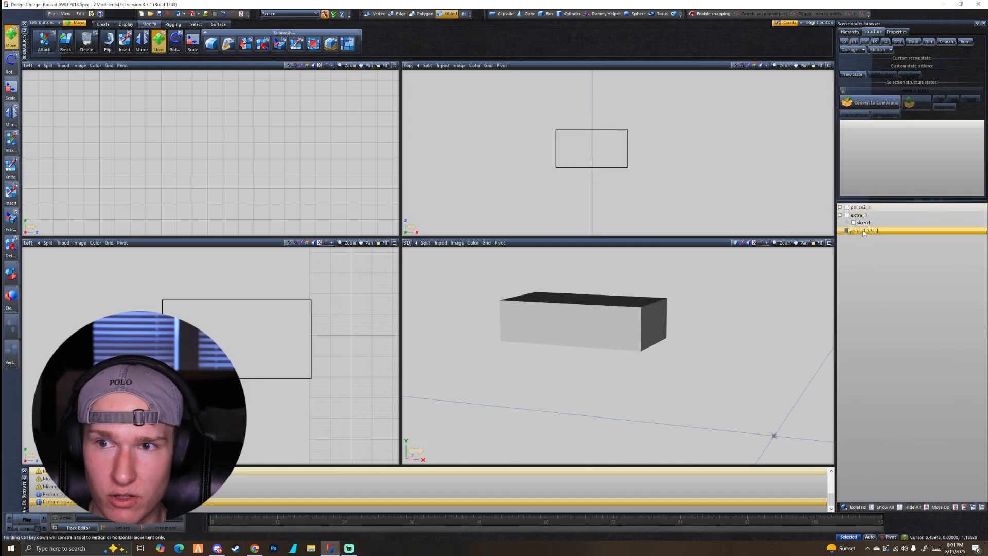
click(850, 230)
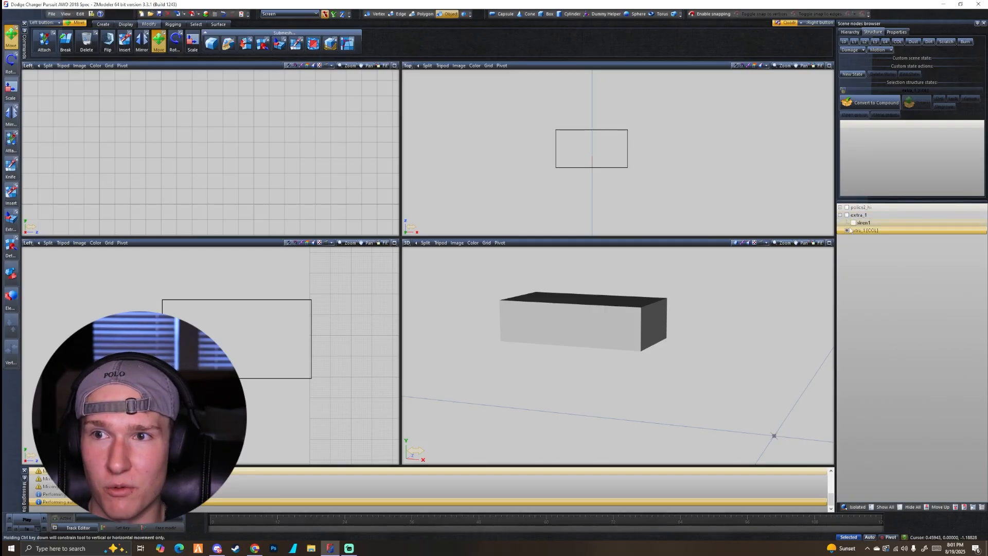
click(847, 231)
click(847, 231)
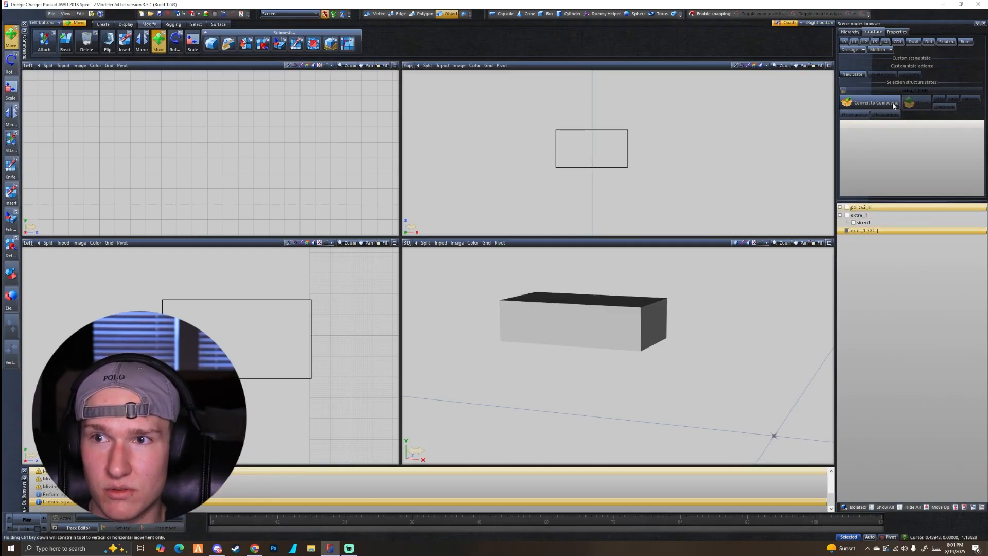
click(897, 43)
click(862, 231)
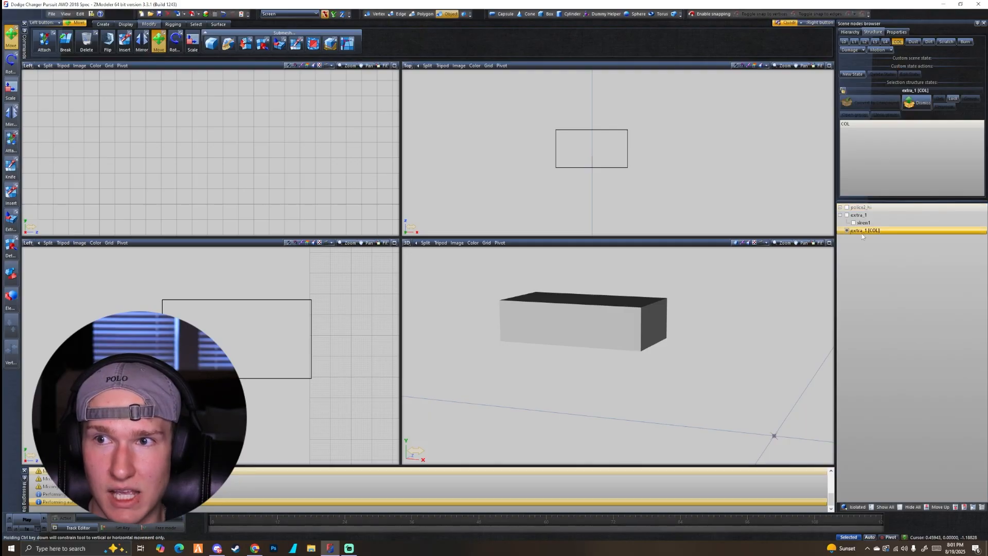
- Check the COL state of the extra_1 [COL] compound and switch the scene back to the L0 state
ctrl+click(858, 215)
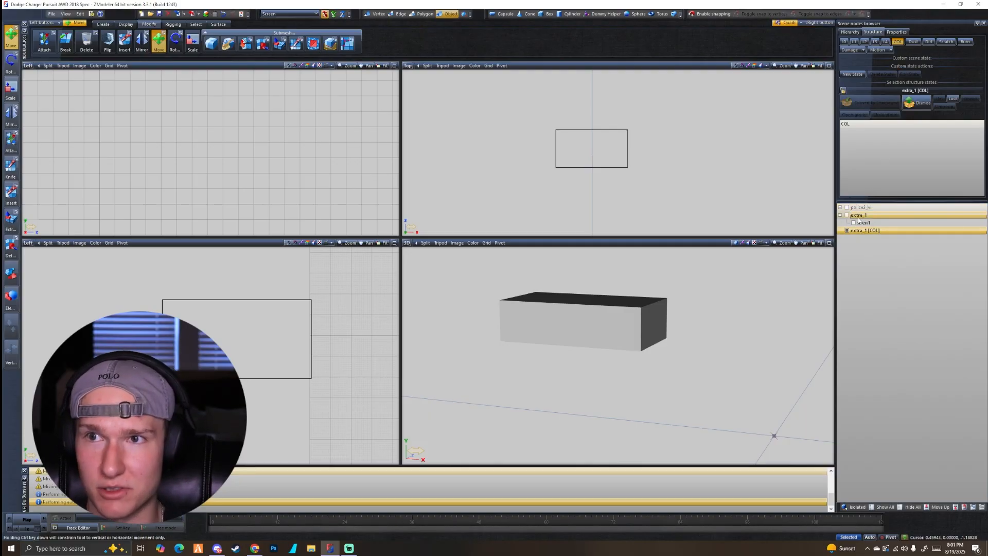
click(860, 230)
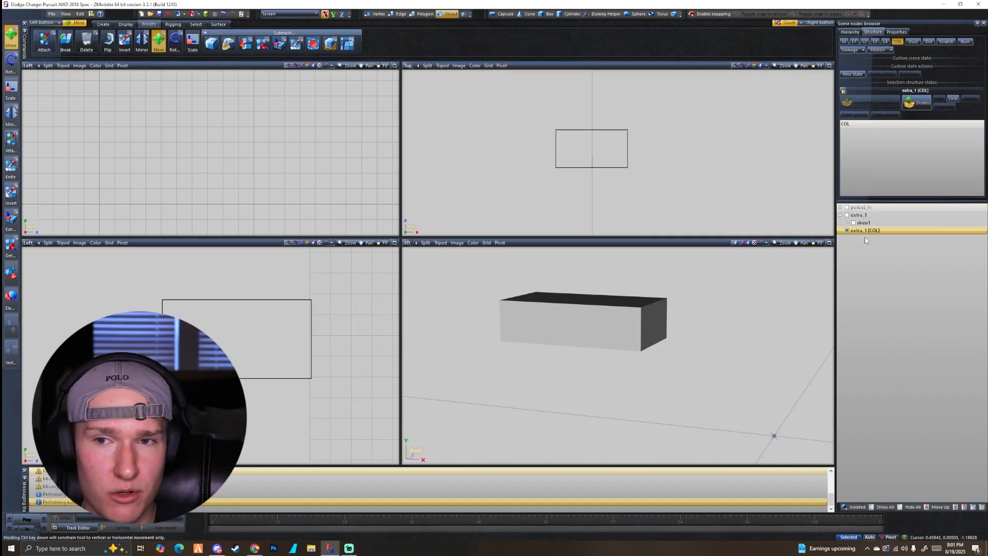
click(898, 41)
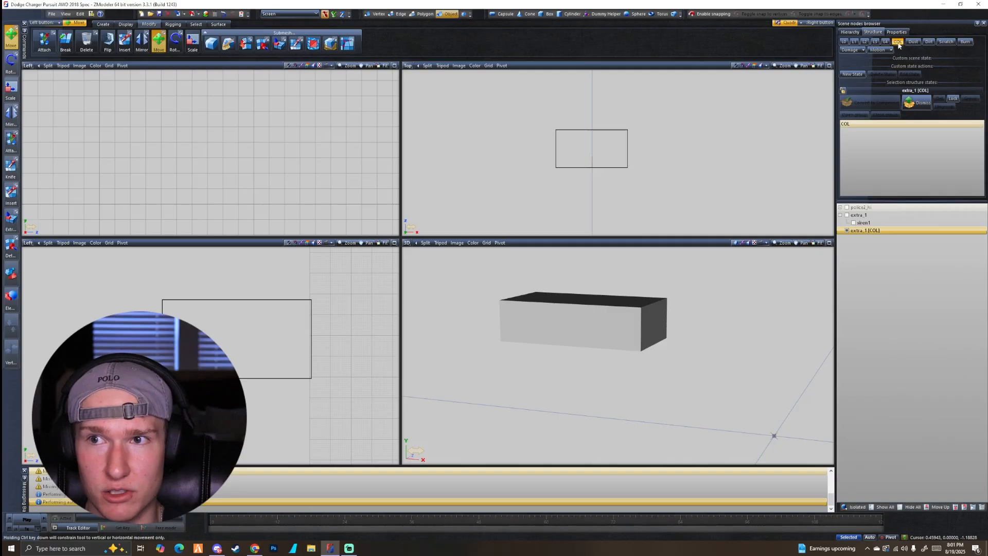
click(851, 50)
click(843, 41)
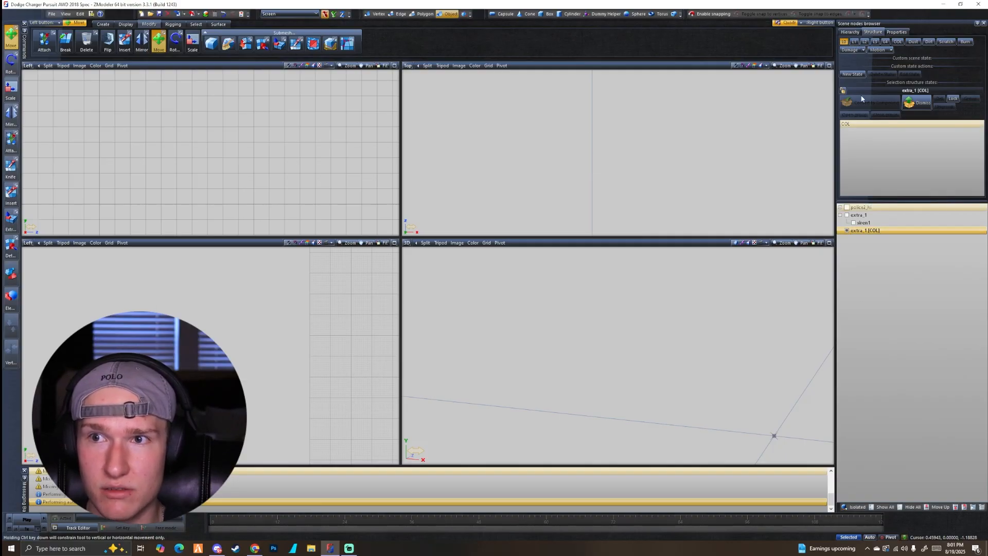
- Show extra_1 with its siren1 child and parent extra_1 [COL] under extra_1
click(847, 214)
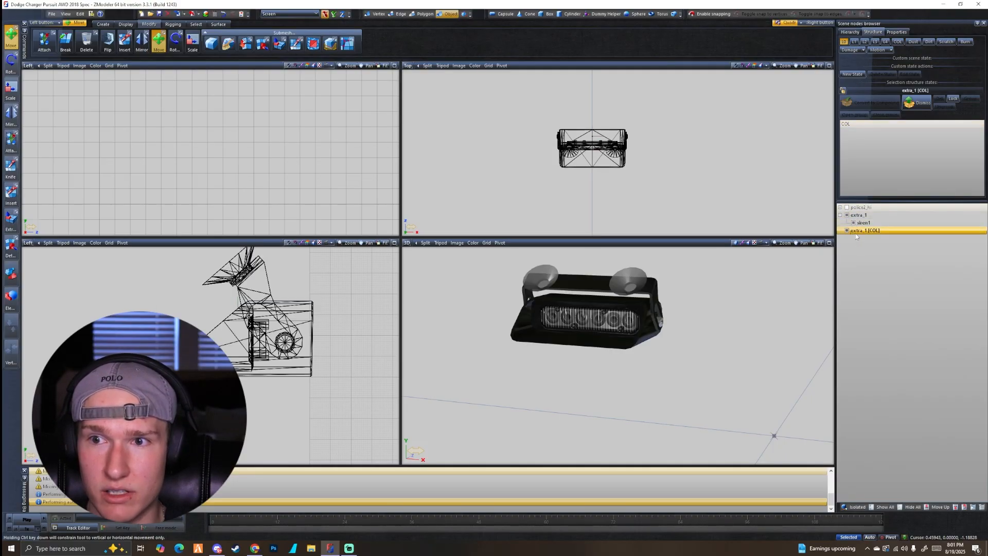
drag(869, 227, 867, 223)
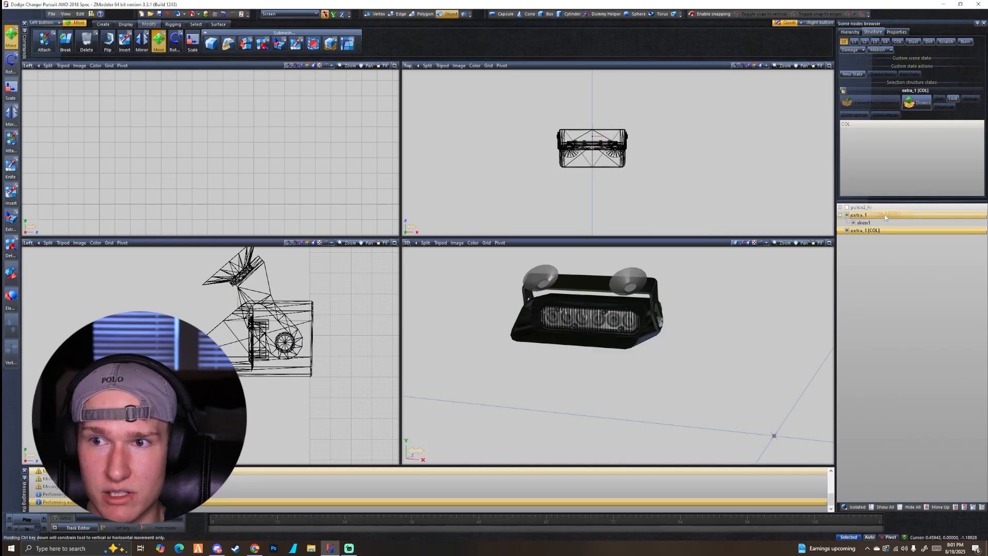
click(862, 231)
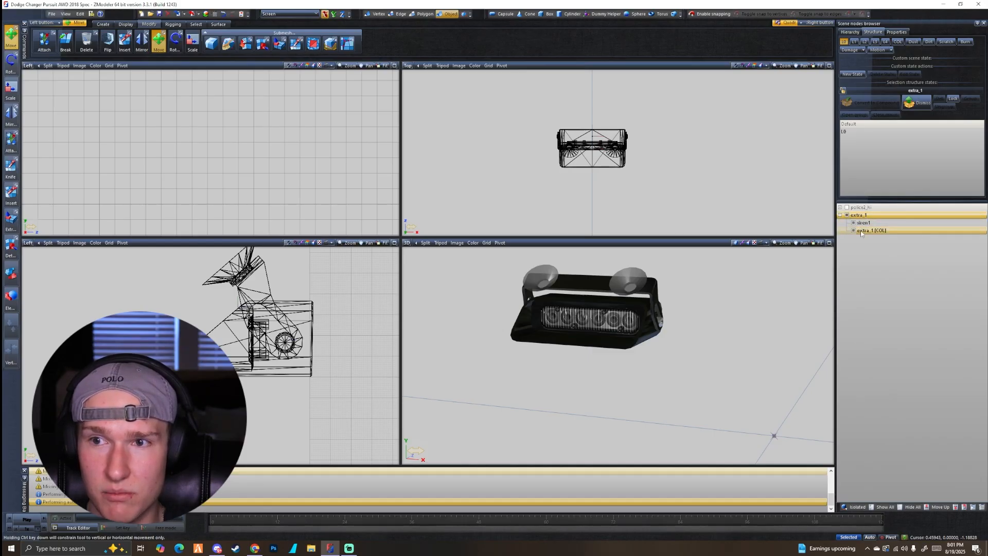
click(861, 216)
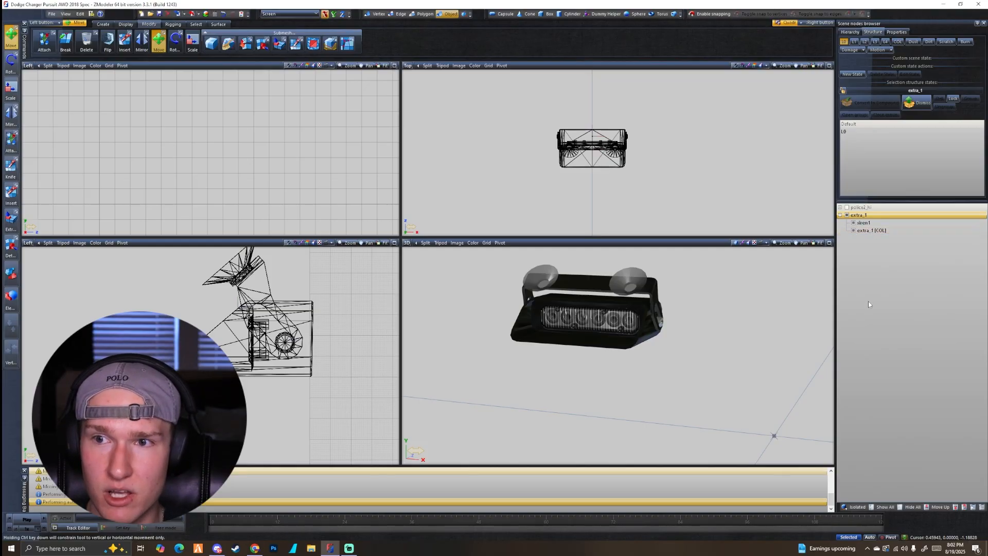
- Review the structure states of extra_1 [COL], siren1 and extra_1, and display the COL state to examine the collision box on the light
scroll(679, 320, down, 3)
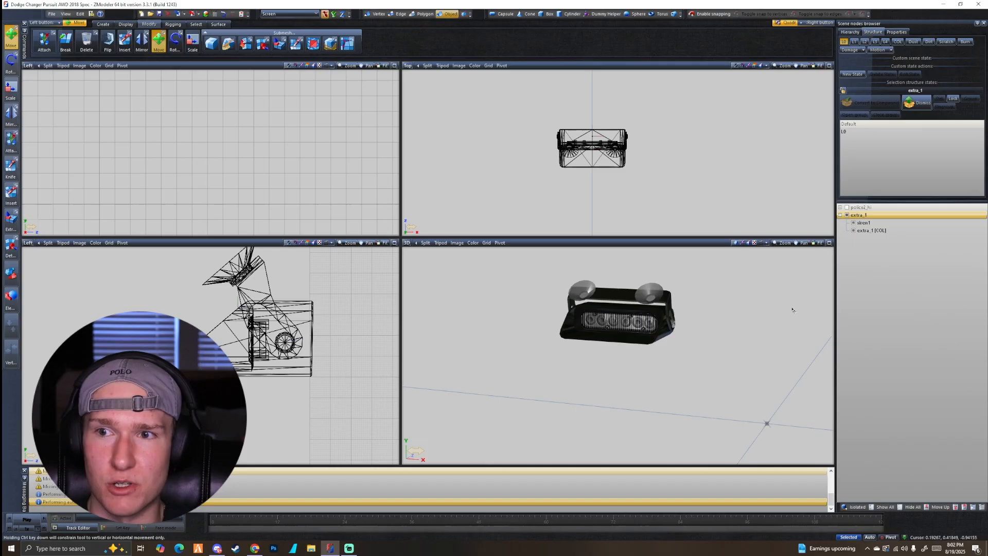
click(900, 230)
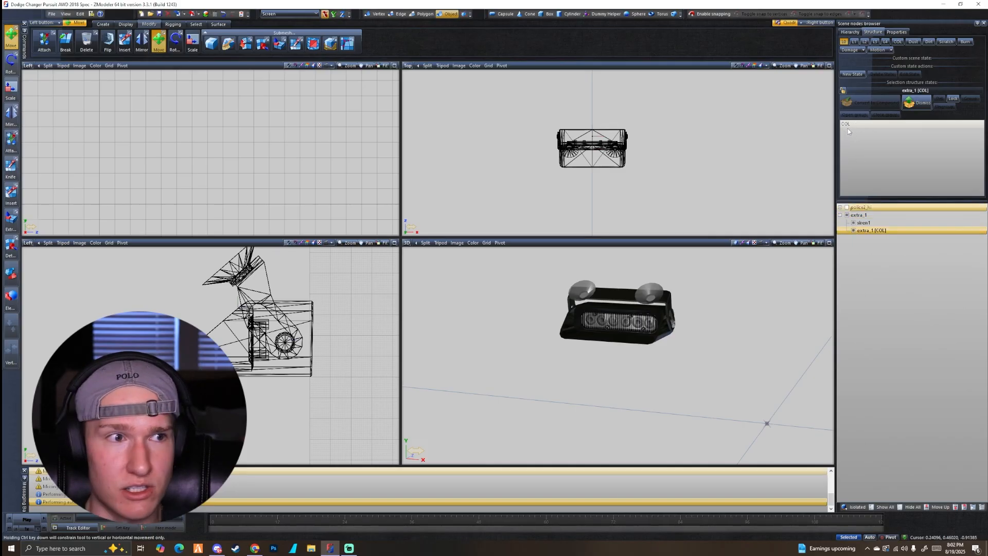
click(877, 225)
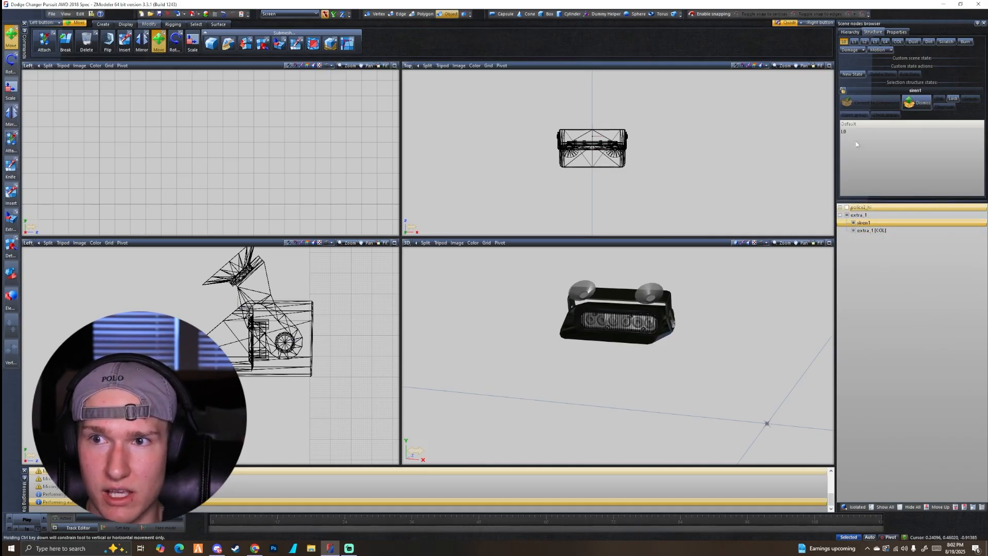
click(858, 215)
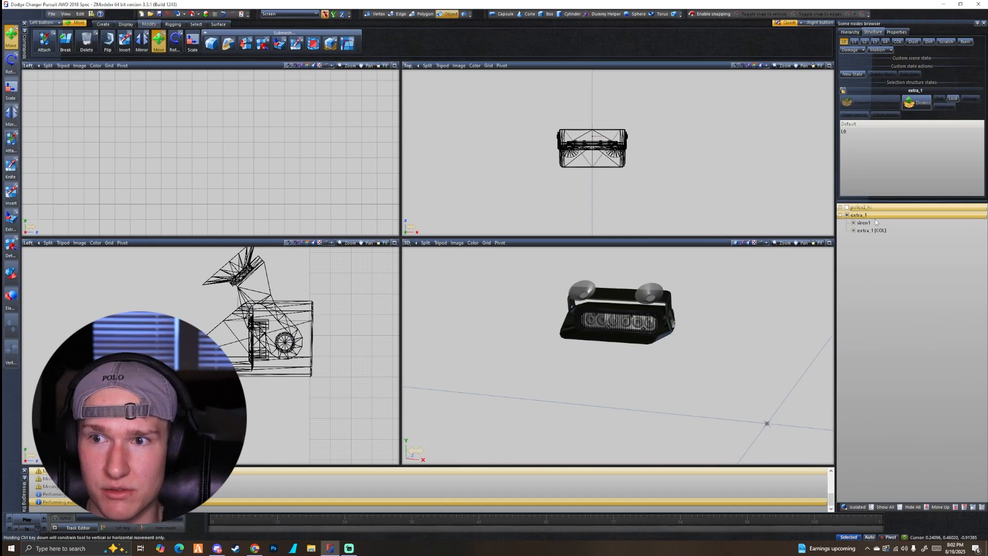
click(874, 231)
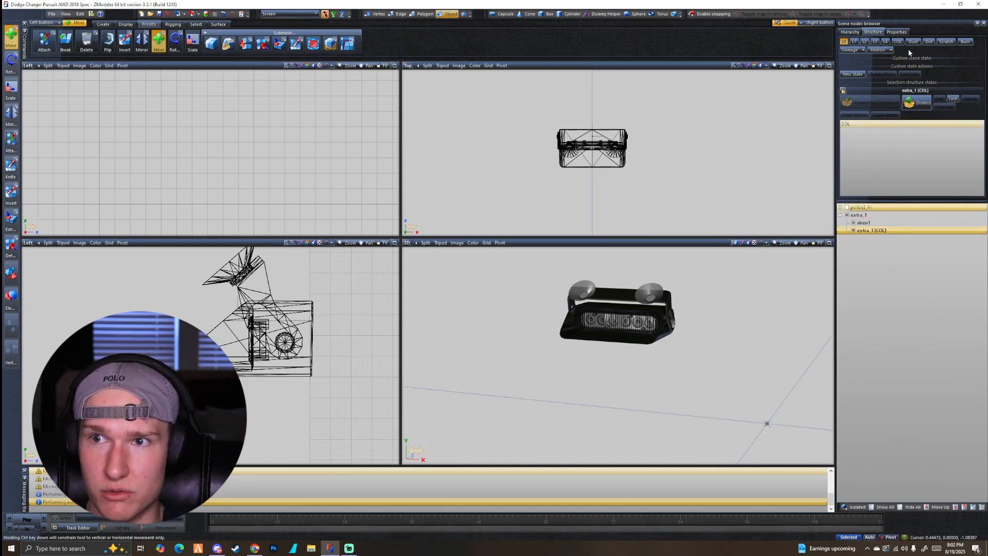
click(854, 124)
click(898, 42)
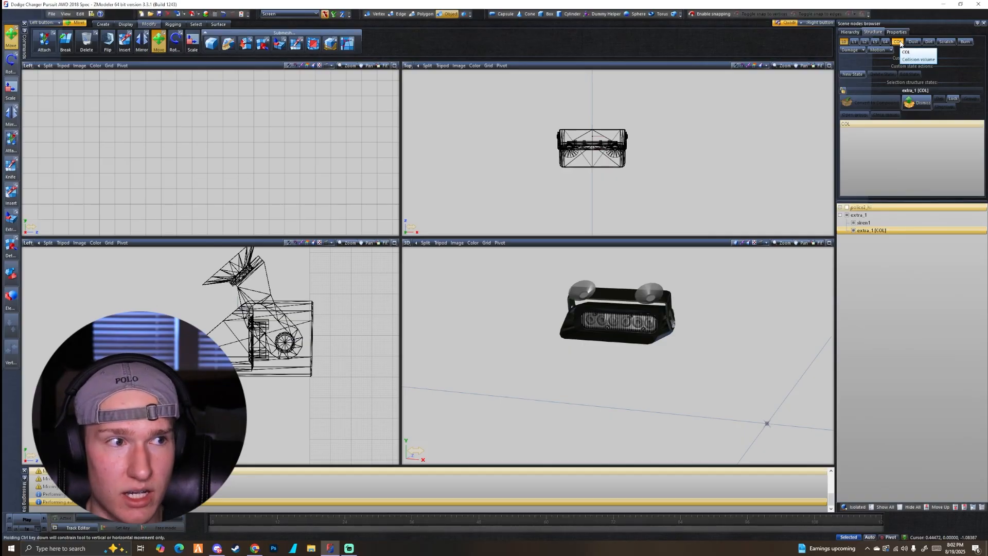
click(898, 42)
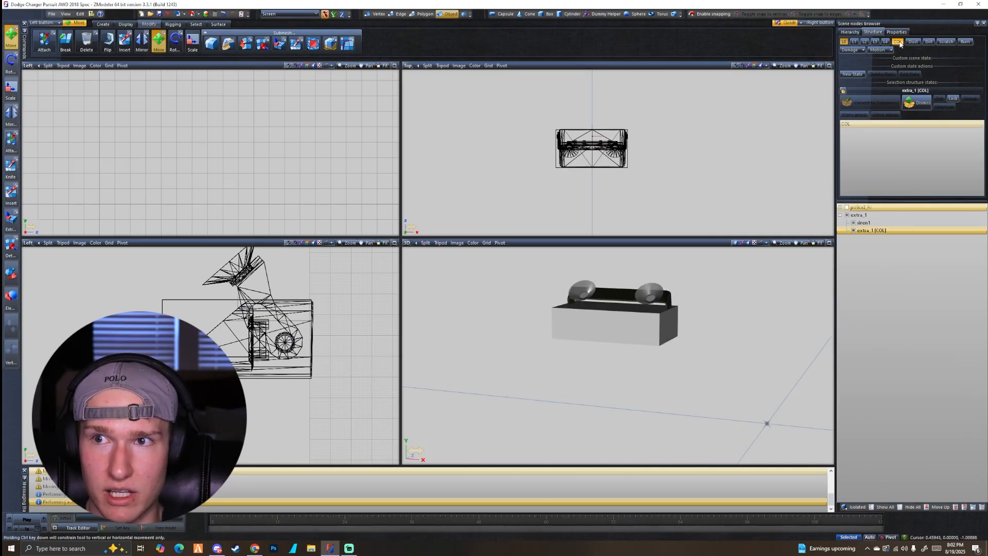
- Show all nodes, examine the full vehicle's collision volume, and hide the COL state again
click(886, 507)
scroll(709, 351, down, 6)
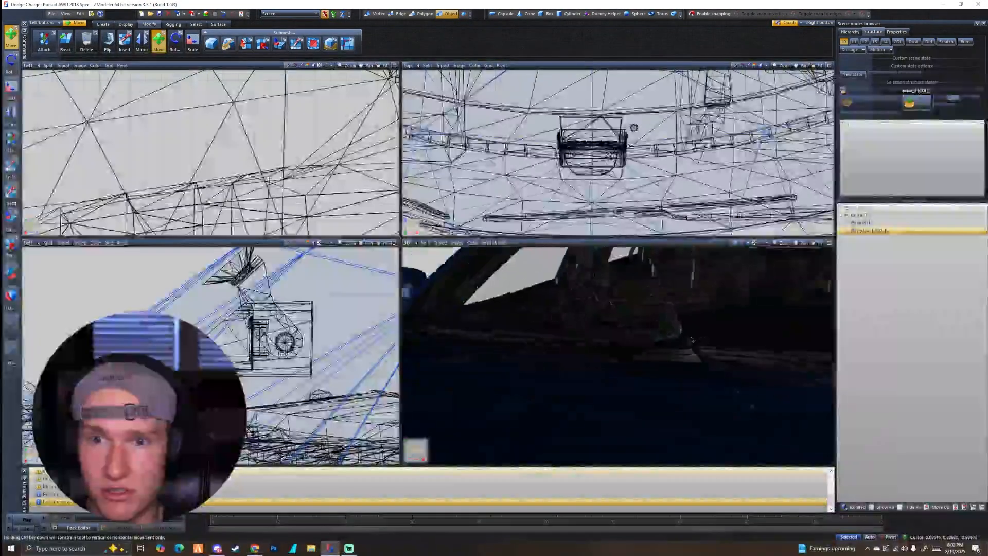
middle_drag(708, 351, 617, 350)
scroll(646, 351, up, 1)
scroll(617, 350, down, 2)
click(897, 42)
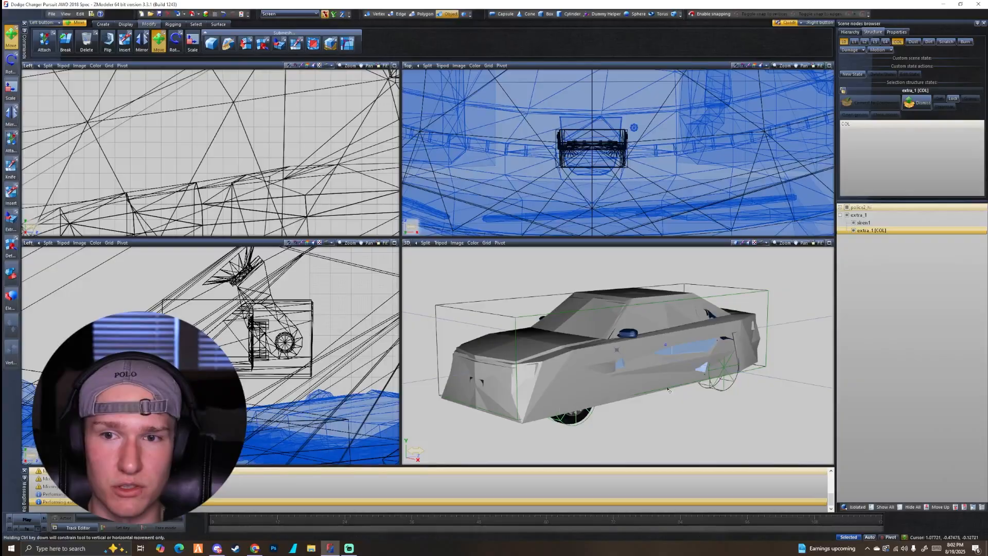
click(897, 42)
- Parent extra_1 under the vehicle's chassis node, ahead of dials, and collapse the police2_hi hierarchy
click(840, 215)
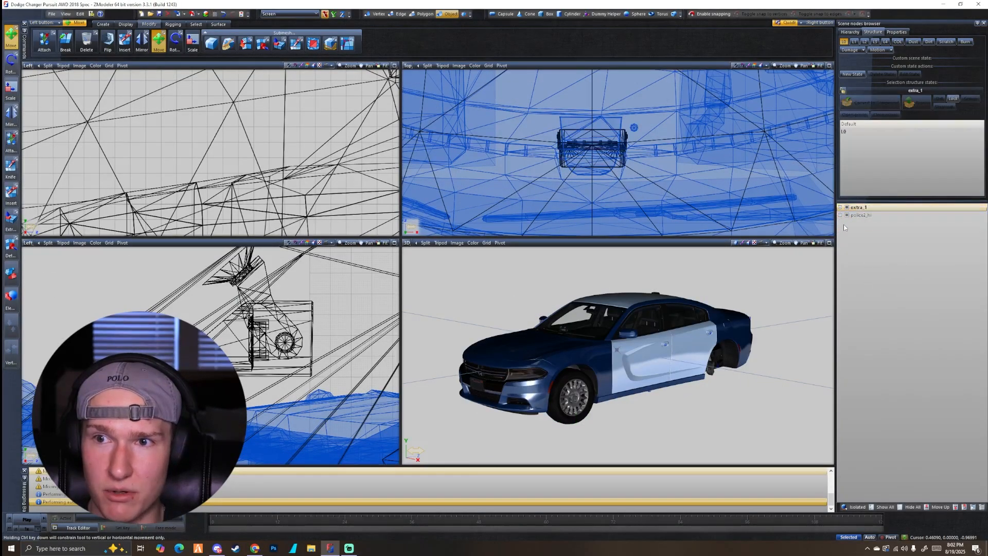
click(841, 215)
click(847, 223)
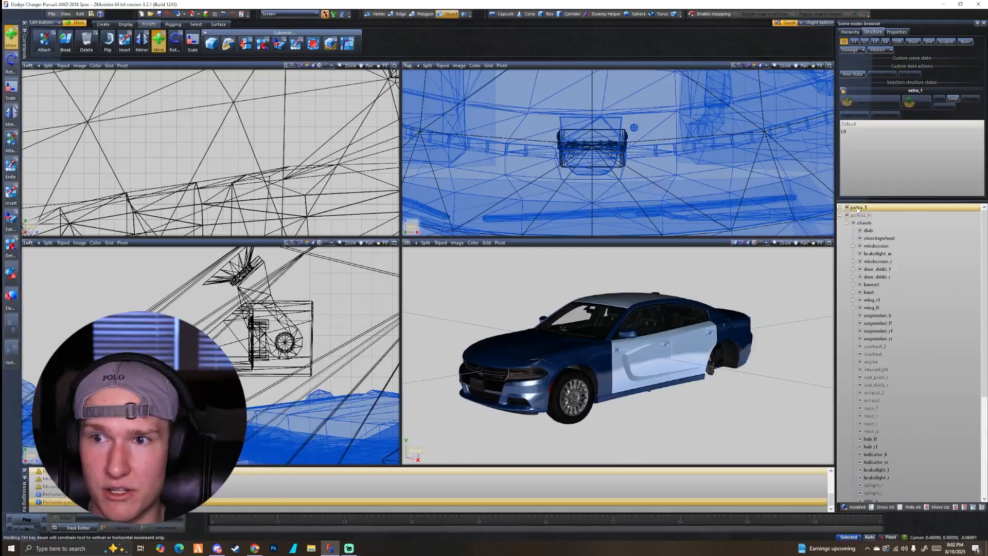
click(925, 230)
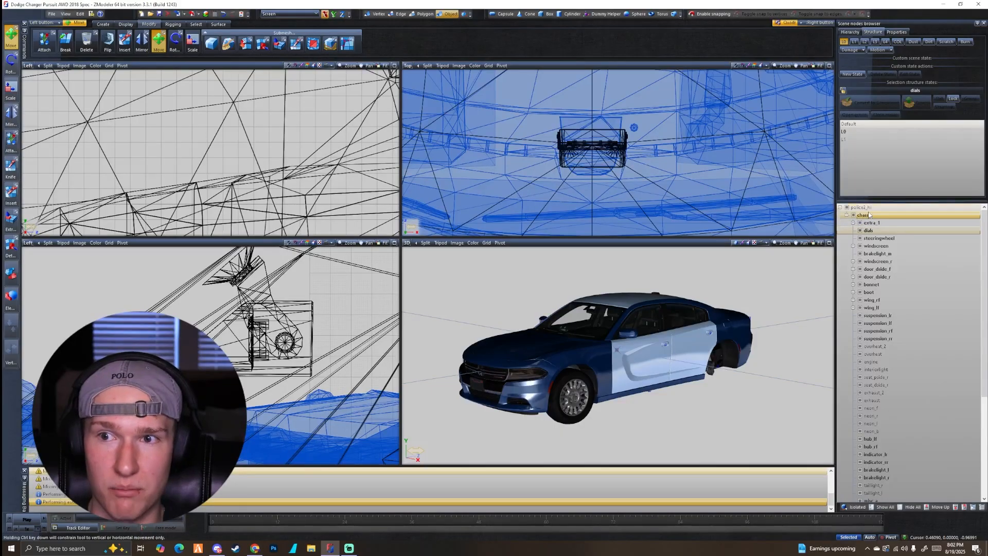
click(846, 215)
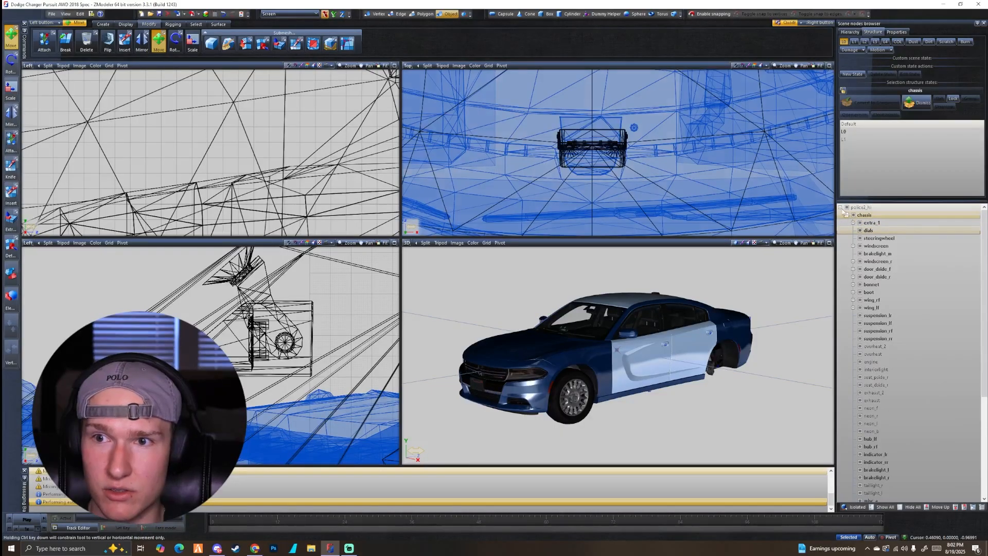
click(840, 208)
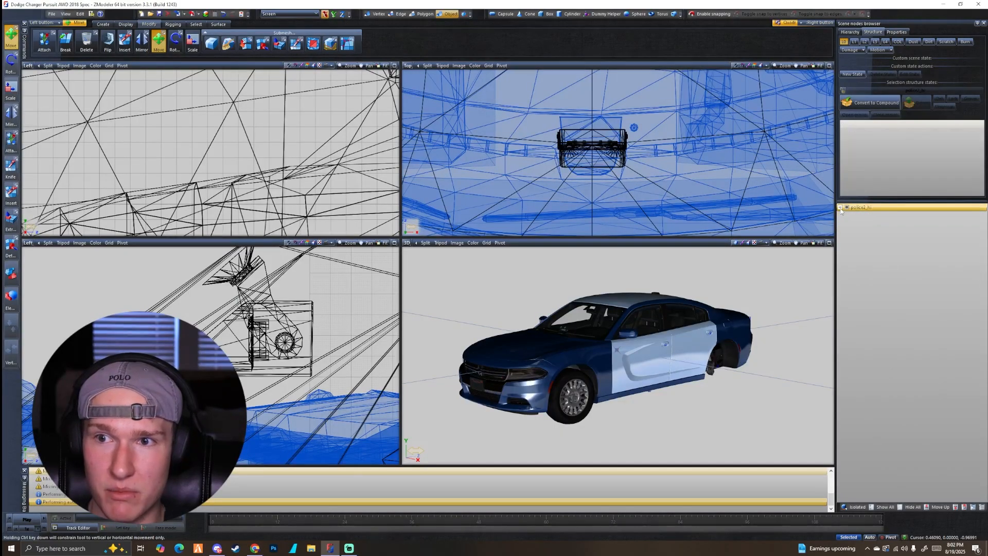
- Check extra_1's place in the chassis hierarchy, collapse the tree, and inspect the complete vehicle in the 3D view
click(840, 207)
click(847, 215)
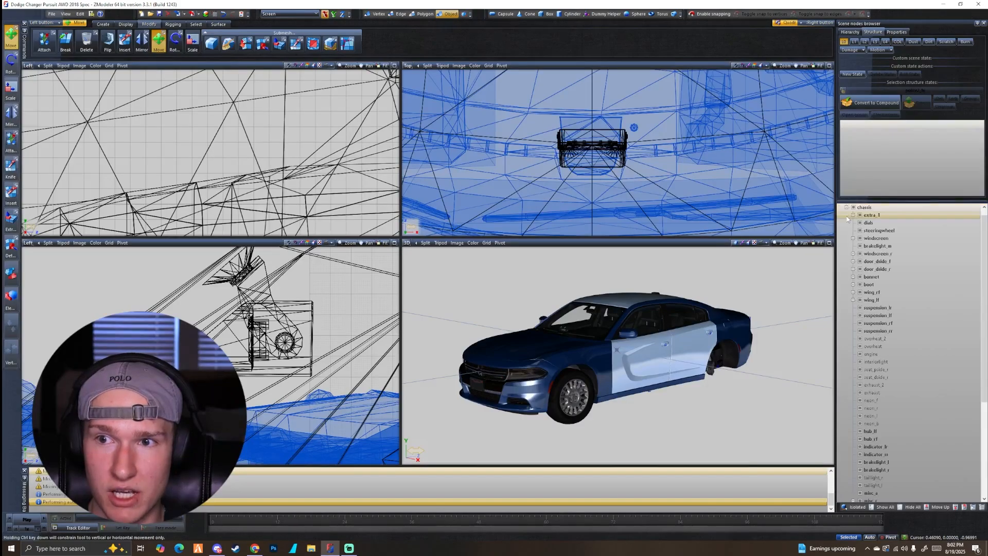
scroll(875, 226, up, 1)
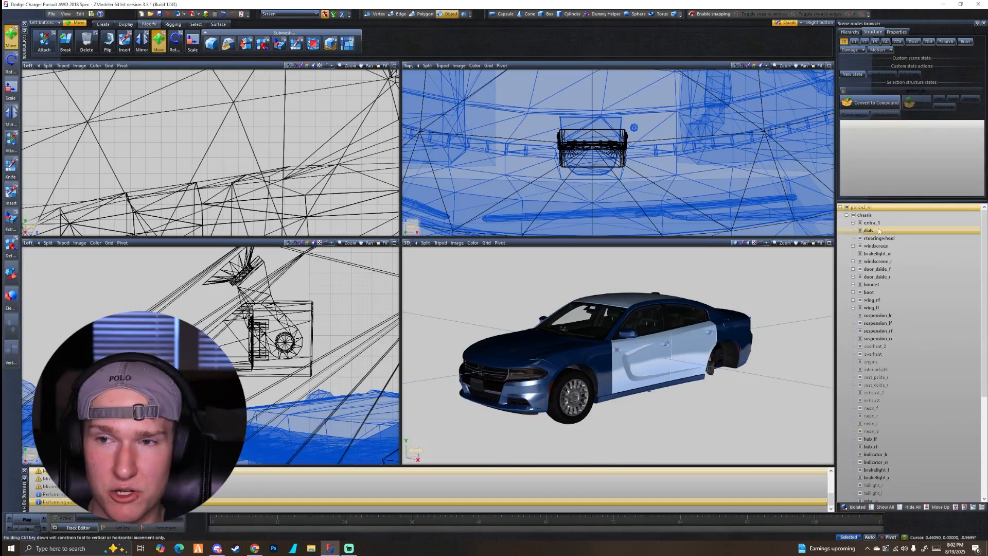
click(845, 214)
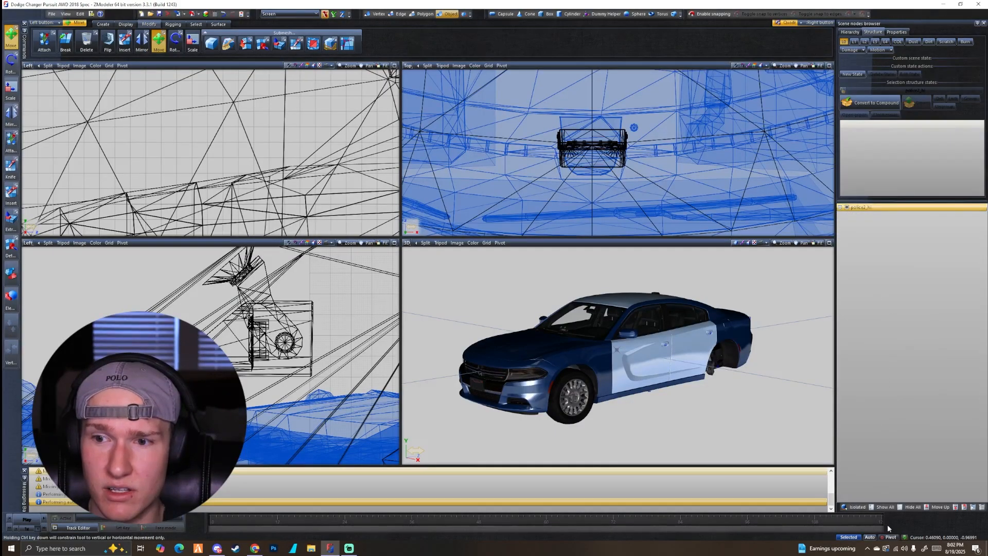
click(881, 506)
scroll(637, 345, down, 2)
middle_drag(628, 342, 651, 338)
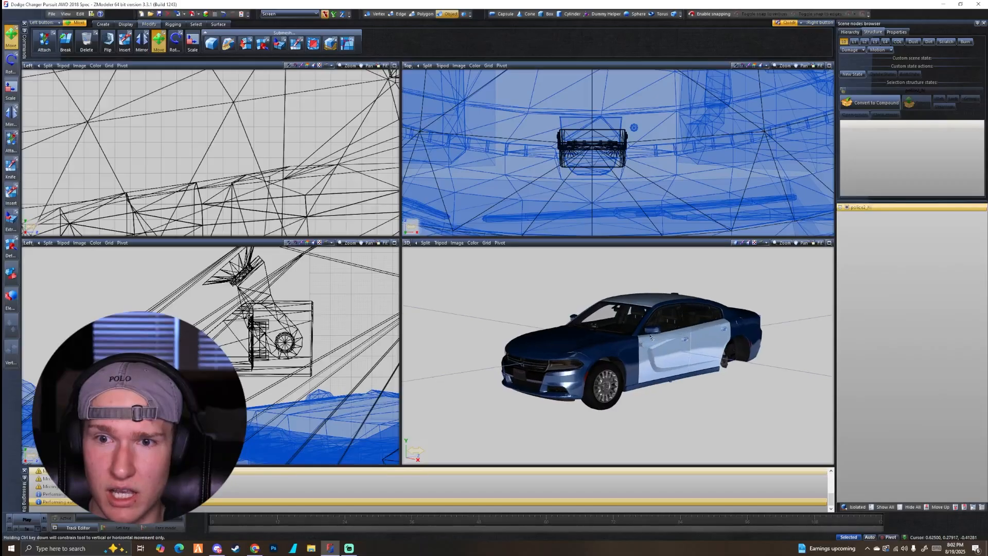
scroll(650, 337, up, 1)
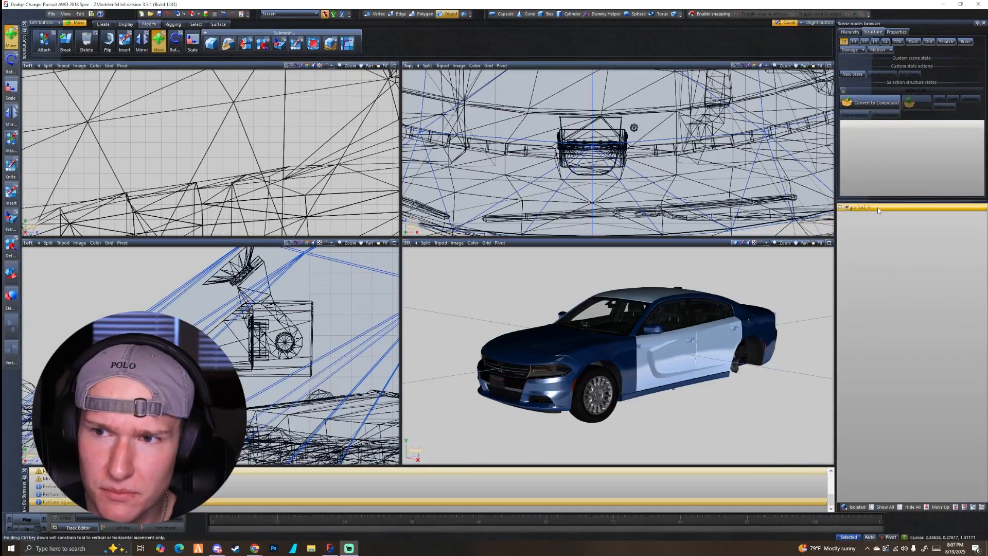
- Rename the vehicle's root node police2_hi as justice1
double_click(860, 207)
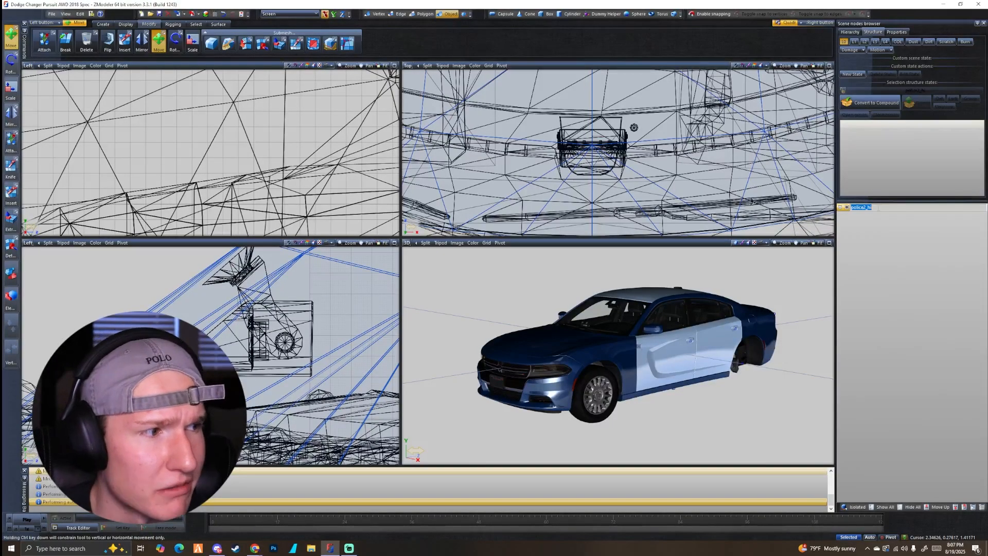
text(jus)
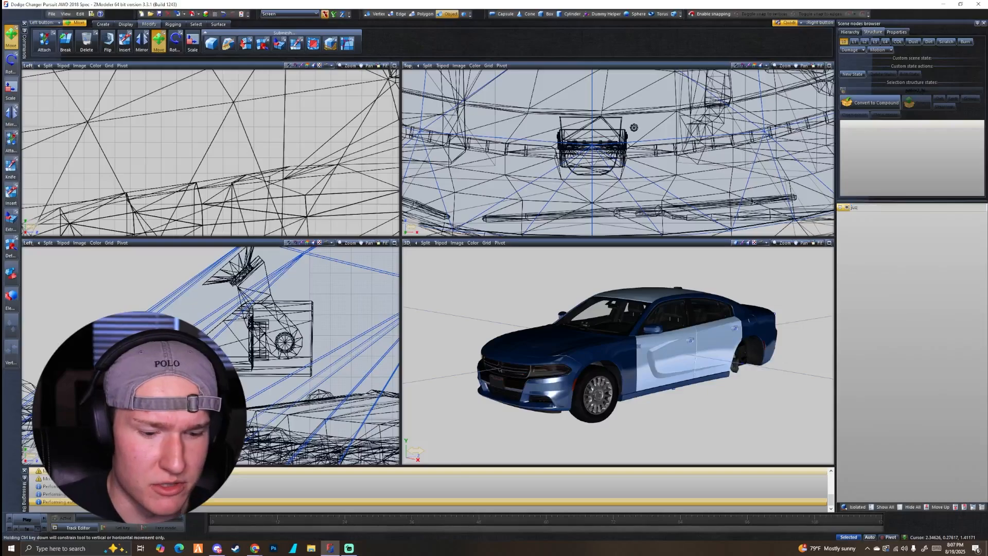
text(tice1)
key(Return)
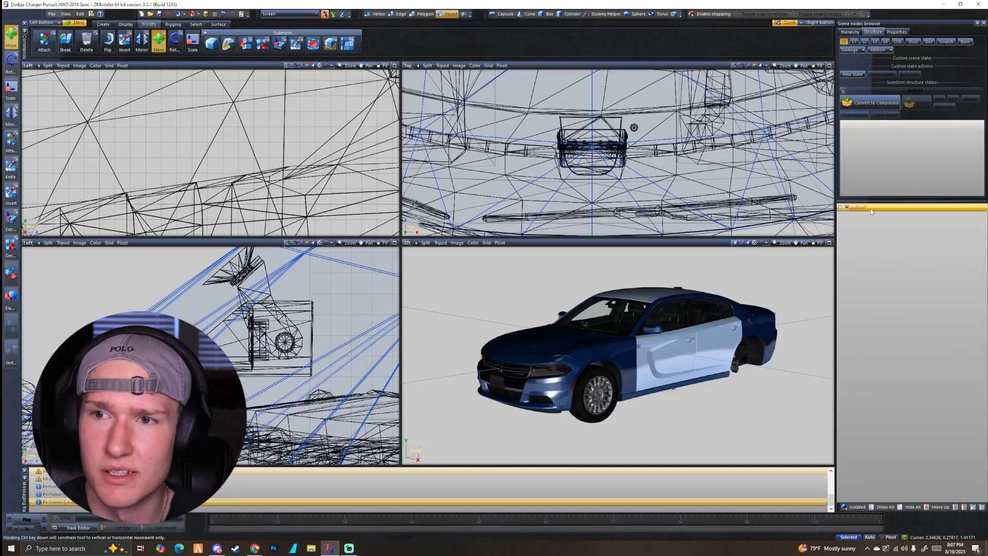
click(855, 208)
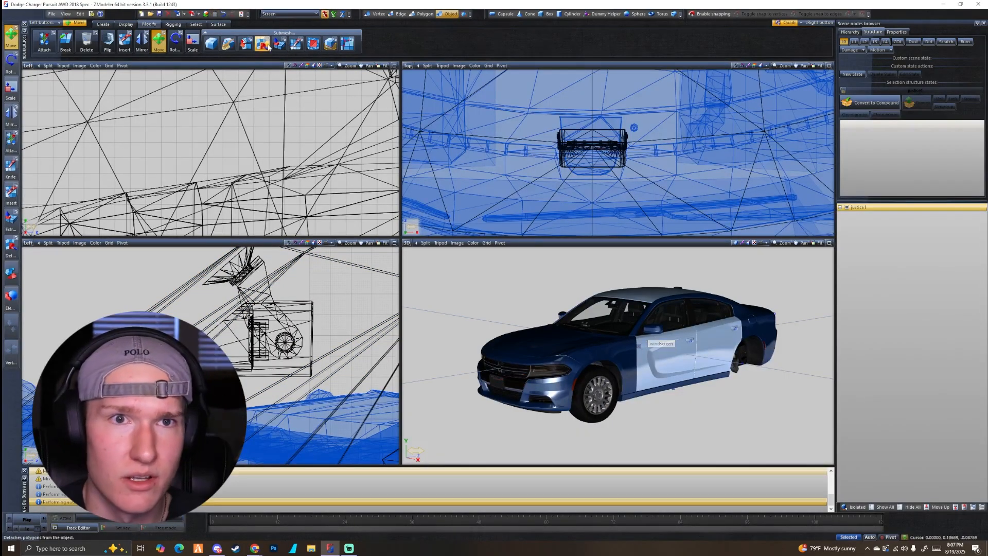
- Review all scene materials in the Material Browser, close it, and view the car from the front
click(213, 14)
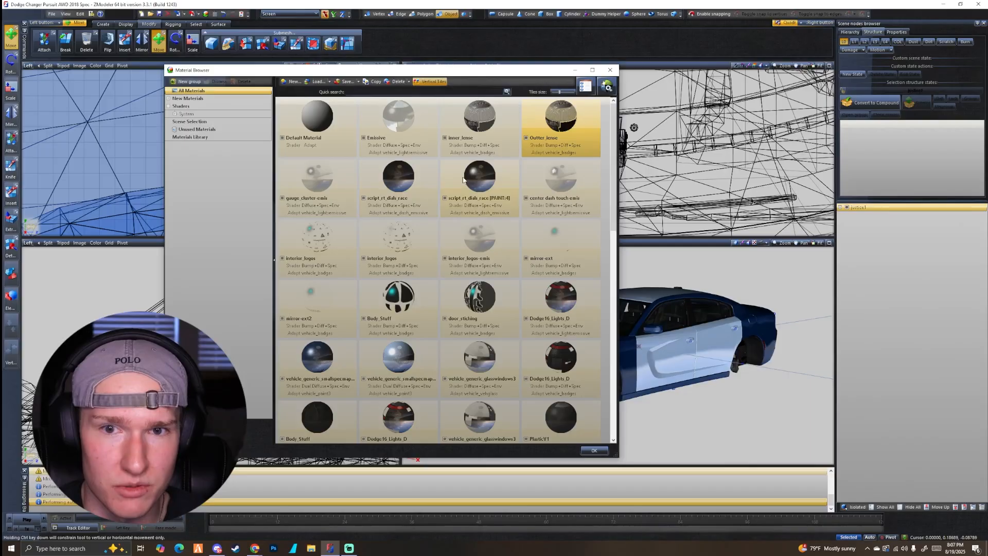
scroll(462, 180, down, 10)
scroll(487, 163, up, 15)
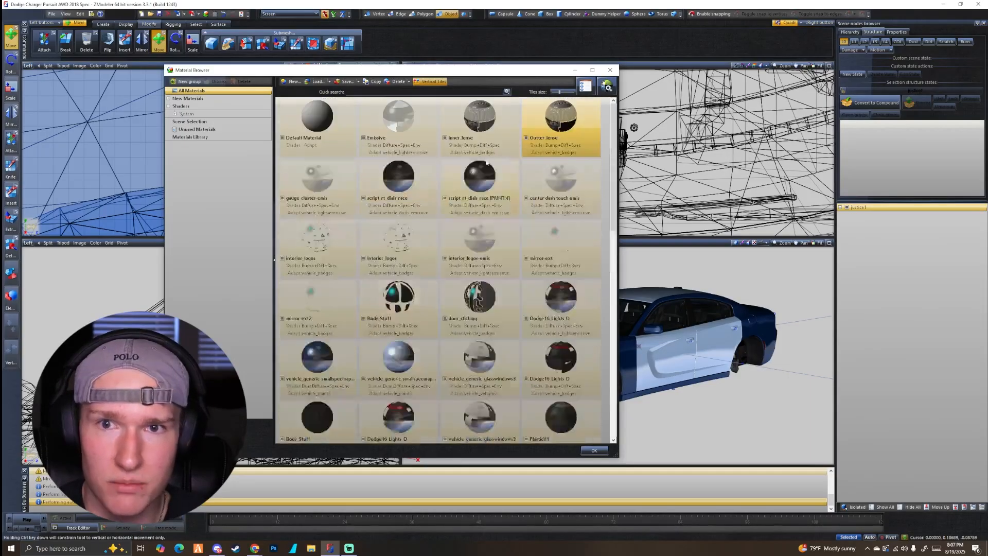
click(609, 69)
middle_drag(592, 332, 646, 312)
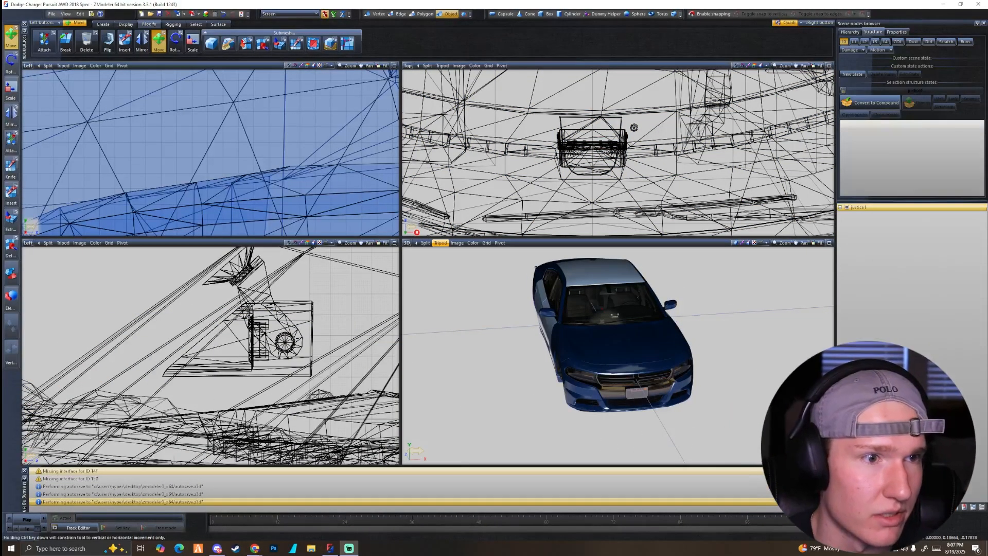
- Start exporting the vehicle to the Downloads folder with the GTA Rage model file type
click(52, 14)
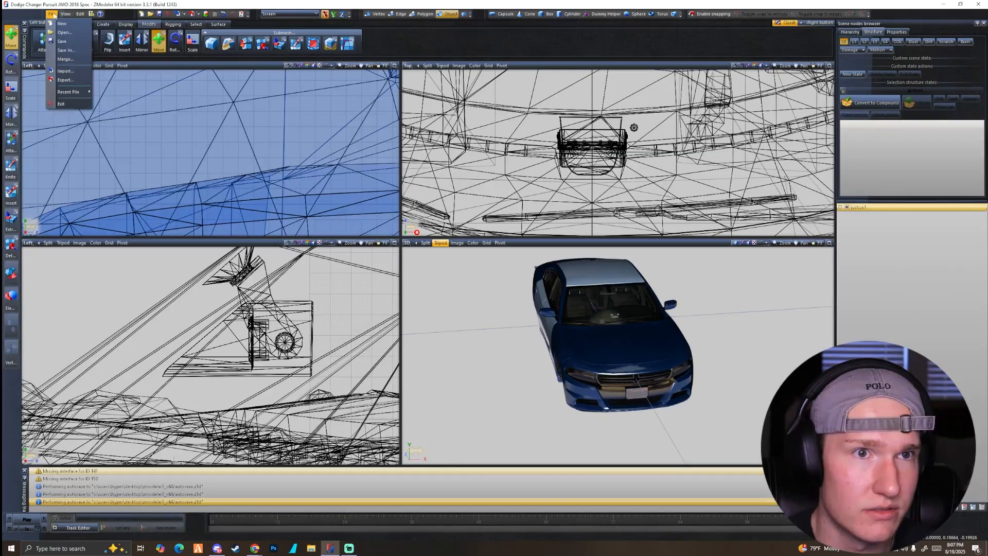
click(72, 79)
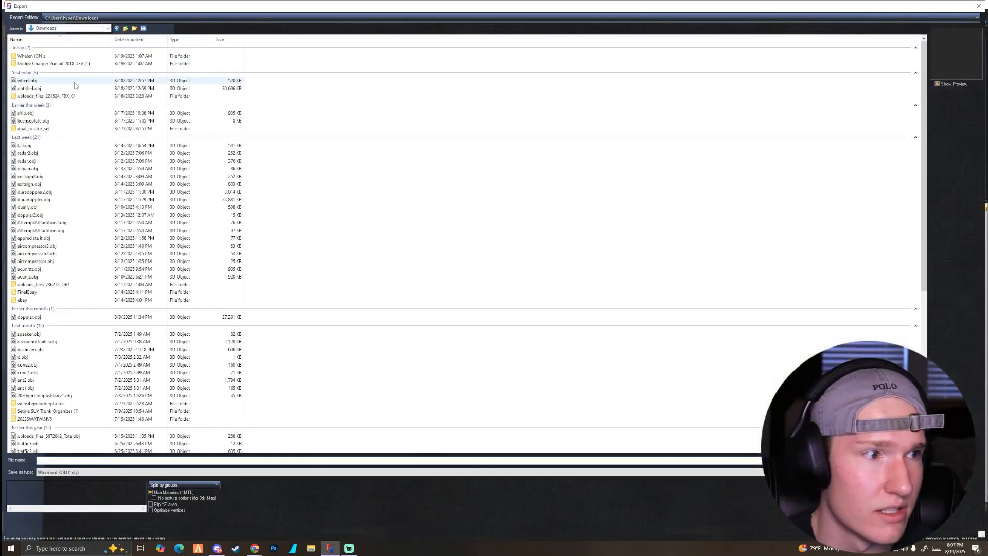
click(59, 473)
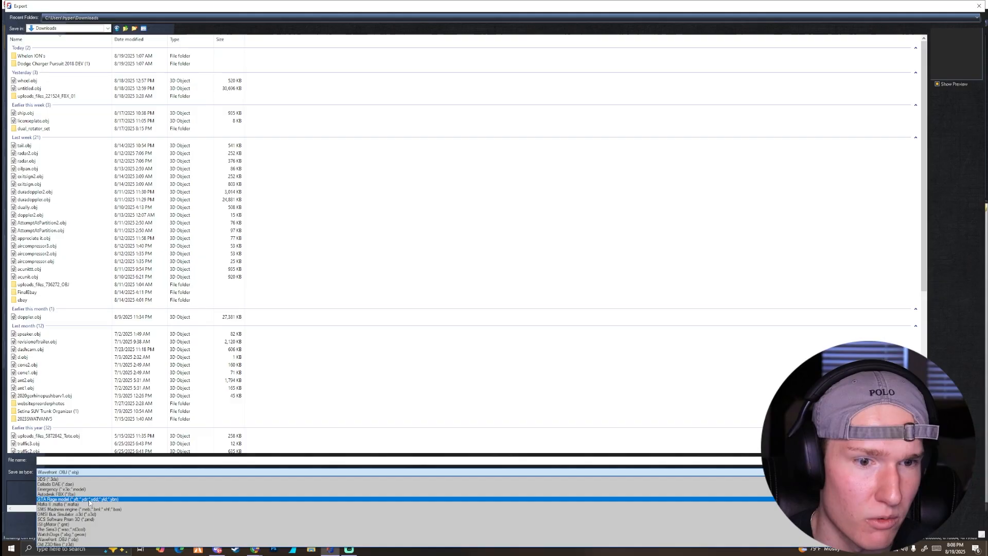
click(90, 499)
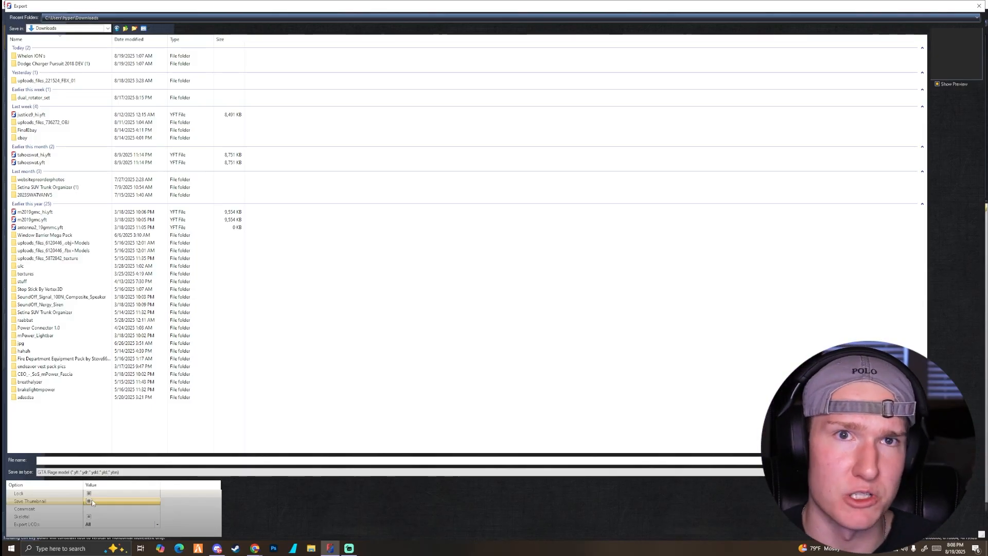
- Check the export options, including Lock, Save Thumbnail and Export LODs set to All, and export the vehicle as justice1
click(80, 510)
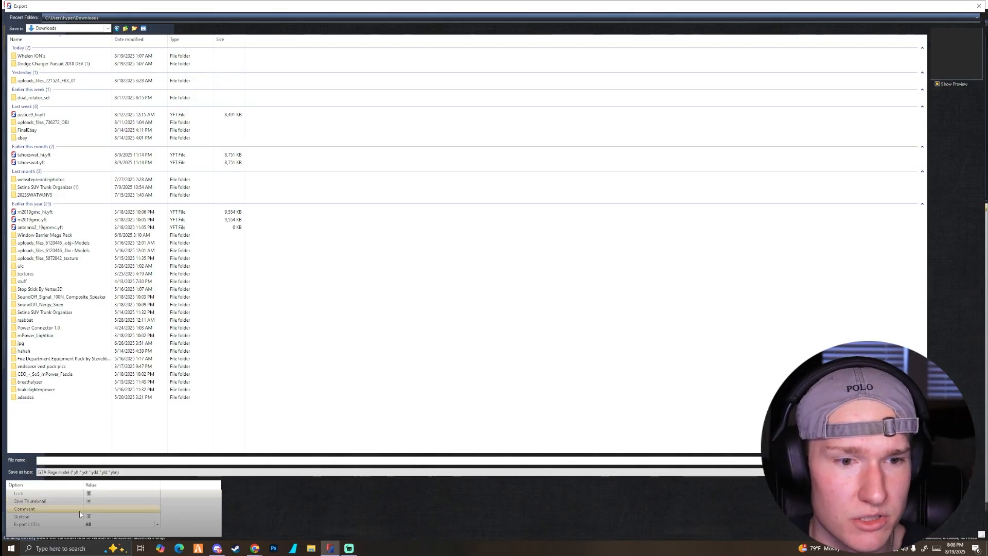
click(95, 495)
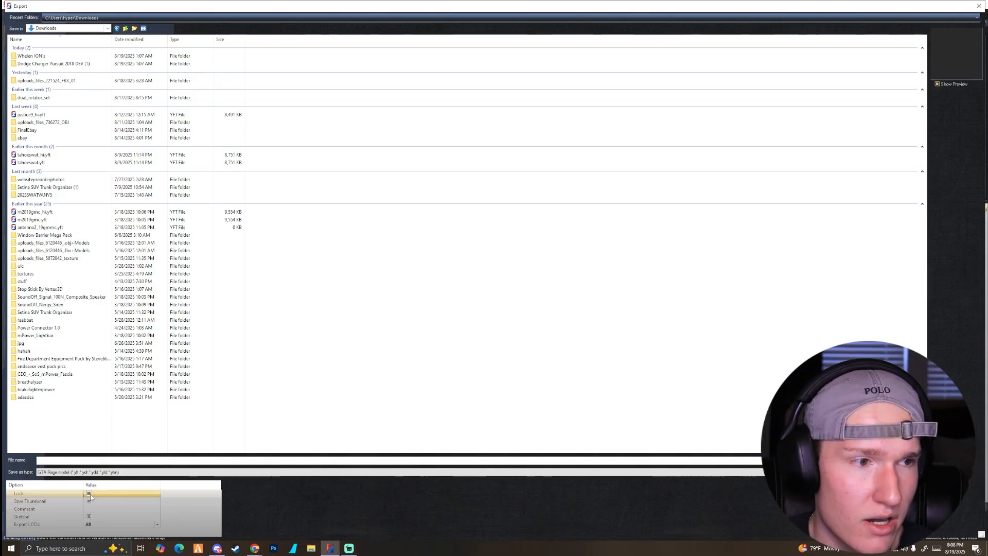
click(99, 500)
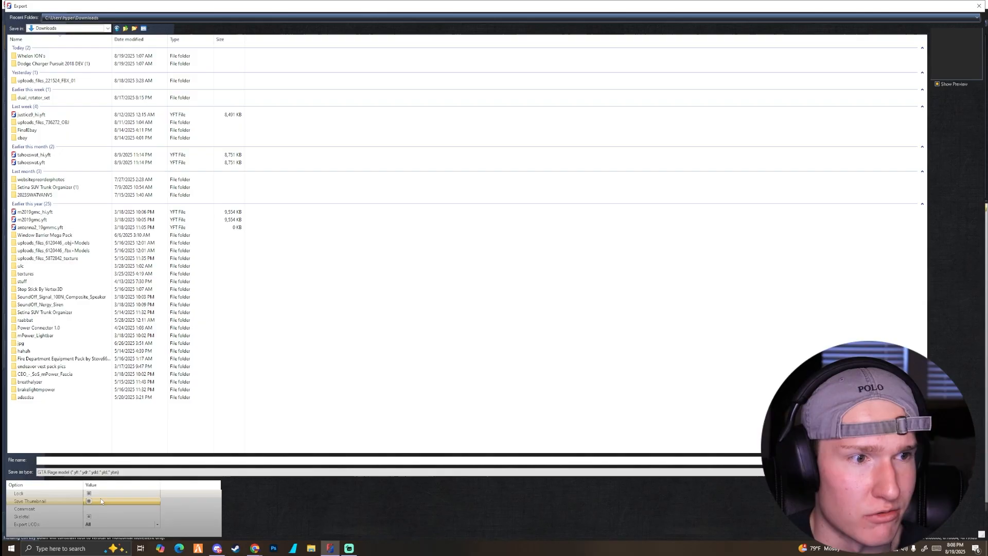
click(88, 500)
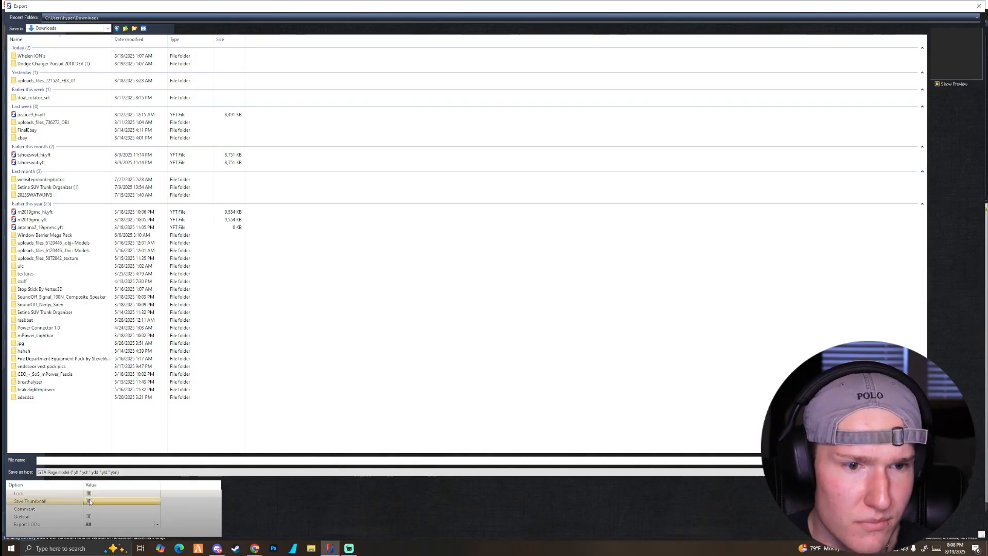
click(92, 517)
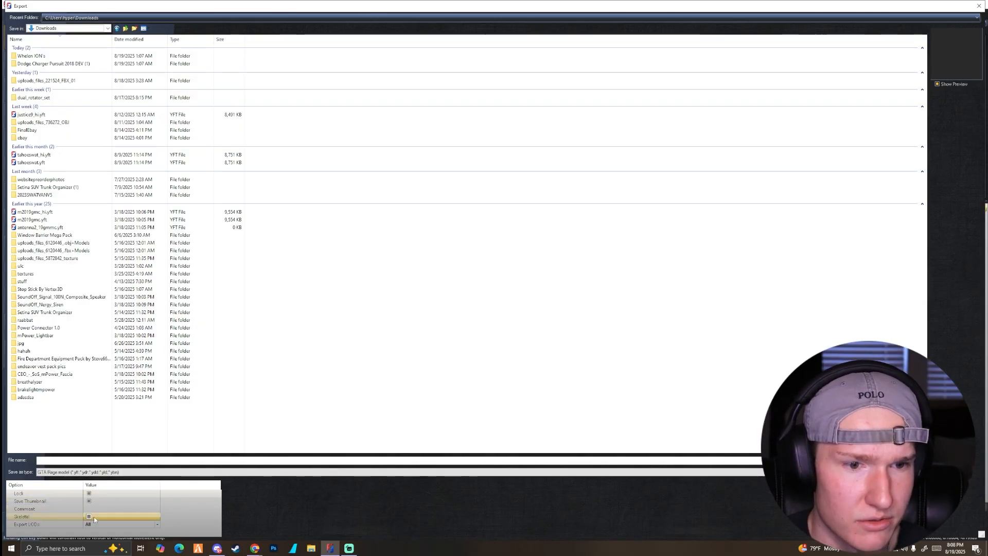
click(105, 524)
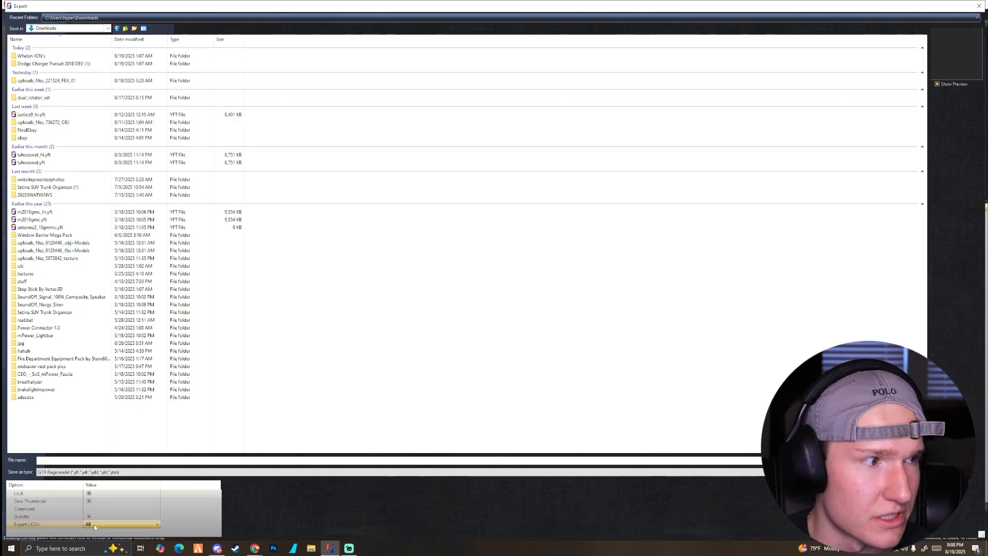
click(88, 493)
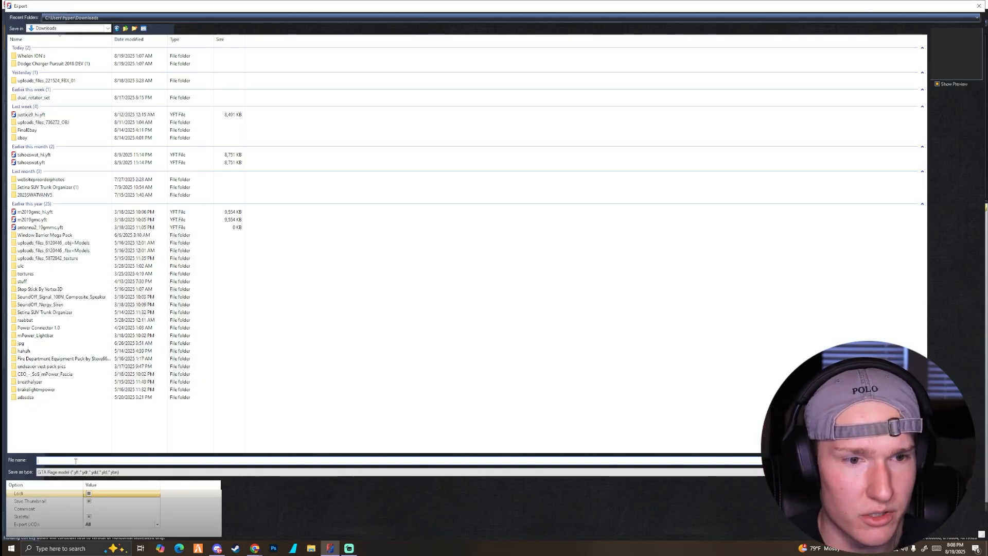
text(justice1)
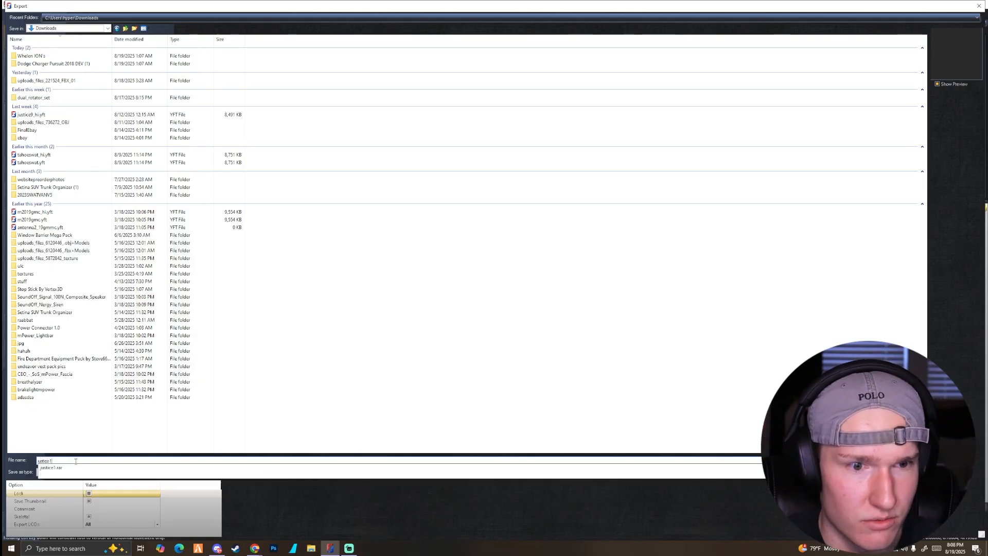
key(Return)
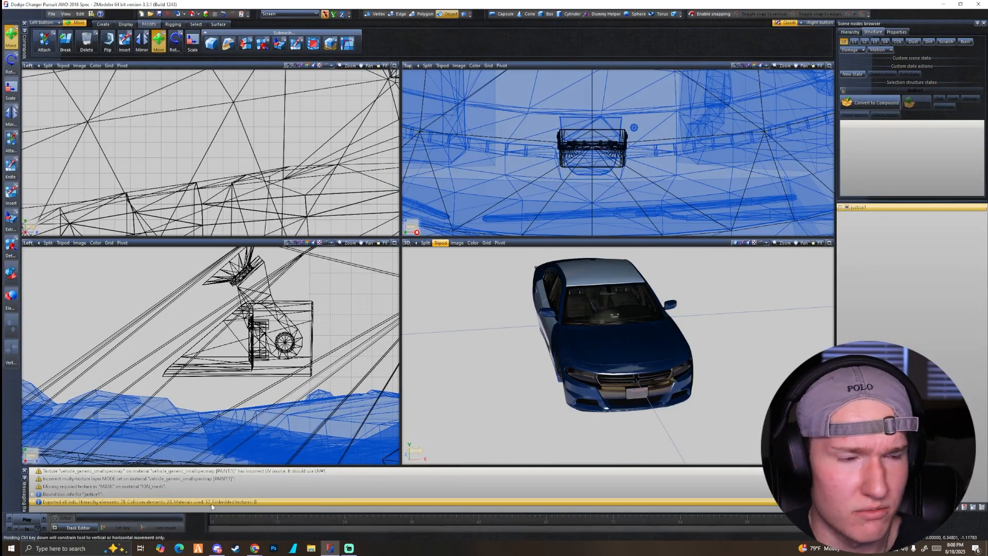
- Rename the vehicle's root node as justice1_hi
double_click(872, 205)
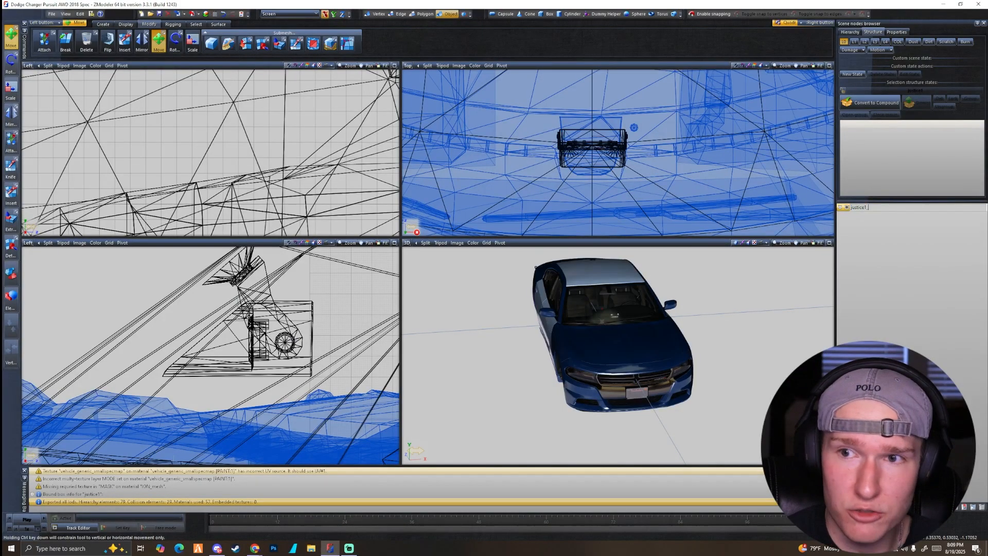
text(_hi)
key(Return)
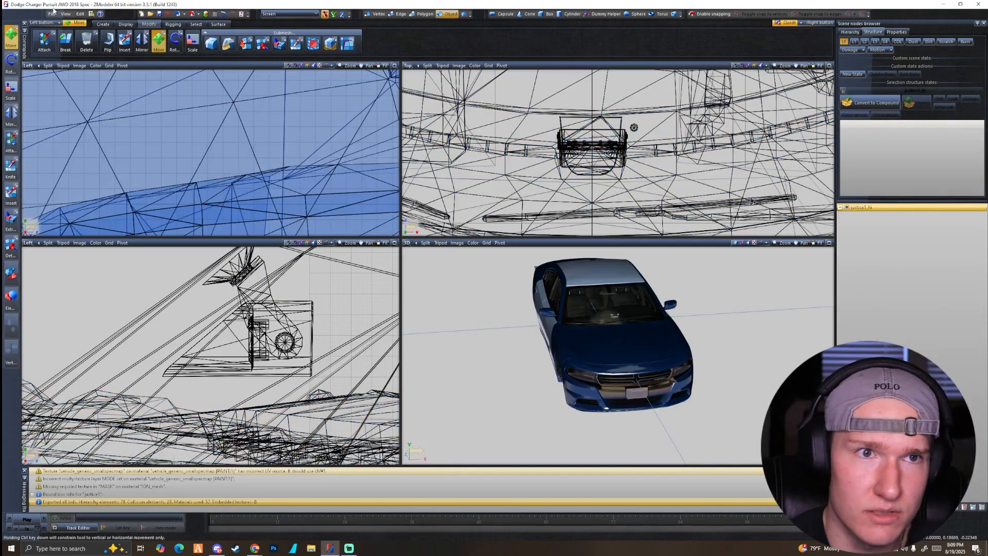
- Export the renamed vehicle to Downloads as the GTA Rage model justice1_hi
click(51, 14)
click(72, 80)
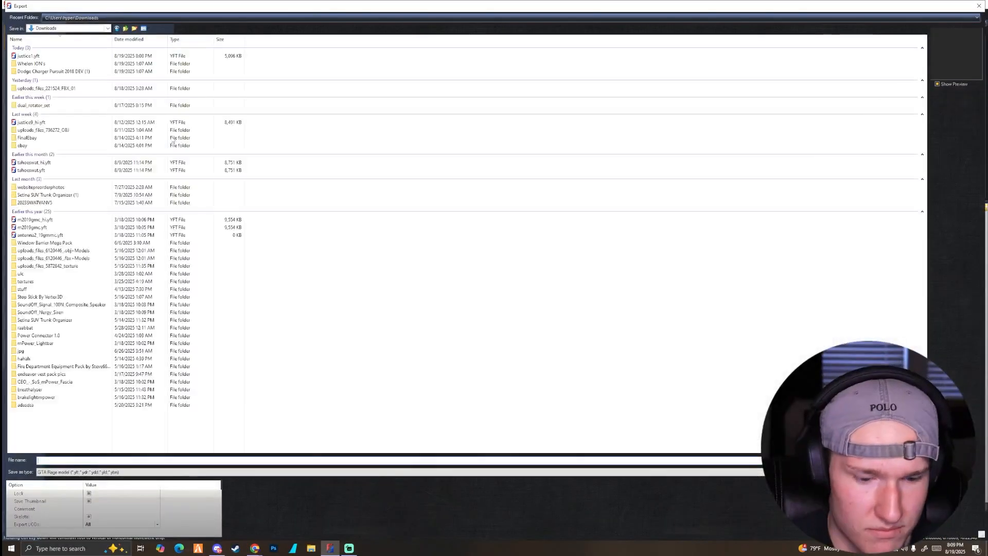
text(justice1_hi)
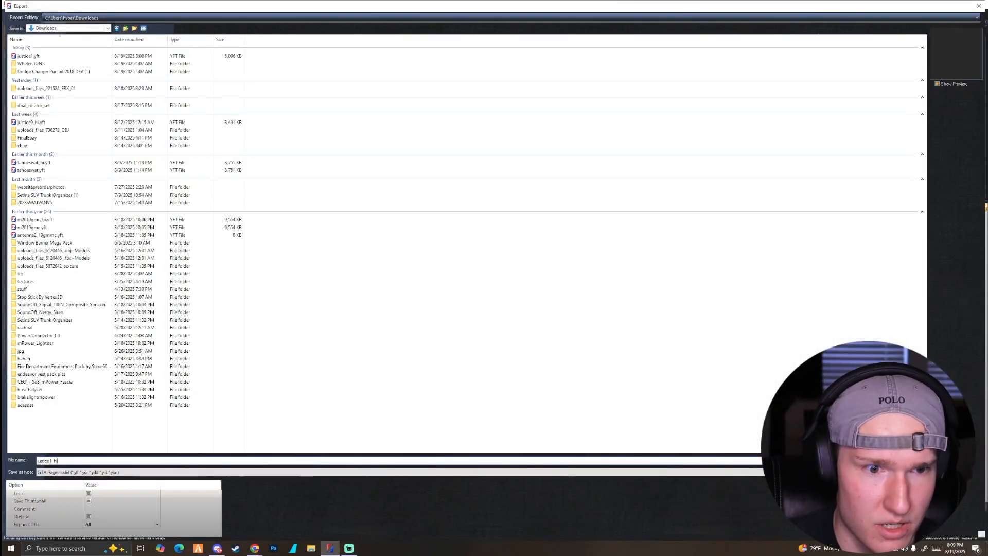
key(Return)
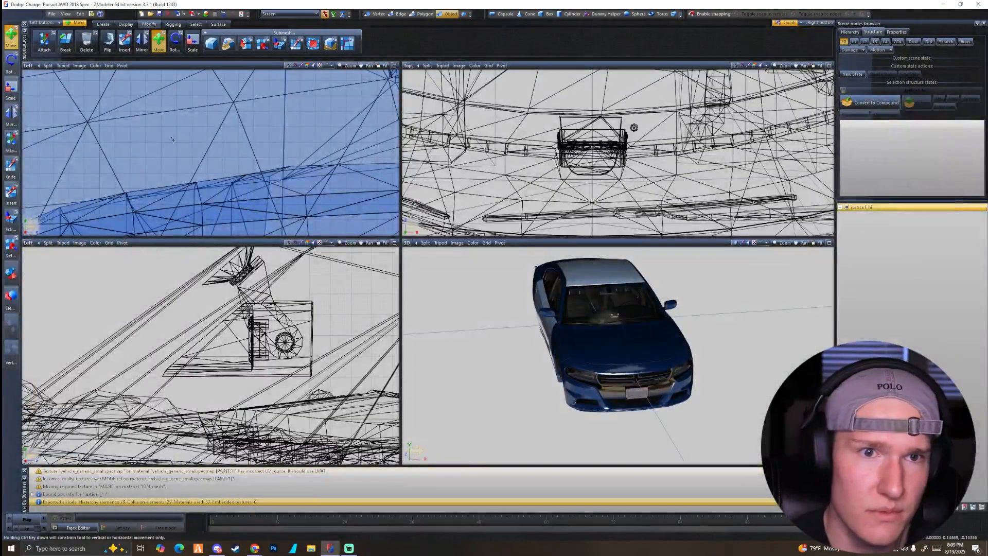
- Switch to File Explorer showing the Downloads folder, and open a second Explorer window beside it
click(311, 548)
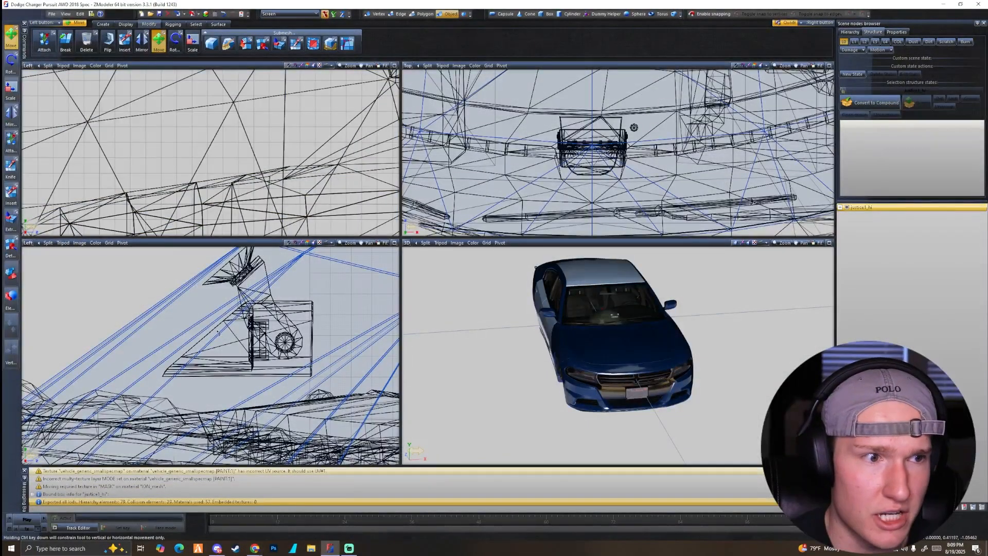
click(405, 232)
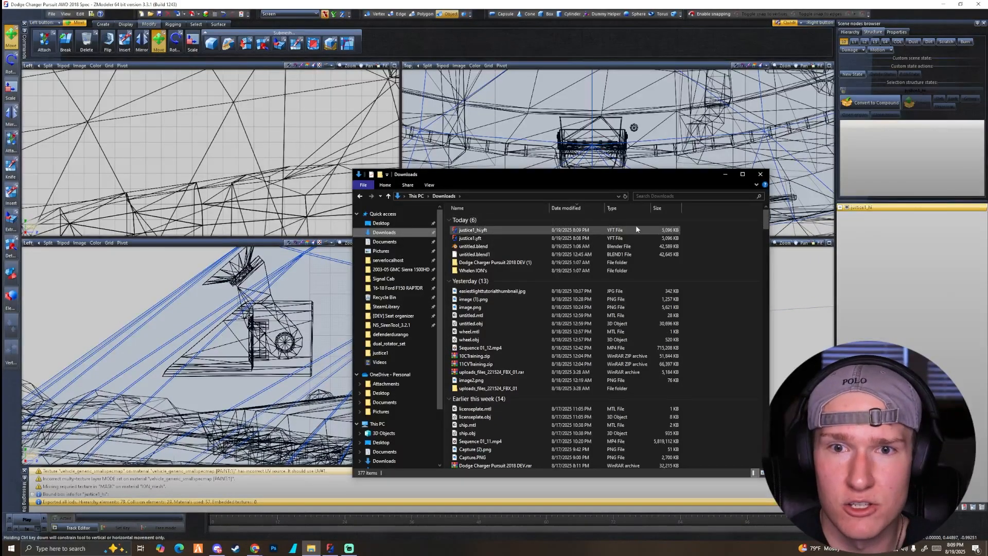
right_click(307, 548)
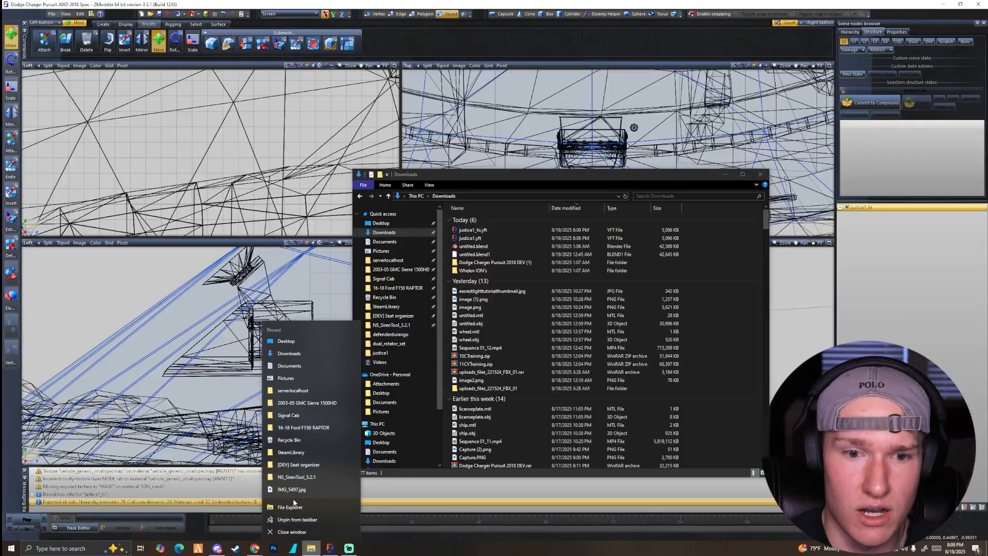
click(309, 507)
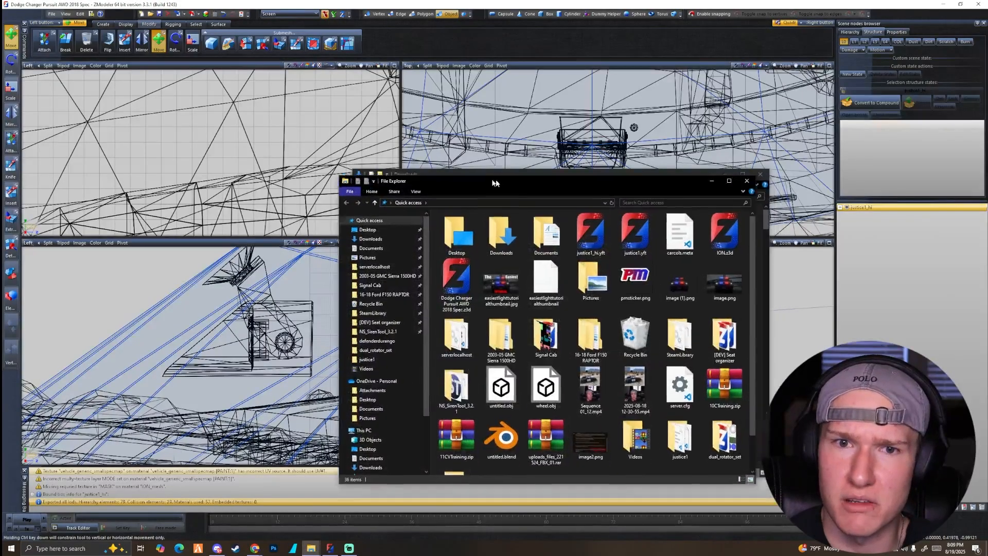
drag(515, 173, 216, 151)
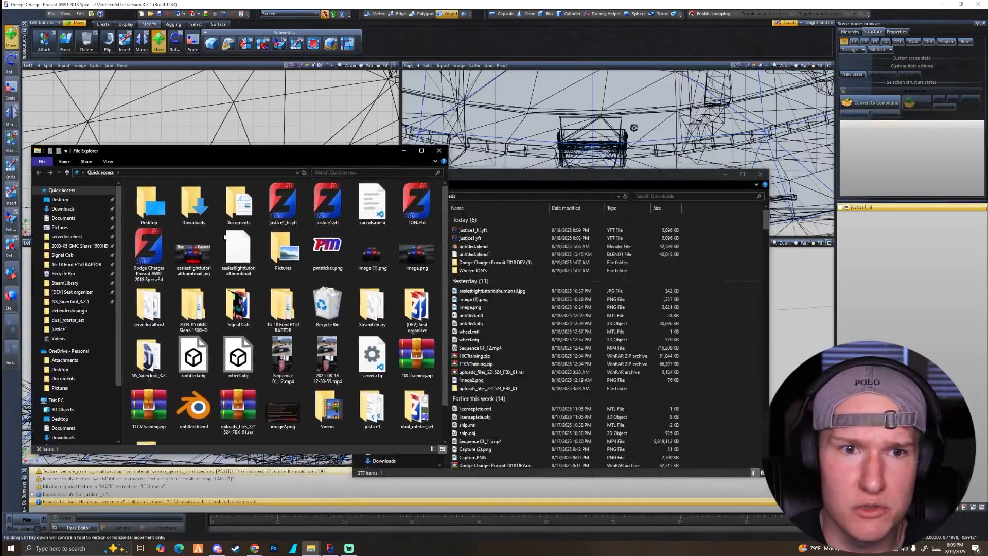
- Open the stream folder of the justice1 resource under serverlocalhost > resources in the second Explorer window
double_click(151, 306)
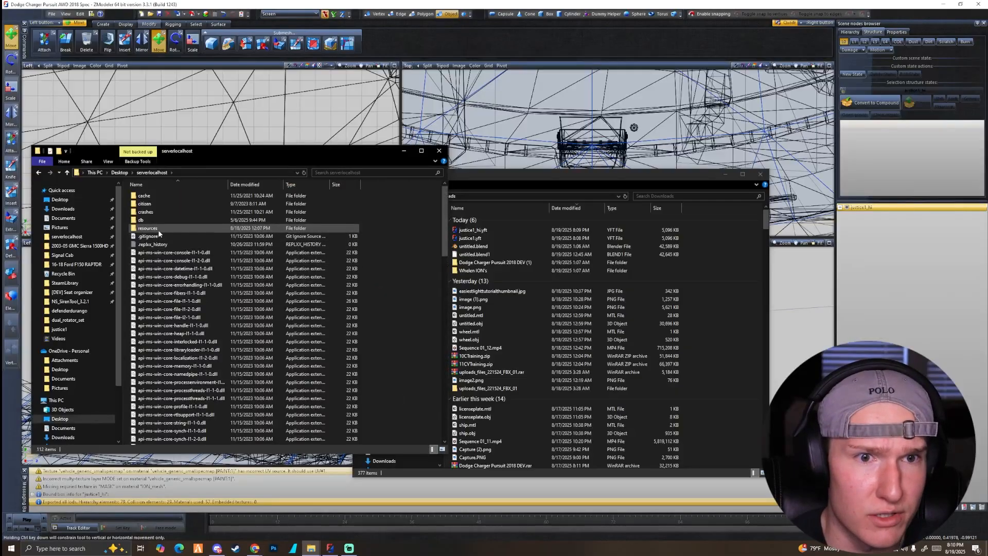
double_click(157, 228)
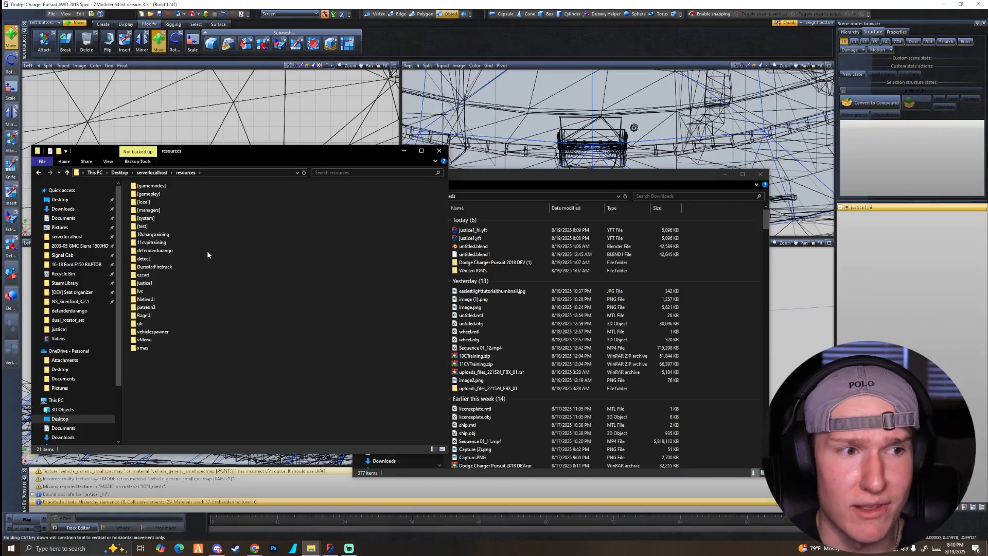
double_click(146, 283)
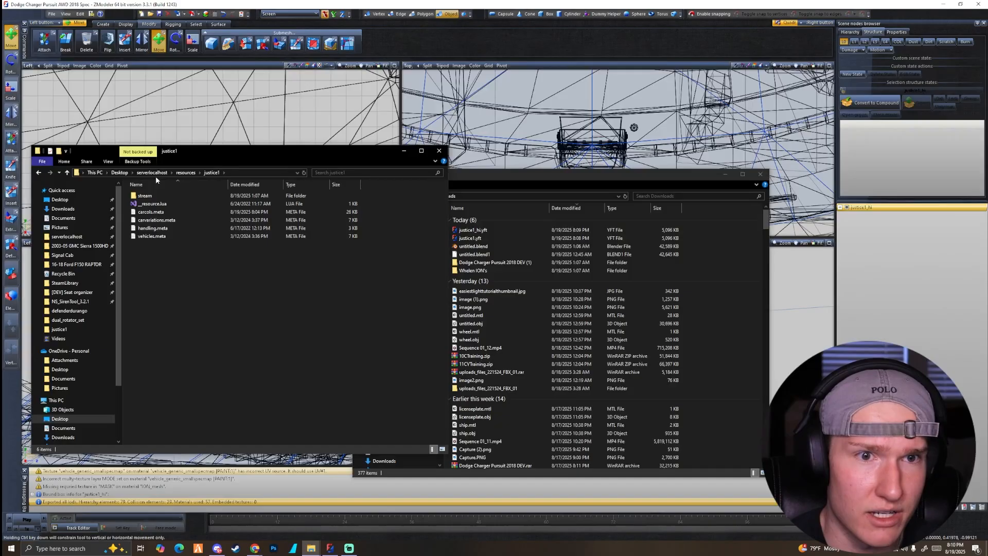
double_click(144, 196)
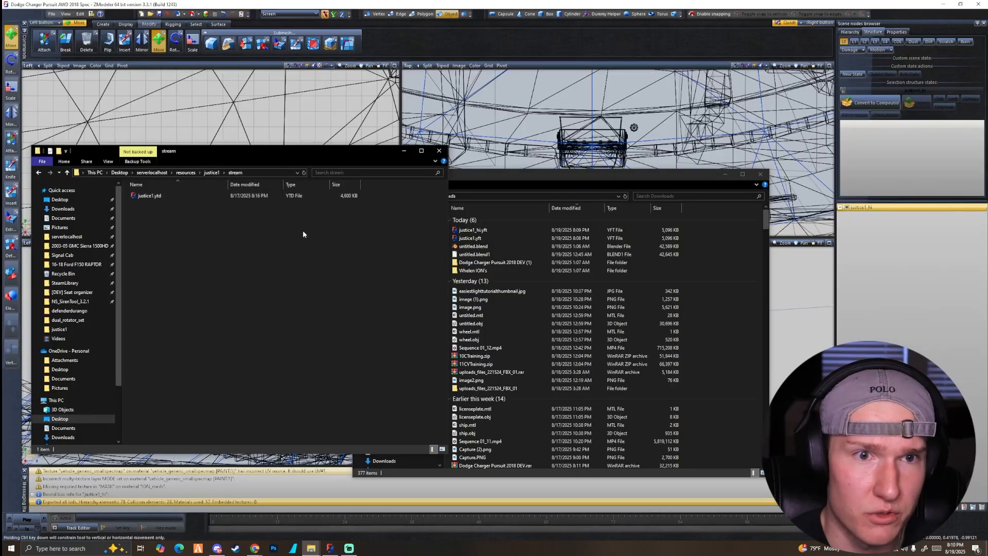
- Move justice1.yft and justice1_hi.yft from Downloads into the stream folder, then close Downloads and minimize ZModeler
click(481, 238)
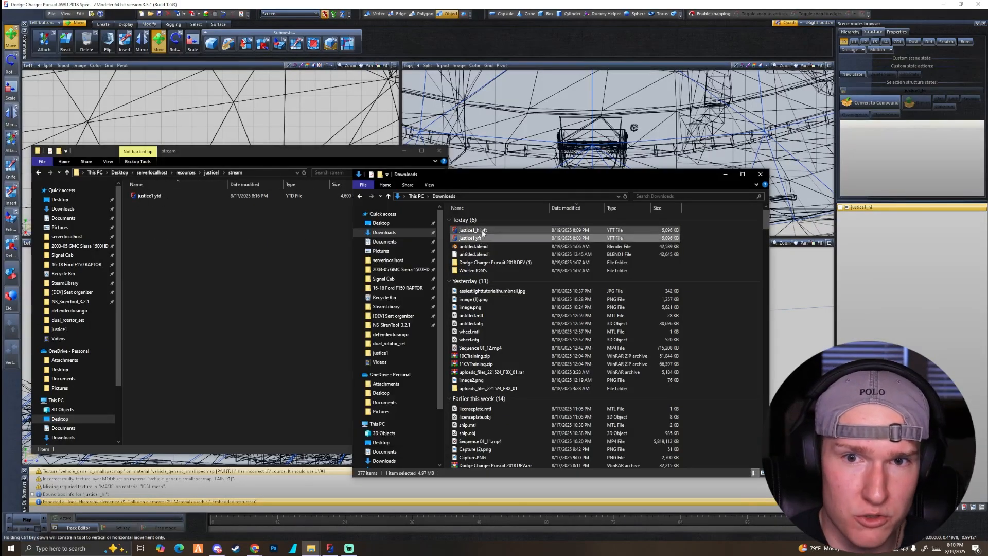
shift+click(482, 230)
drag(482, 232, 195, 278)
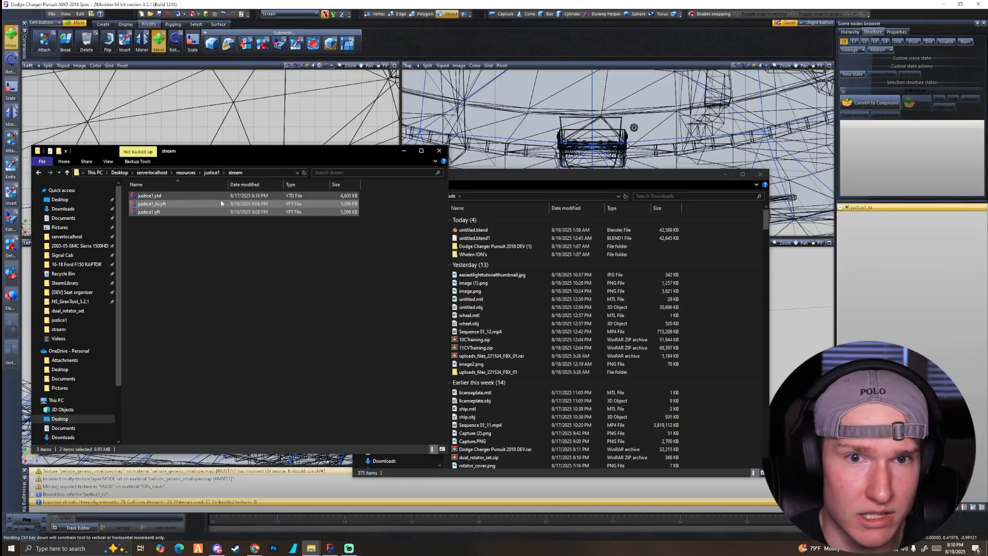
click(760, 174)
click(943, 5)
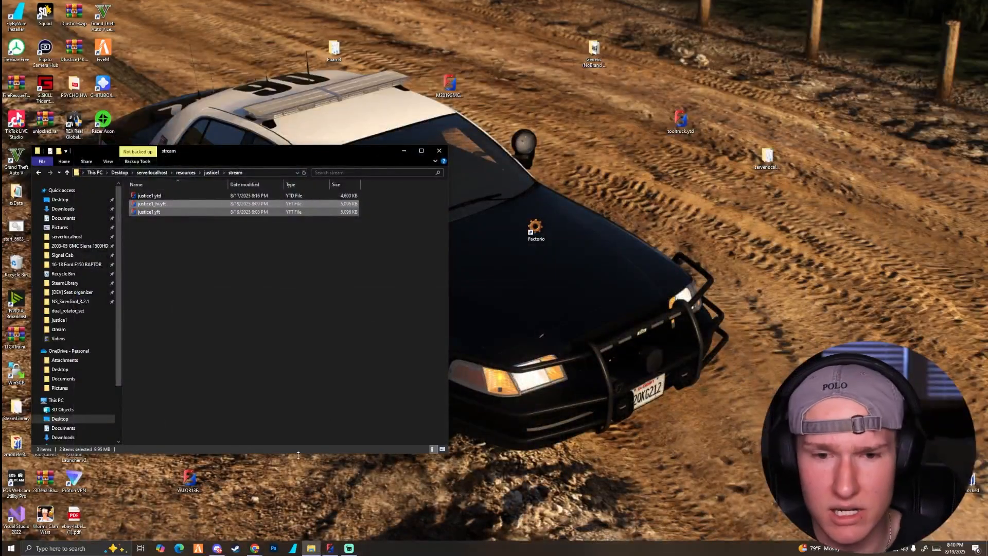
- Launch OpenIV for the Windows version of Grand Theft Auto V and open its mods folder beside the stream folder
click(82, 548)
text(openIV)
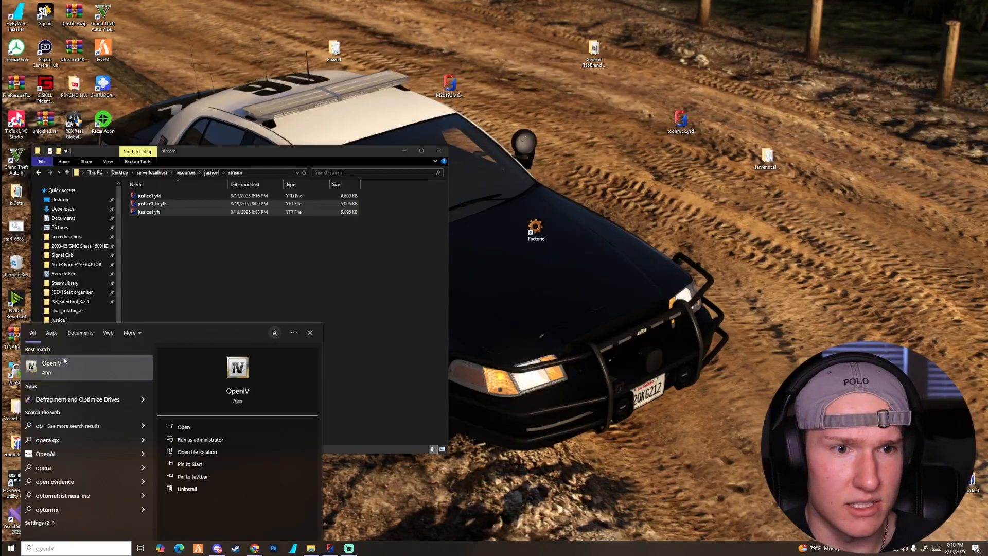
click(57, 365)
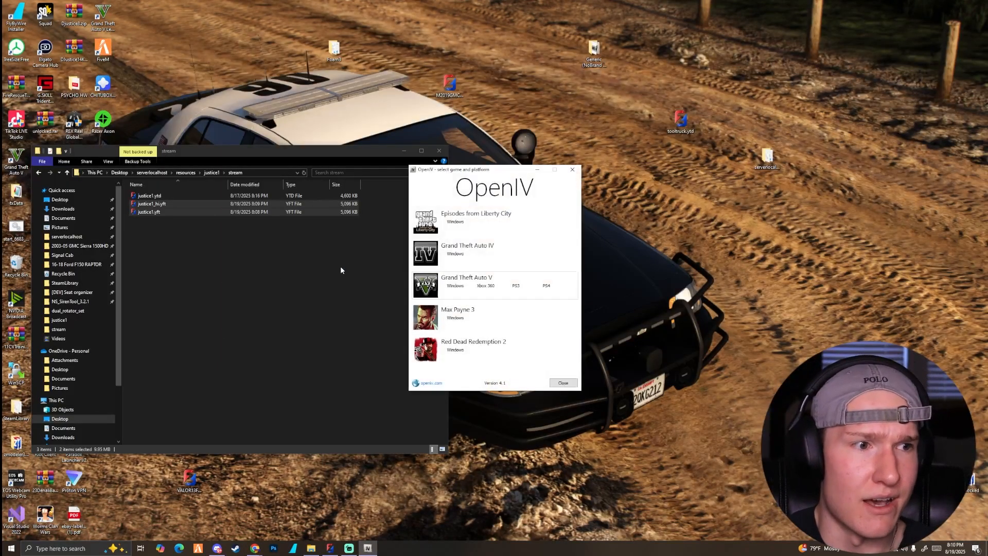
click(453, 284)
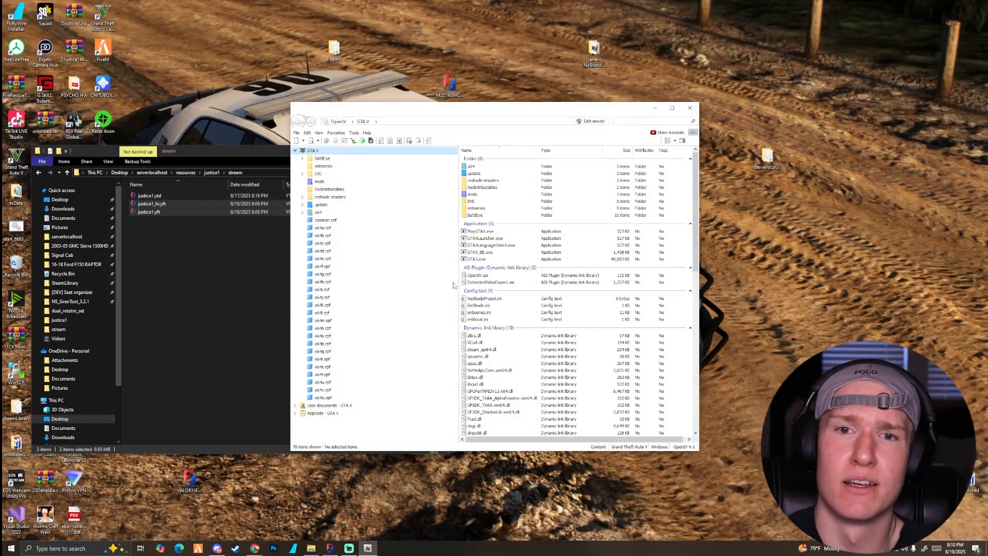
drag(413, 114, 578, 118)
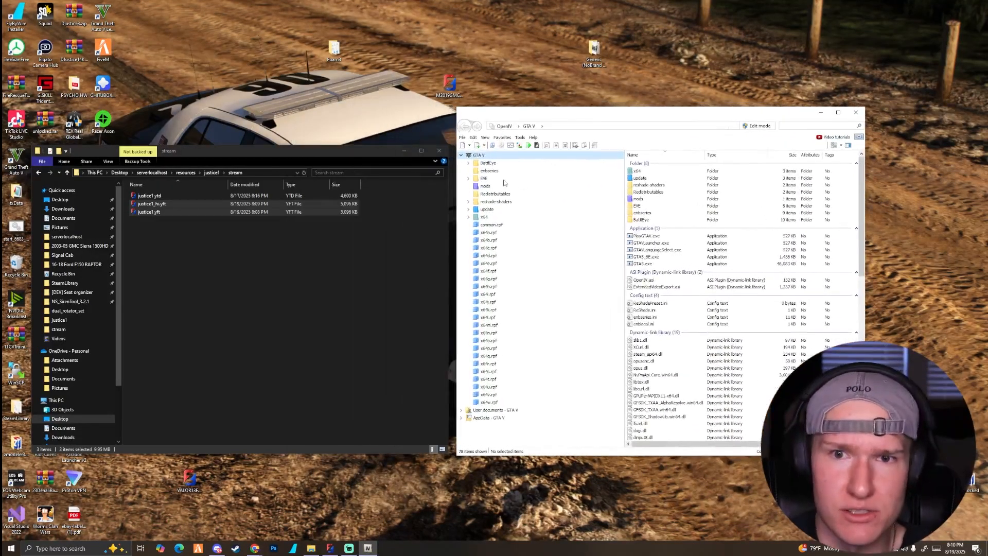
click(489, 186)
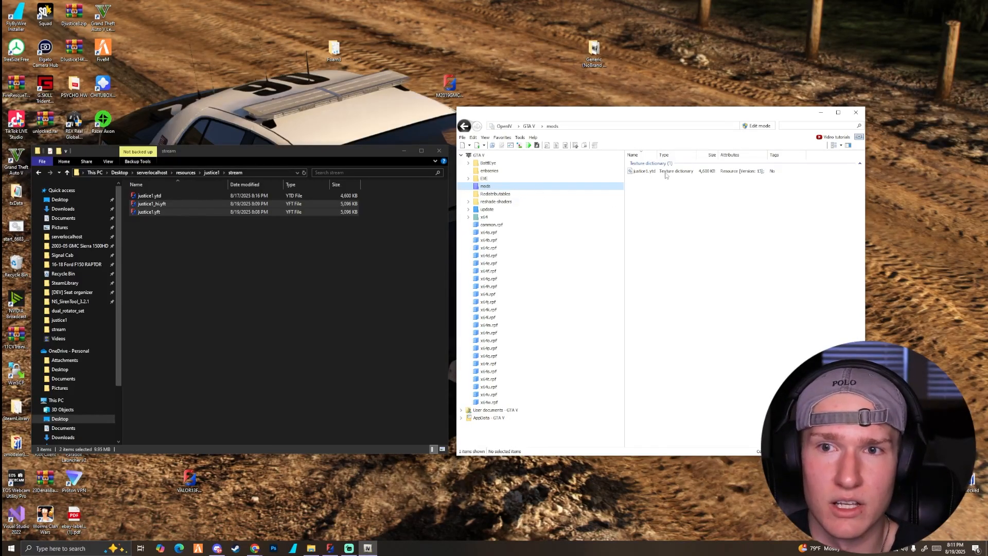
- Enable edit mode and replace justice1.ytd in the mods folder with the copy from the stream folder
click(753, 126)
click(521, 298)
right_click(655, 174)
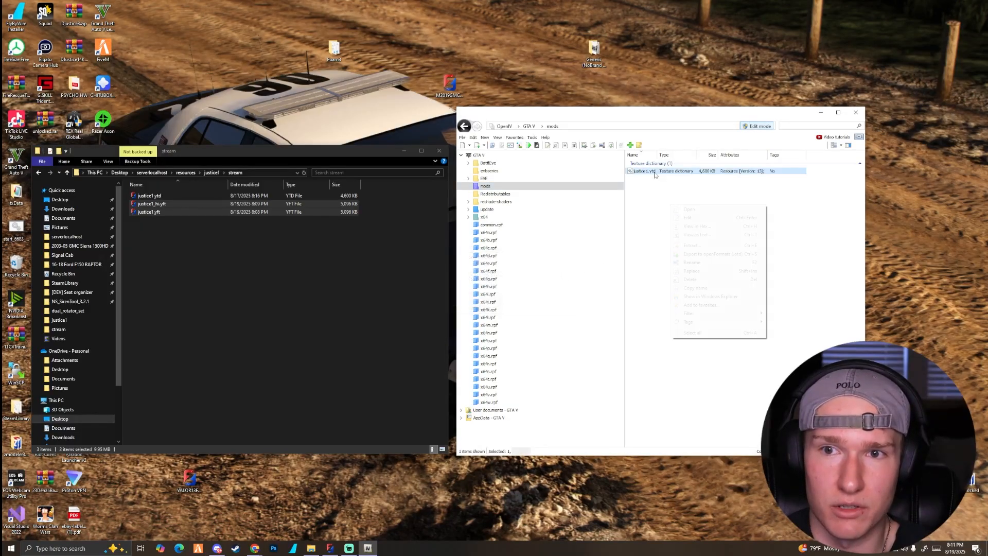
click(690, 279)
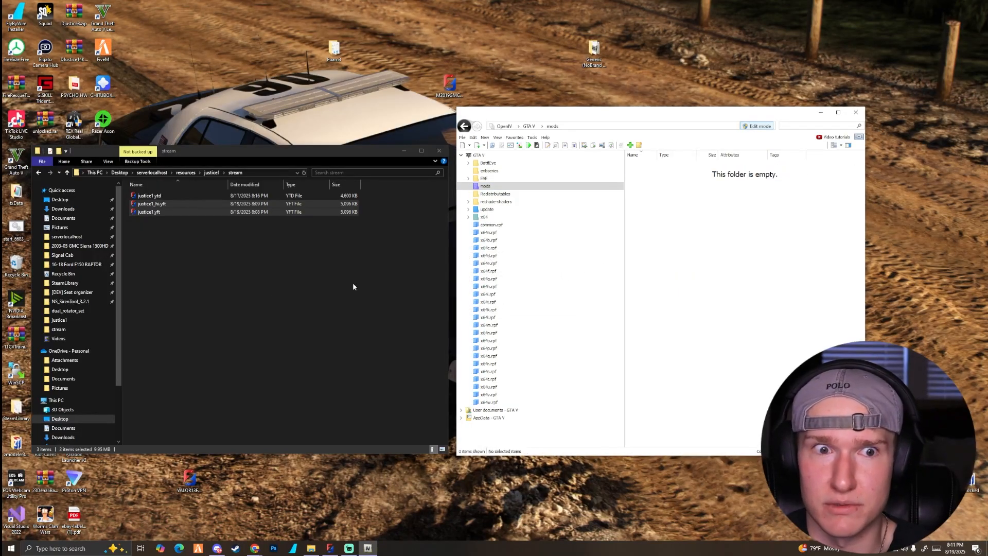
drag(149, 196, 672, 227)
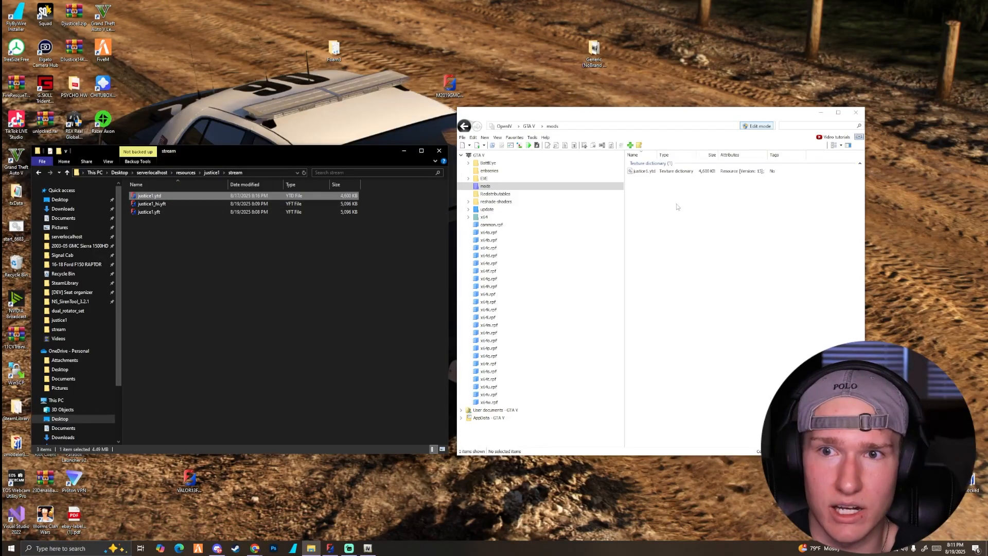
- Open justice1.ytd in the texture editor and start an import from Downloads > Whelen ION's > Whelen ION's
double_click(655, 171)
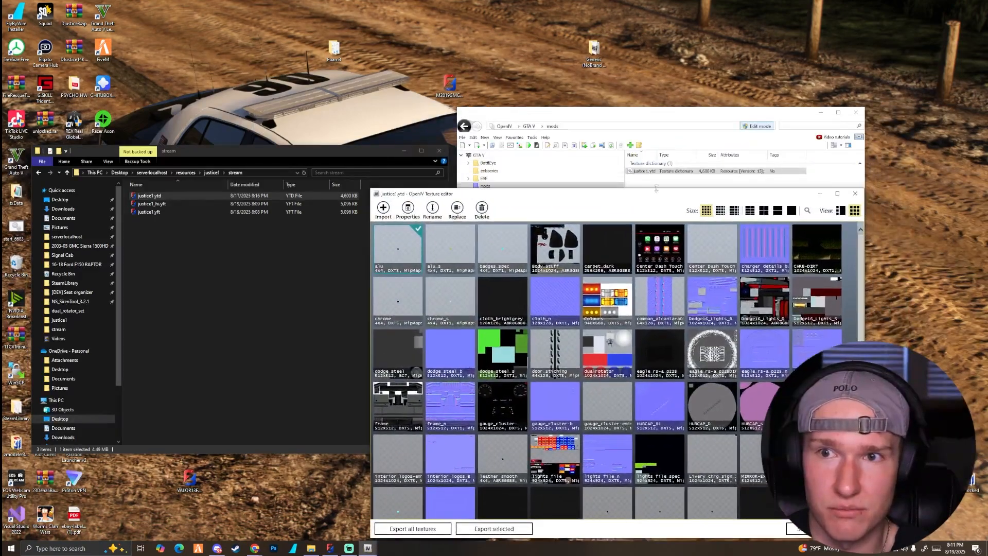
drag(687, 198, 709, 165)
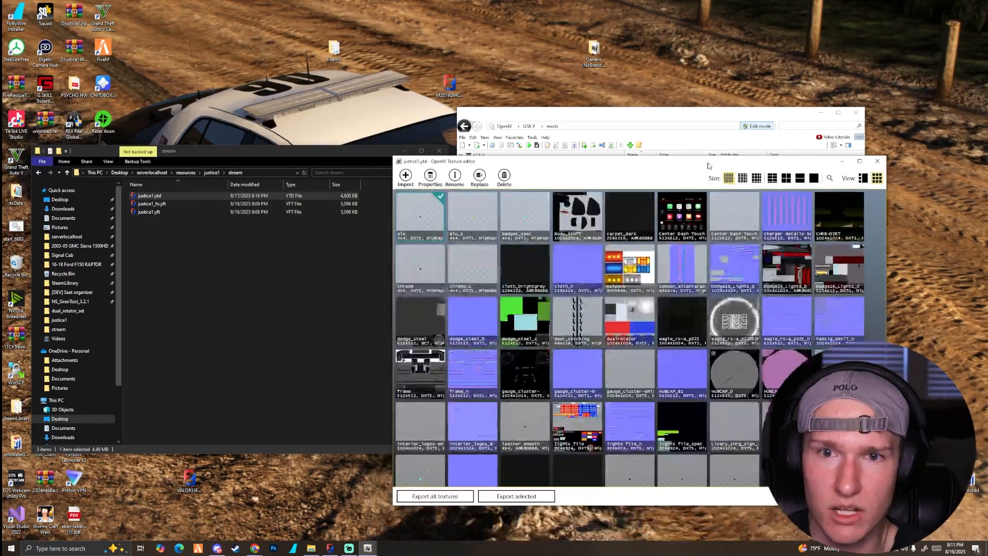
click(406, 177)
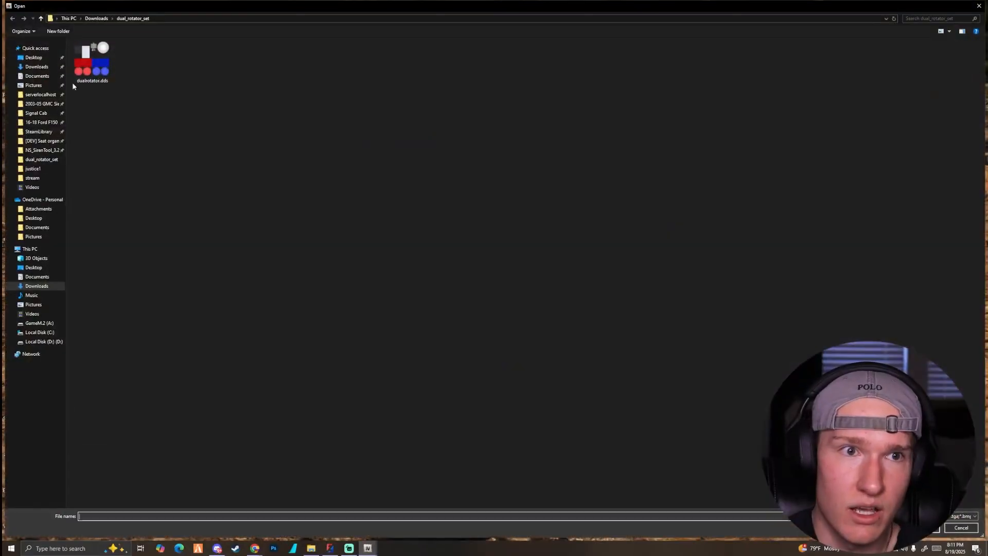
click(51, 67)
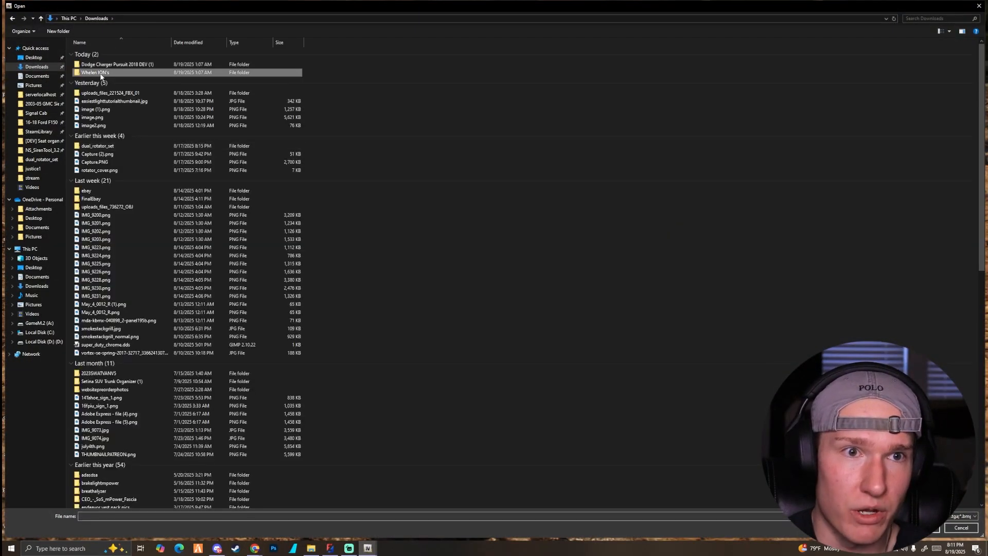
double_click(93, 67)
double_click(92, 68)
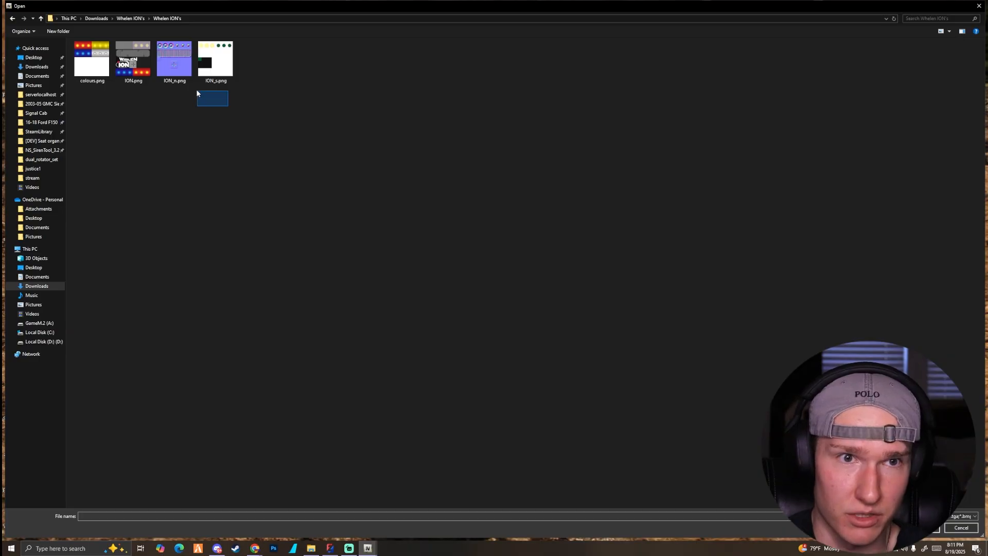
- Import colours.png, ION.png, ION_n.png and ION_s.png with automatic MipMap generation and automatic compression, then close the texture editor
drag(196, 92, 92, 54)
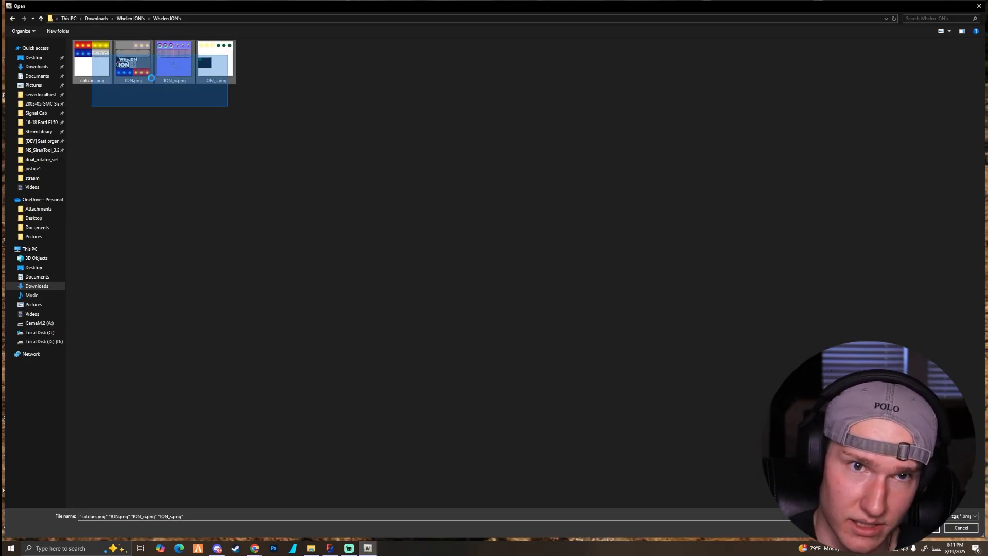
right_click(91, 54)
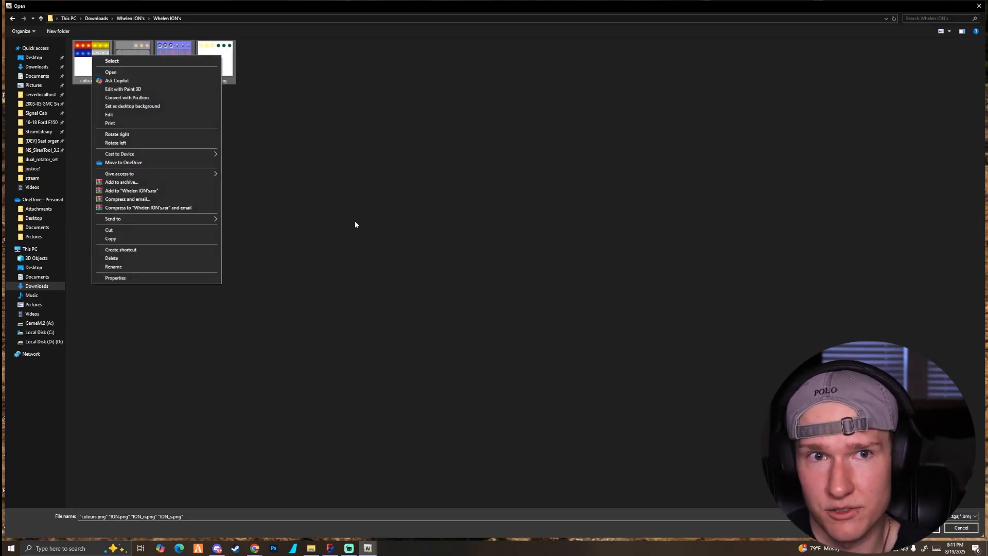
click(288, 144)
drag(272, 115, 107, 64)
right_click(107, 64)
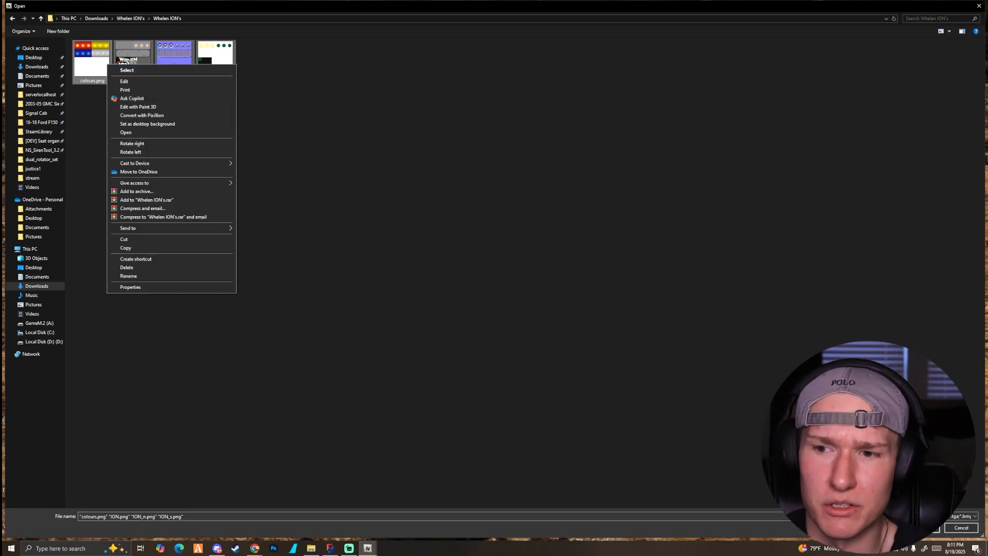
click(126, 70)
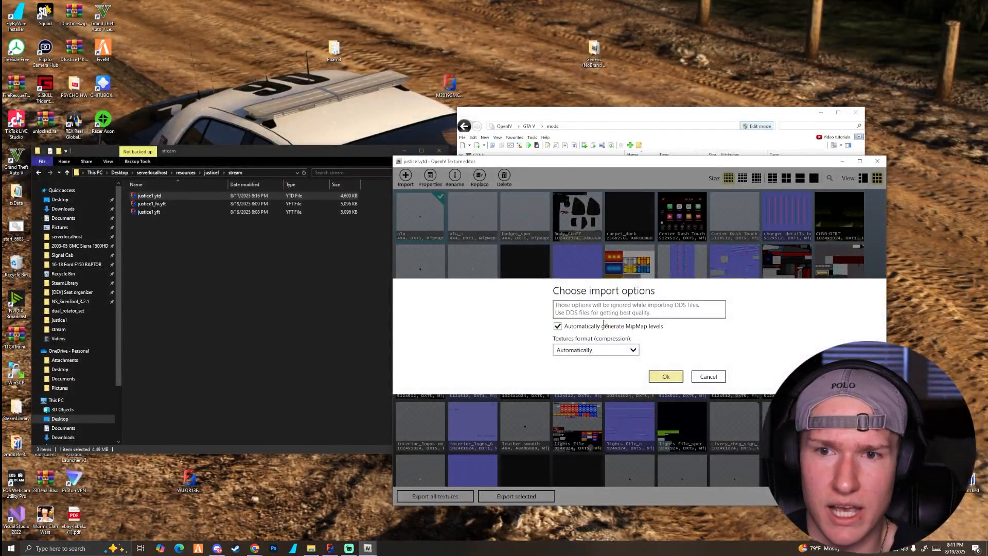
click(665, 376)
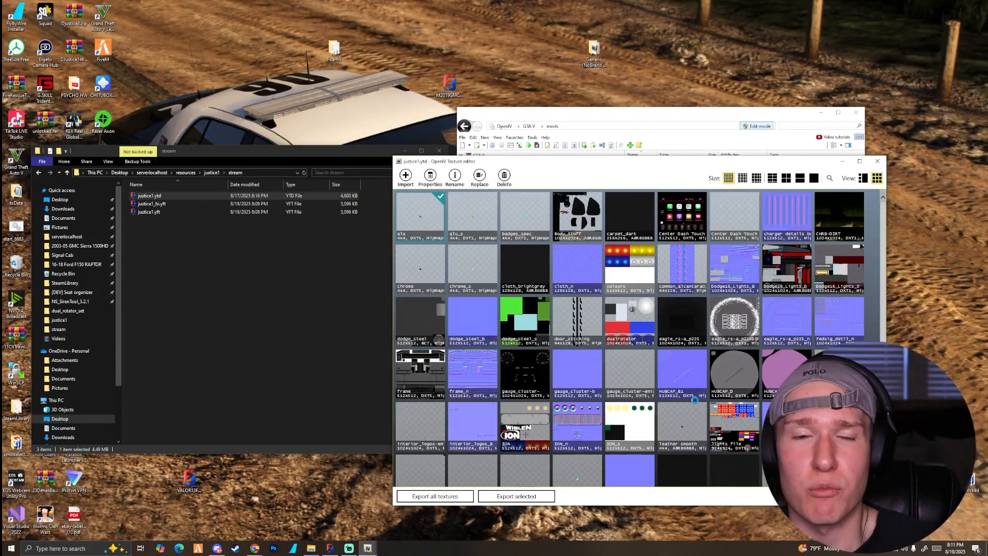
key(Escape)
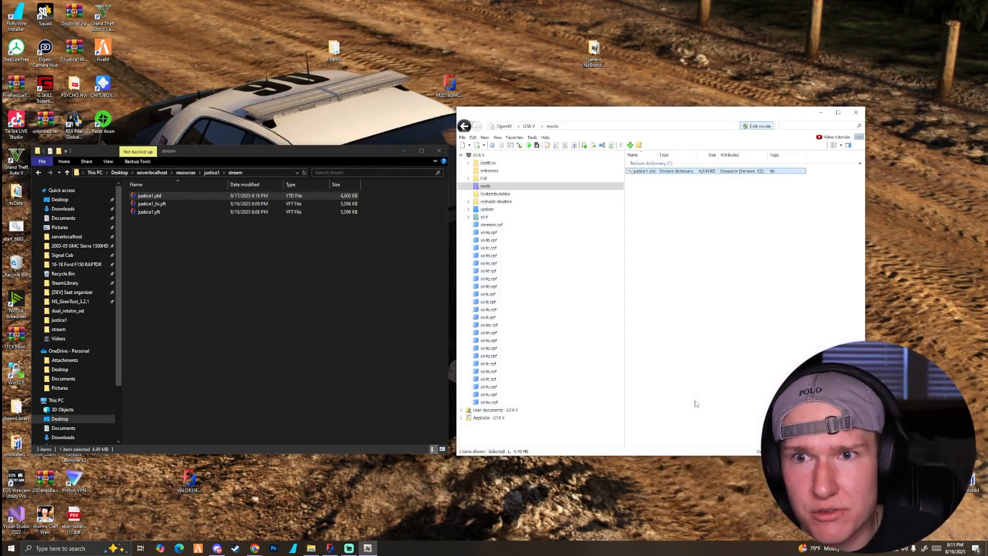
- Replace justice1.ytd in the stream folder with the edited copy from the mods folder, then close OpenIV
click(292, 197)
key(Delete)
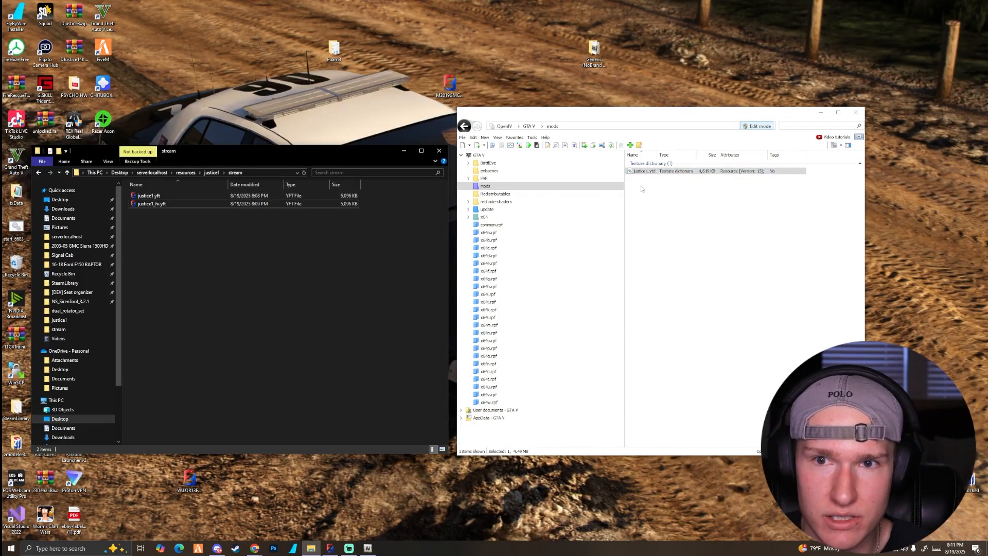
drag(254, 282, 264, 271)
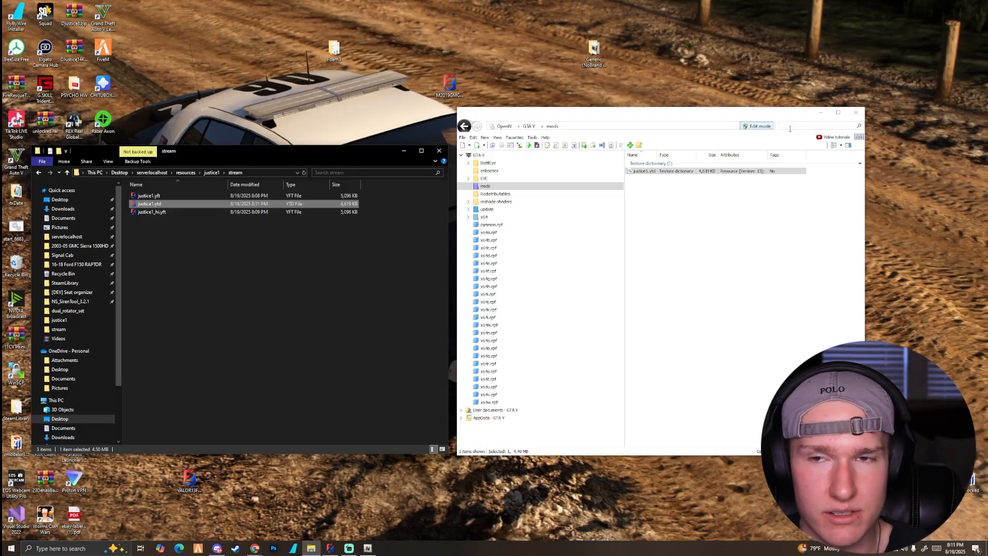
click(856, 113)
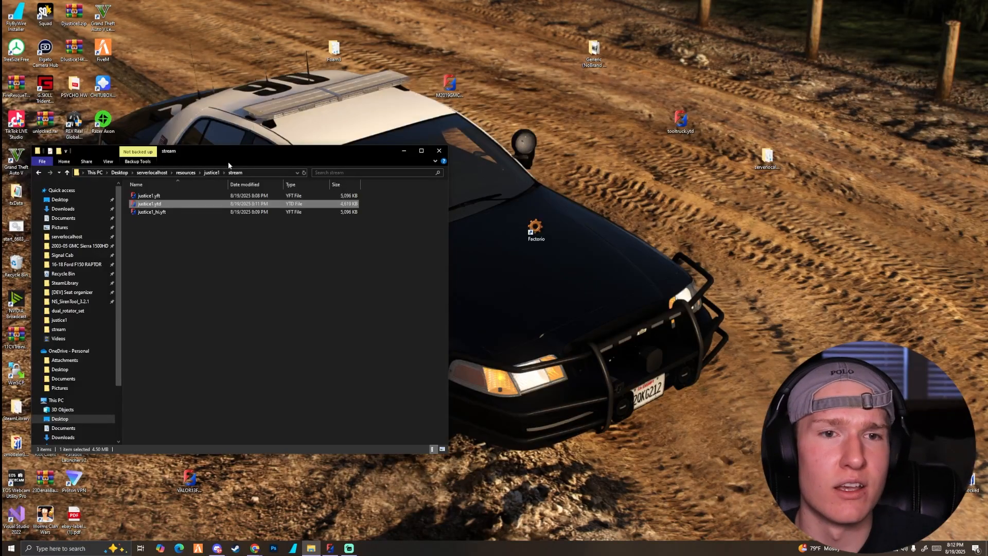
- Open carcols.meta from the justice1 resource folder in Visual Studio Code
click(204, 173)
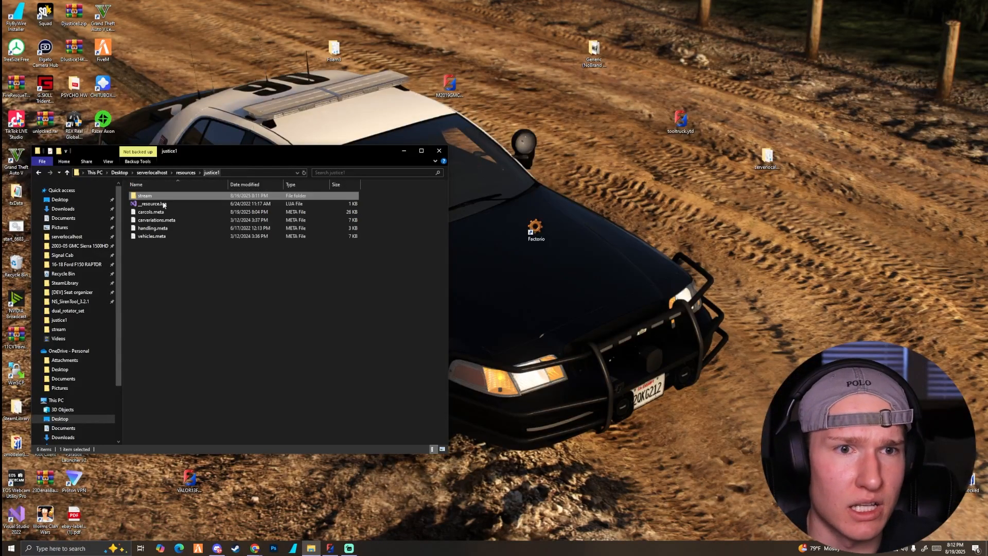
click(151, 211)
double_click(152, 209)
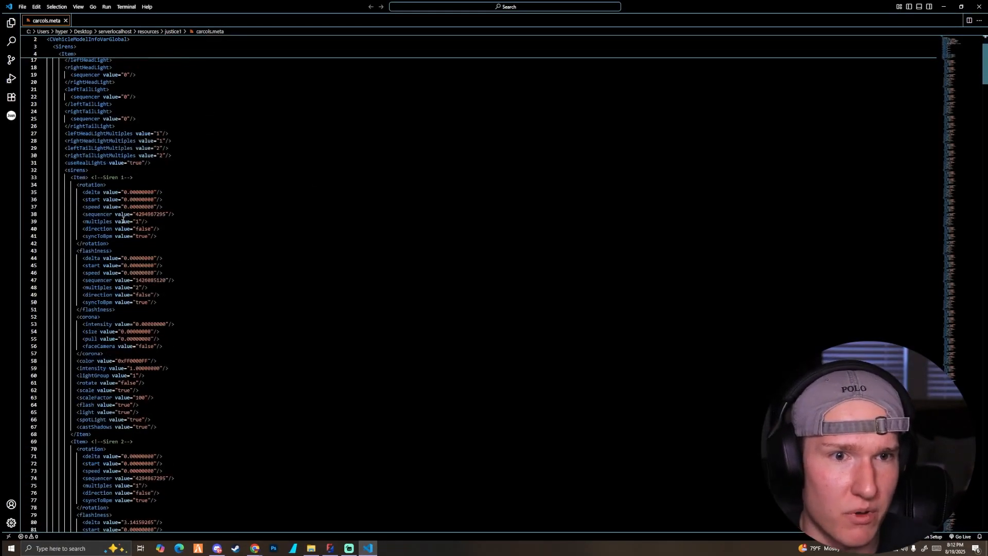
- Examine the color value and the flashiness sequencer value of Siren 1
scroll(112, 182, down, 4)
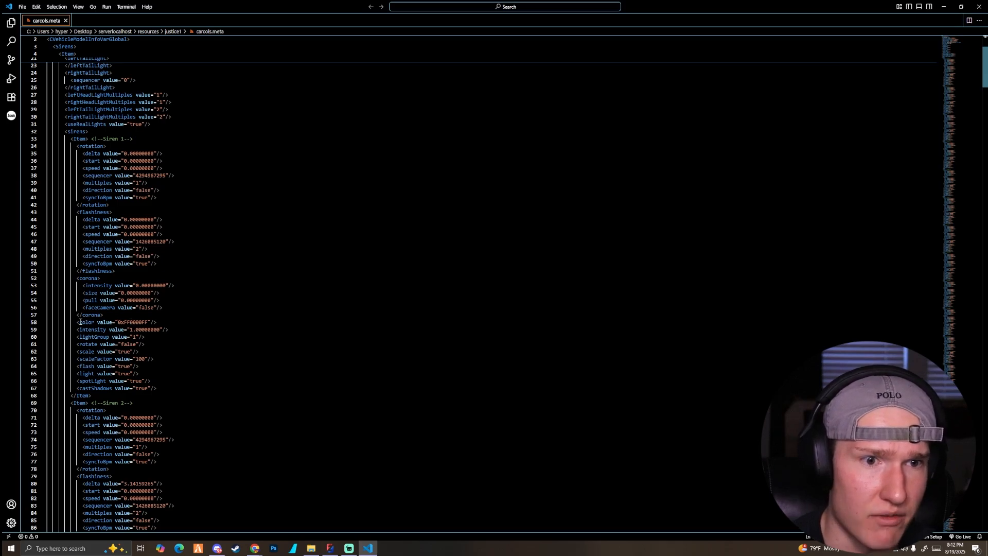
drag(77, 322, 153, 321)
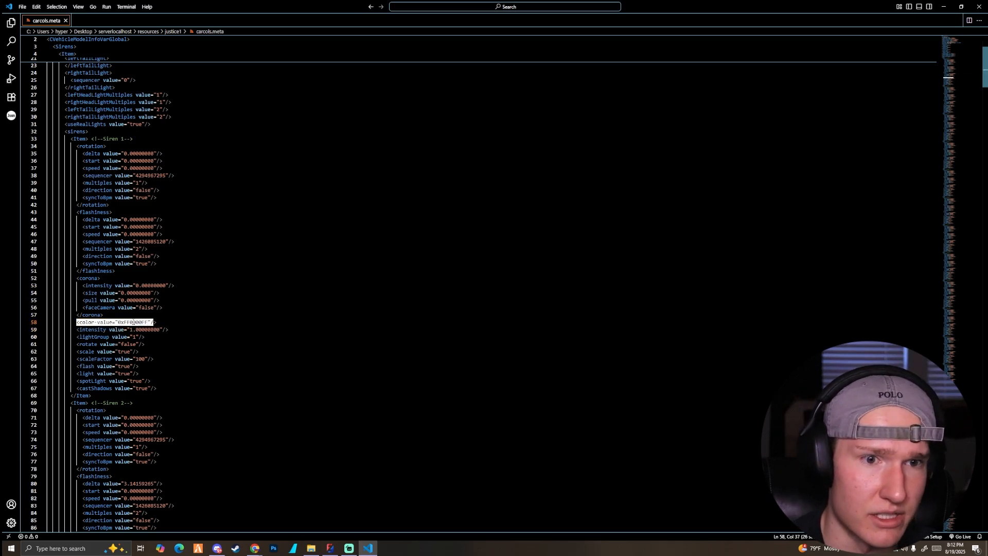
scroll(147, 330, down, 10)
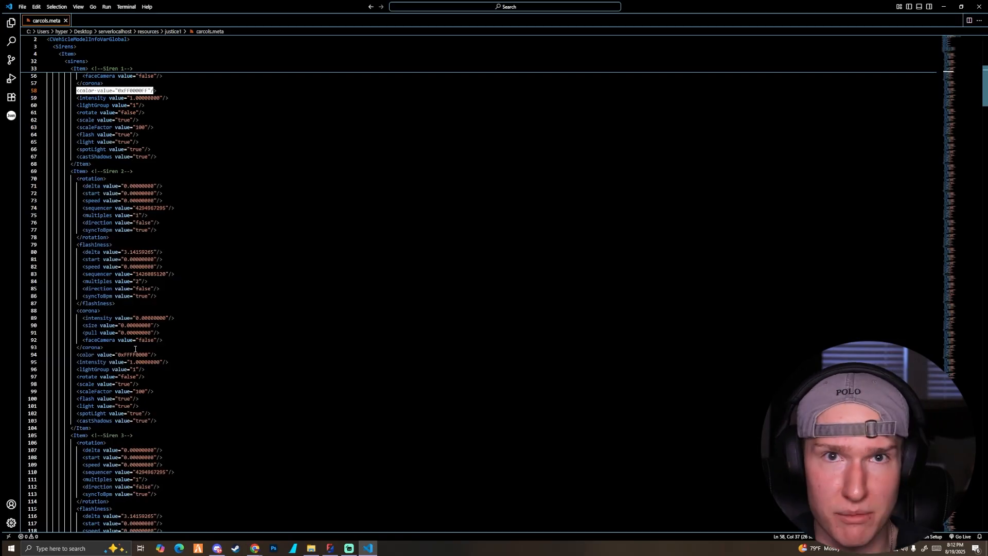
scroll(136, 345, up, 13)
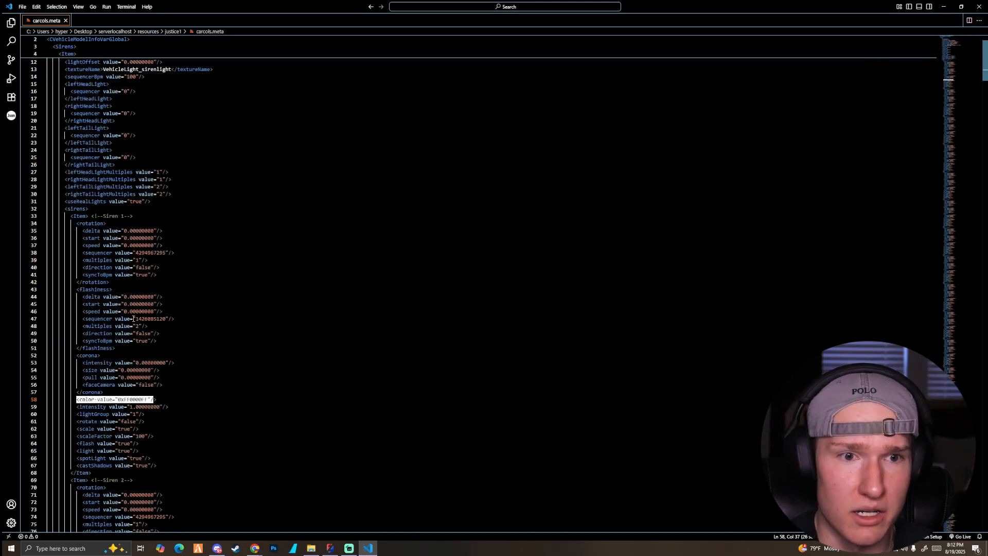
drag(136, 320, 165, 320)
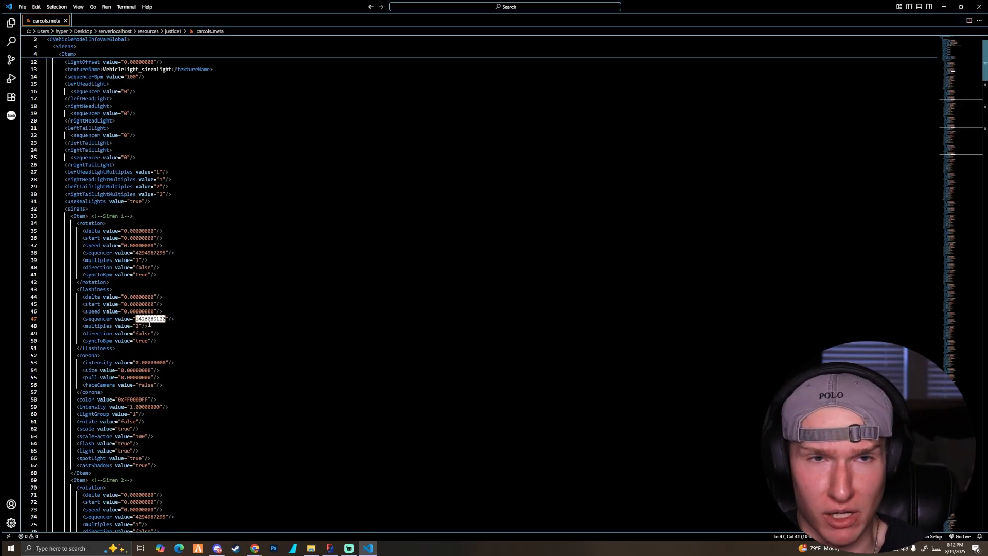
- Set the corona intensity, size and pull of Siren 1 to 1.00000000 each
scroll(116, 321, down, 1)
scroll(157, 313, down, 2)
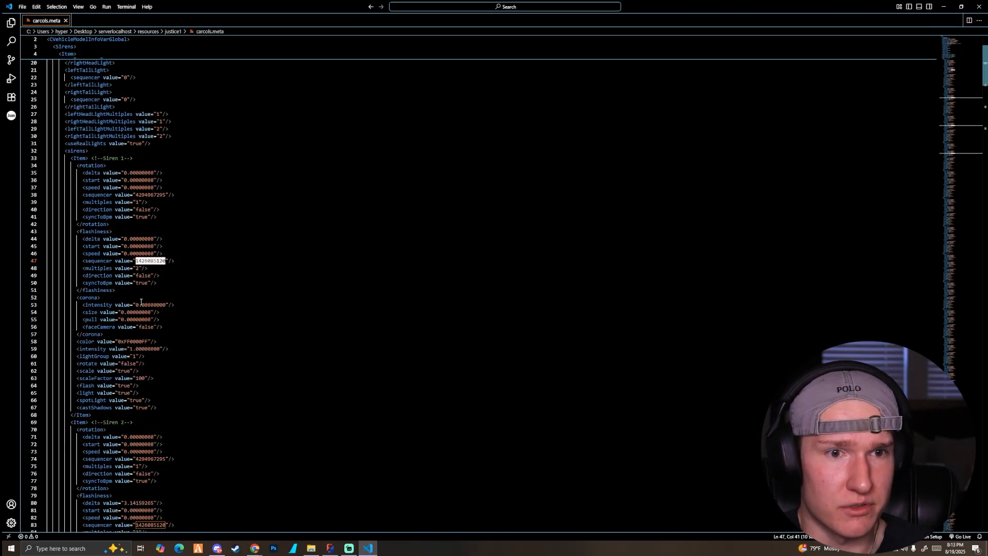
drag(135, 304, 154, 319)
text(1)
text(11)
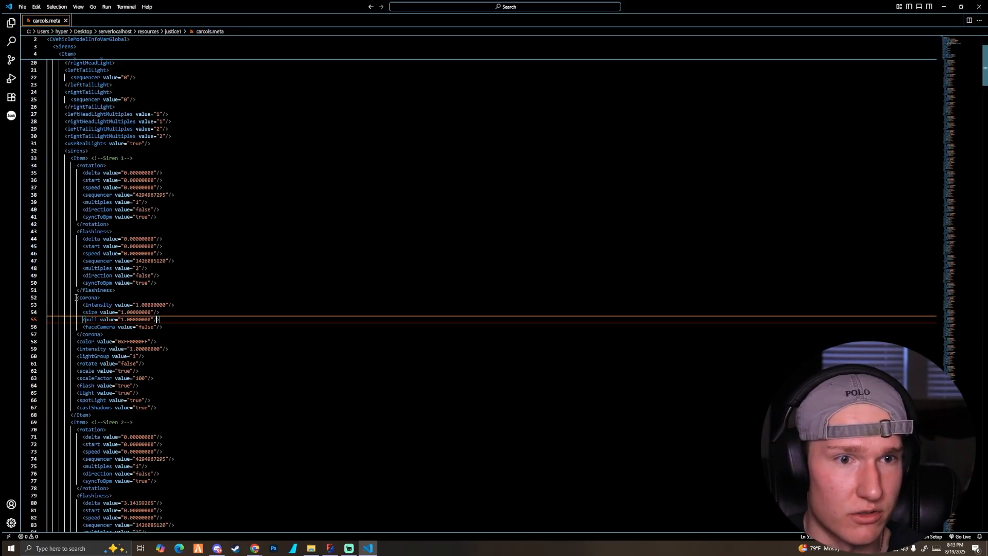
drag(75, 298, 102, 298)
scroll(179, 309, down, 2)
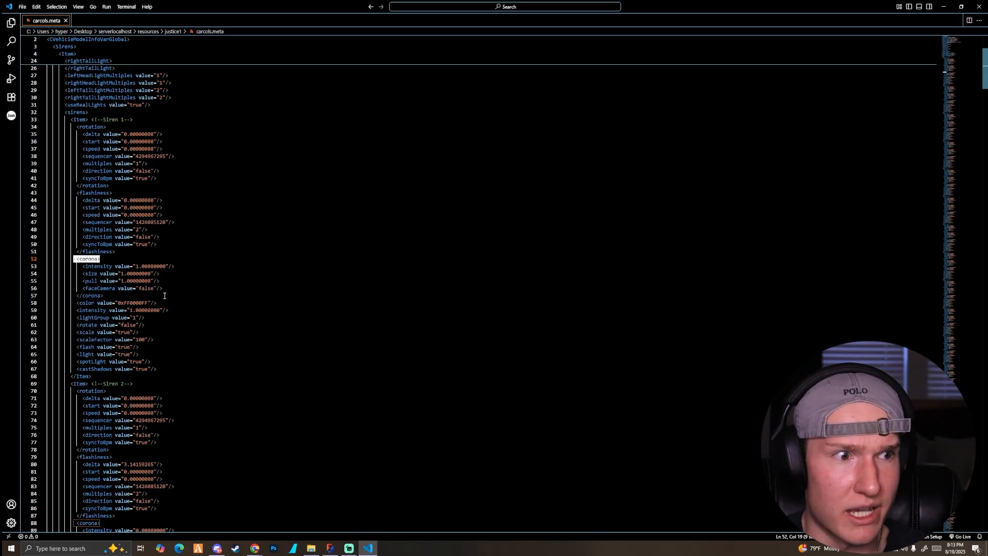
- Close carcols.meta and copy the name of the justice1 folder in the resources folder
click(163, 289)
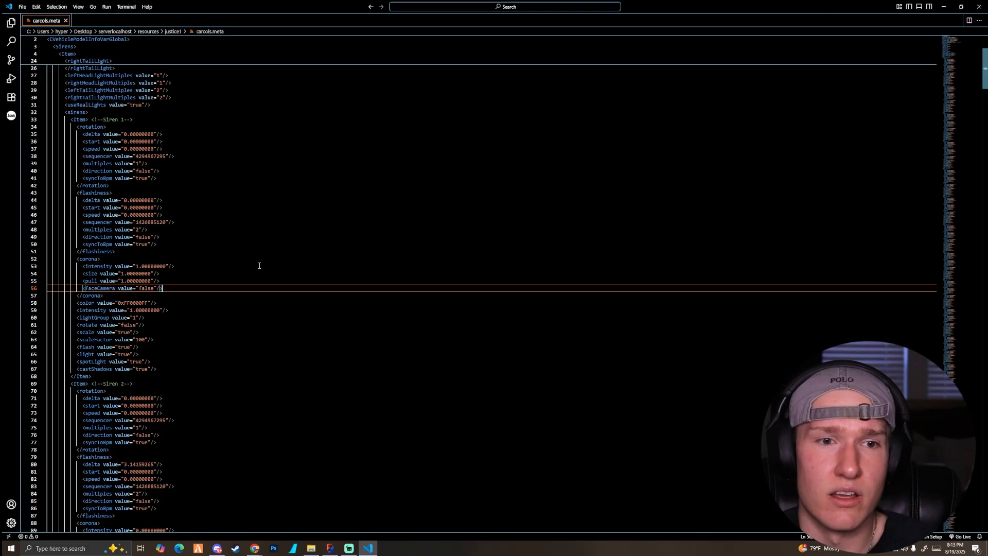
click(979, 7)
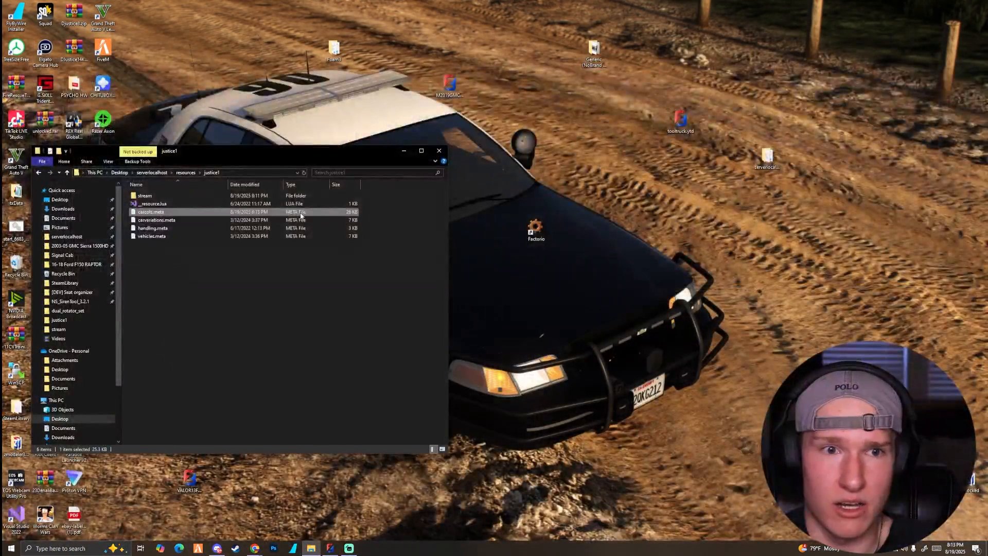
click(187, 175)
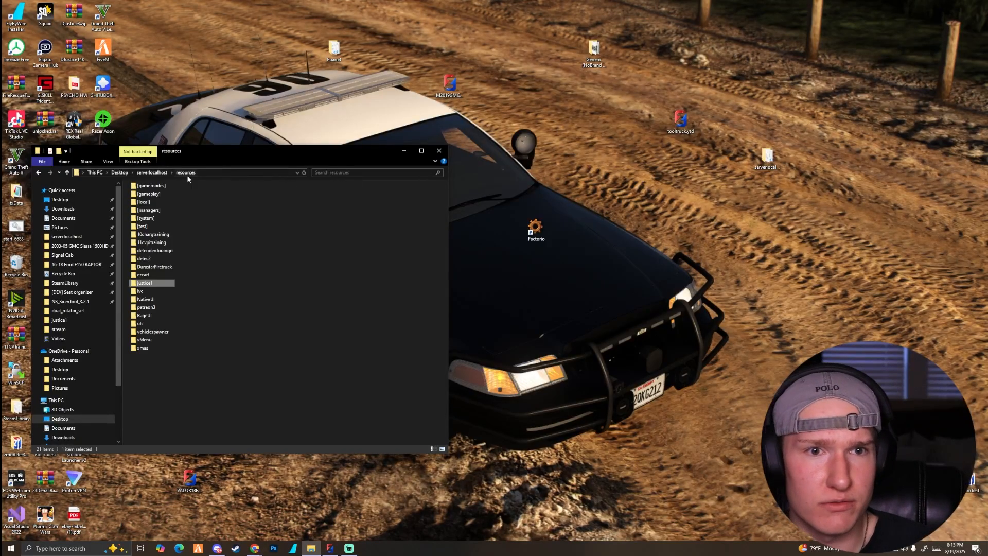
right_click(159, 286)
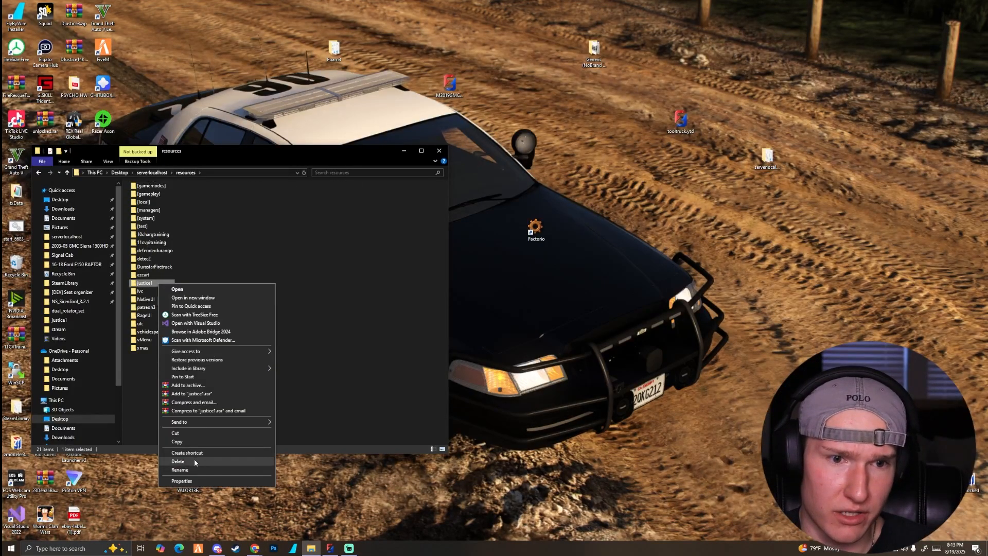
click(188, 473)
right_click(152, 286)
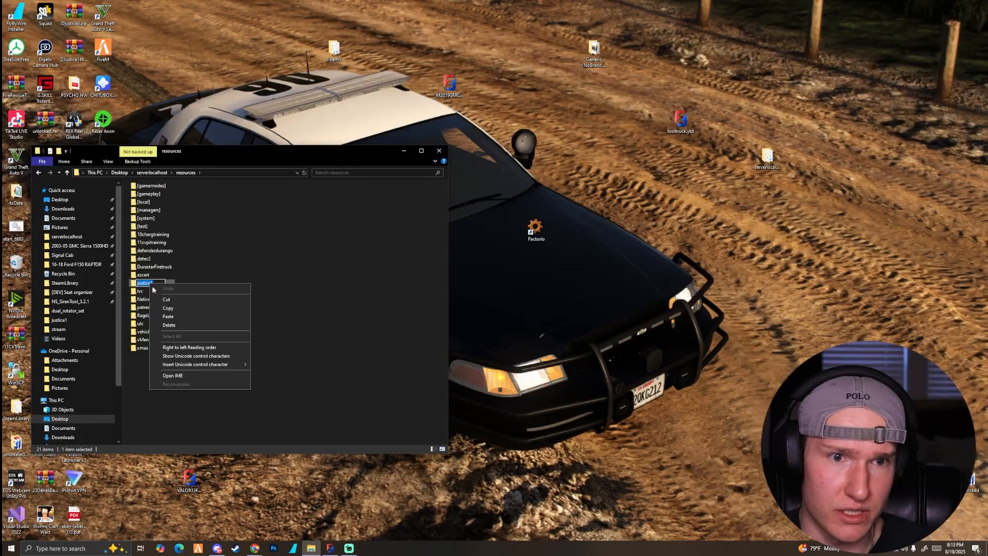
click(174, 310)
key(Return)
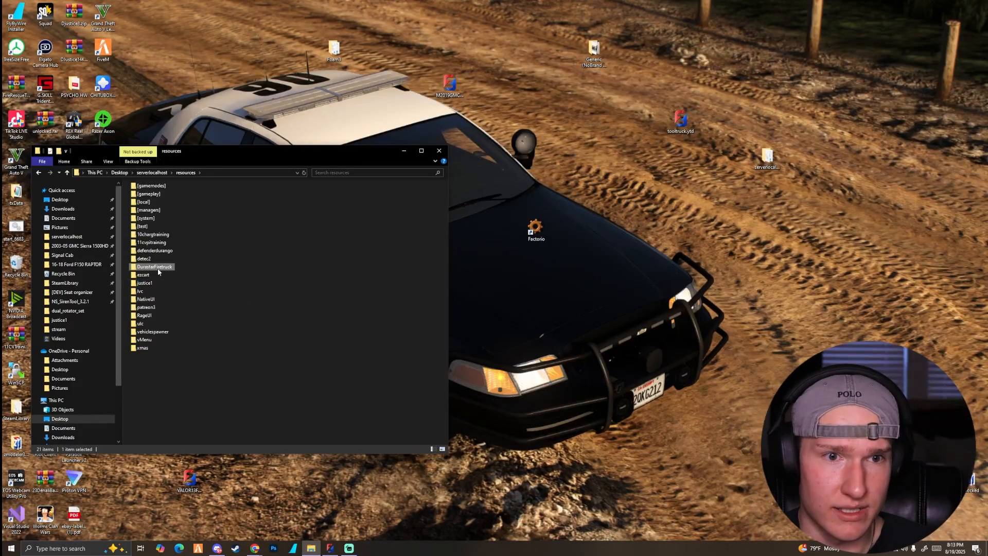
- Open server.cfg from the serverlocalhost folder in Visual Studio Code
click(152, 172)
scroll(250, 266, down, 10)
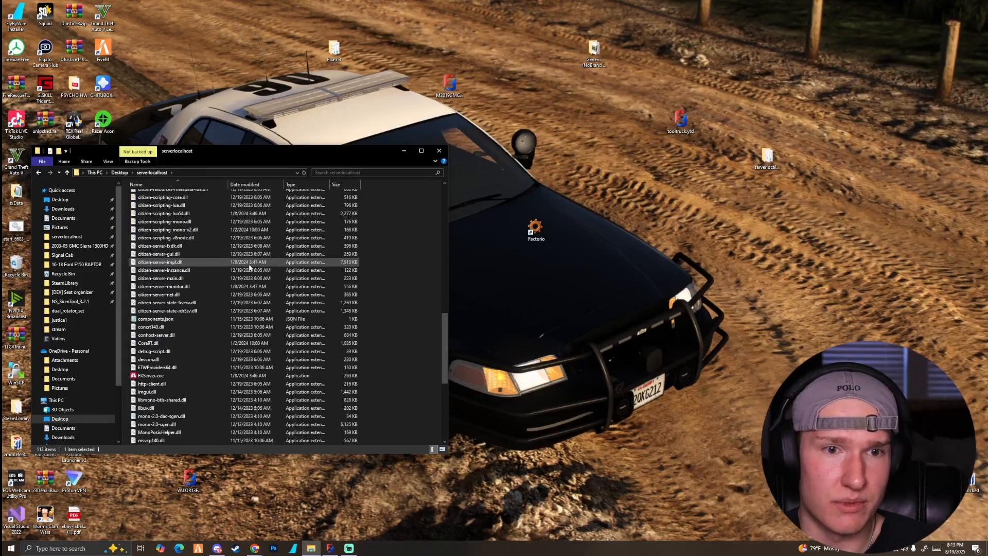
scroll(165, 293, down, 6)
scroll(160, 301, down, 6)
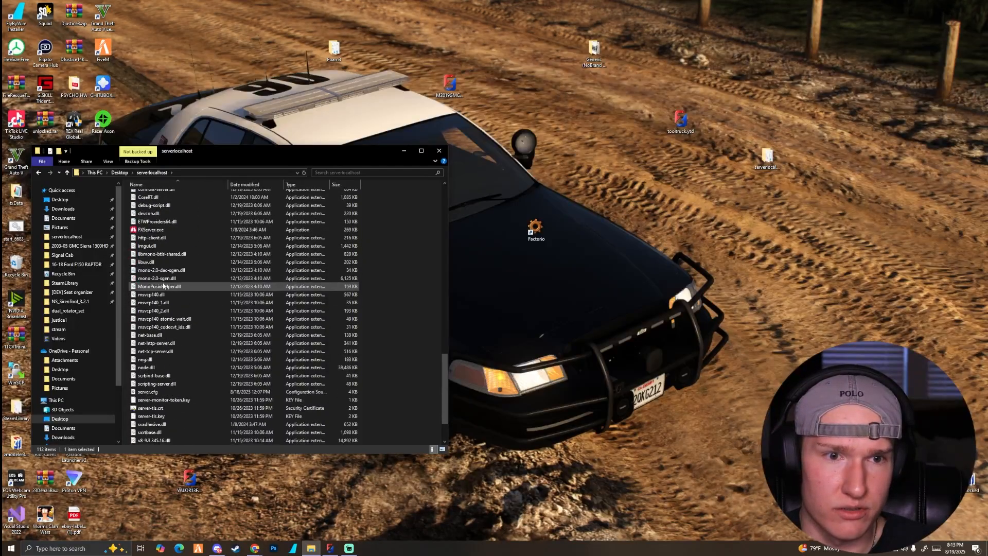
click(157, 343)
double_click(157, 344)
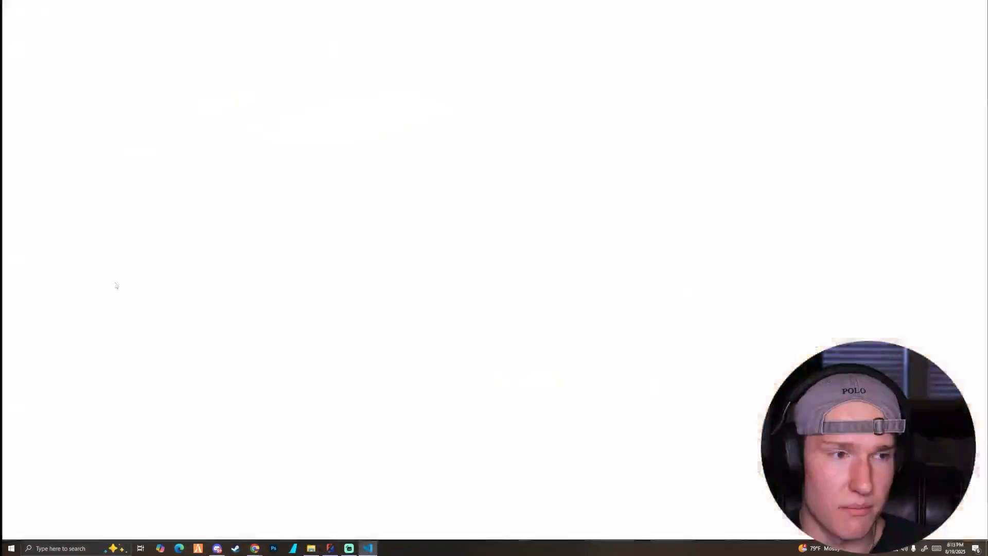
- Replace the start entries for 10chargtraining and 11cvpitraining with "start justice1", then close server.cfg
scroll(150, 278, down, 3)
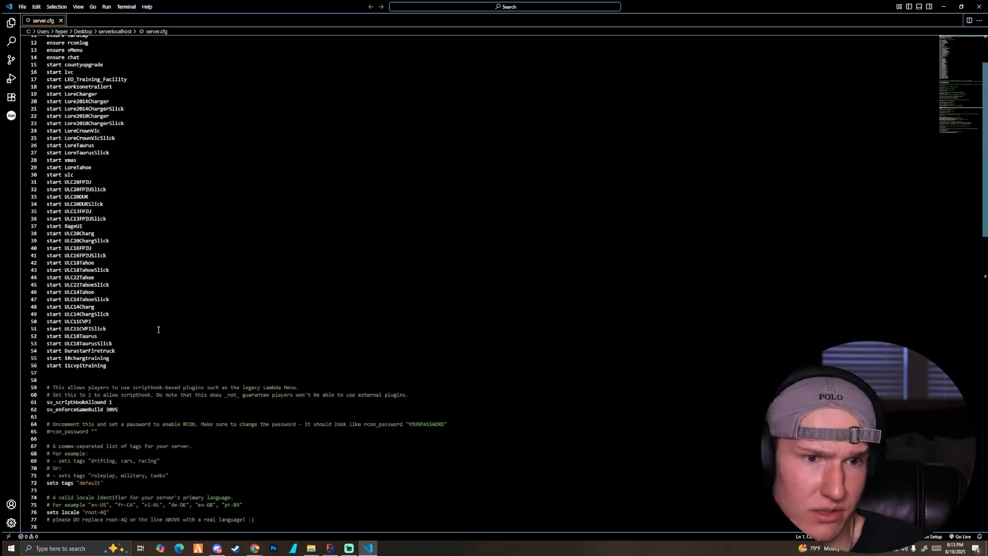
click(121, 366)
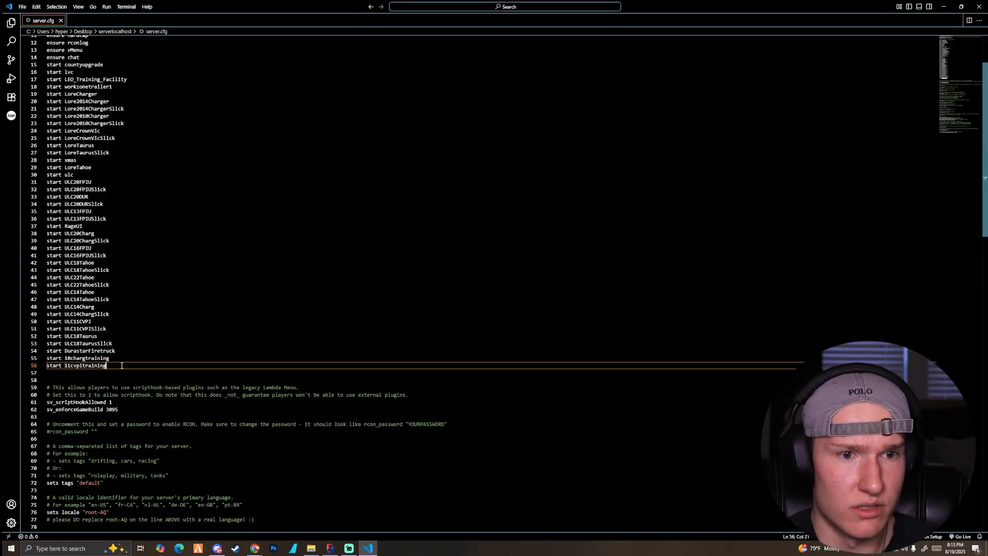
key(BackSpace)
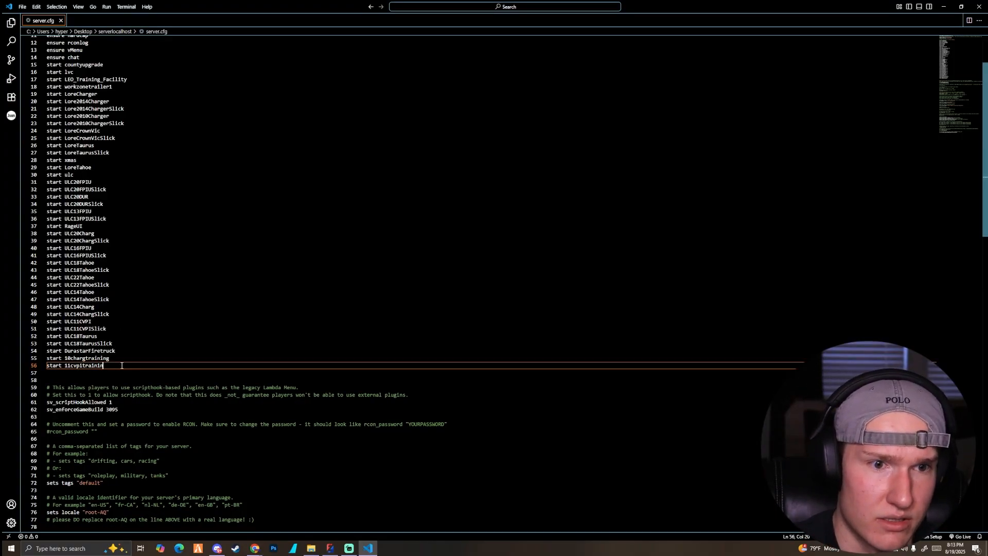
key(BackSpace)
key(BackSpace)
key(BackSpace)
key(BackSpace)
key(BackSpace)
key(BackSpace)
key(BackSpace)
key(BackSpace)
key(BackSpace)
key(BackSpace)
key(BackSpace)
key(BackSpace)
key(BackSpace)
key(BackSpace)
key(BackSpace)
key(BackSpace)
key(BackSpace)
key(BackSpace)
key(BackSpace)
key(BackSpace)
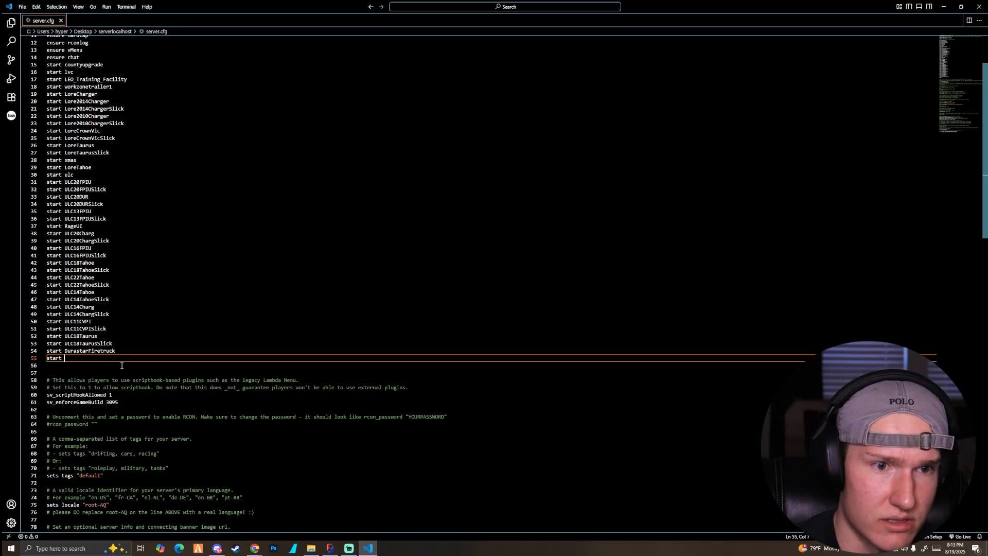
text(justice1)
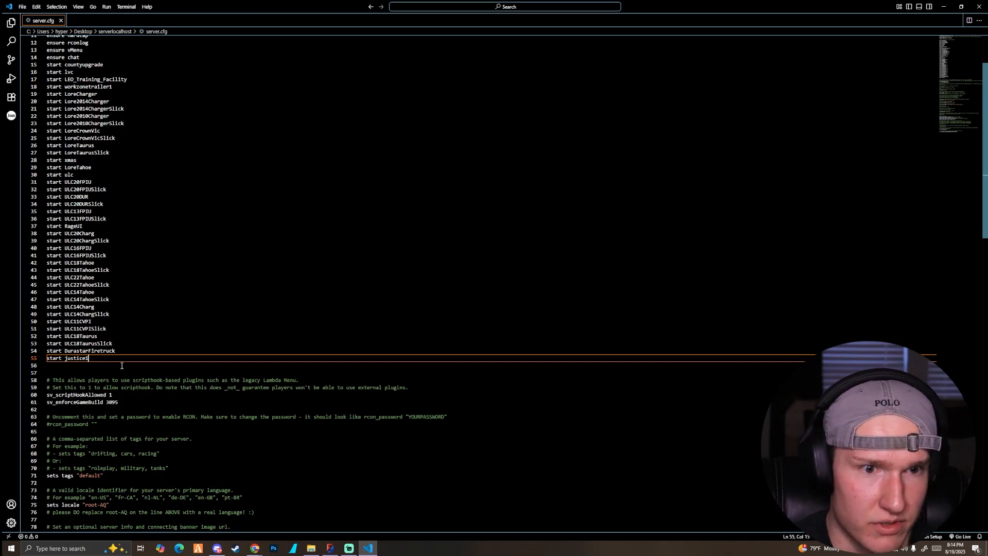
scroll(99, 336, up, 4)
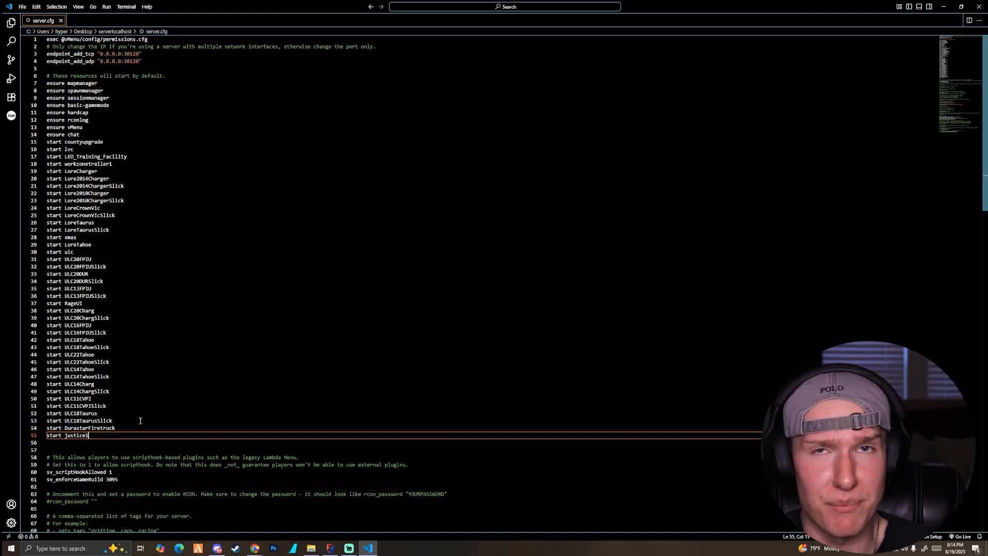
click(978, 6)
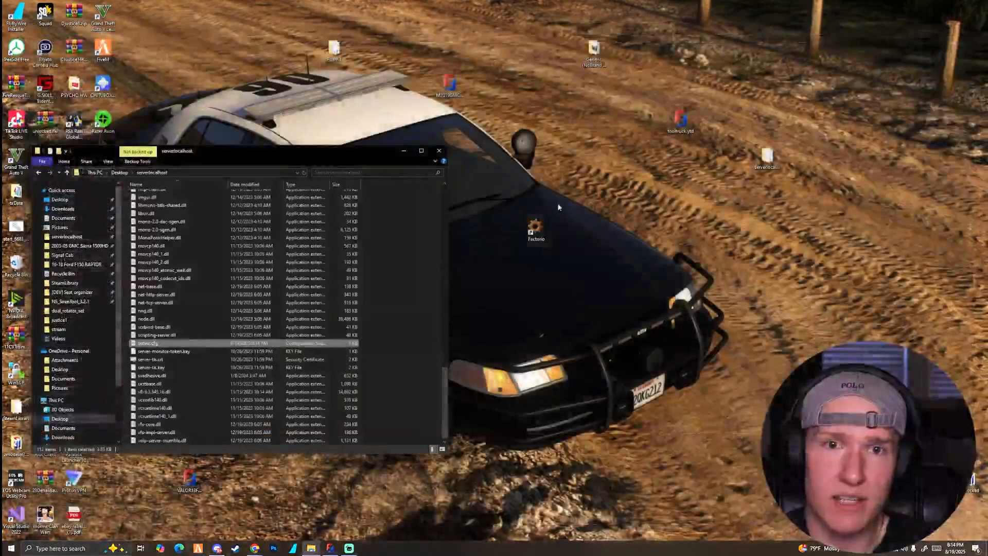
- Launch the local server with FXServer.exe from the serverlocalhost folder and close the folder window
scroll(170, 365, up, 7)
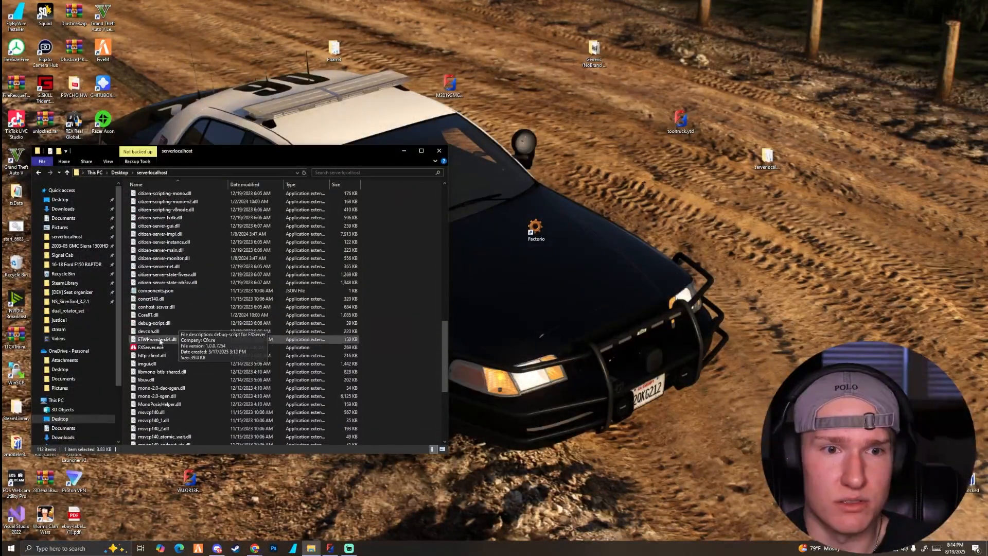
double_click(152, 348)
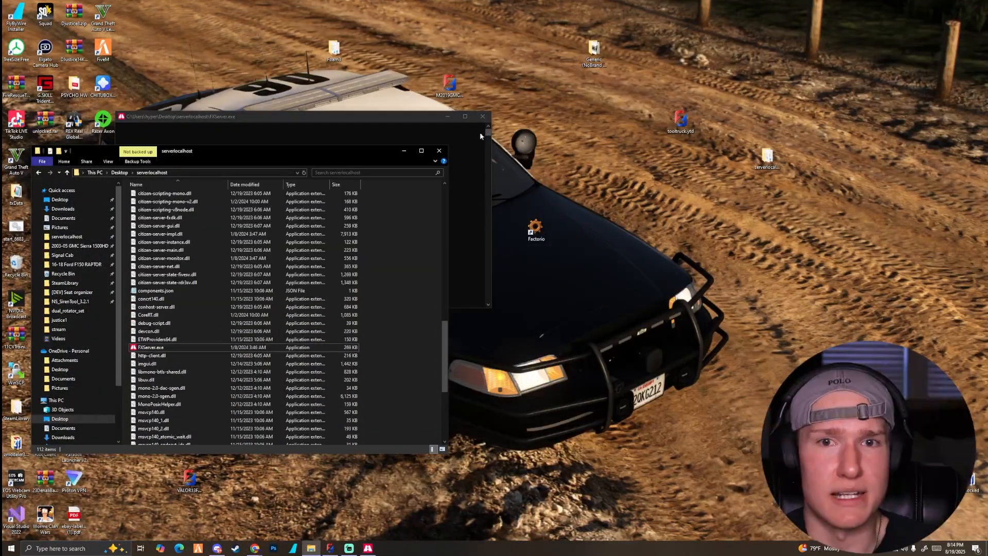
click(439, 150)
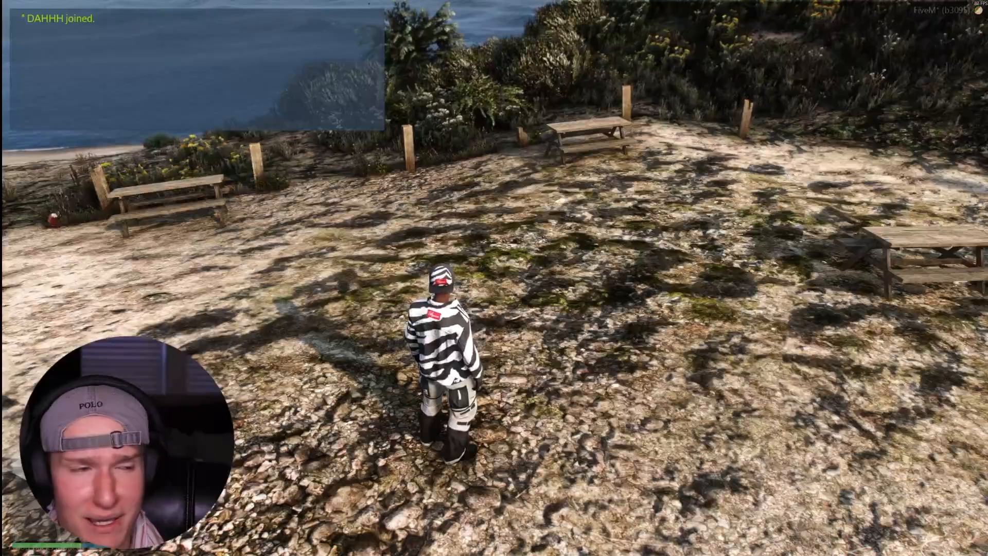
- Spawn the vehicle with model name justice1 through the vMenu vehicle spawner in FiveM
key(m)
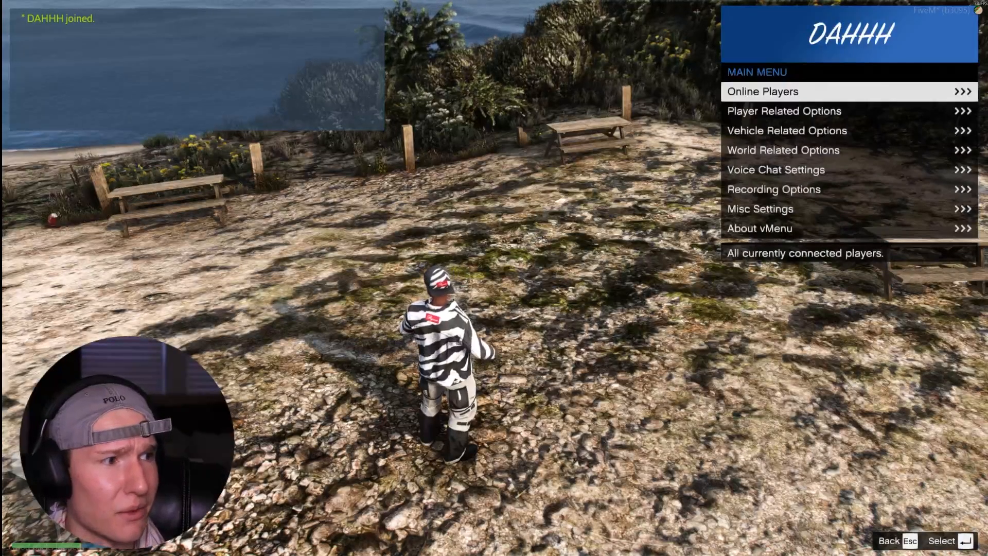
key(Down)
key(Down)
key(Return)
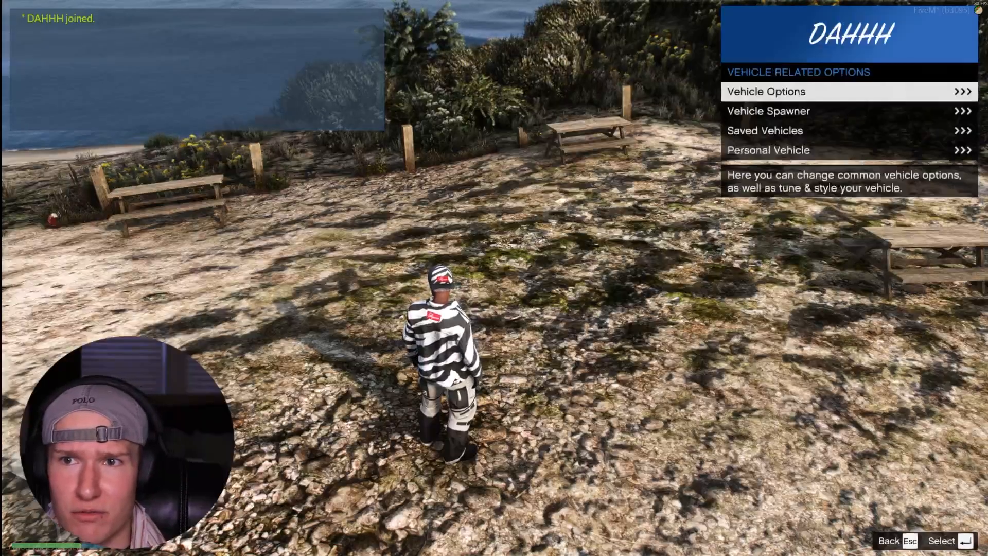
key(Down)
key(Return)
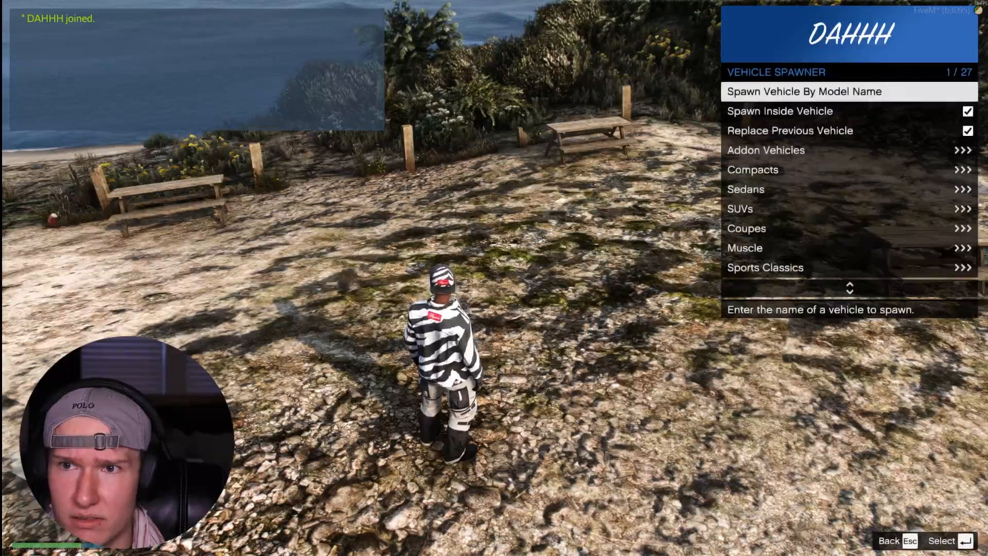
key(Return)
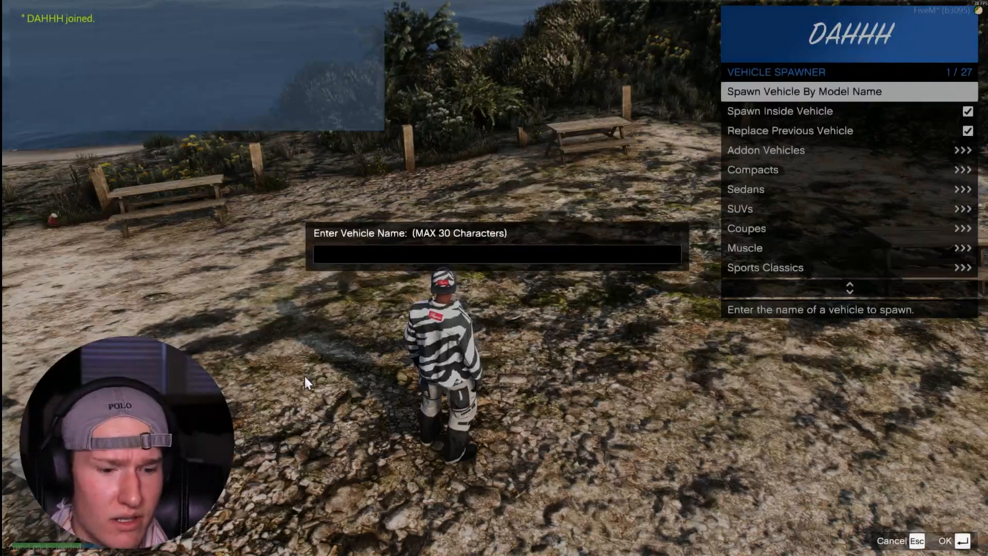
text(justice1)
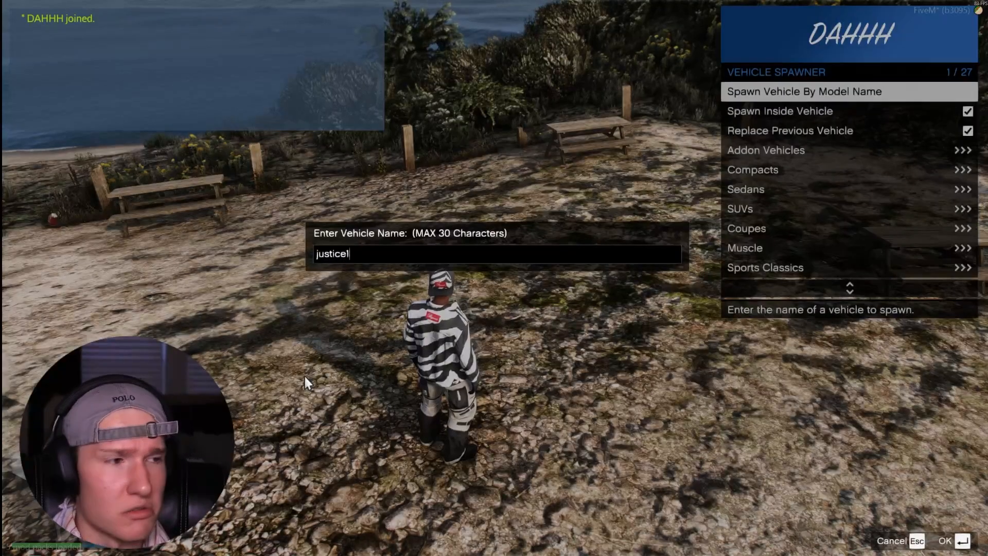
key(Return)
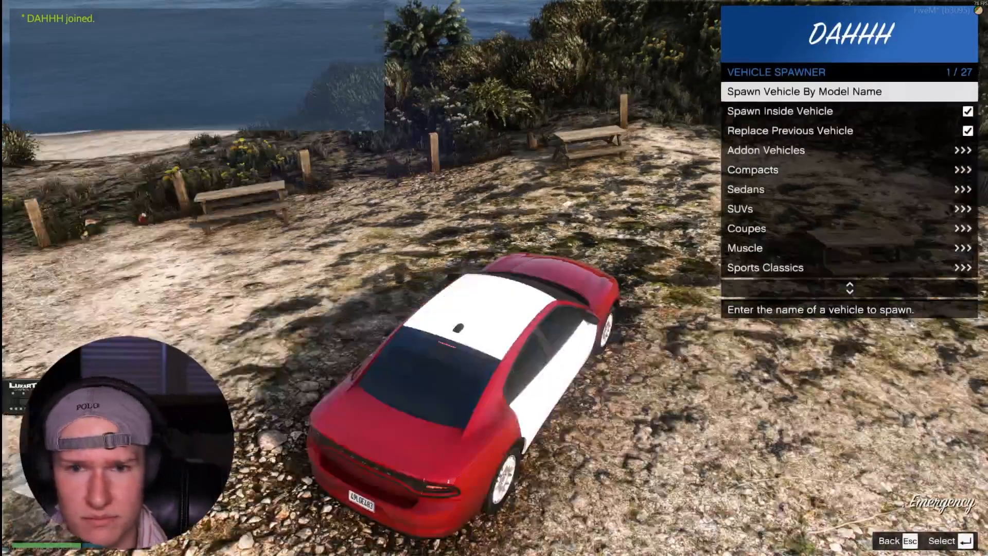
- Check which vehicle extras are available on the spawned car, then leave the vehicle options
key(Escape)
key(Escape)
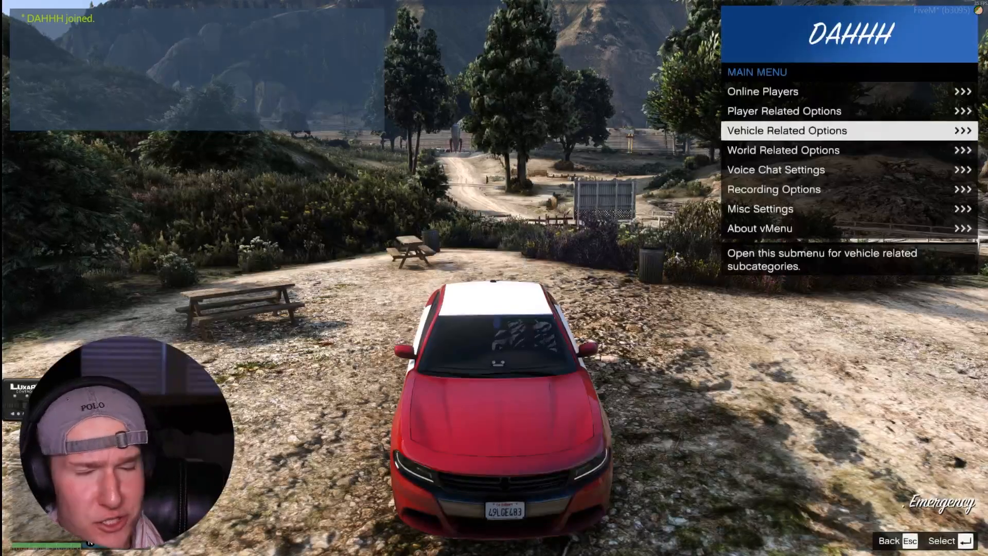
key(Return)
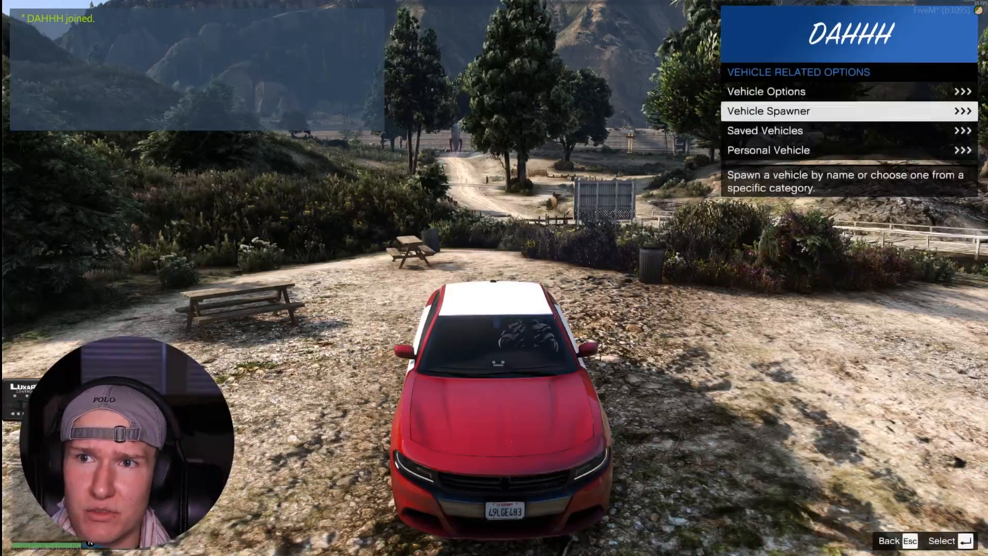
key(Up)
key(Return)
key(Down)
key(Down)
key(Down)
key(Down)
key(Down)
key(Down)
key(Down)
key(Down)
key(Down)
key(Down)
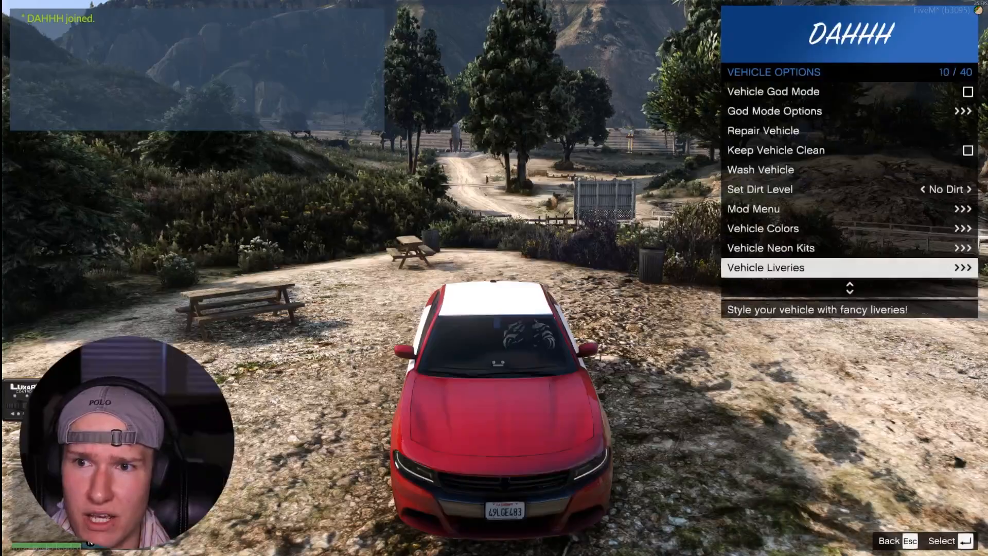
key(Return)
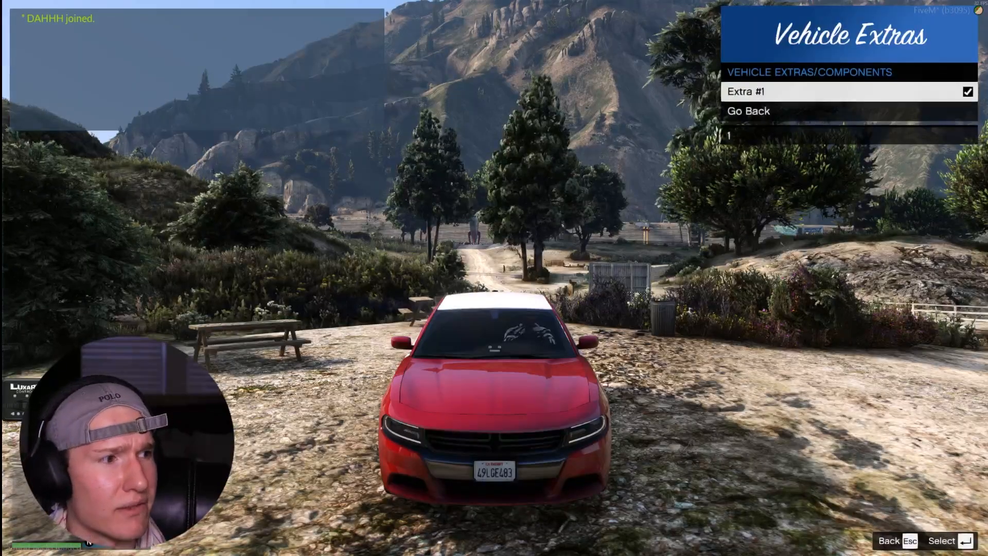
key(Escape)
key(Escape)
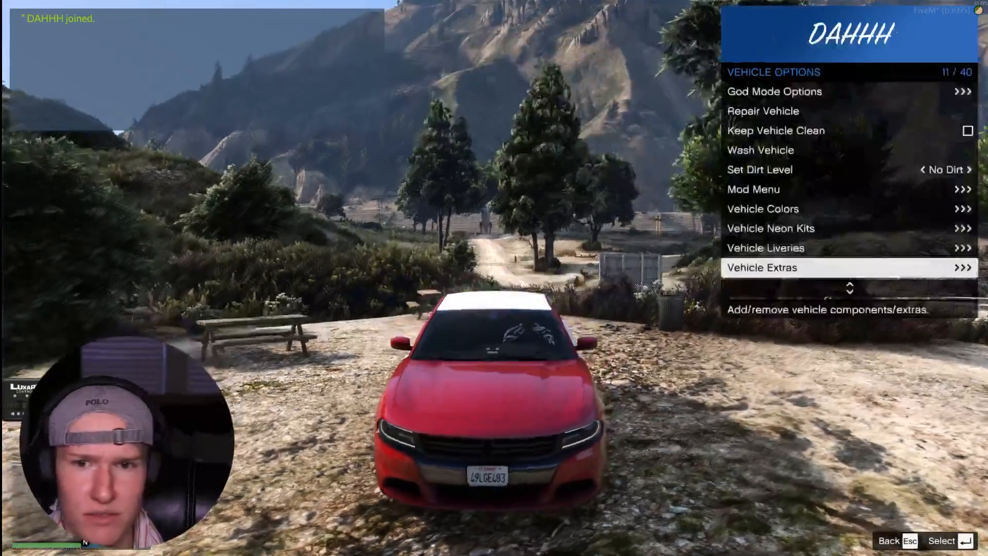
key(f)
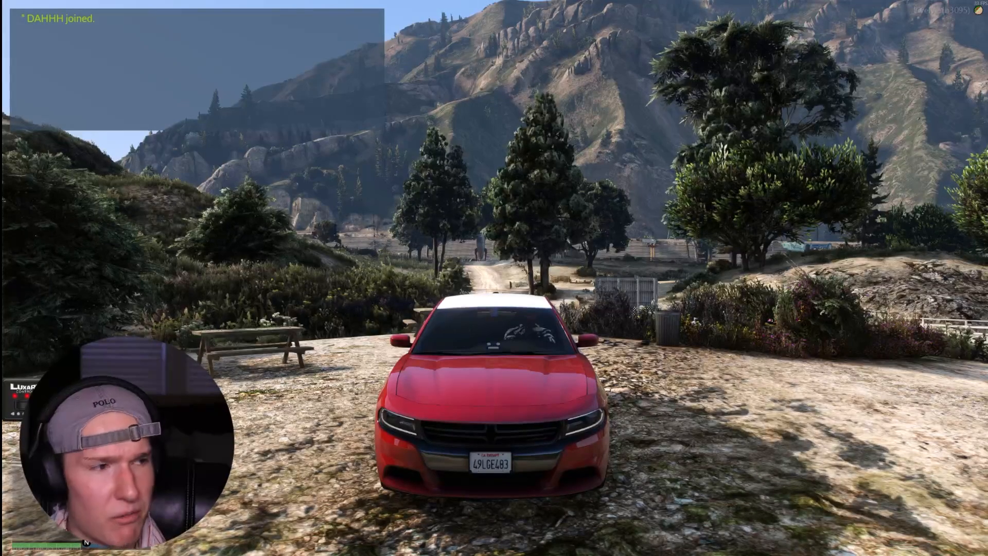
- Set the world time to Midnight (00:00) in the time options and close vMenu
key(m)
key(Down)
key(Return)
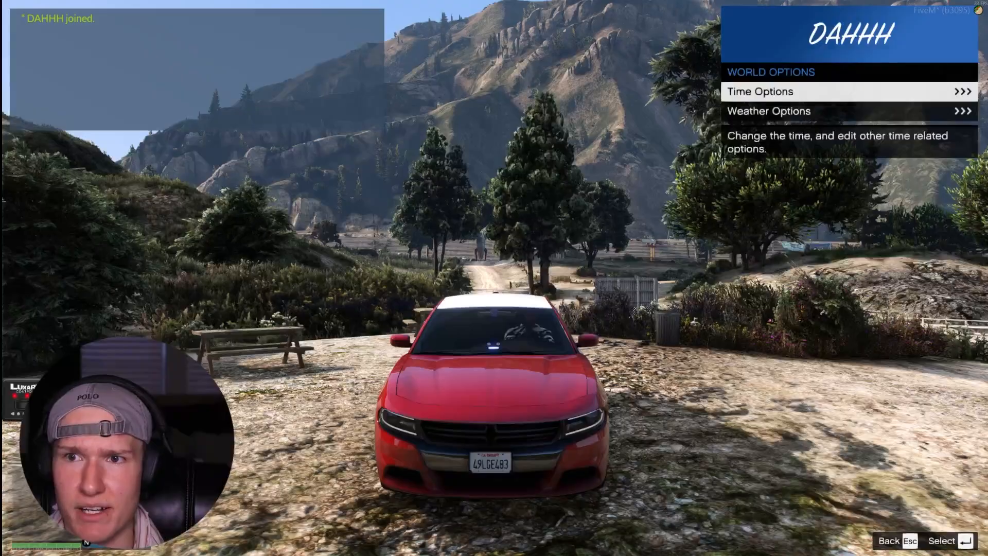
key(Return)
key(Up)
key(Up)
key(Up)
key(Up)
key(Return)
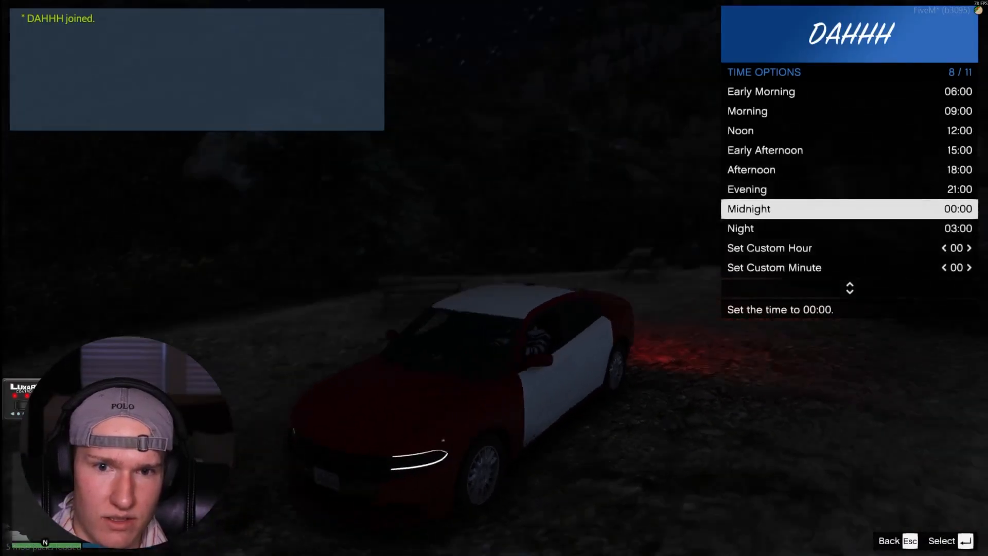
key(Escape)
key(Escape)
key(Escape)
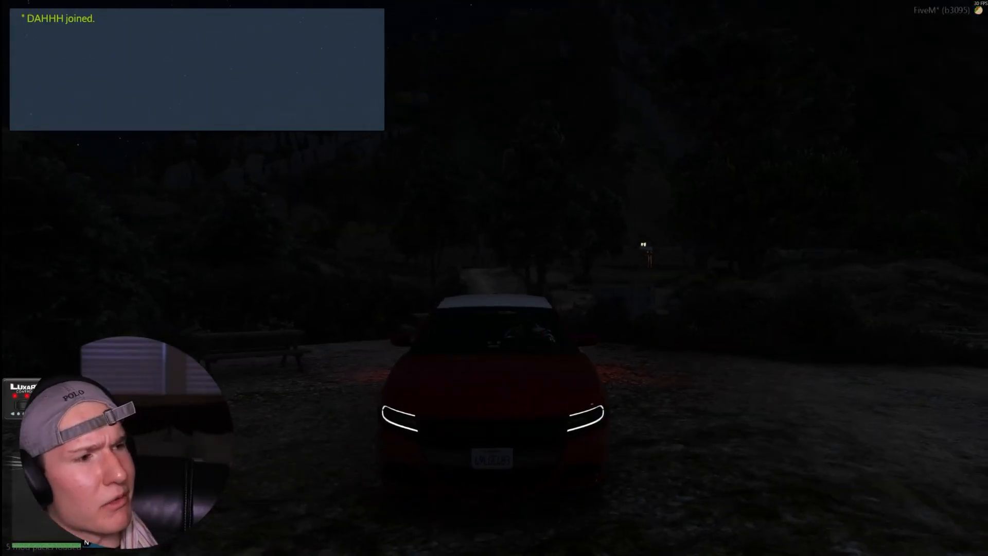